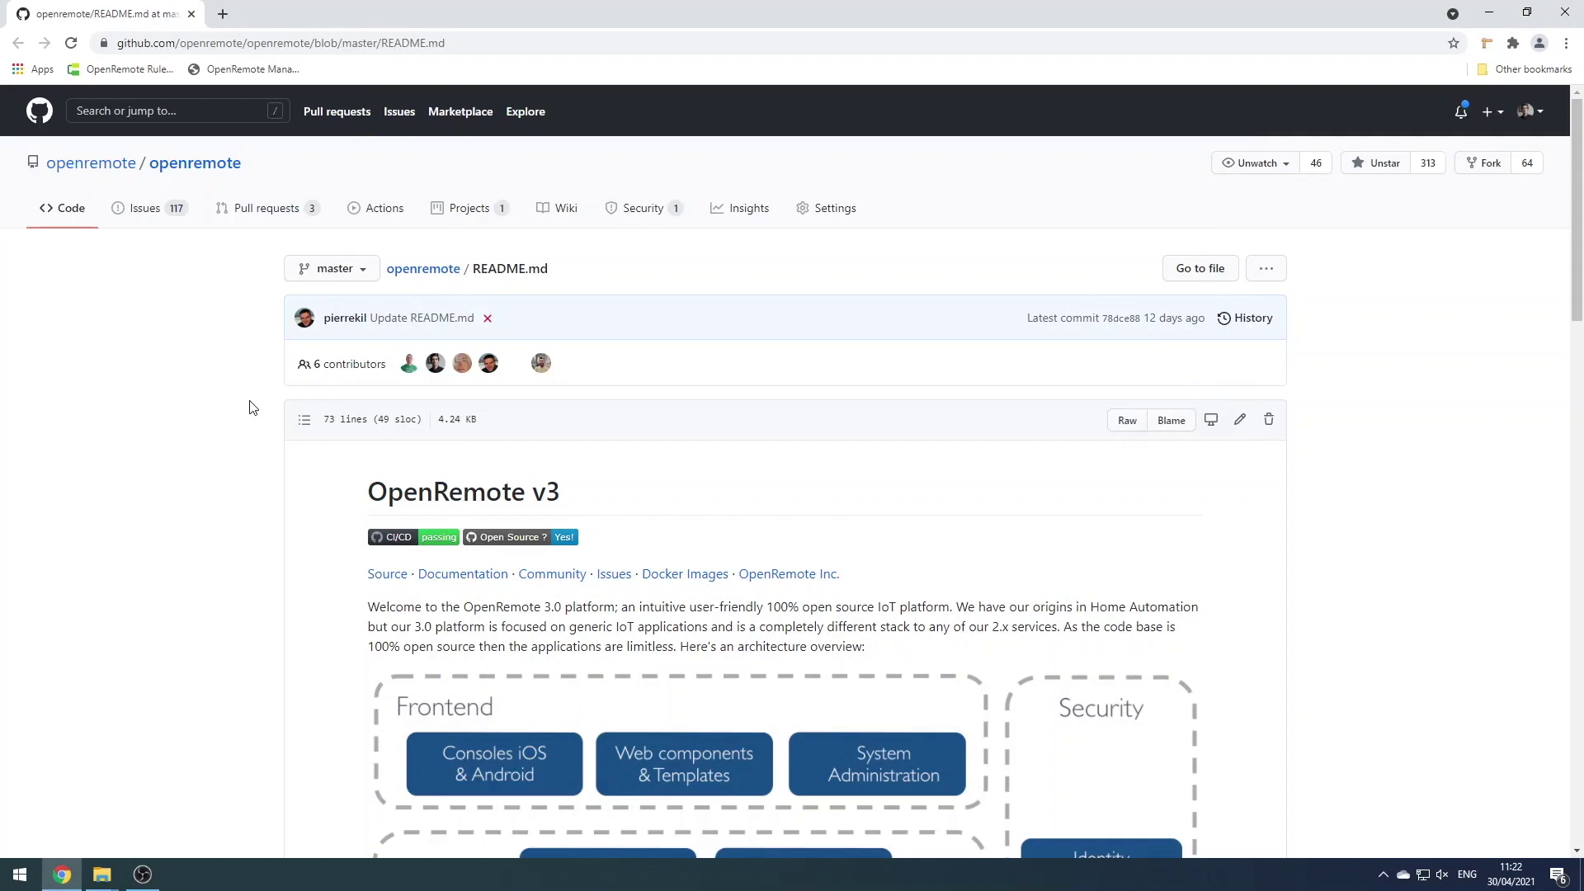
# Scroll the README to Quickstart and launch Docker Desktop from Start search
pyautogui.scroll(-4, 252, 407)
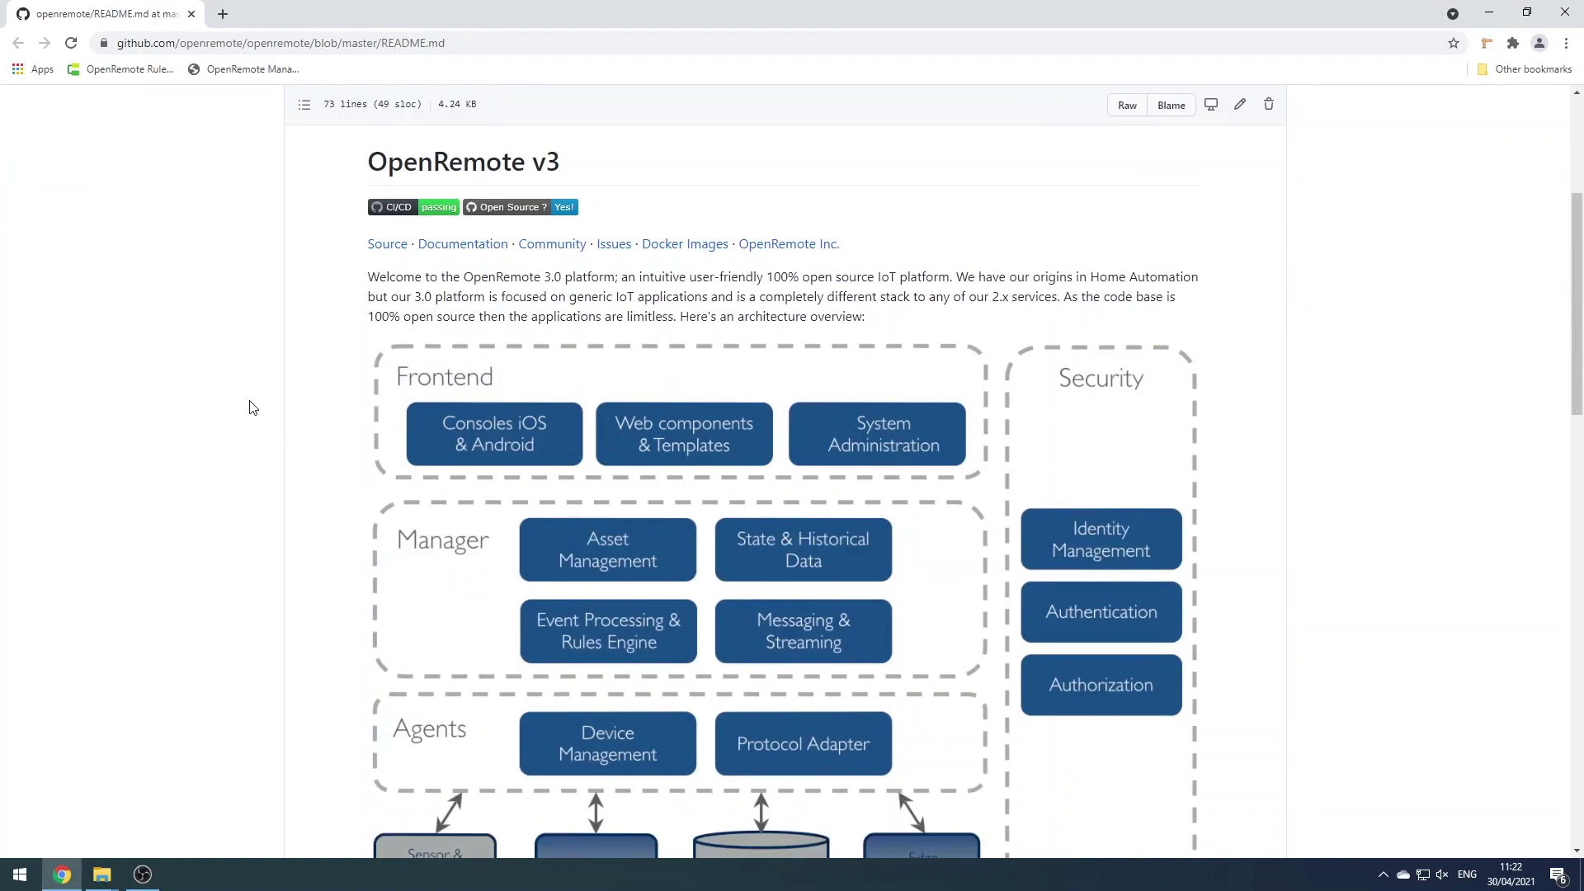
pyautogui.scroll(-7, 252, 408)
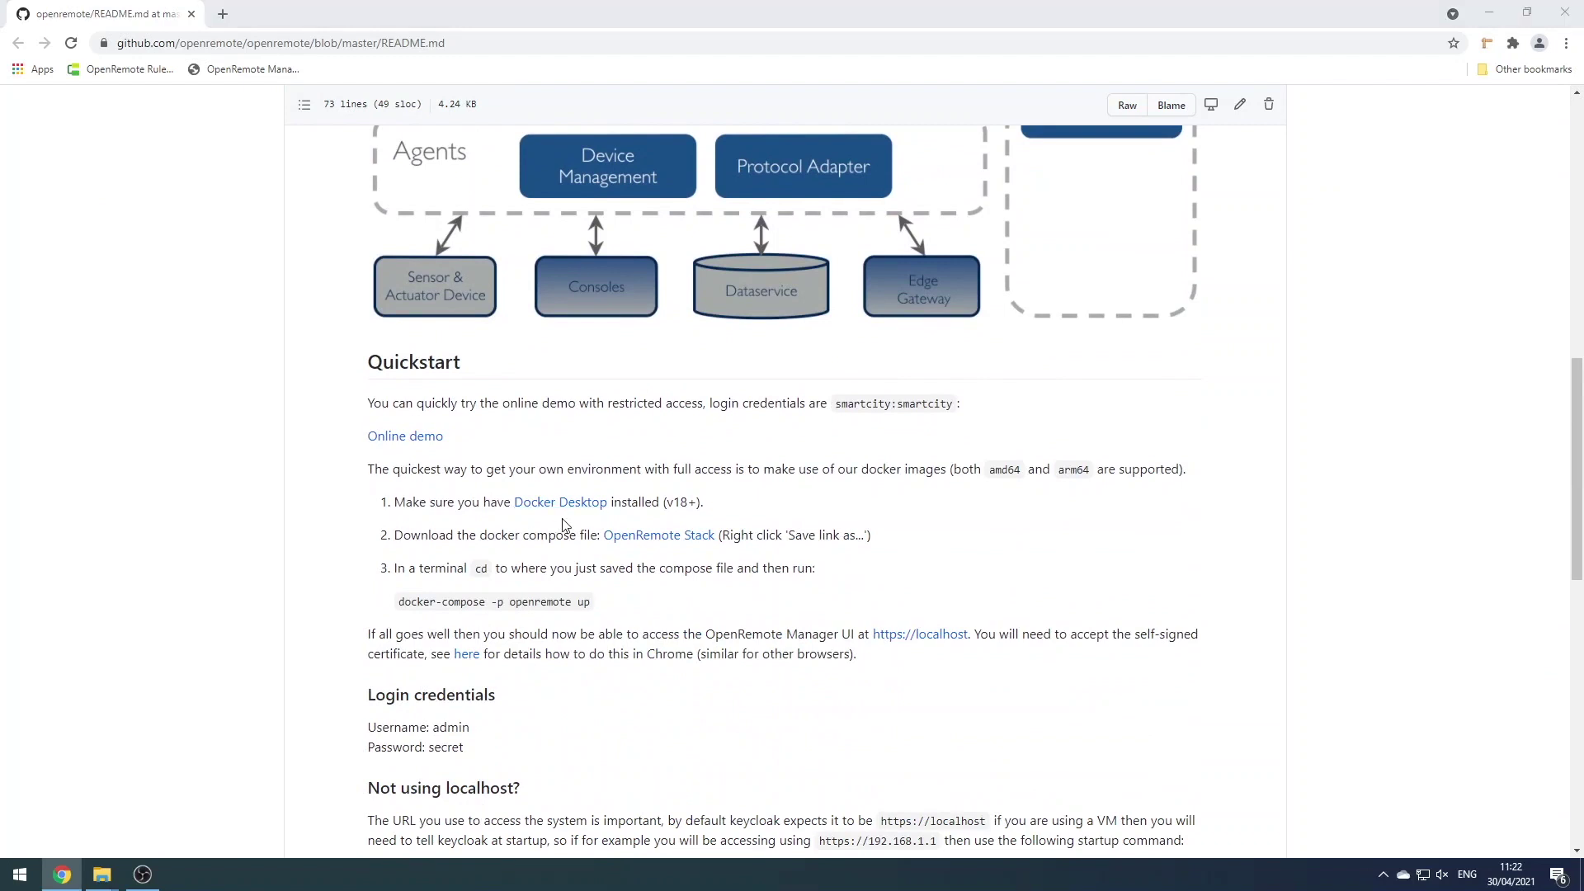
pyautogui.press('super')
pyautogui.write('docker')
pyautogui.press('Return')
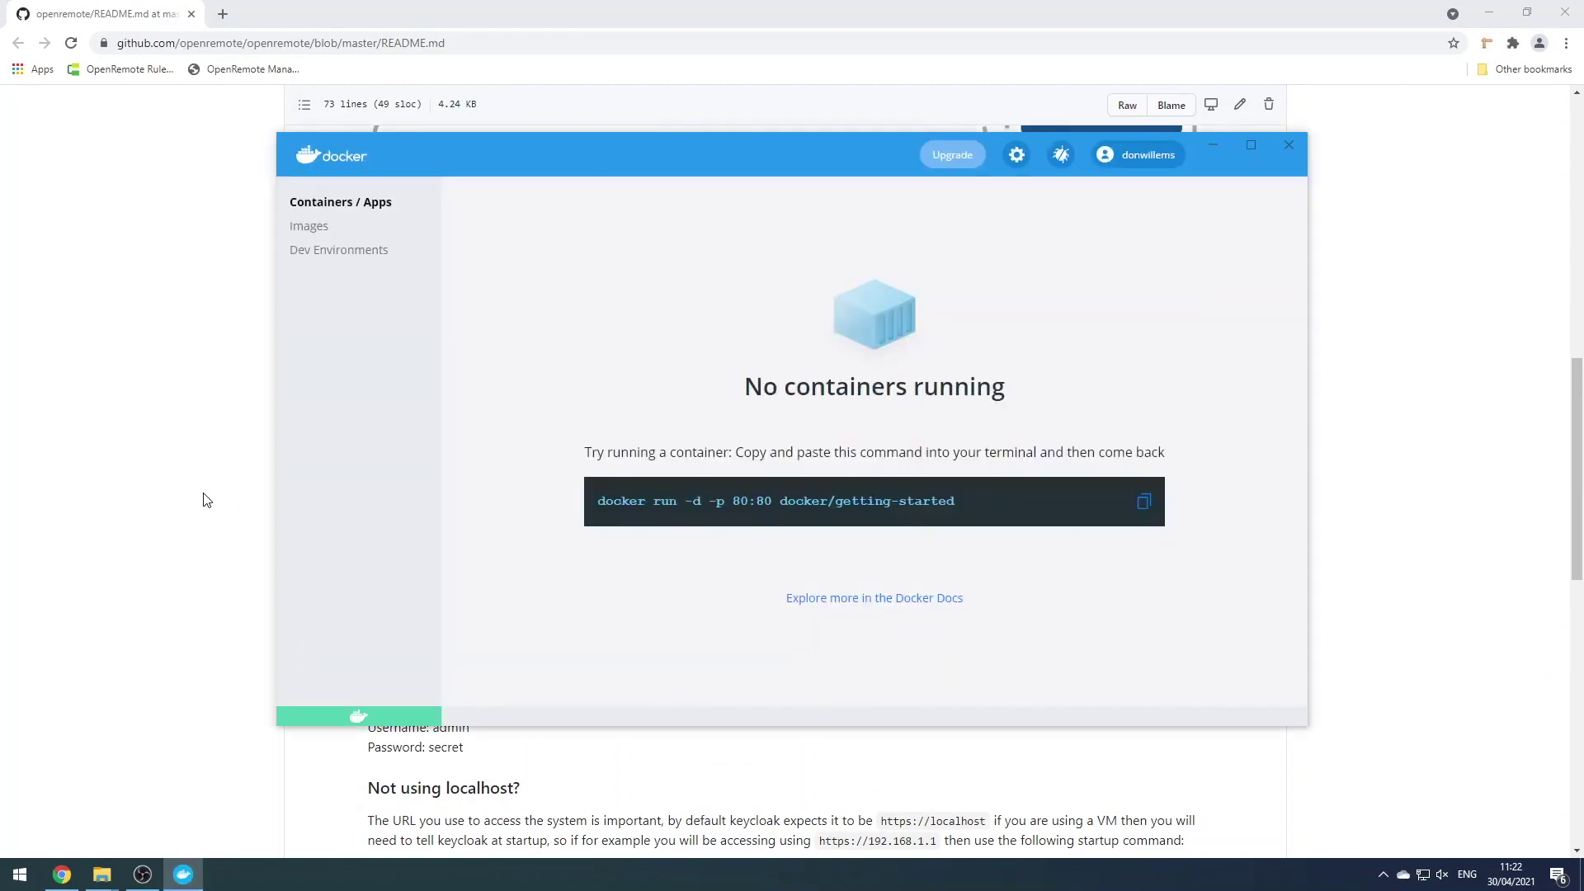
# Save the OpenRemote Stack docker-compose.yml into C:\GenevaGrapes and select the compose command
pyautogui.click(206, 501)
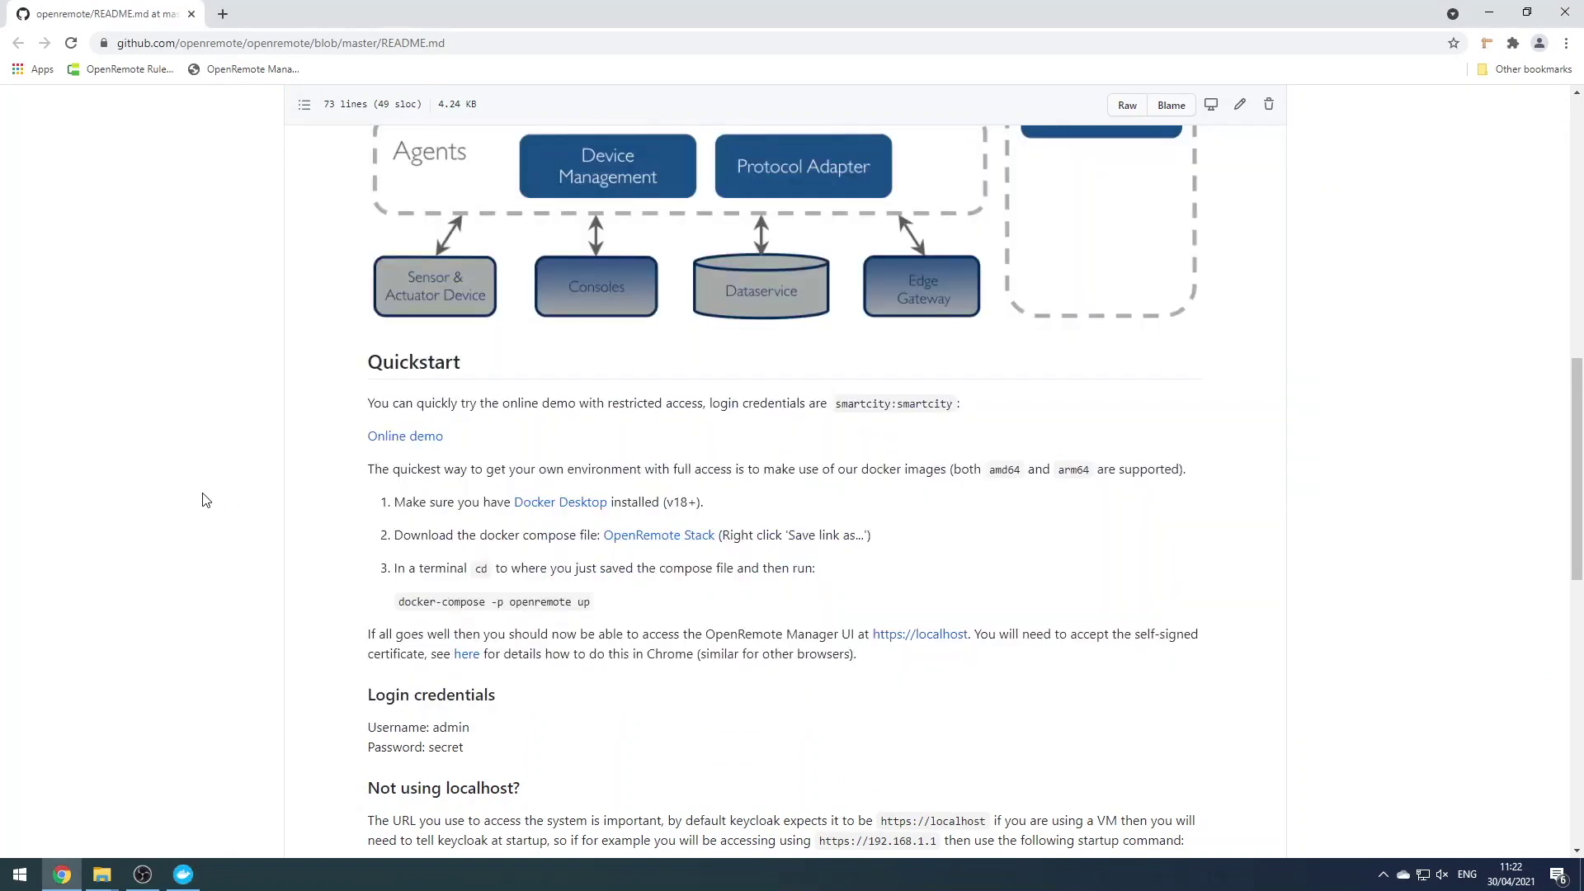
pyautogui.rightClick(690, 541)
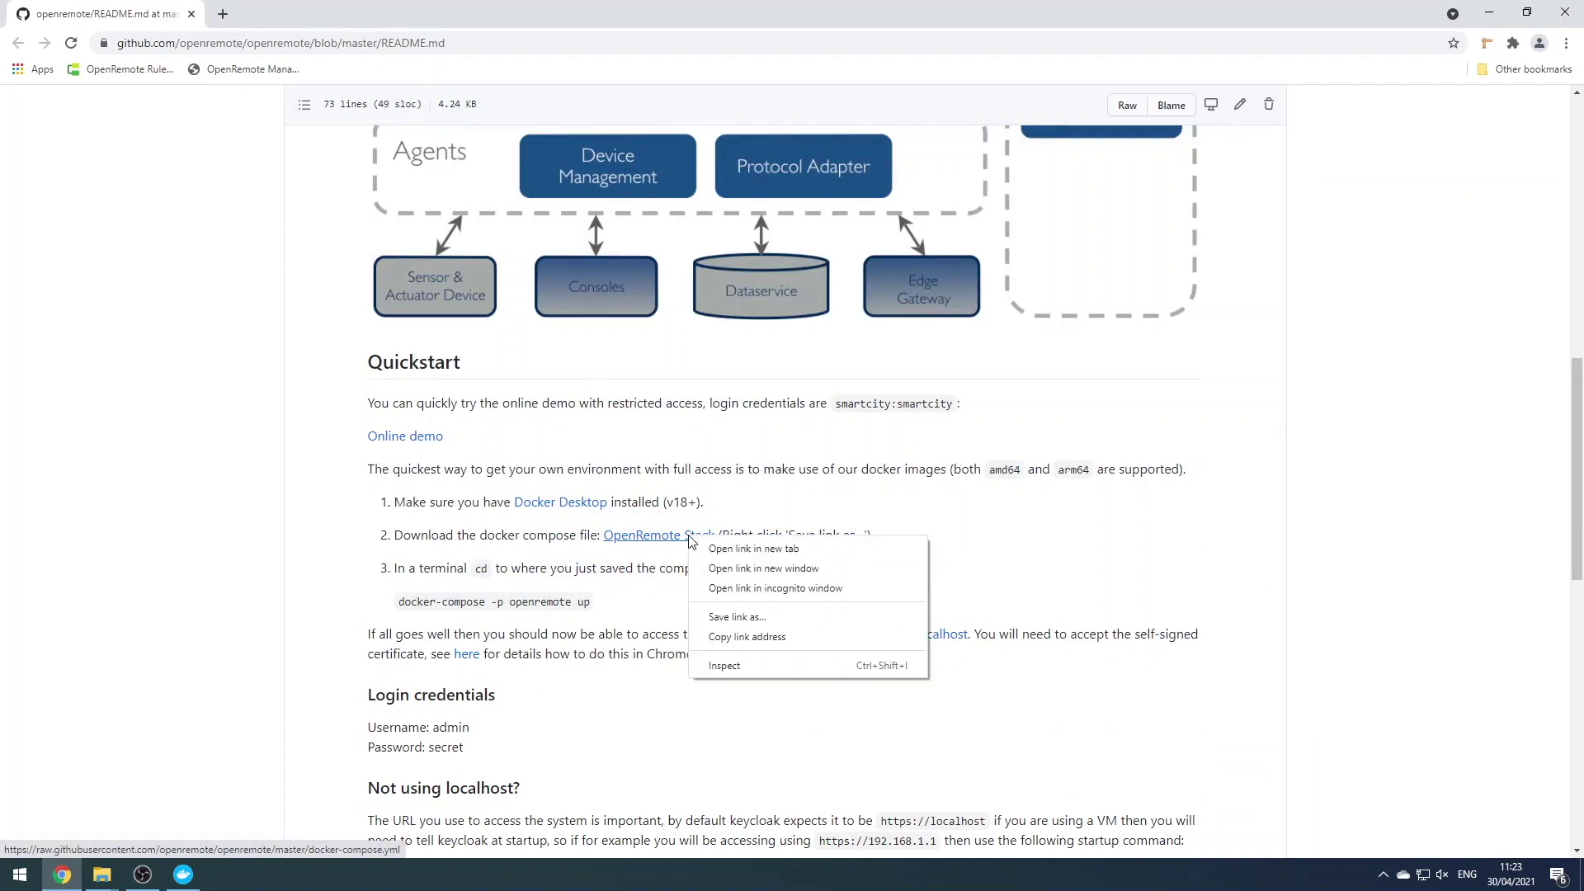
pyautogui.click(752, 618)
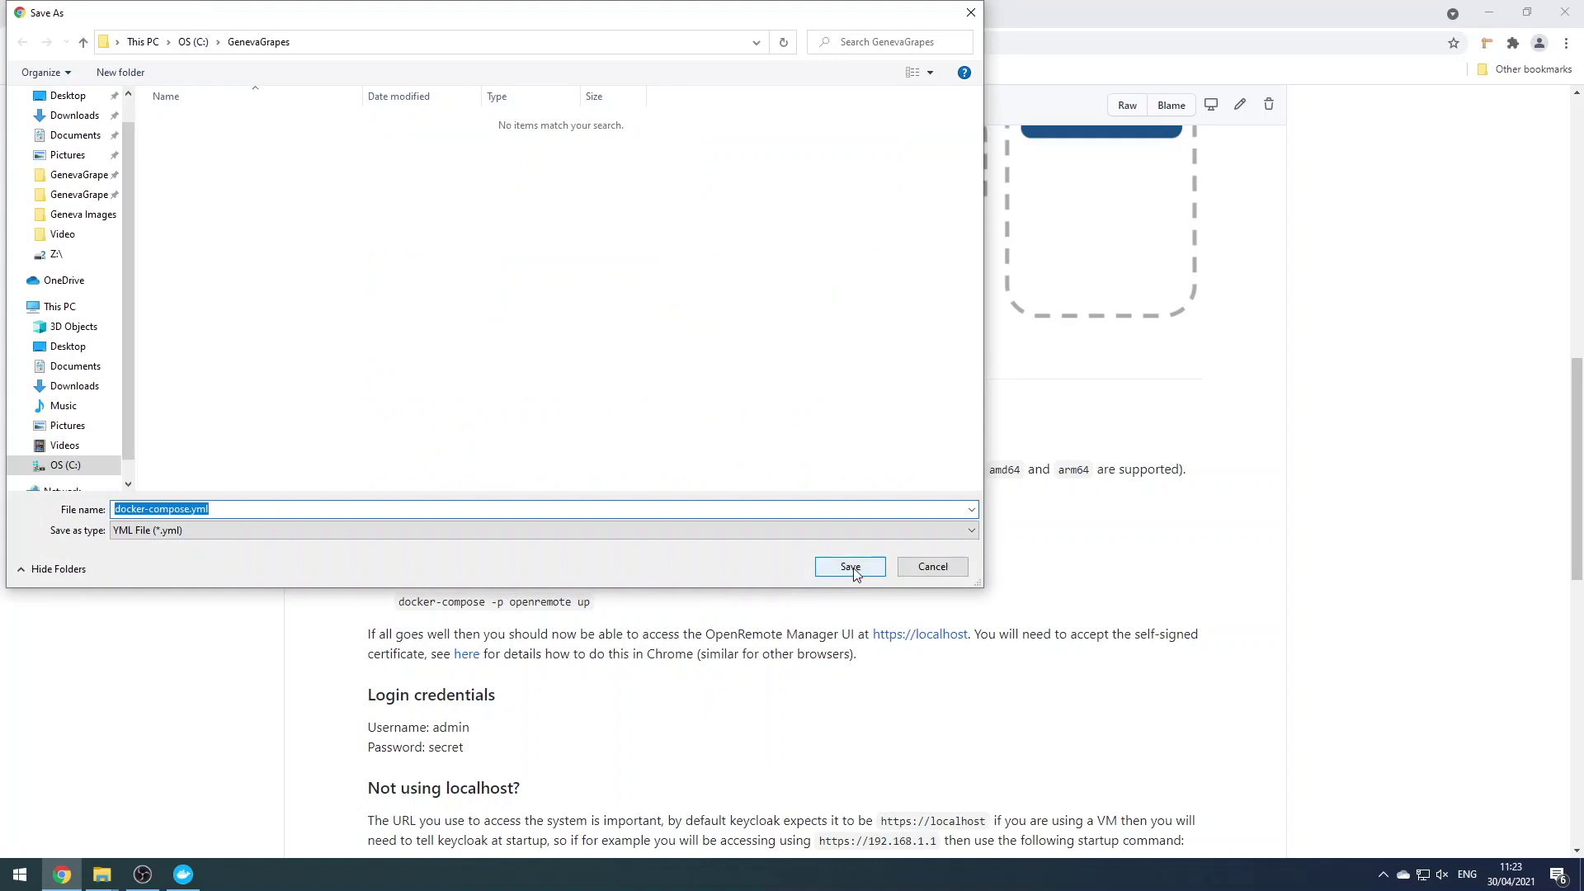
pyautogui.click(850, 567)
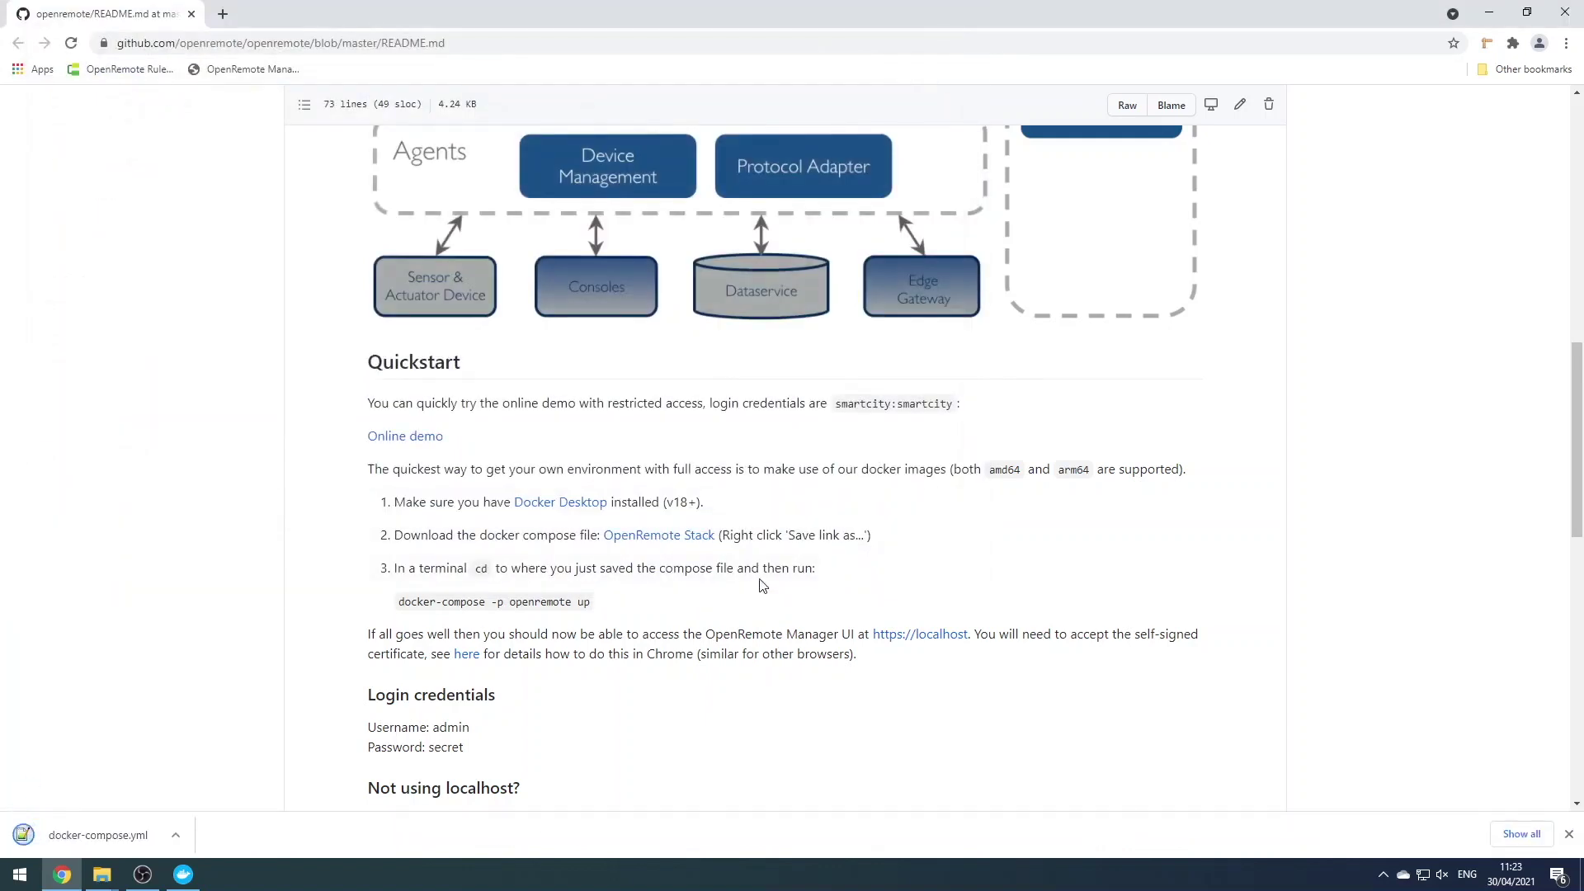
pyautogui.moveTo(399, 601); pyautogui.dragTo(614, 607)
pyautogui.hotkey('ctrl', 'c')
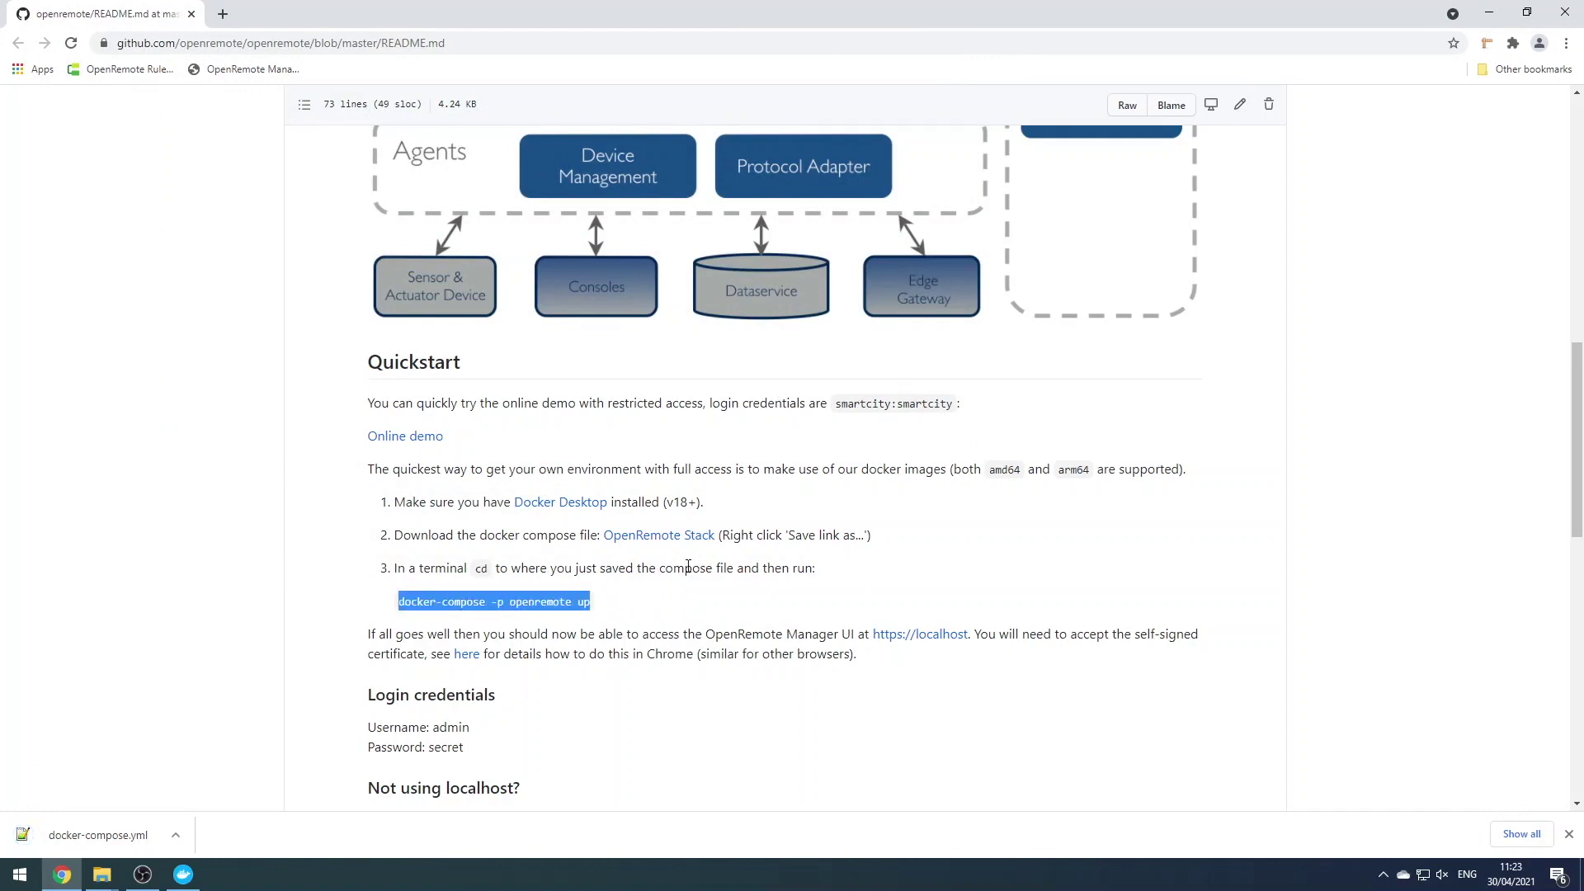
# In Command Prompt, cd into GenevaGrapes and run 'docker-compose -p openremote up'
pyautogui.click(684, 571)
pyautogui.press('super')
pyautogui.write('cmd')
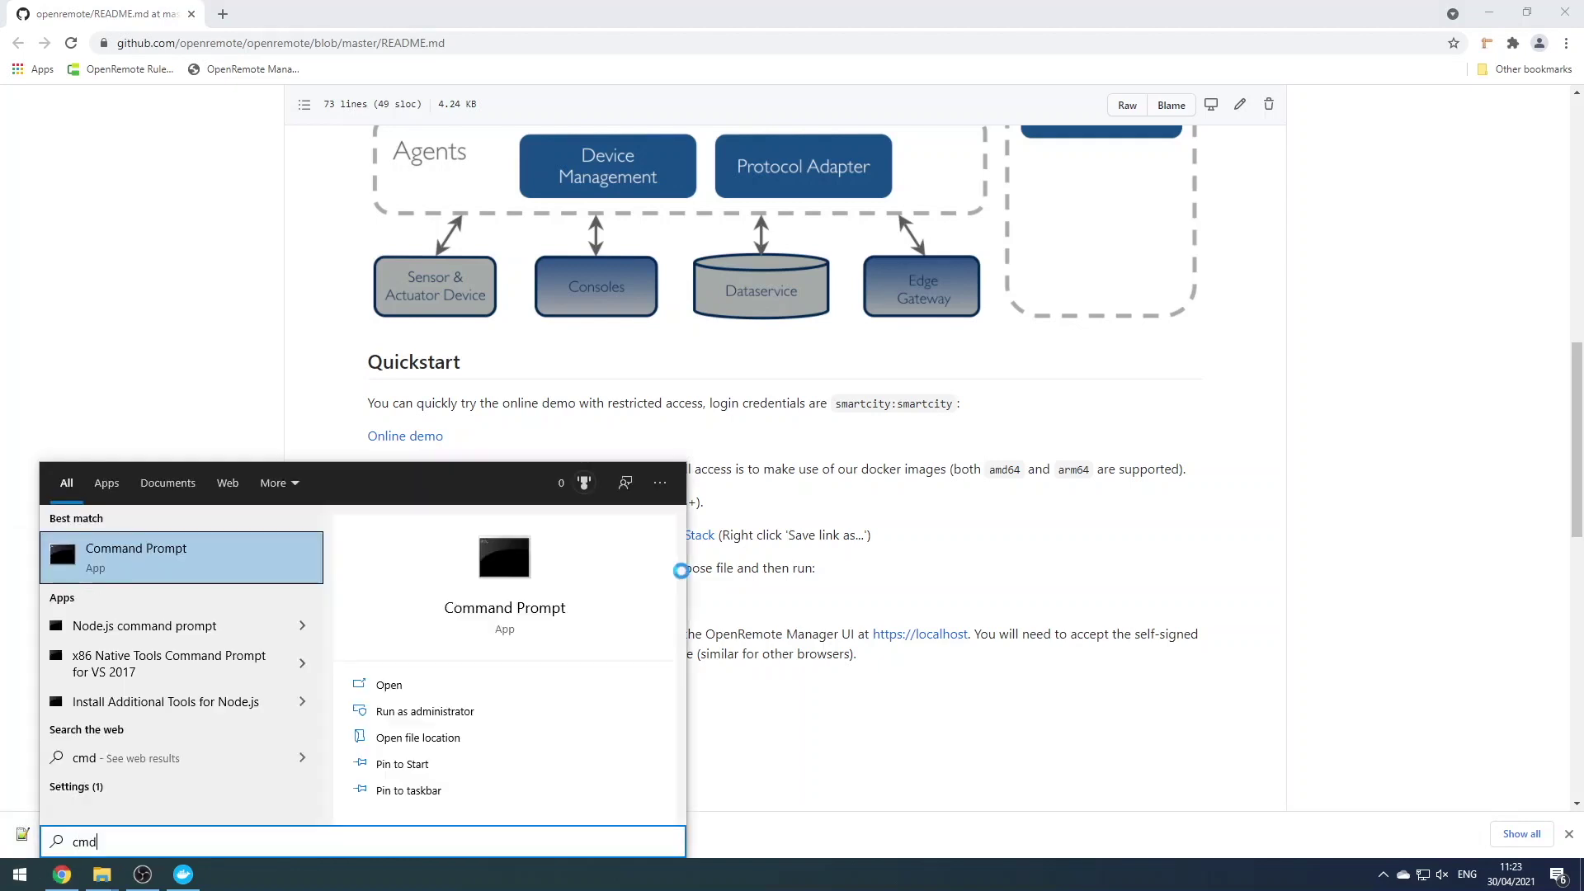
pyautogui.press('Return')
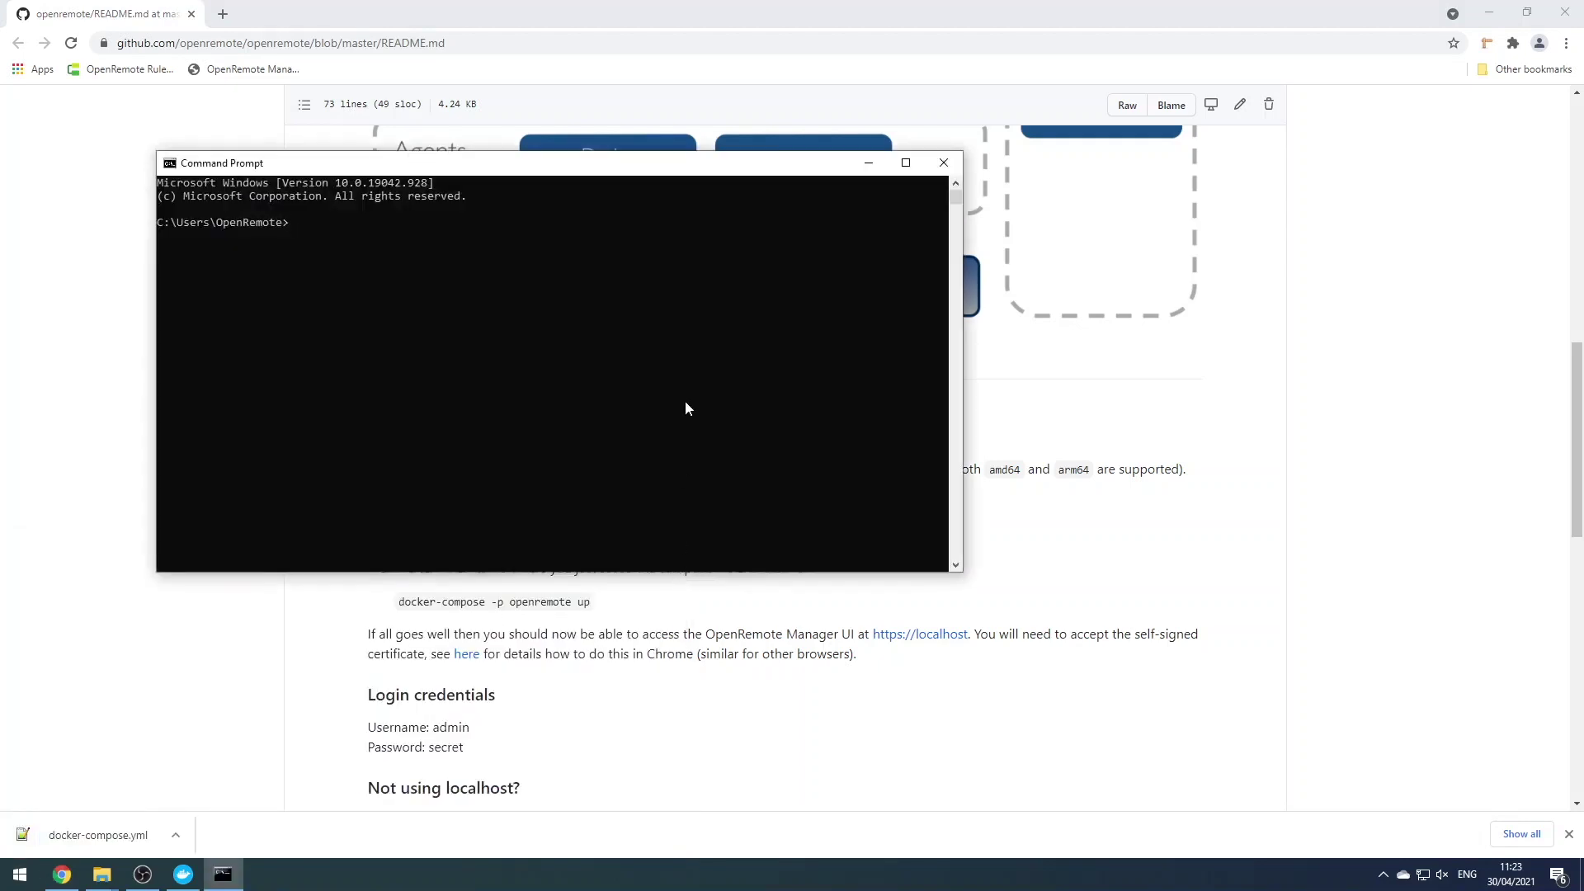
pyautogui.write('cdcd GenevaGrapes')
pyautogui.press('Return')
pyautogui.hotkey('ctrl', 'v')
pyautogui.press('Return')
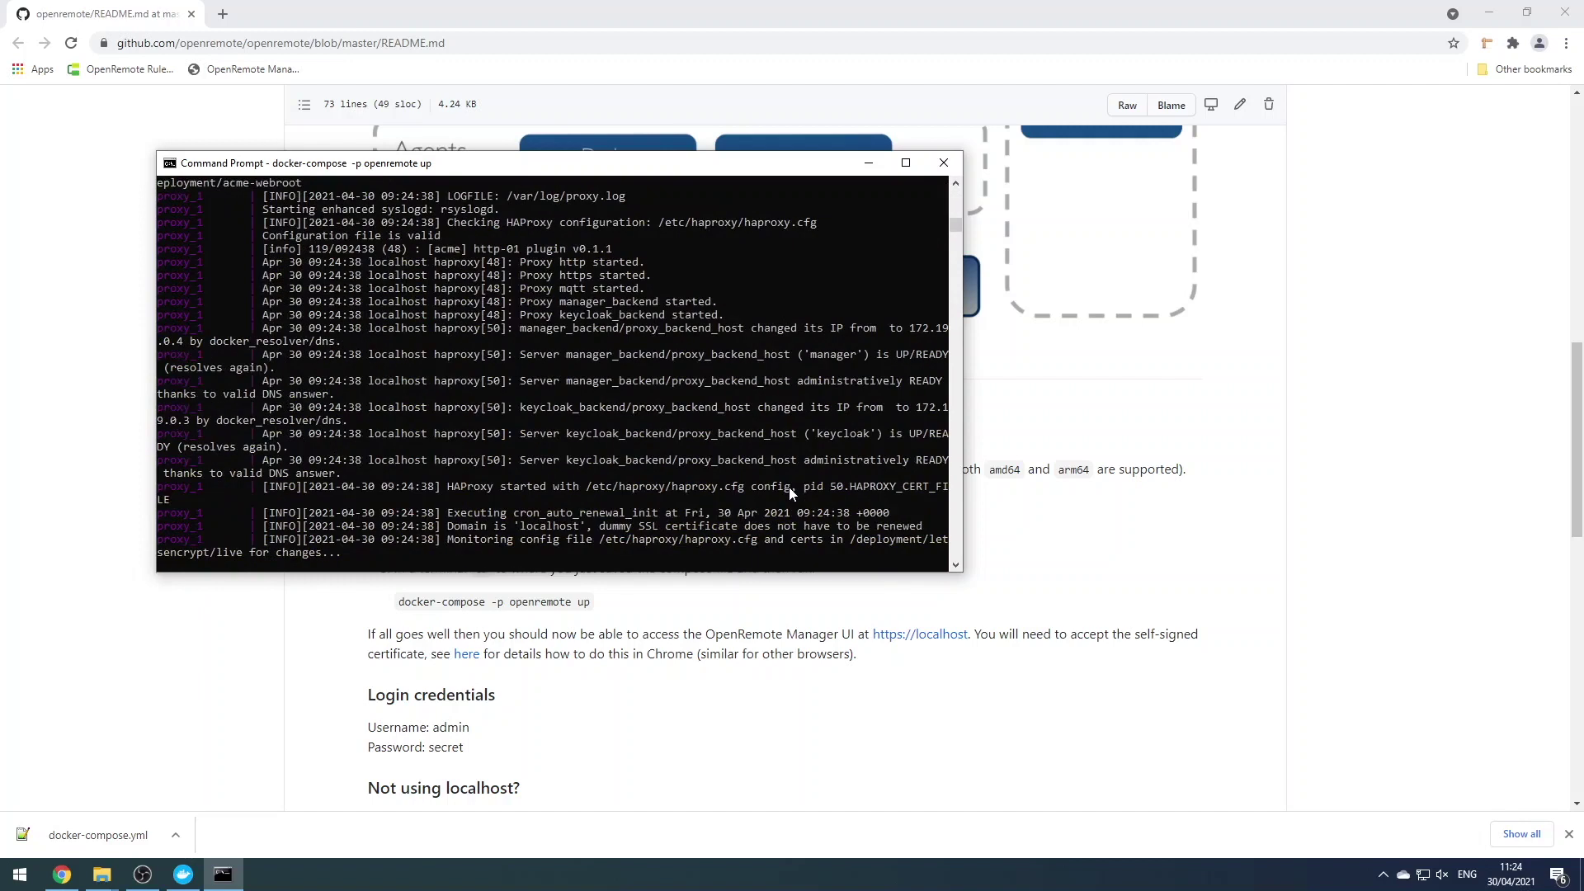
# Load localhost, proceed past the certificate warning and sign in as admin
pyautogui.click(222, 14)
pyautogui.write('l')
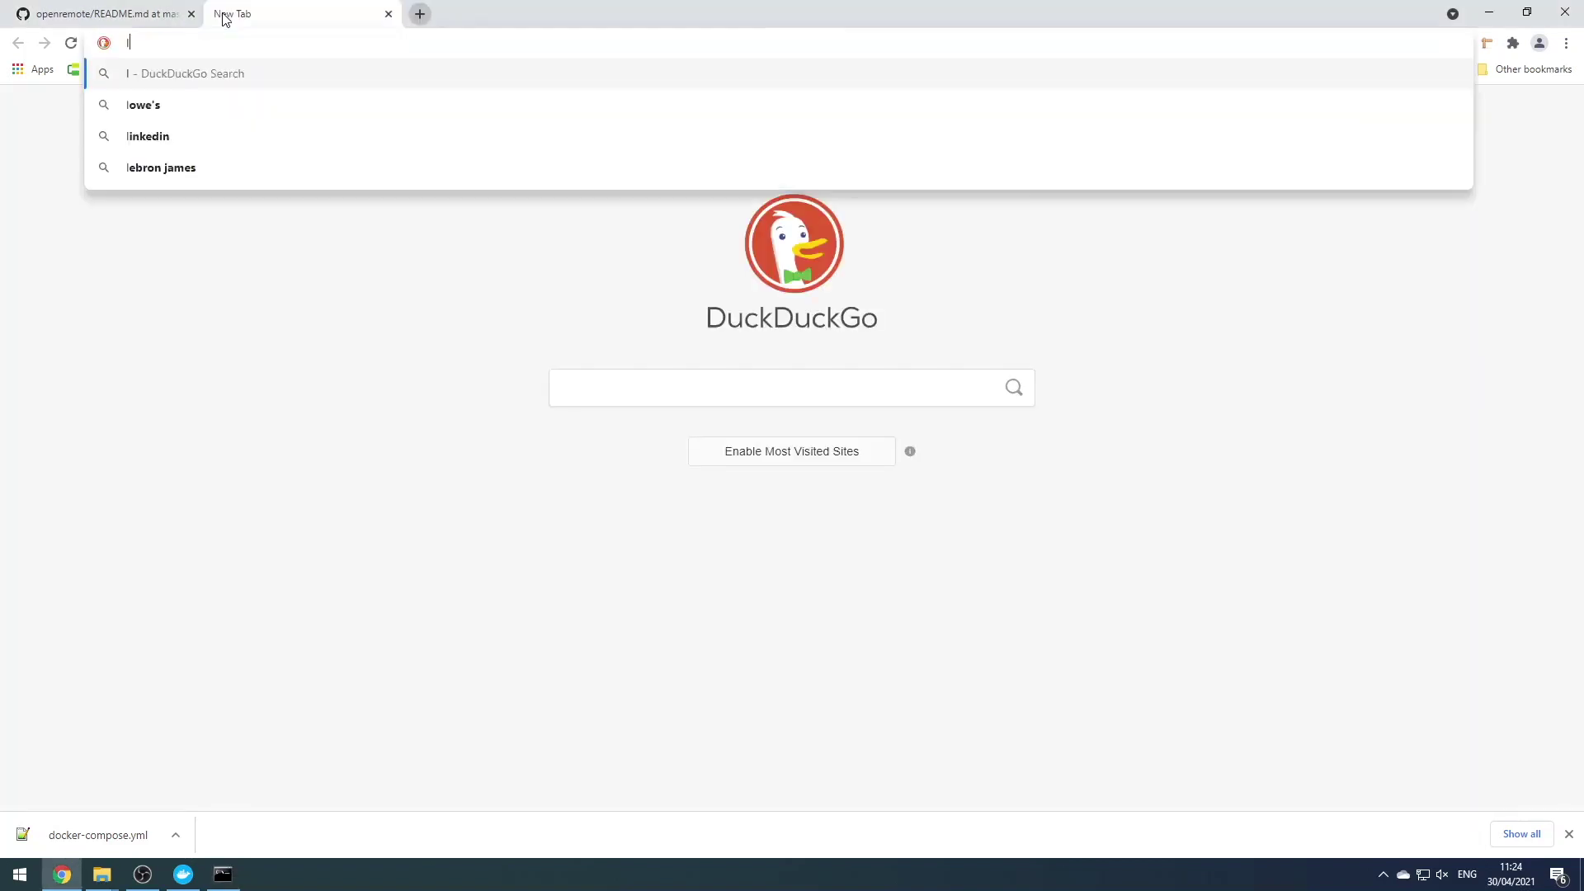
pyautogui.write('ocalhost')
pyautogui.press('Return')
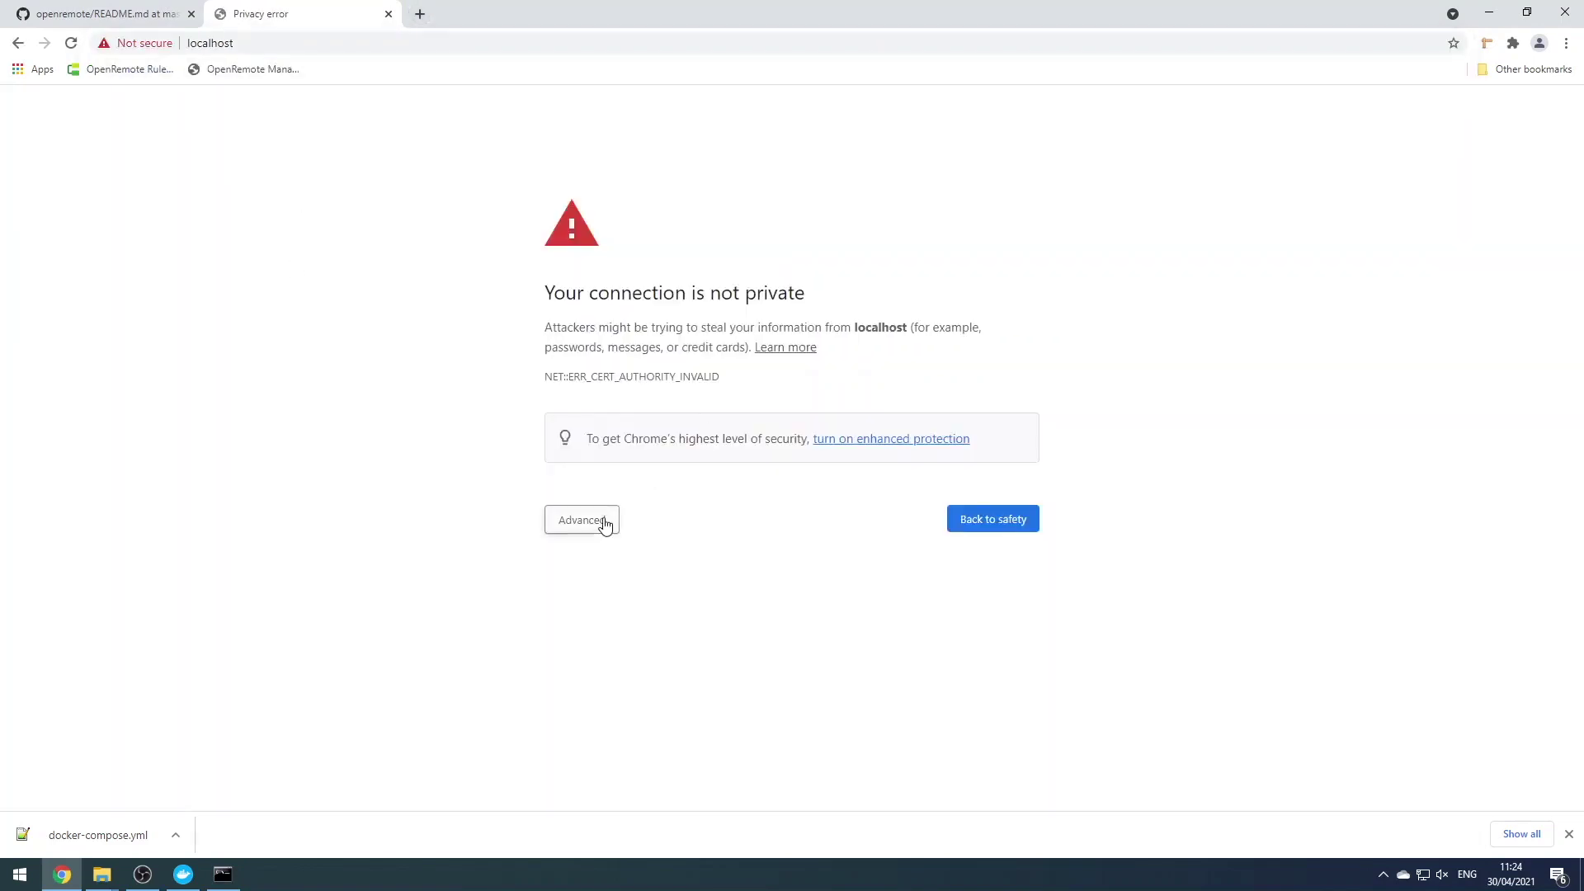
pyautogui.click(605, 521)
pyautogui.click(617, 646)
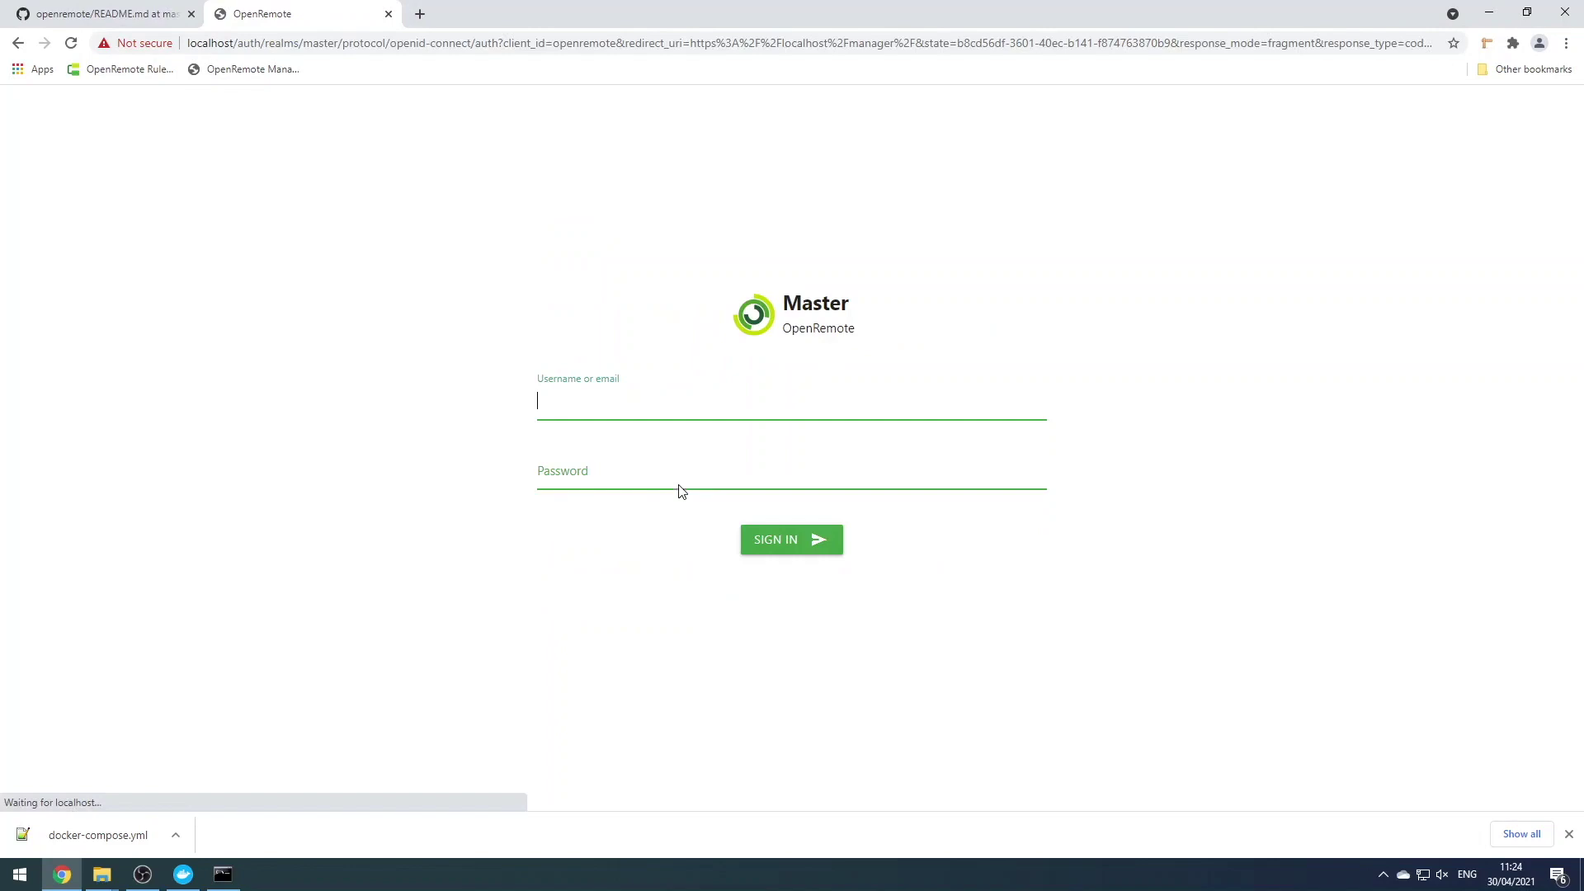
pyautogui.write('admin')
pyautogui.press('Tab')
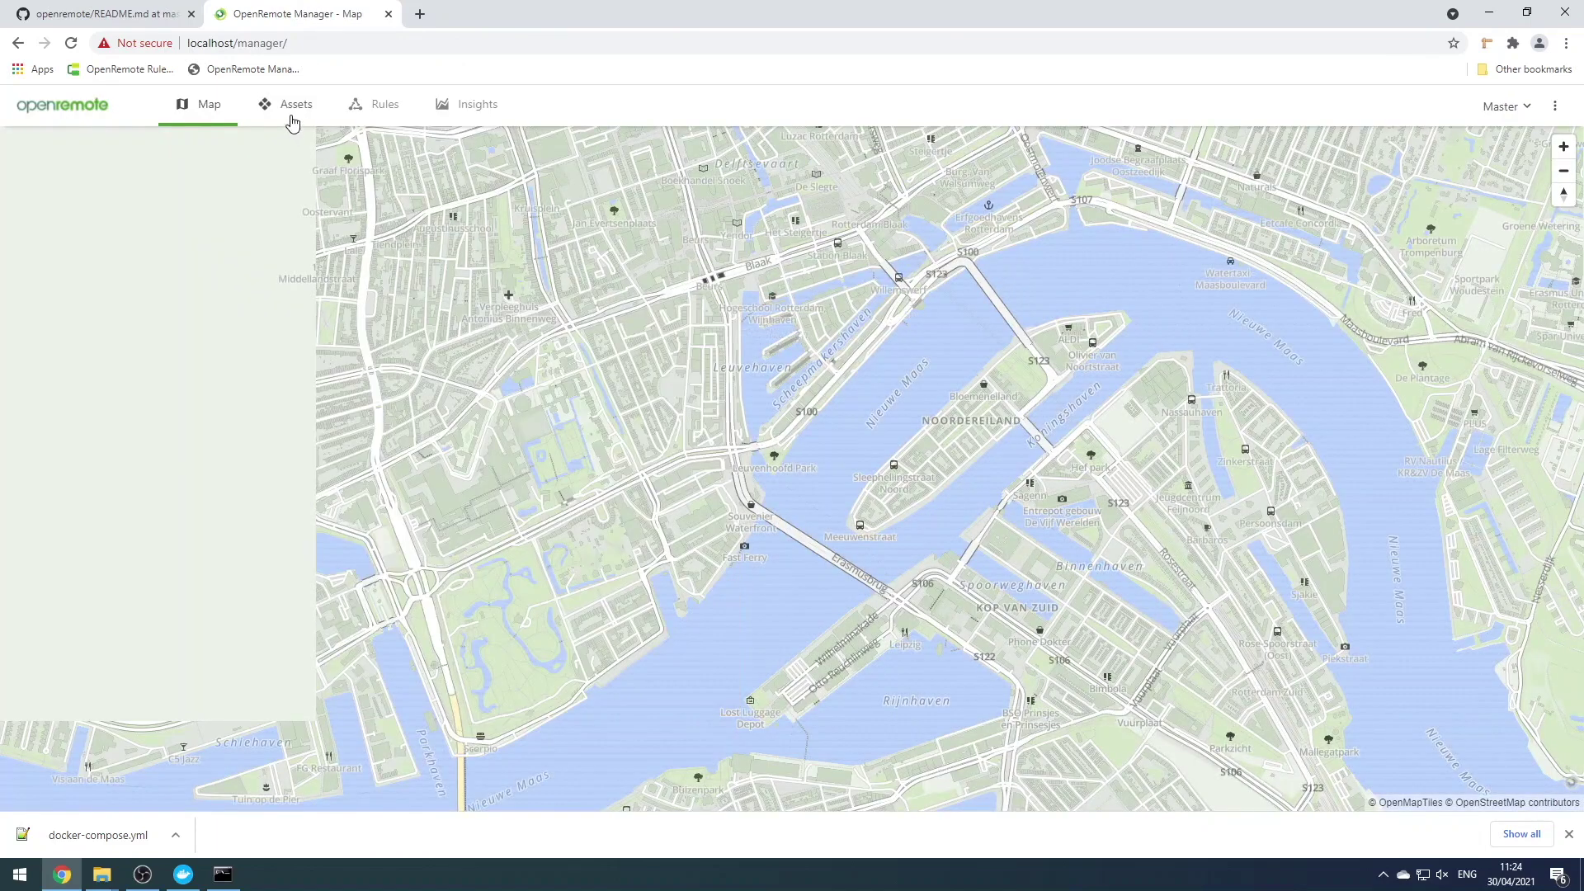
# Look through the Assets, Rules and Insights views, then close the Manager tab
pyautogui.click(292, 121)
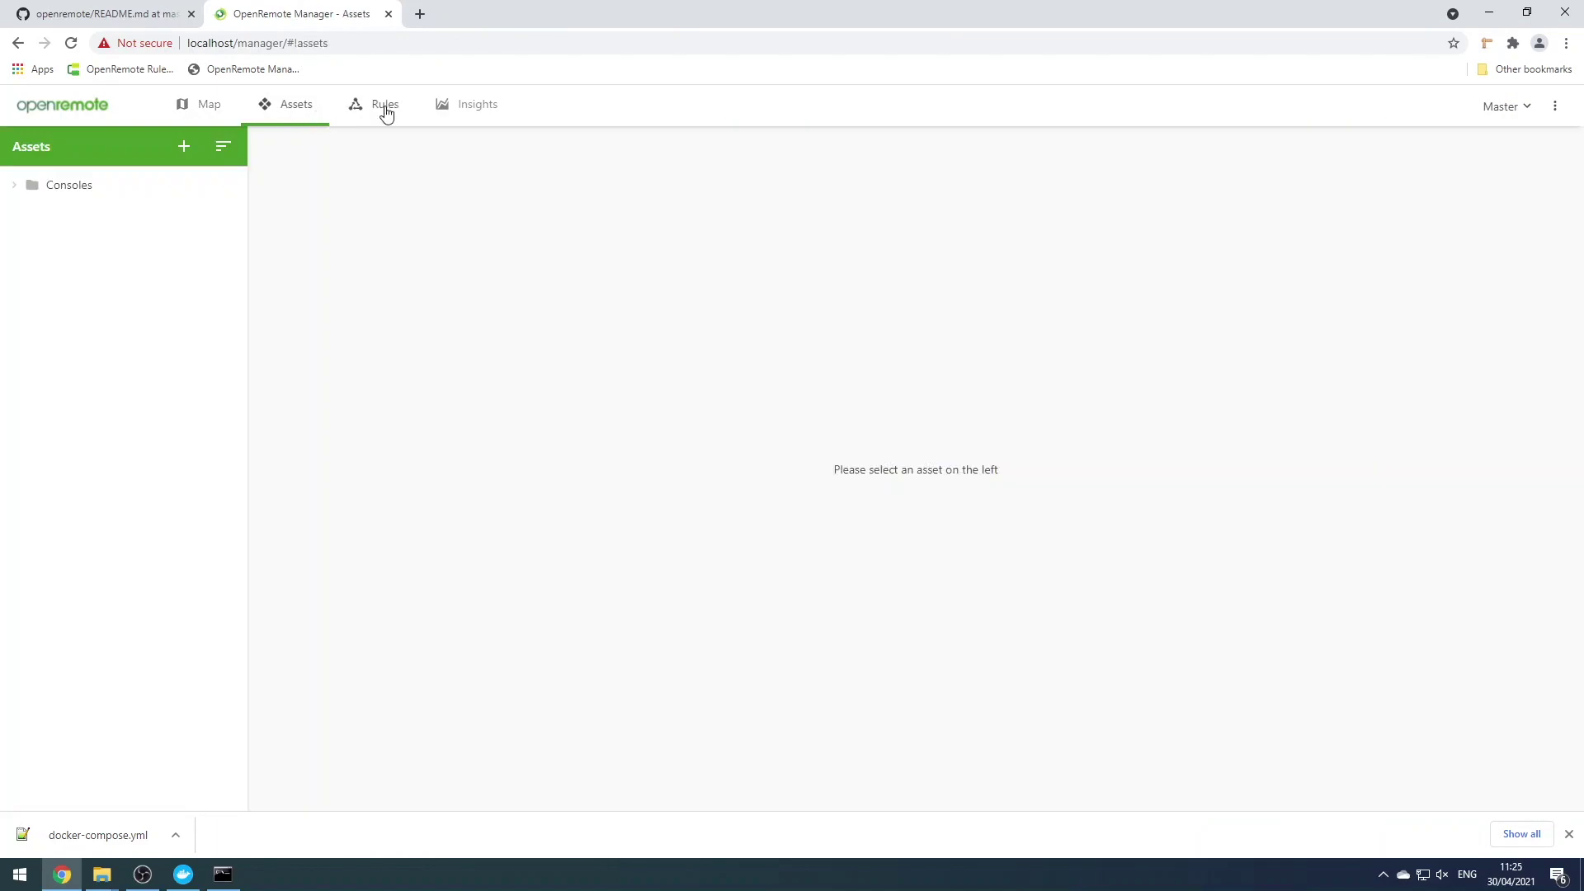
pyautogui.click(386, 114)
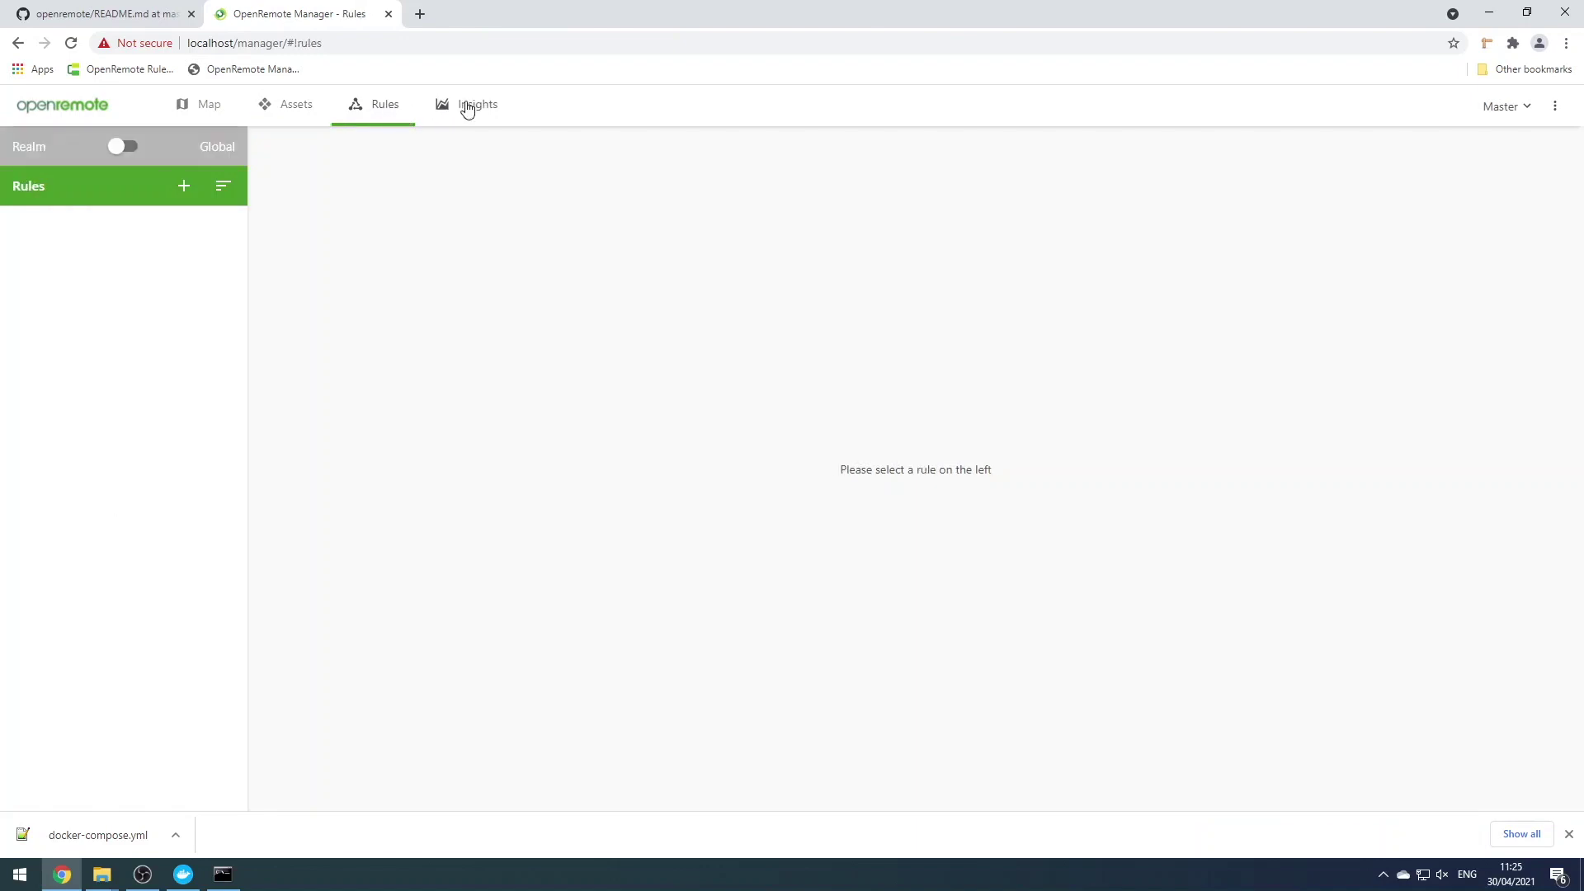
pyautogui.click(467, 110)
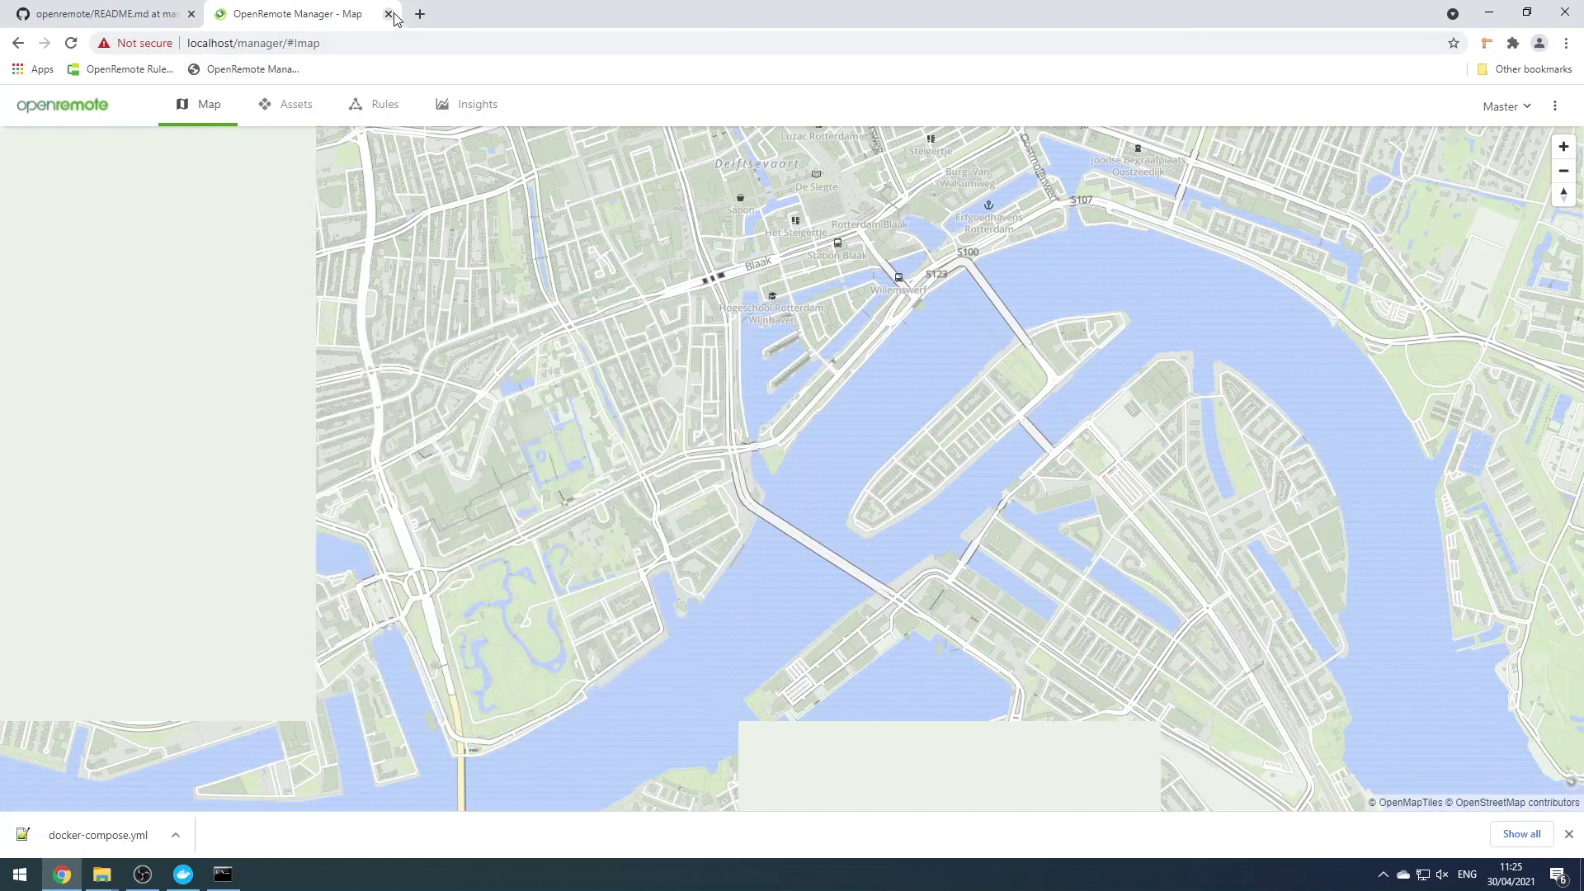
pyautogui.click(388, 14)
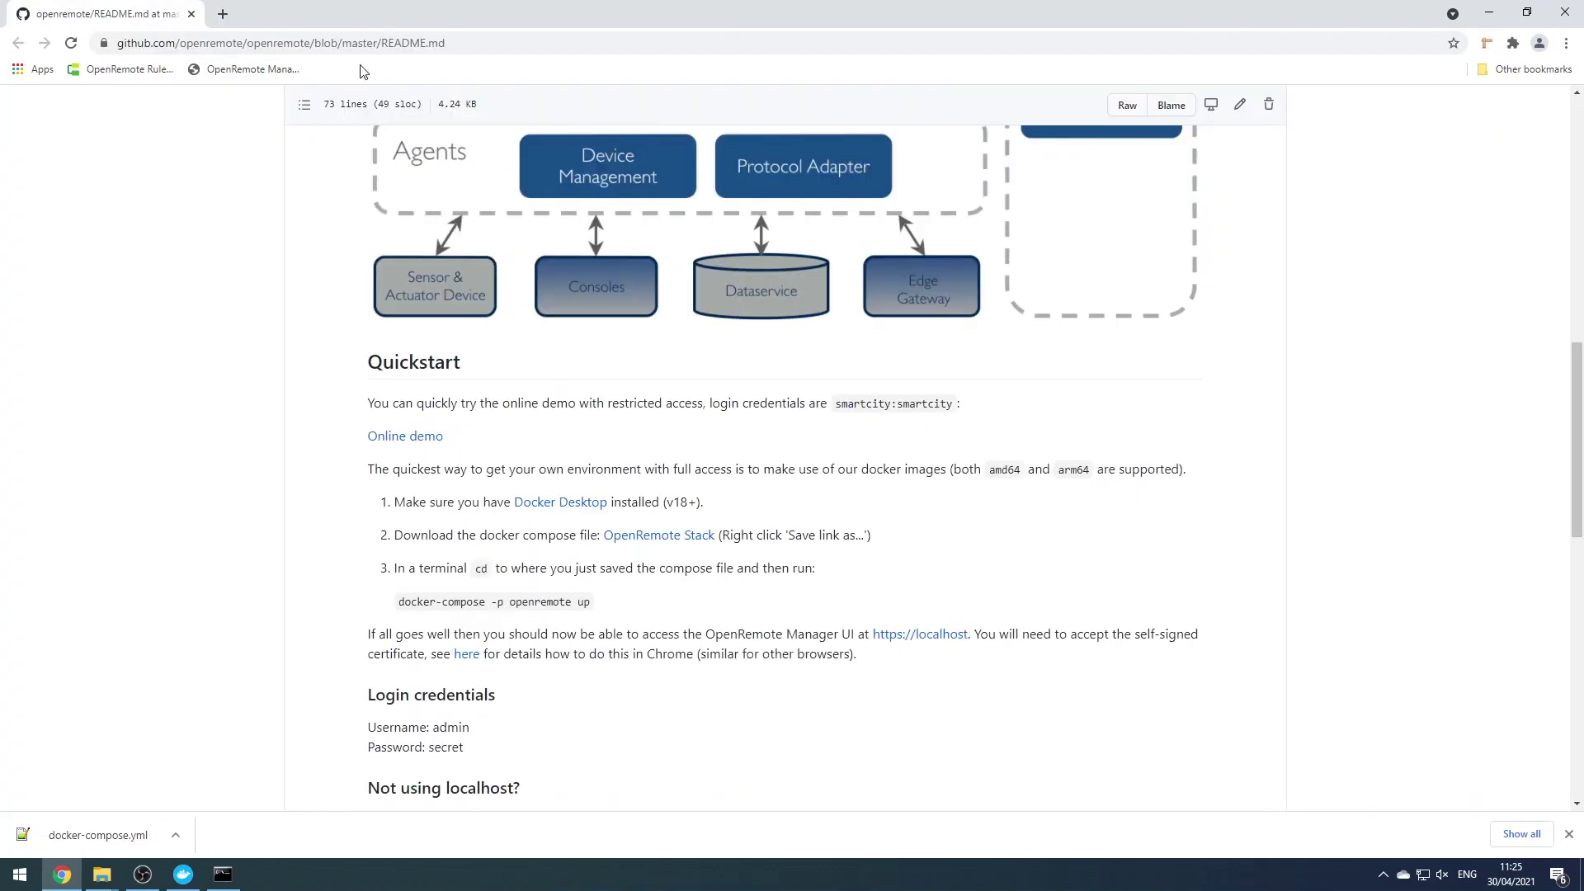
# Stop the stack with Ctrl+C, then run 'docker-compose -p openremote down'
pyautogui.click(223, 874)
pyautogui.hotkey('ctrl', 'c')
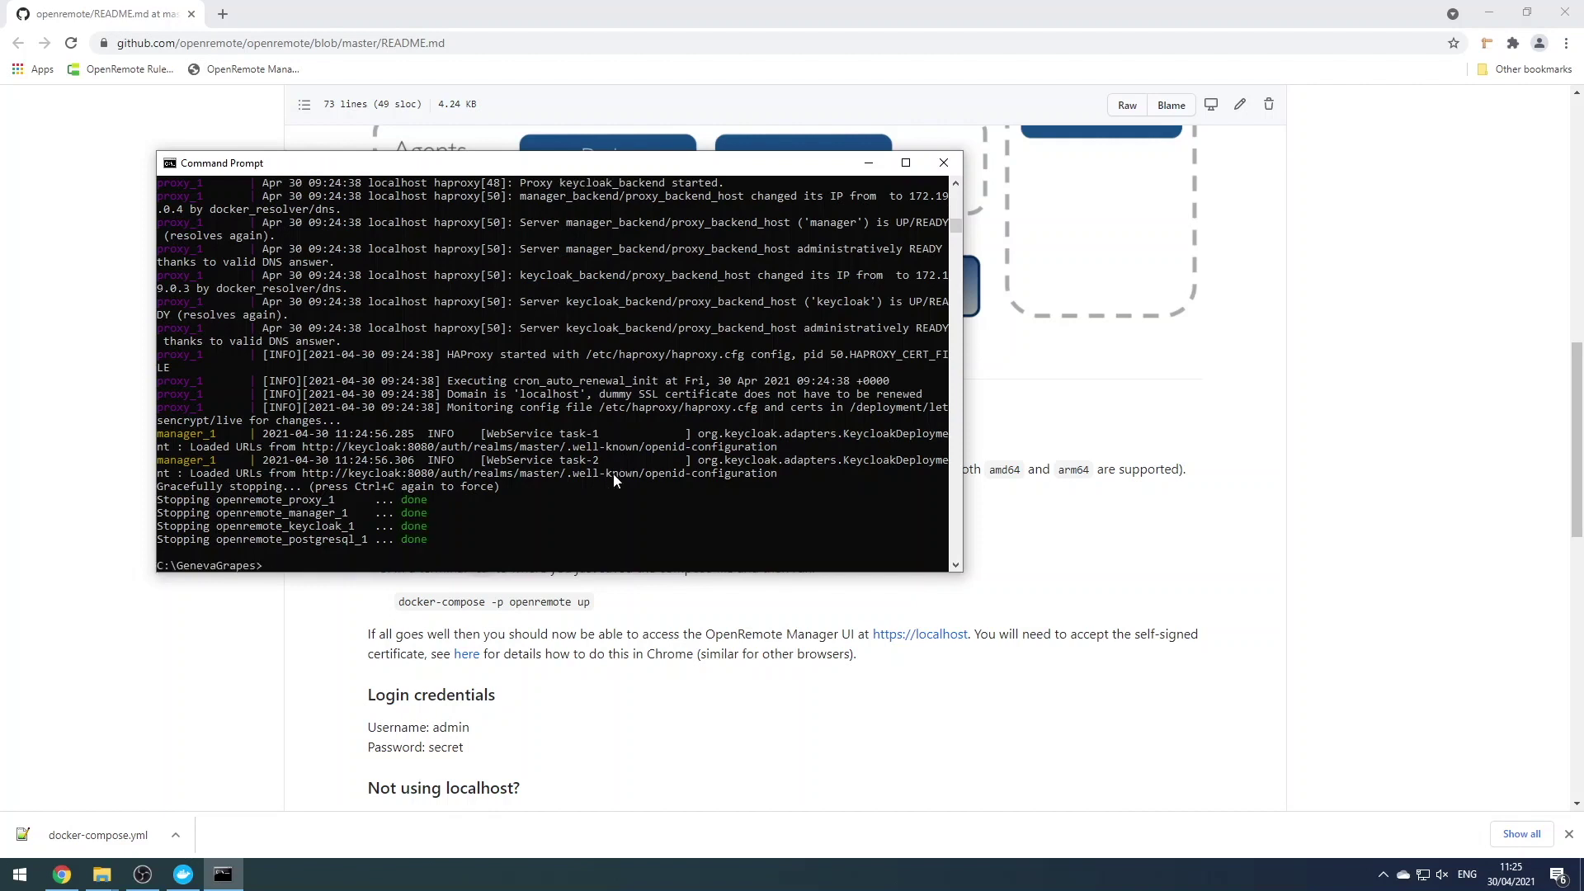
pyautogui.press('Up')
pyautogui.press('BackSpace')
pyautogui.press('BackSpace')
pyautogui.write('down')
pyautogui.press('Return')
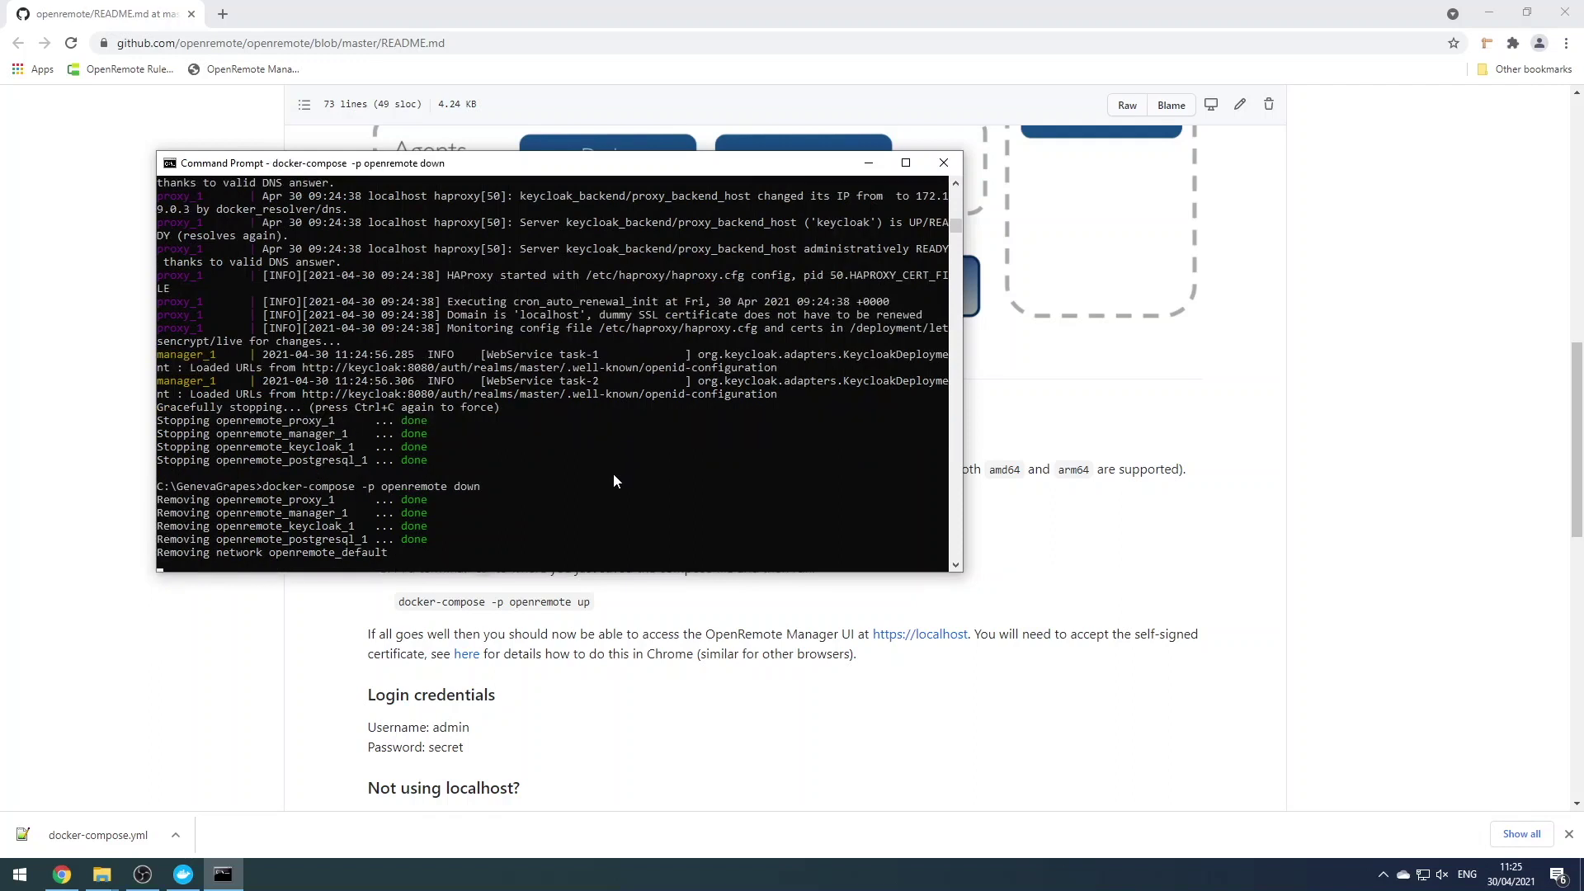
# Open the Custom Deployment wiki guide in a new tab and scroll to Styling of the Manager UI
pyautogui.click(668, 629)
pyautogui.scroll(-2, 668, 629)
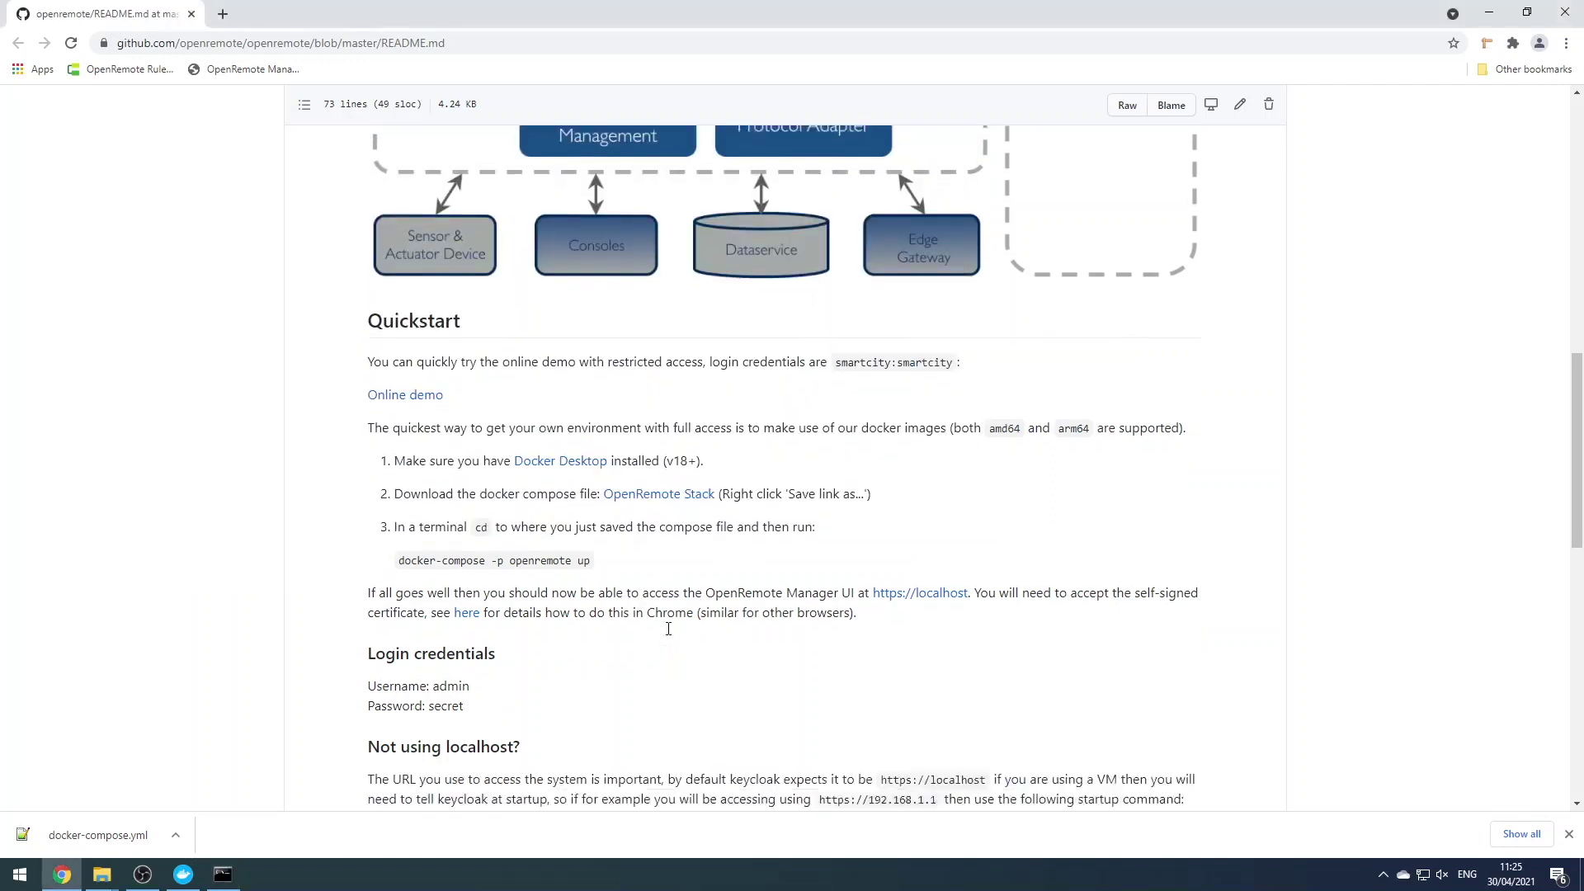
pyautogui.scroll(-5, 669, 627)
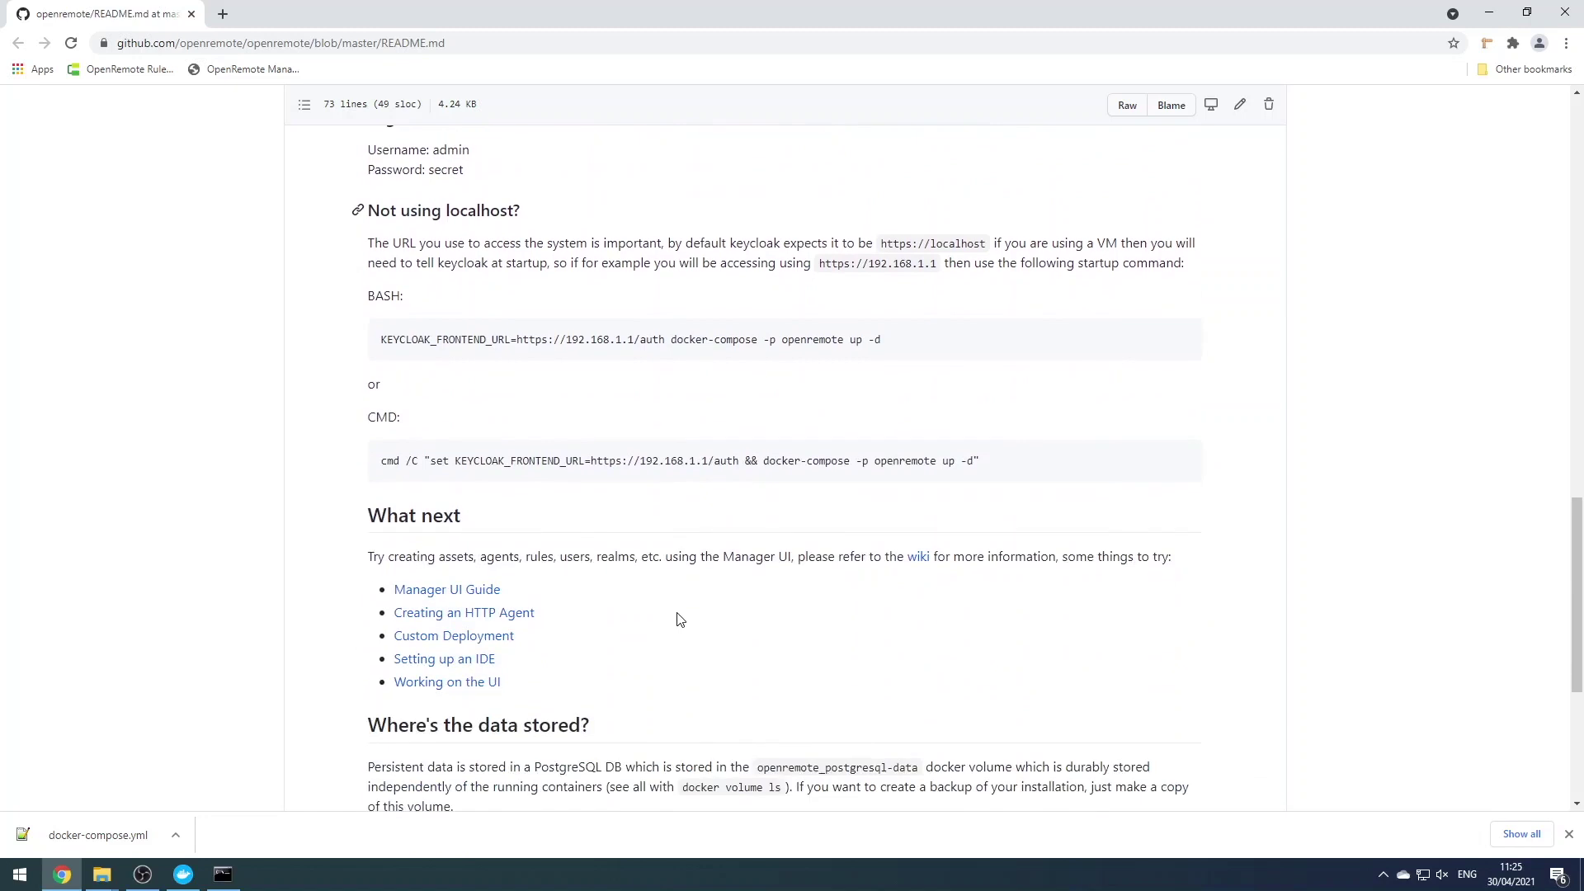
pyautogui.middleClick(483, 637)
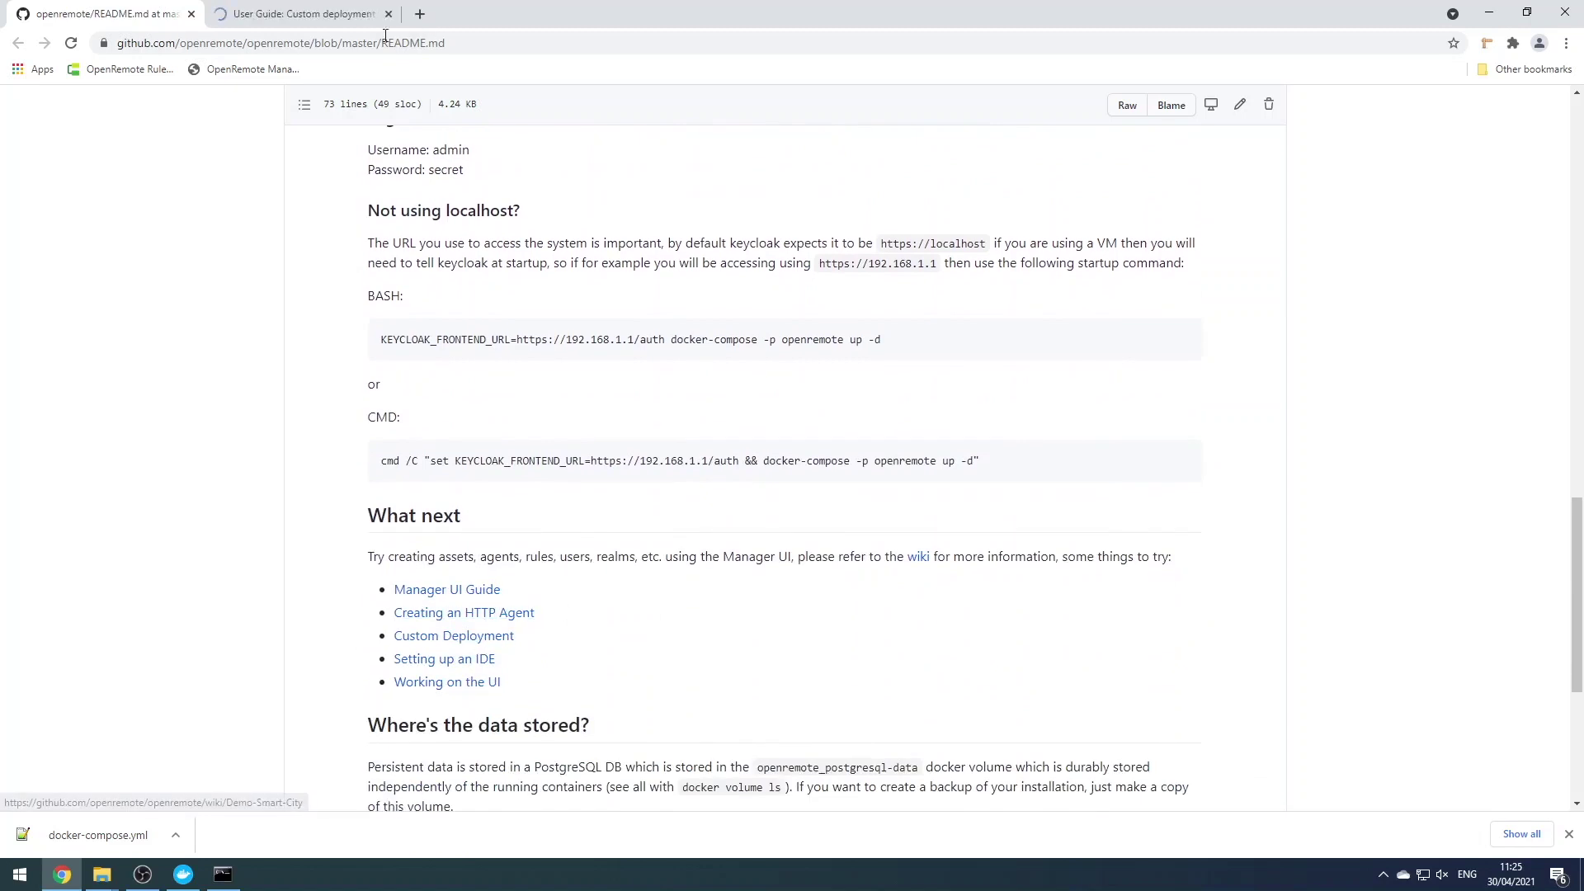
pyautogui.click(325, 25)
pyautogui.scroll(-2, 619, 345)
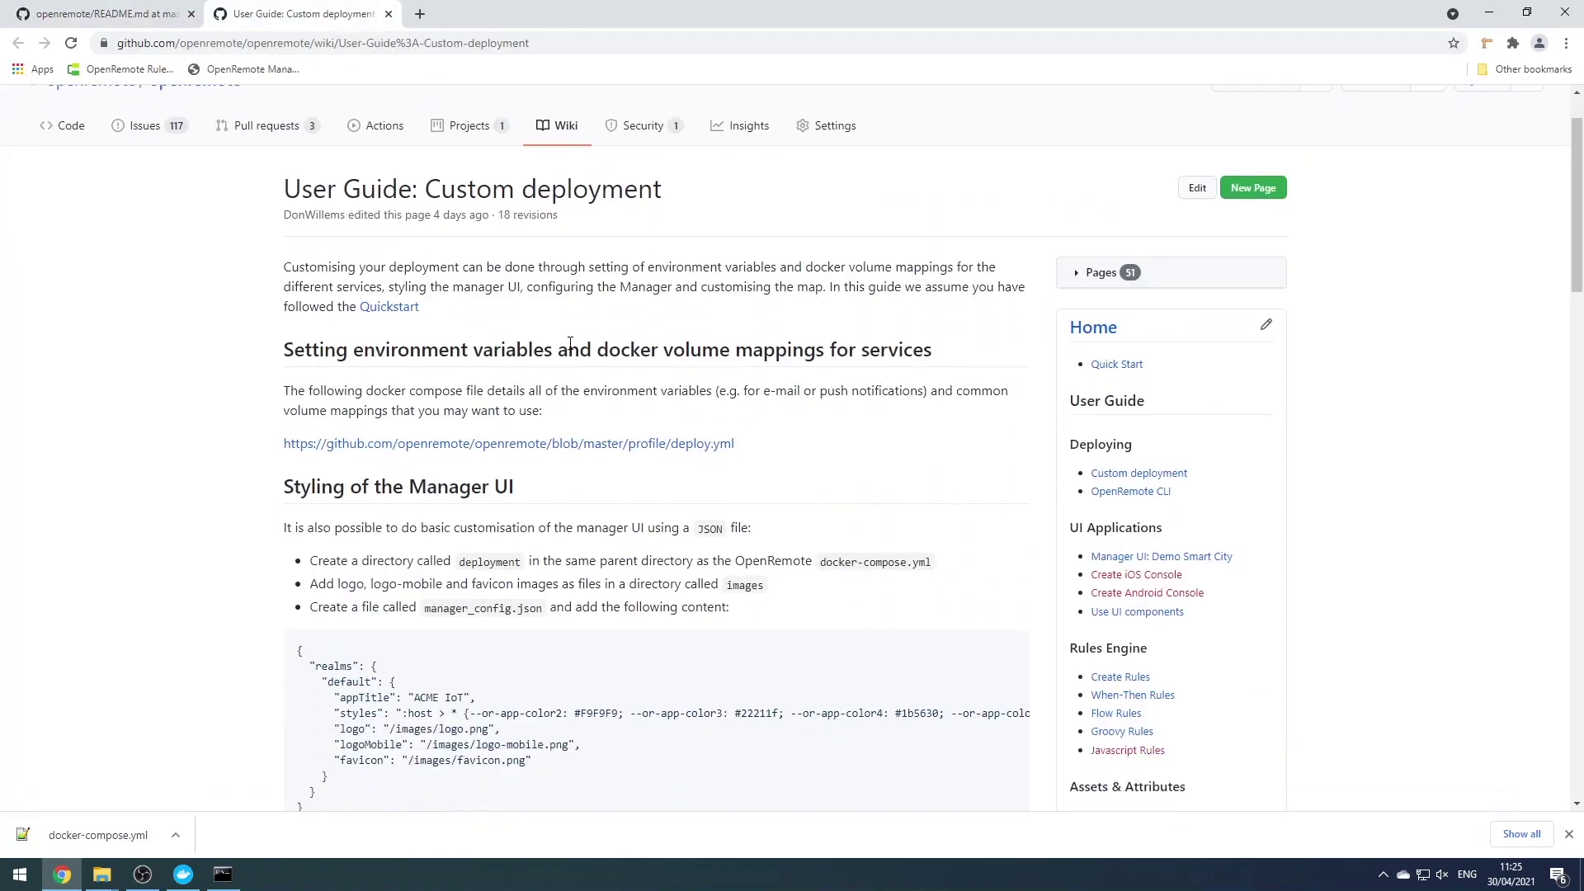
pyautogui.scroll(-2, 617, 343)
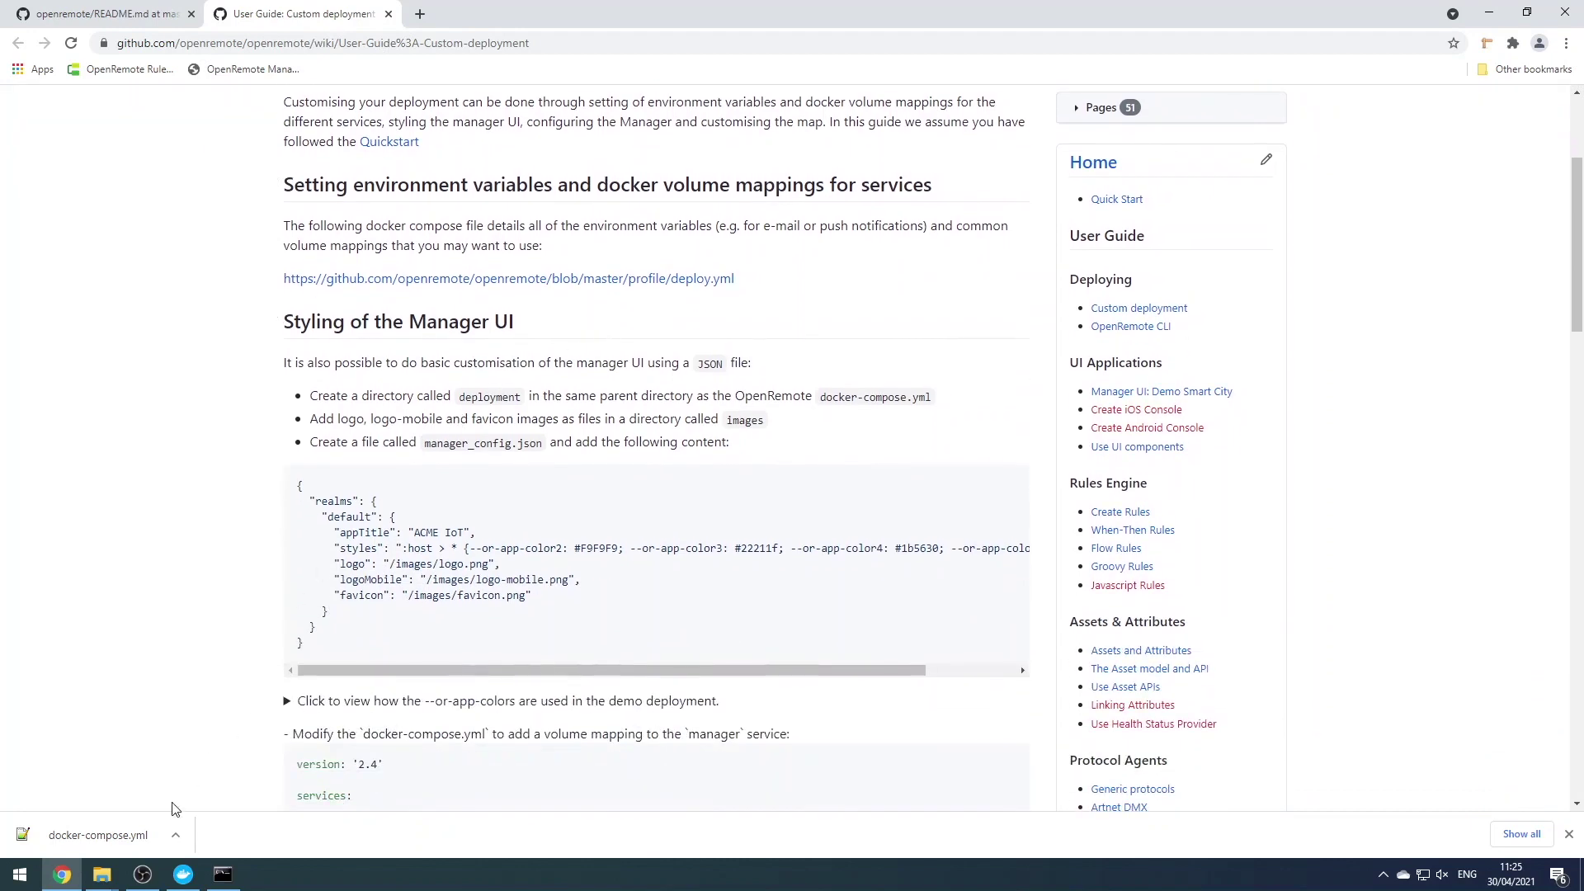
pyautogui.moveTo(102, 875)
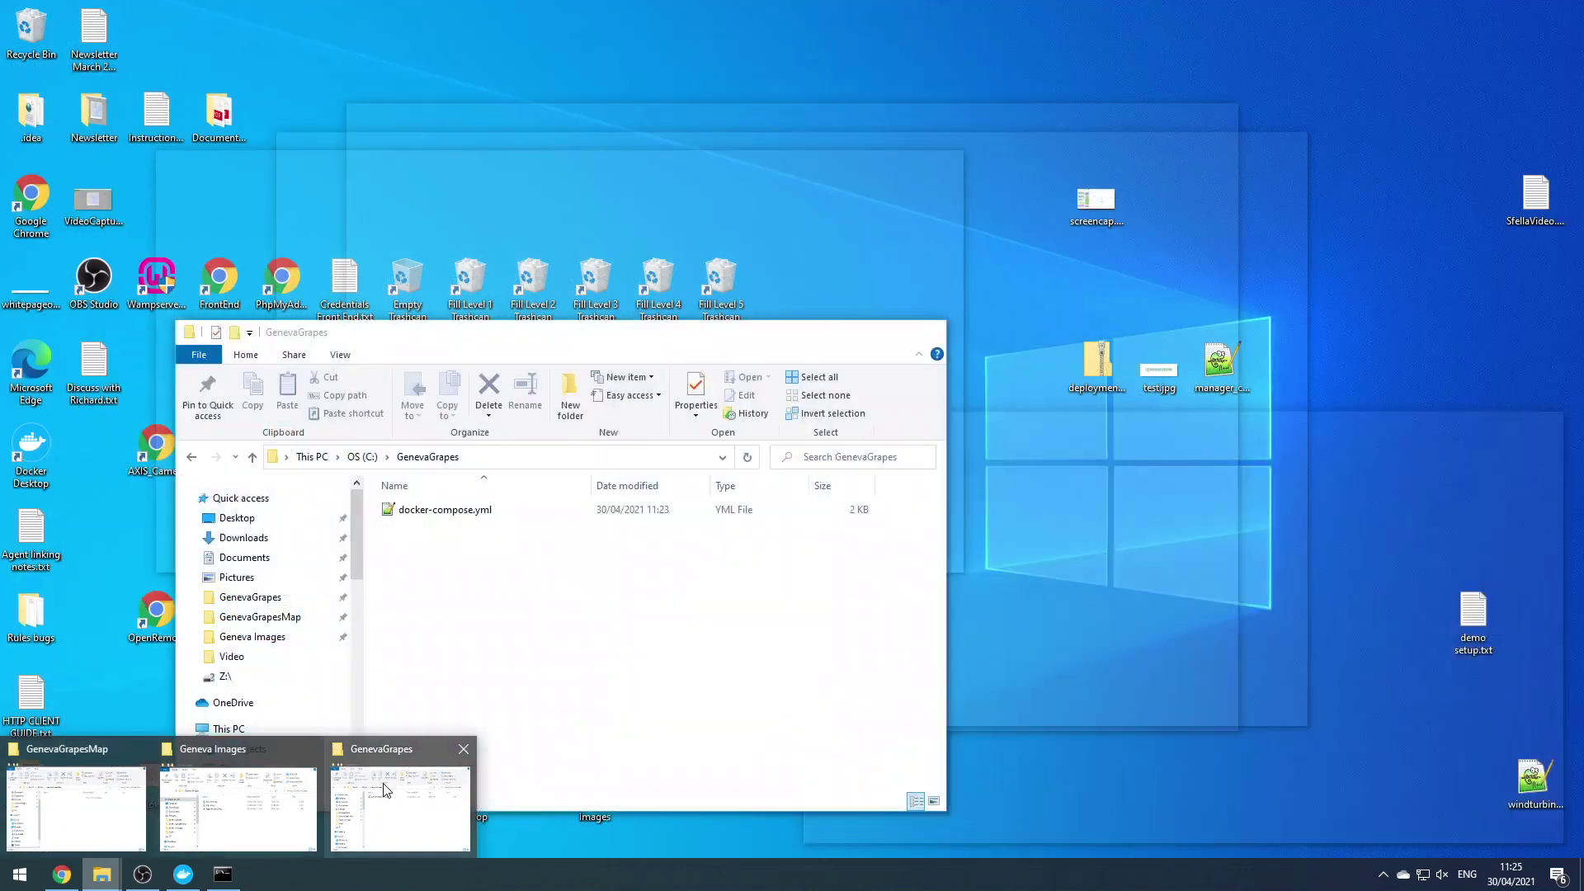
# Create a deployment folder in GenevaGrapes containing manager and map folders
pyautogui.click(400, 807)
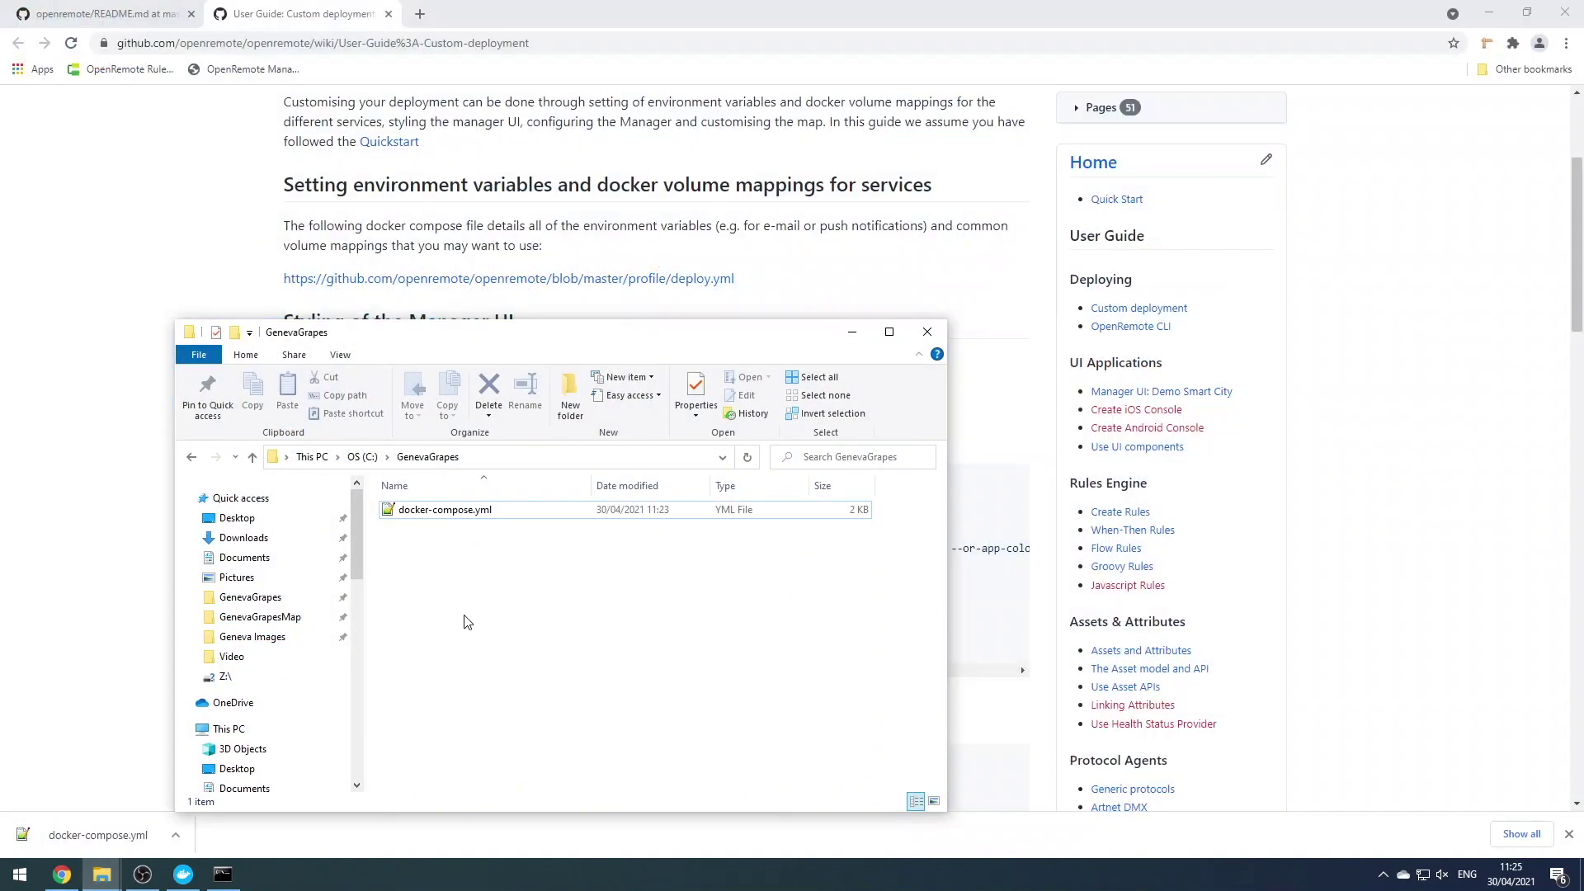
pyautogui.click(577, 403)
pyautogui.write('deployment')
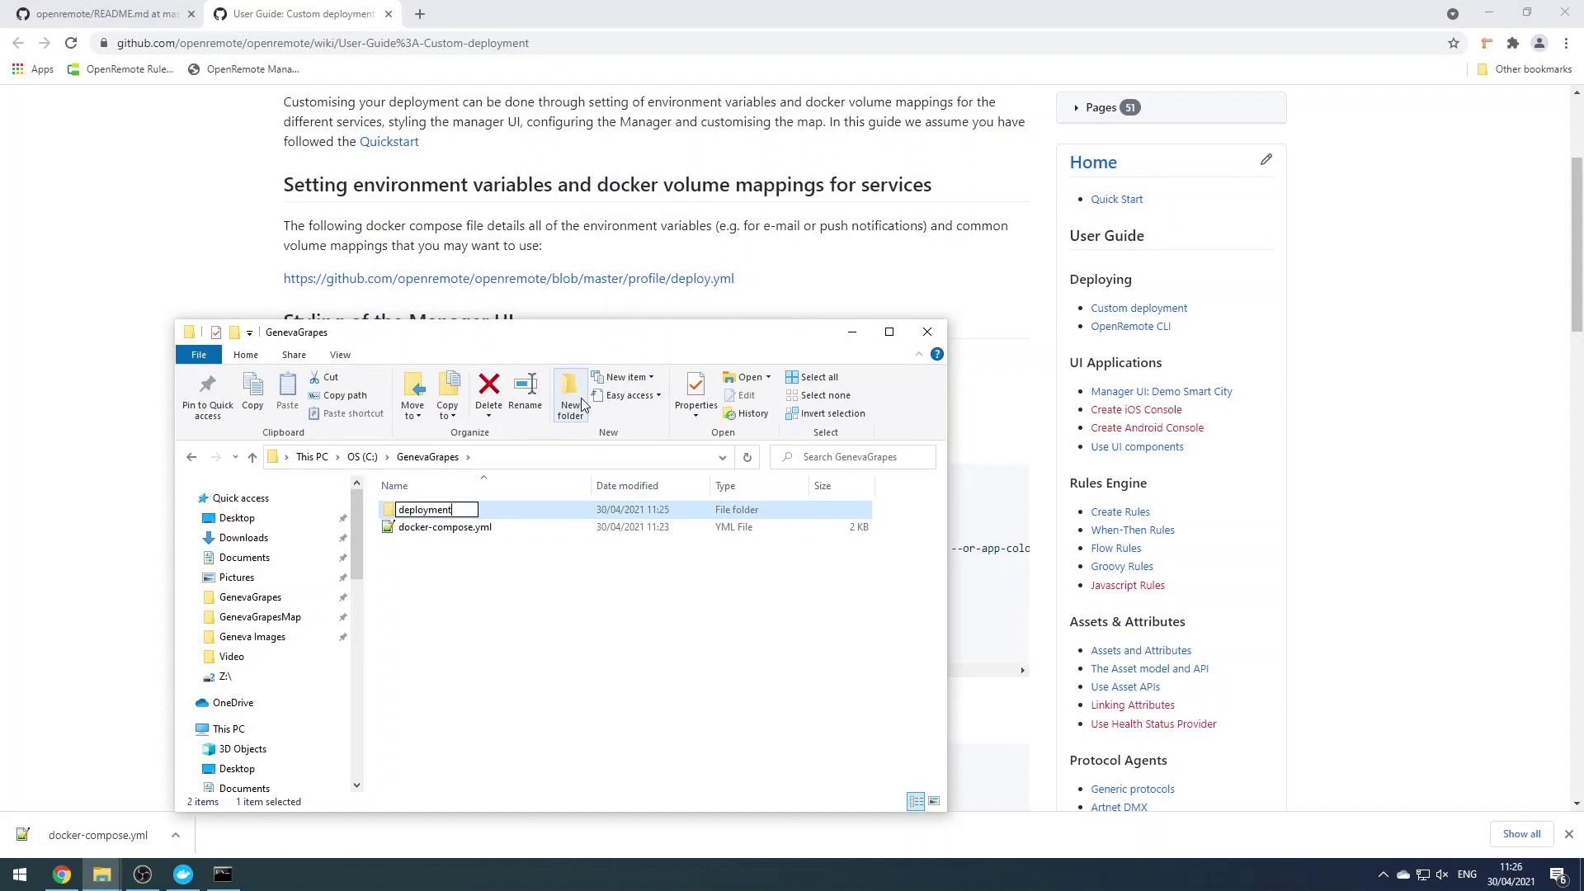
pyautogui.press('Return')
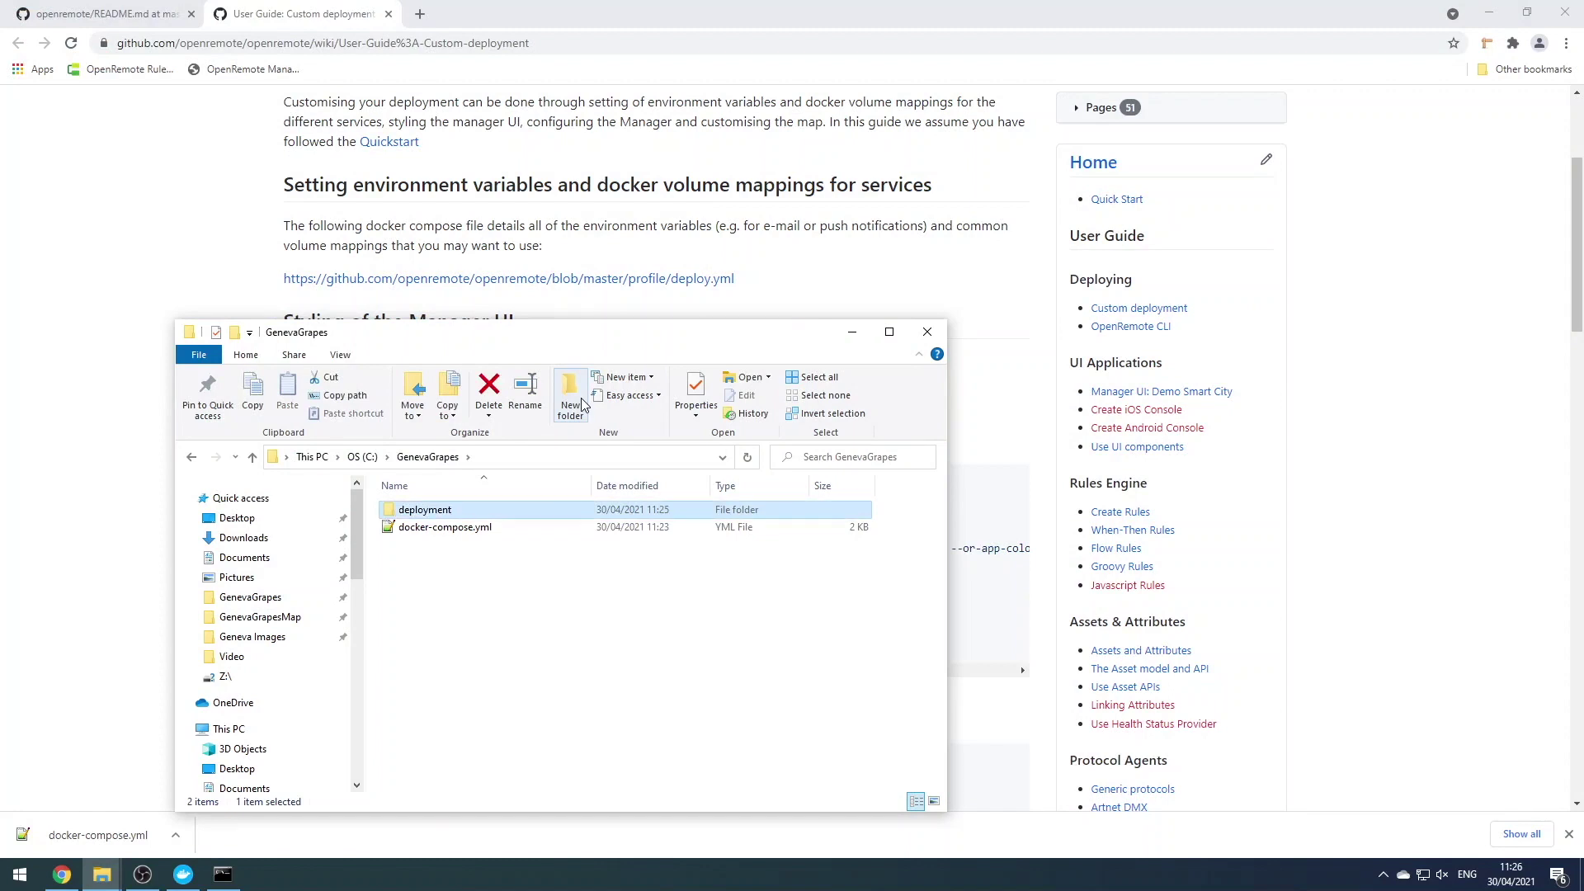
pyautogui.doubleClick(474, 510)
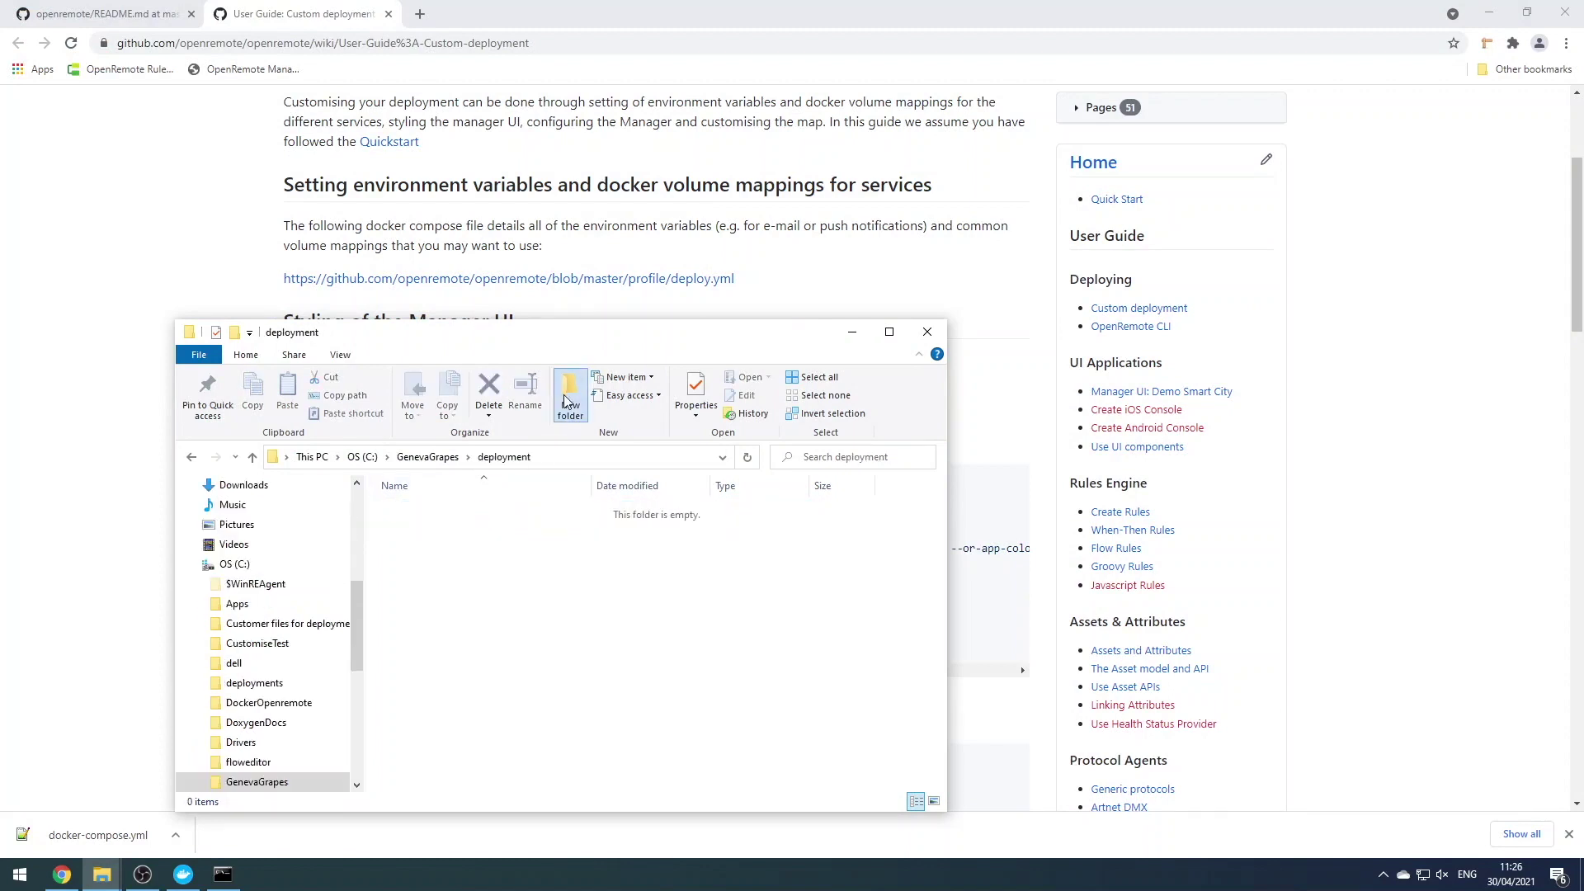
pyautogui.click(566, 402)
pyautogui.write('manager')
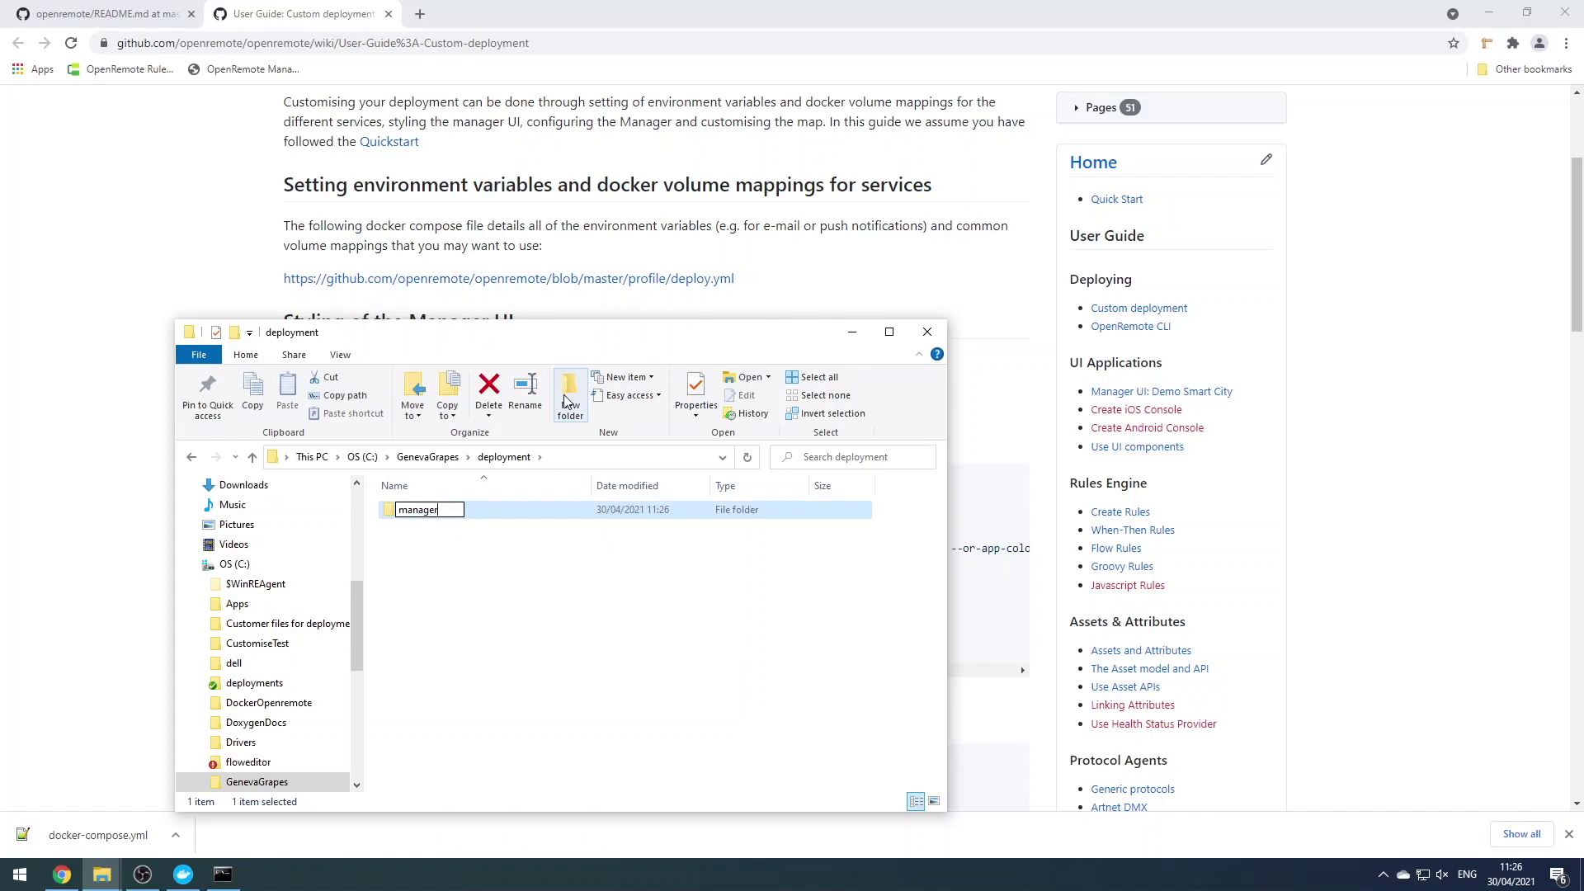
pyautogui.press('Return')
pyautogui.click(566, 402)
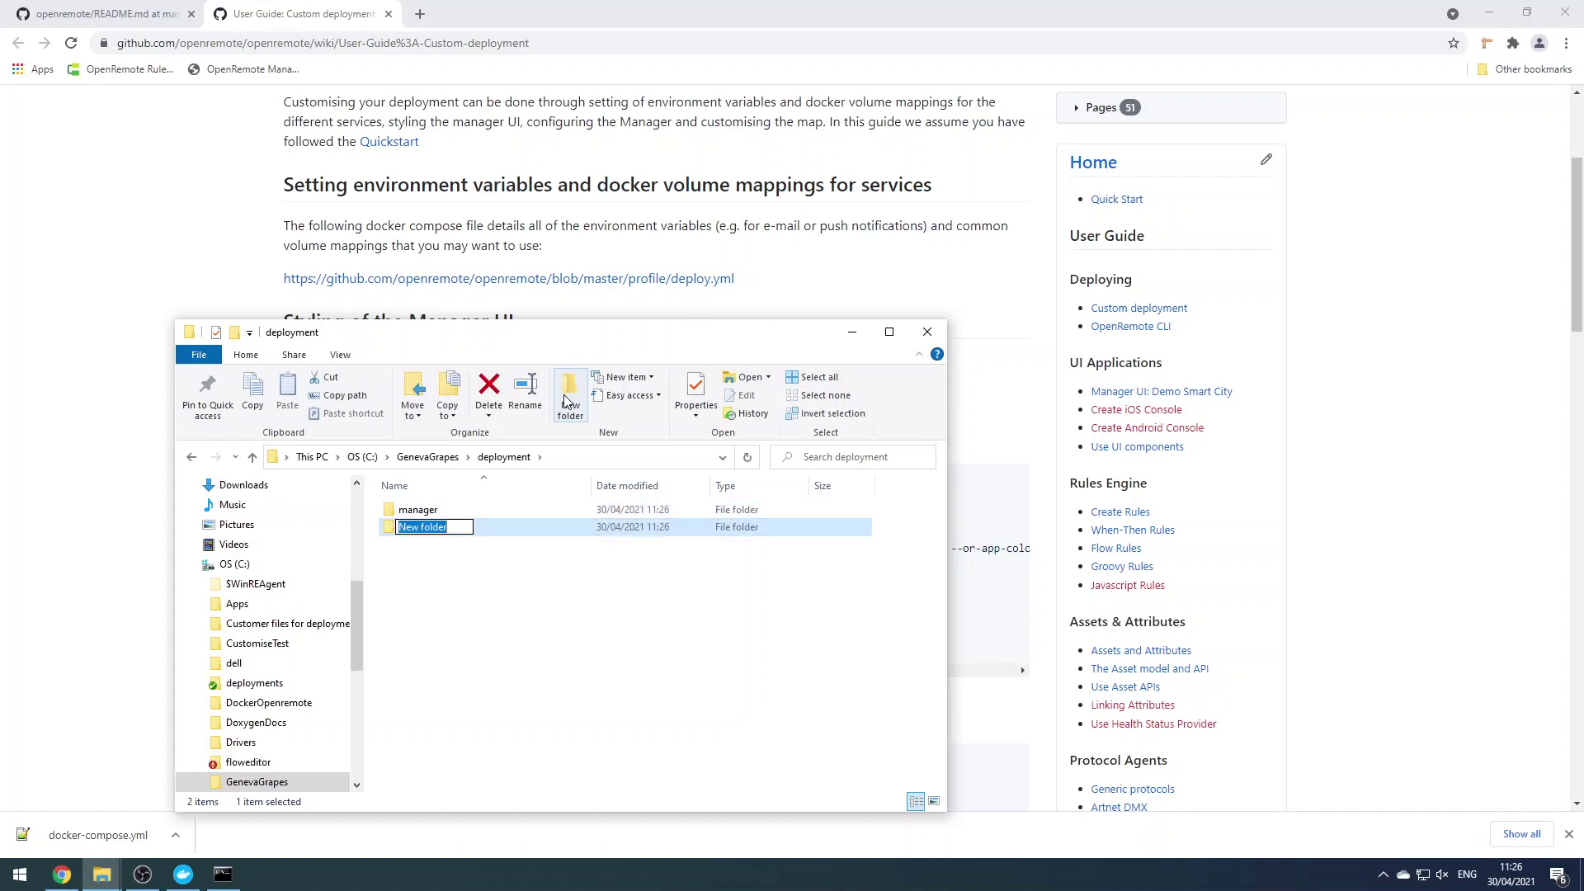
pyautogui.write('map')
pyautogui.press('Return')
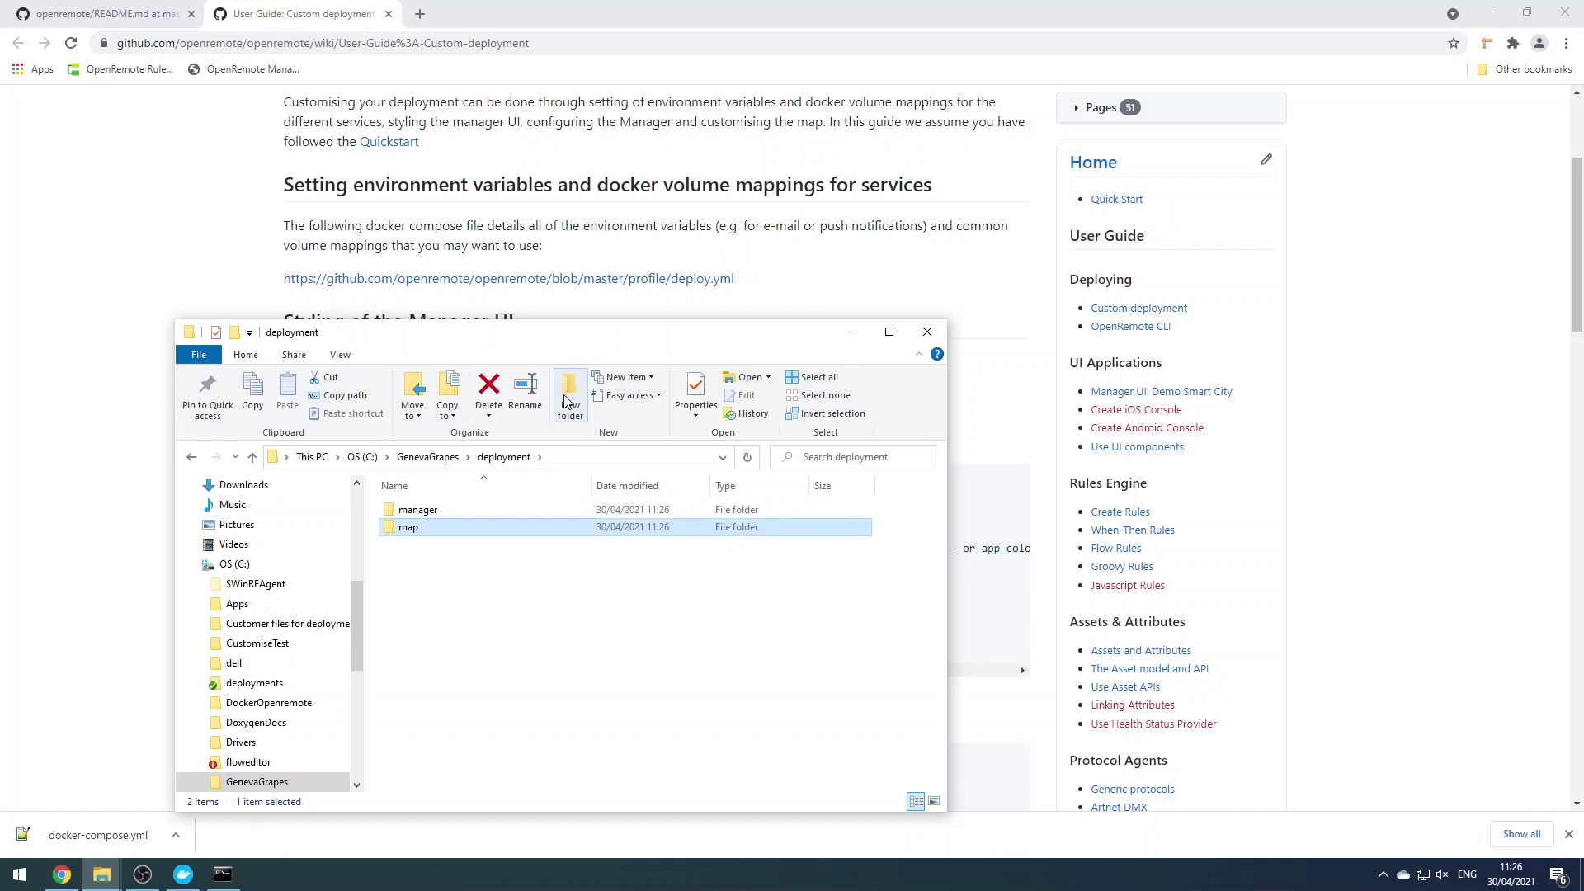
# Create manager\app\images inside the deployment folder
pyautogui.doubleClick(420, 510)
pyautogui.click(566, 393)
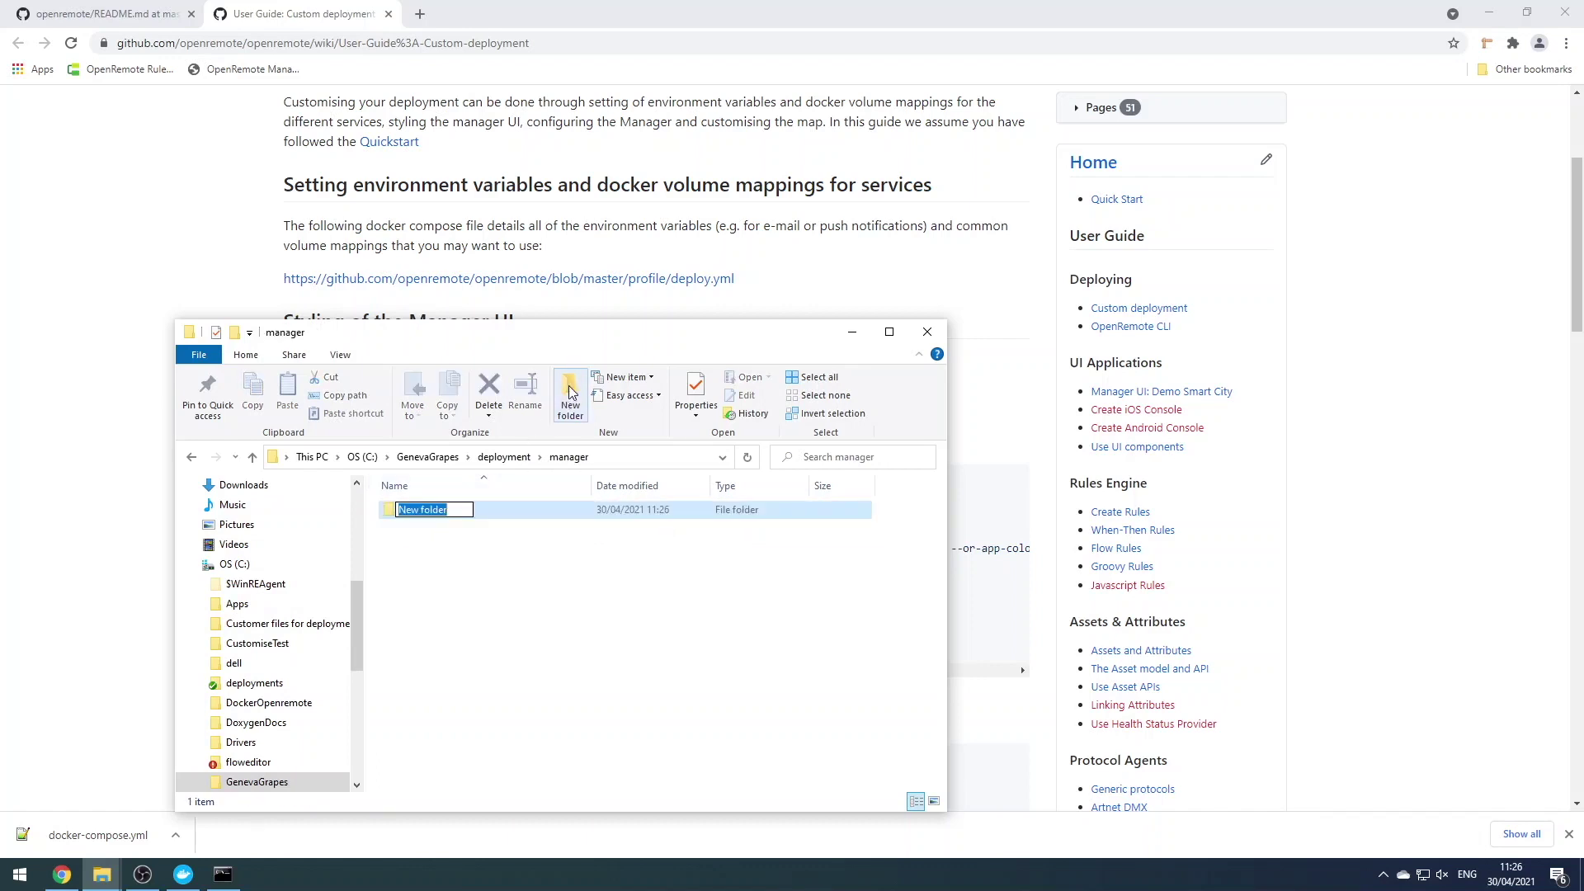
pyautogui.write('app')
pyautogui.press('Return')
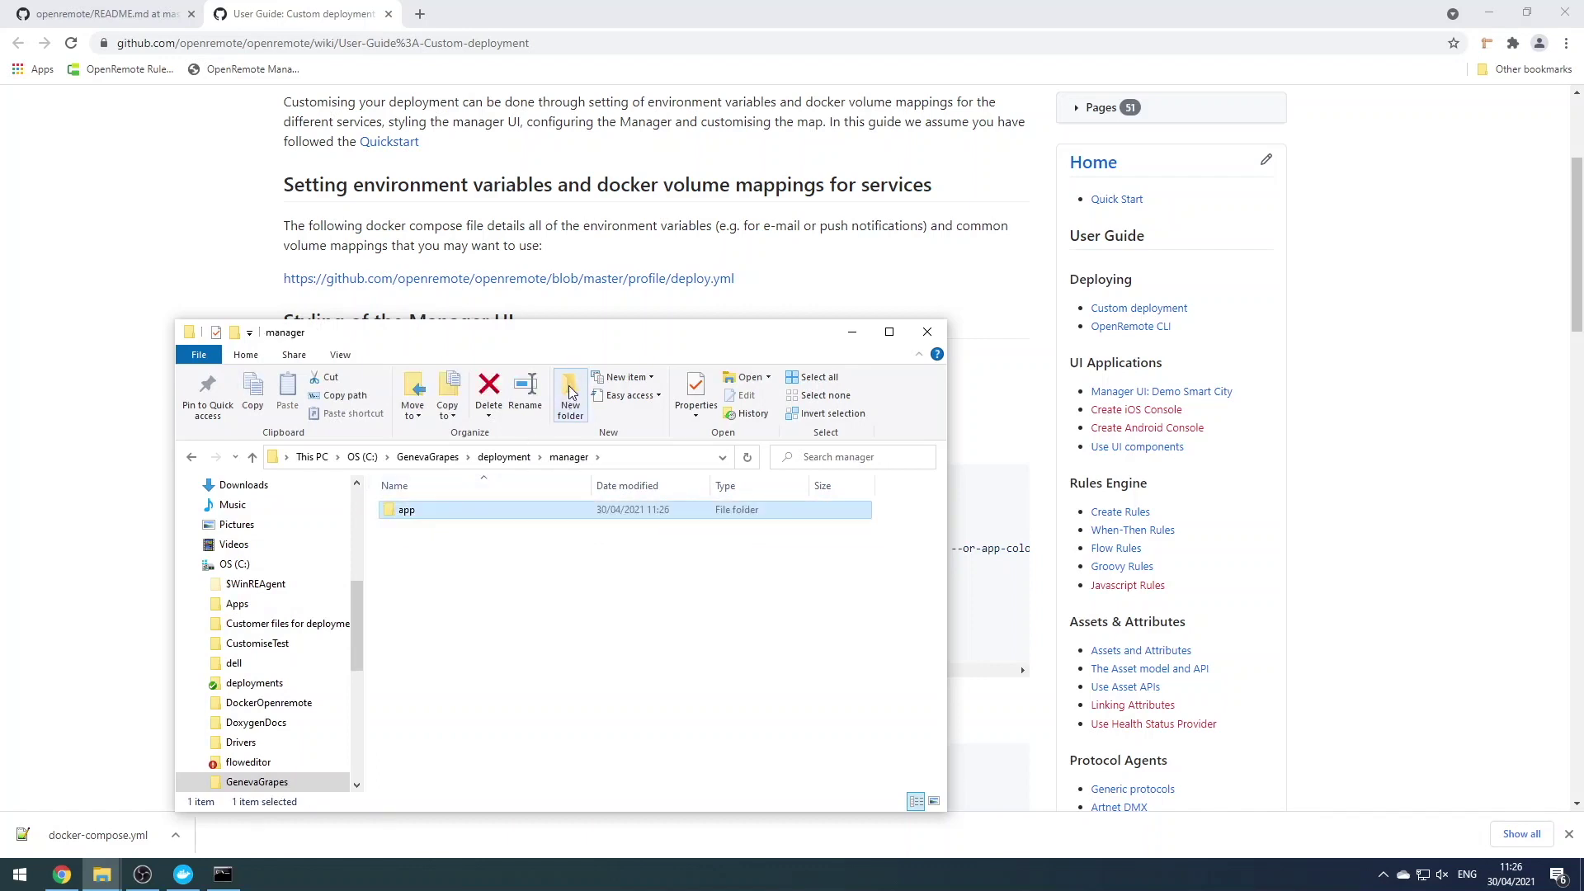
pyautogui.doubleClick(409, 509)
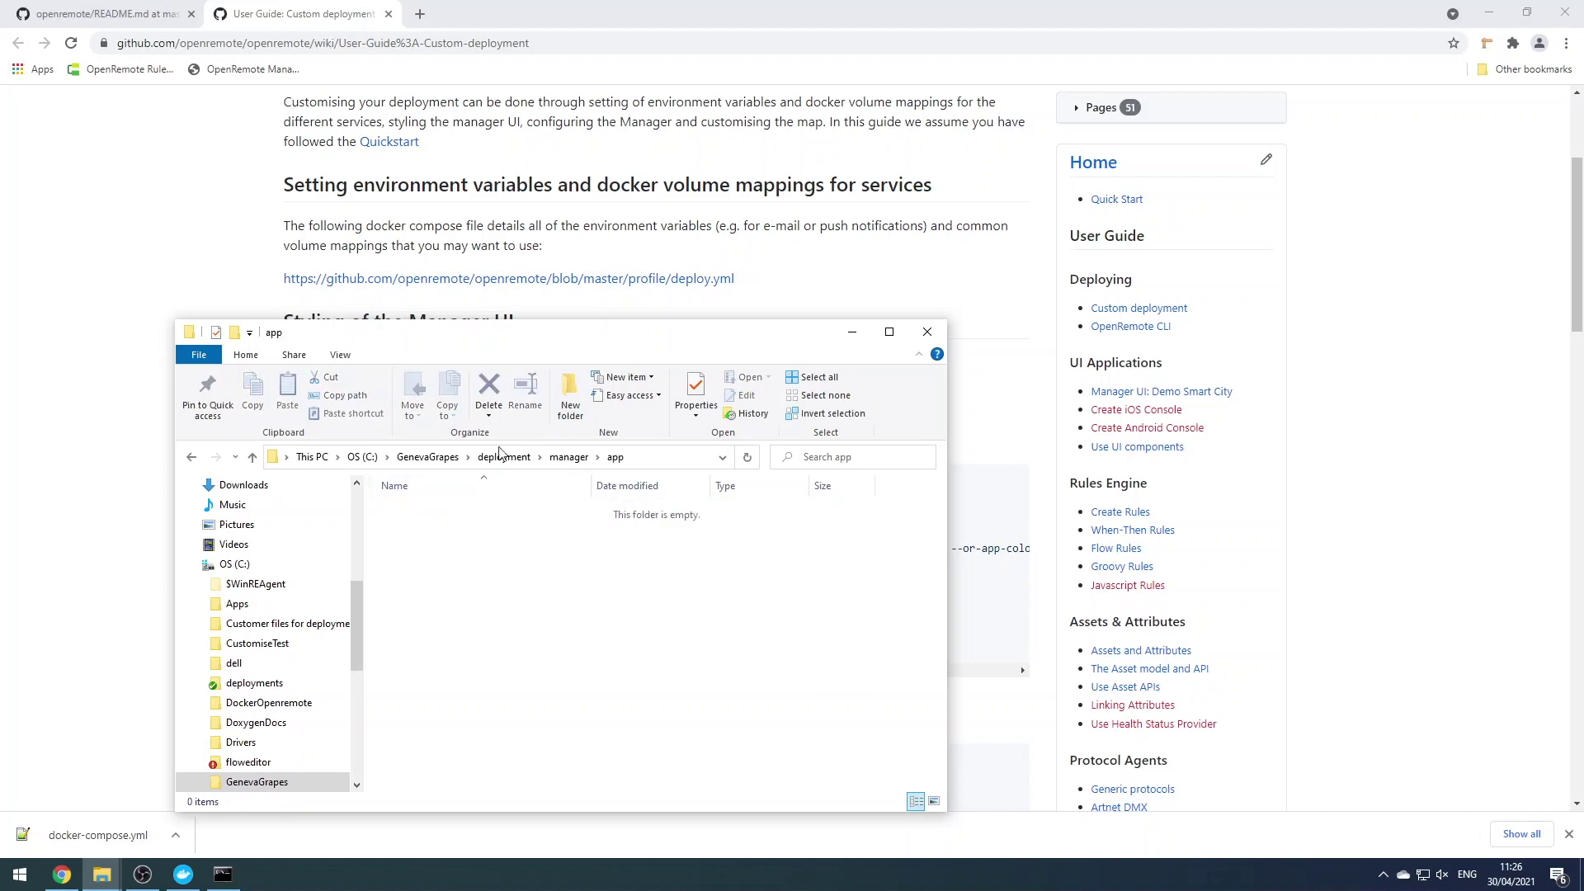
pyautogui.click(569, 405)
pyautogui.write('images')
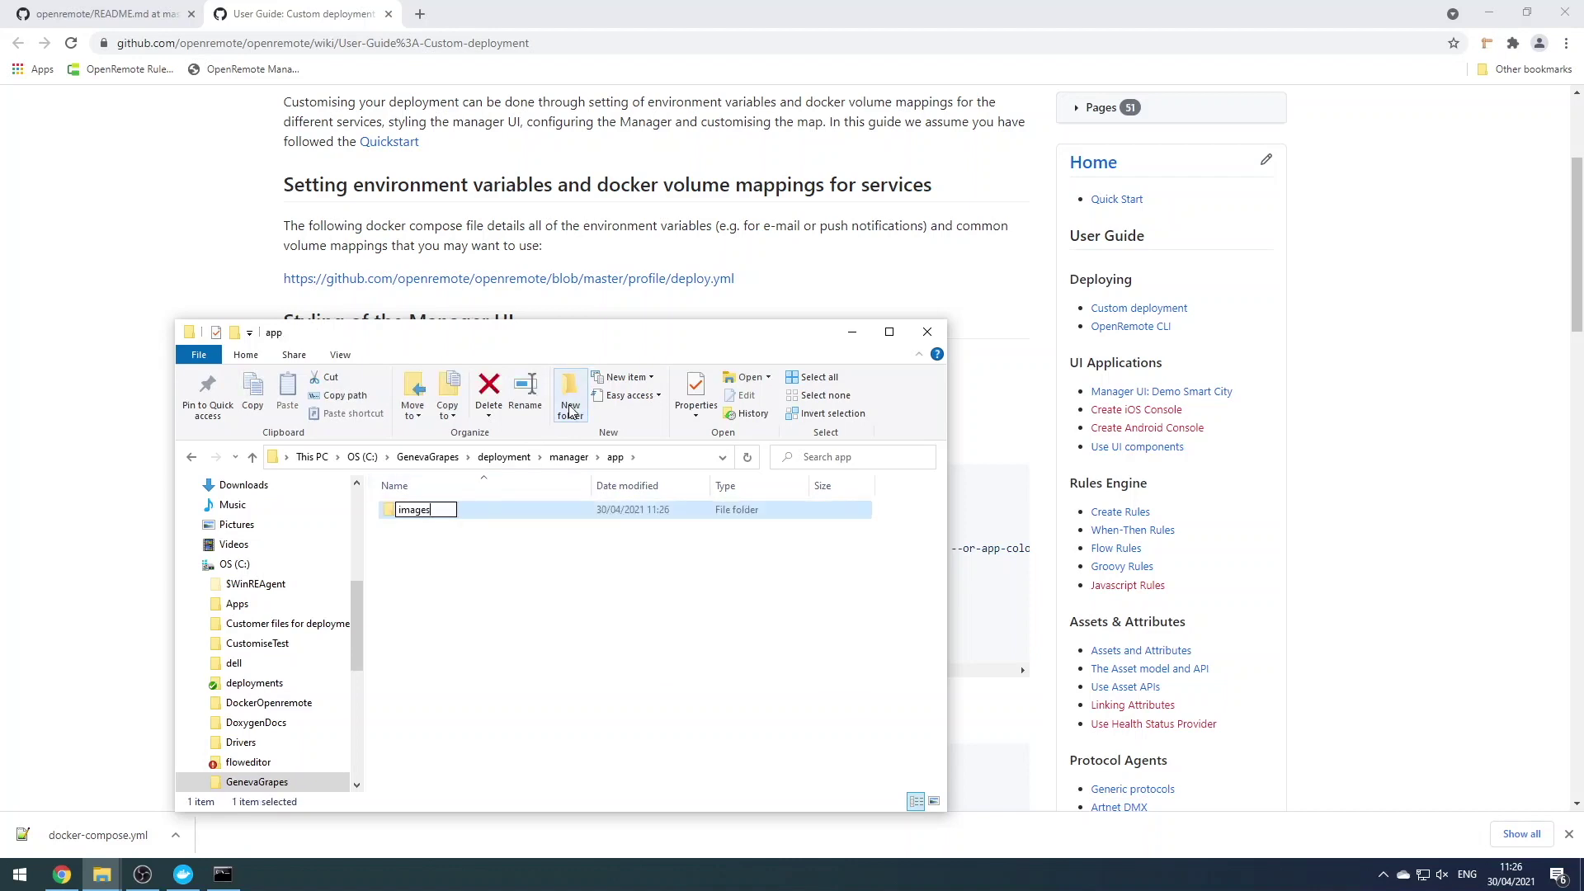
pyautogui.press('Return')
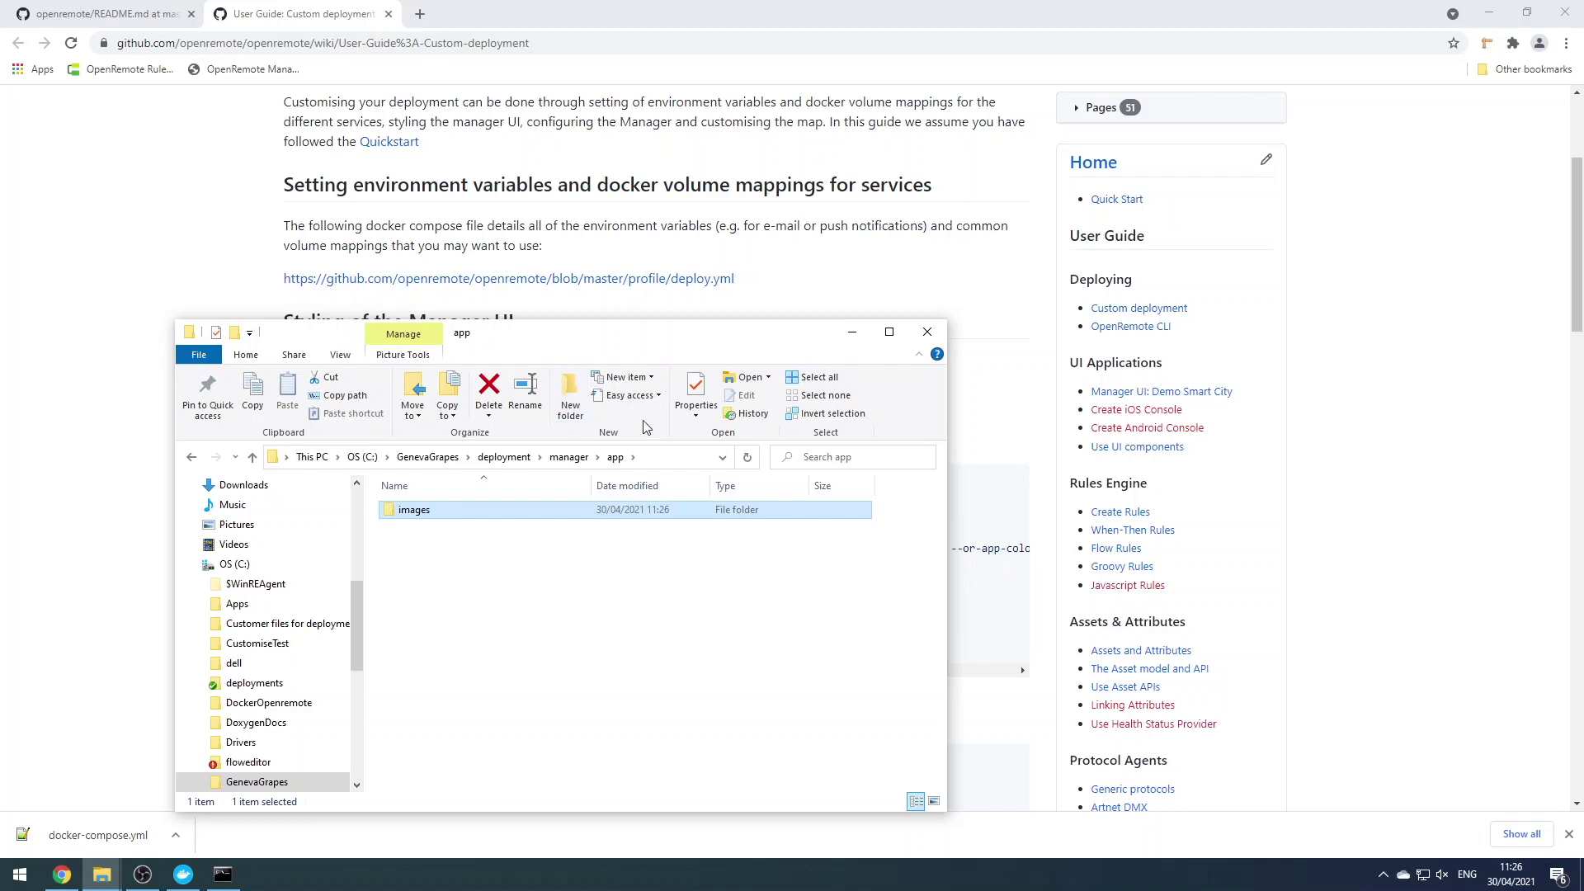
pyautogui.doubleClick(470, 511)
# Move the three favicon and logo PNGs from Geneva Images into the images folder
pyautogui.moveTo(101, 873)
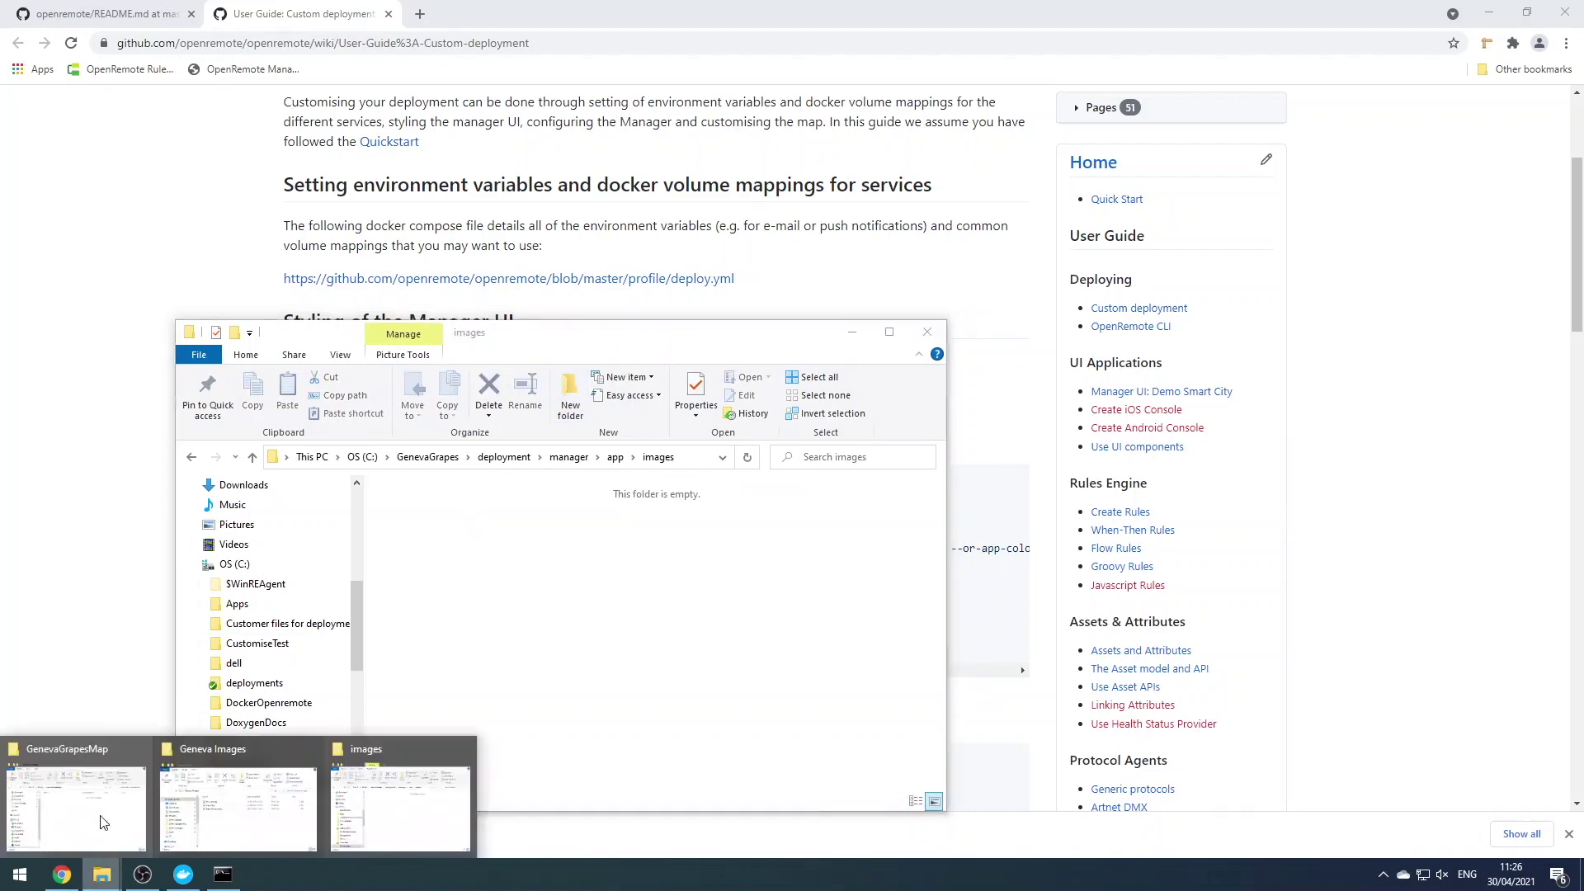
pyautogui.click(237, 809)
pyautogui.moveTo(1102, 713); pyautogui.dragTo(1020, 594)
pyautogui.moveTo(1045, 620); pyautogui.dragTo(530, 601)
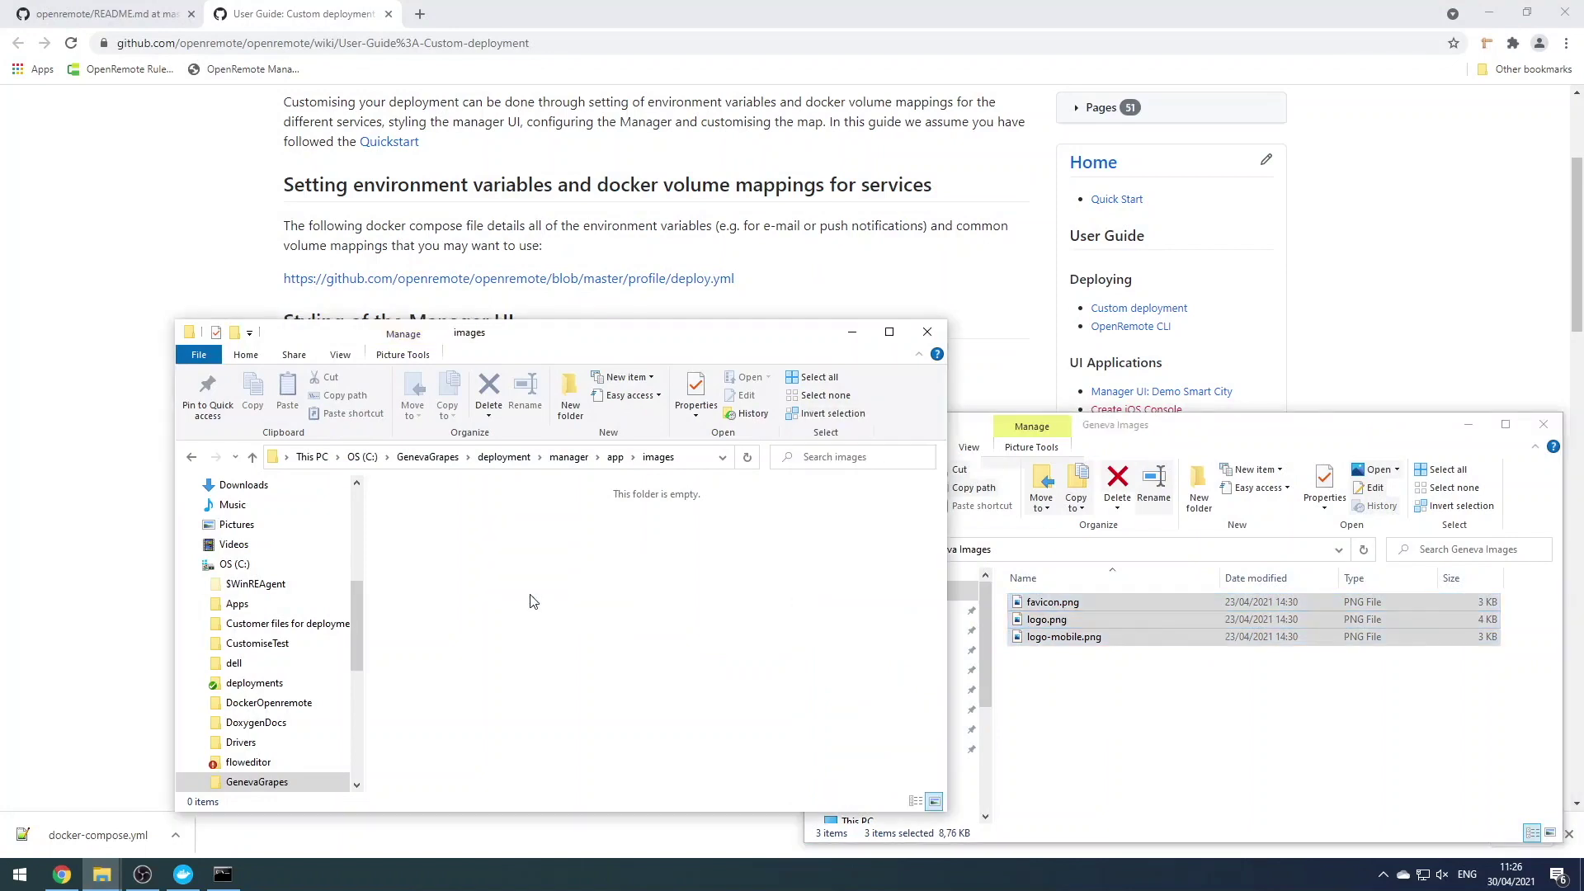
# Create an empty manager_config.json text file in the app folder
pyautogui.click(569, 457)
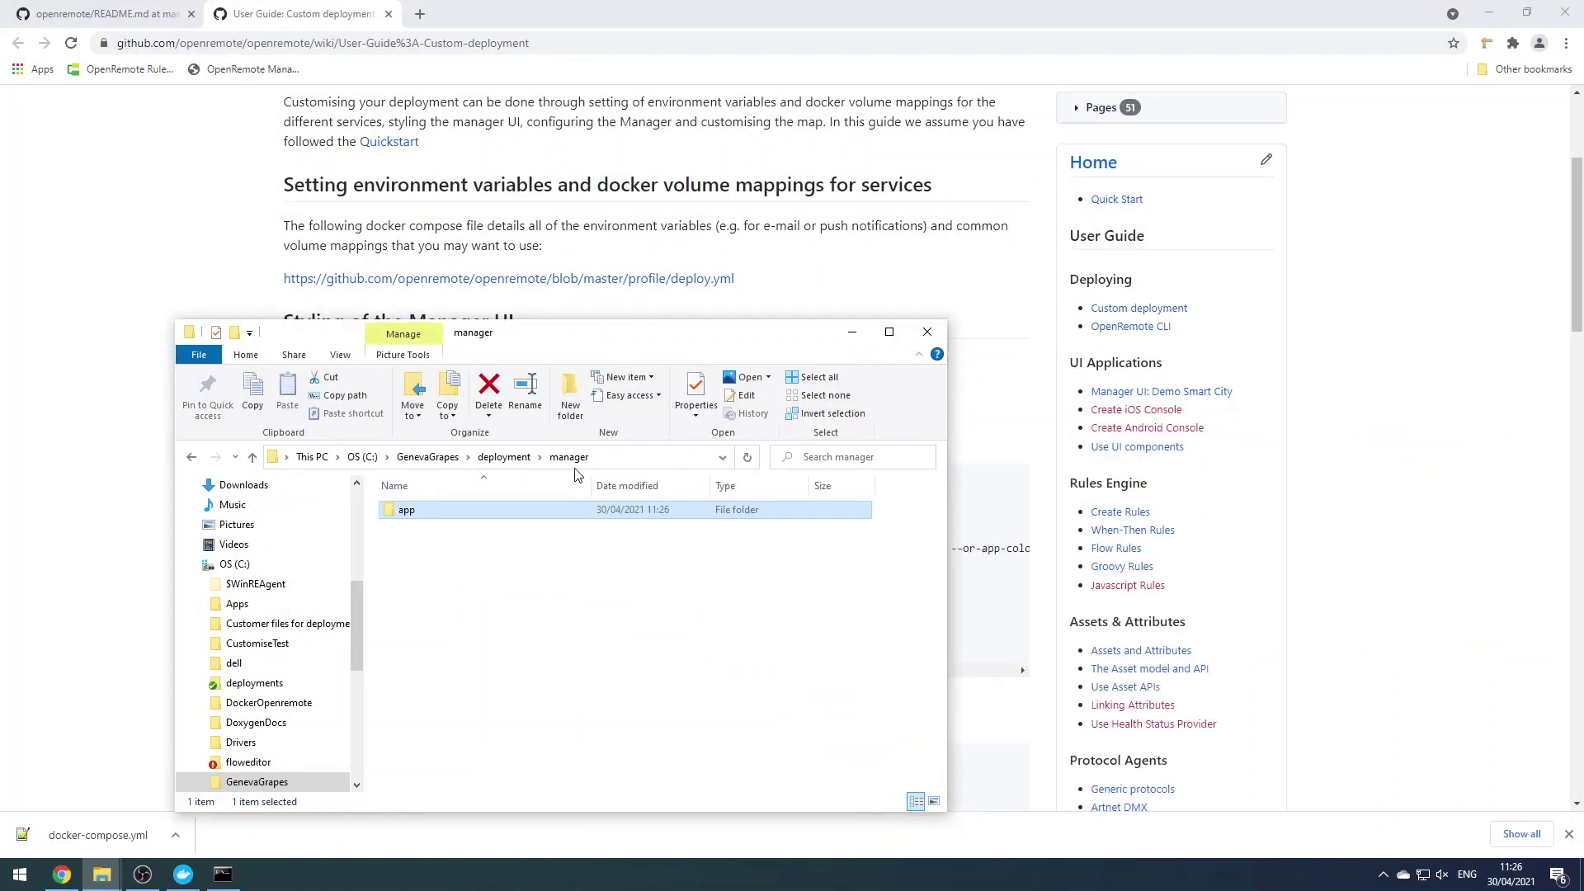
pyautogui.doubleClick(495, 509)
pyautogui.rightClick(466, 535)
pyautogui.moveTo(495, 498)
pyautogui.click(866, 735)
pyautogui.write('manag')
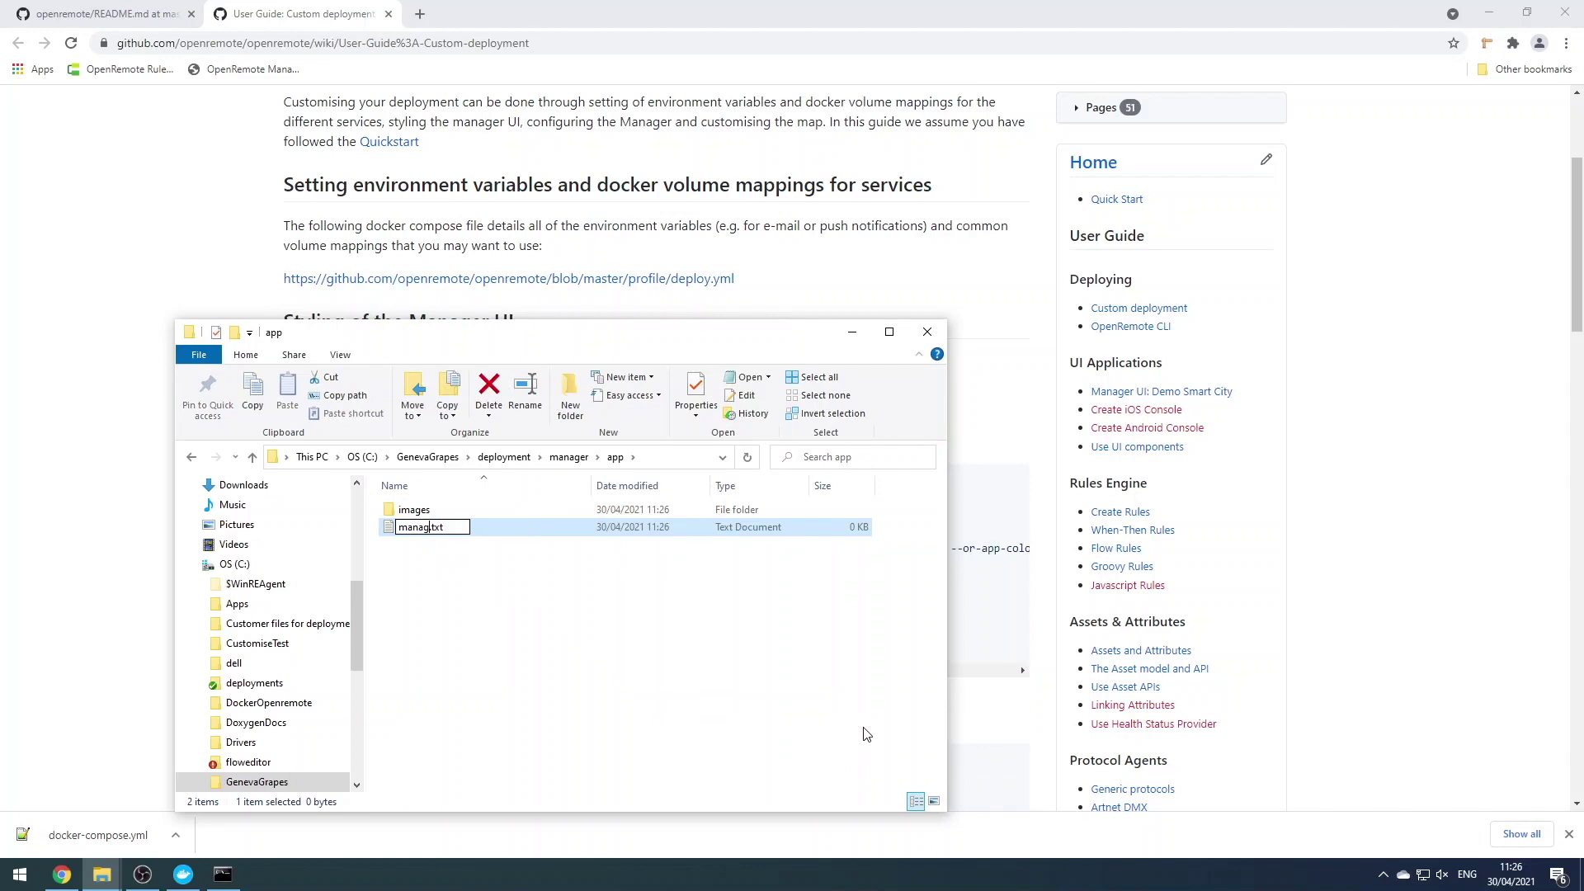
pyautogui.write('er_config.json')
pyautogui.press('Delete')
pyautogui.press('Delete')
pyautogui.press('Delete')
pyautogui.press('Delete')
pyautogui.press('Return')
pyautogui.press('Return')
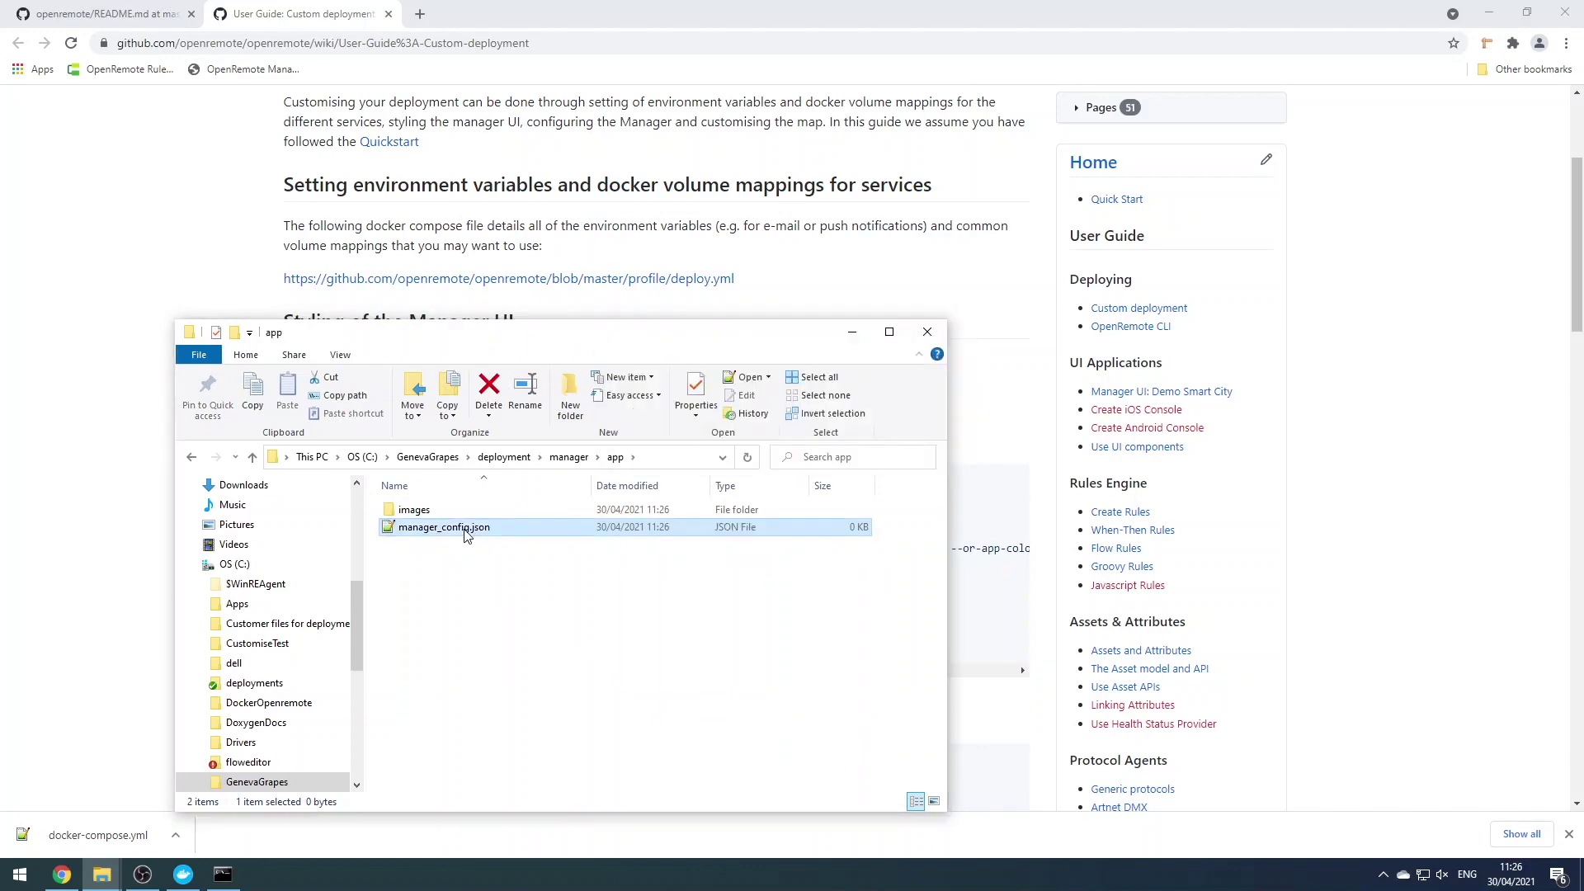
# Put the wiki's sample JSON into manager_config.json and change appTitle to Geneva Grapes
pyautogui.doubleClick(466, 532)
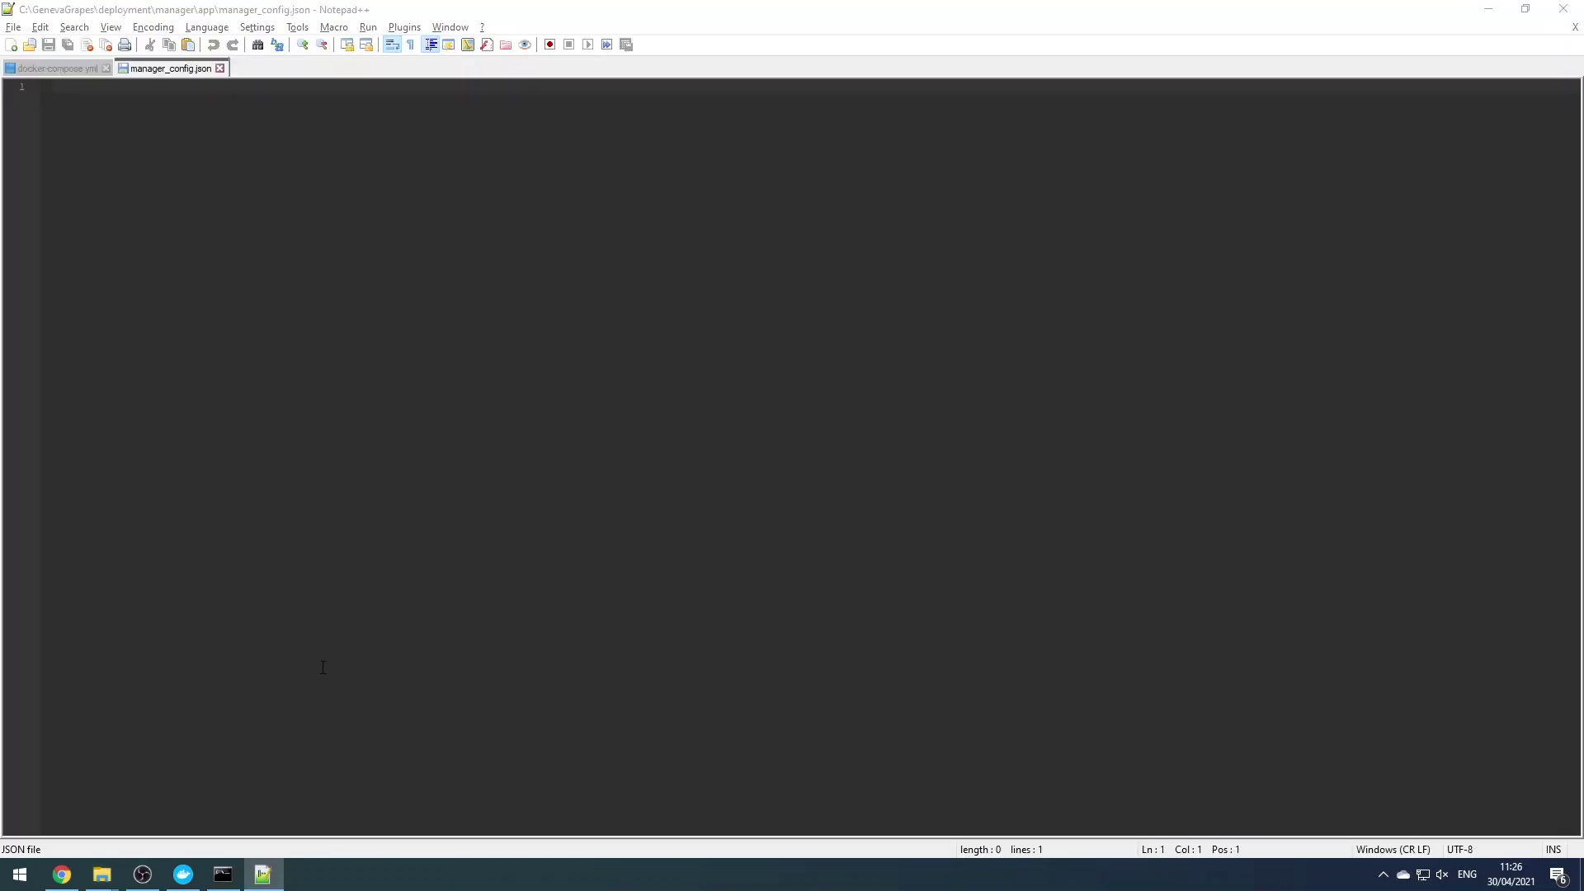
pyautogui.hotkey('alt', 'Tab')
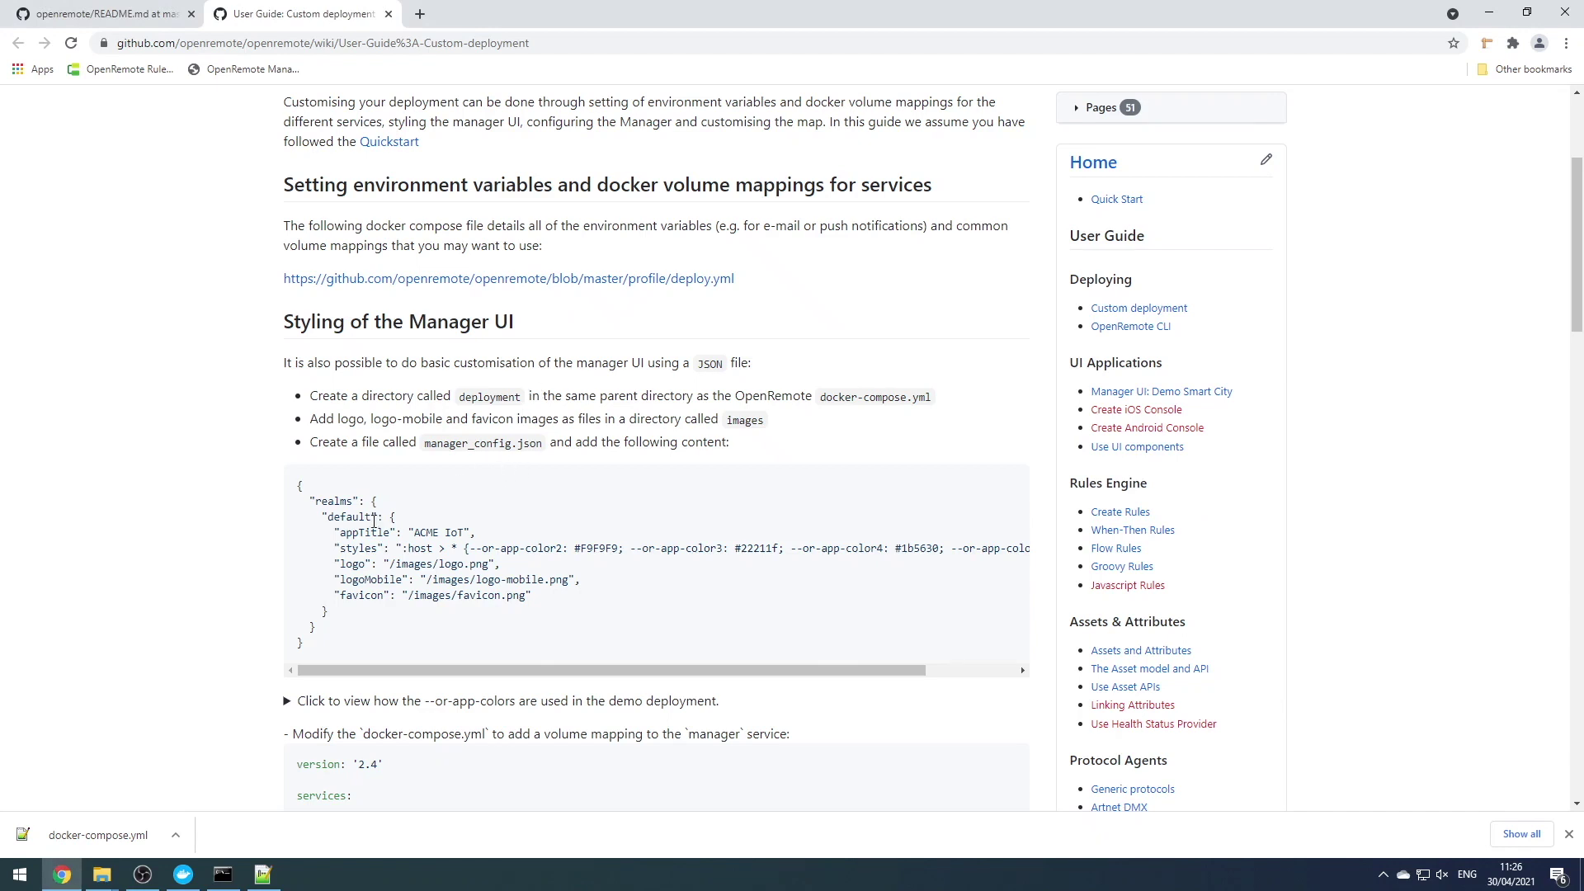
pyautogui.moveTo(298, 484); pyautogui.dragTo(330, 645)
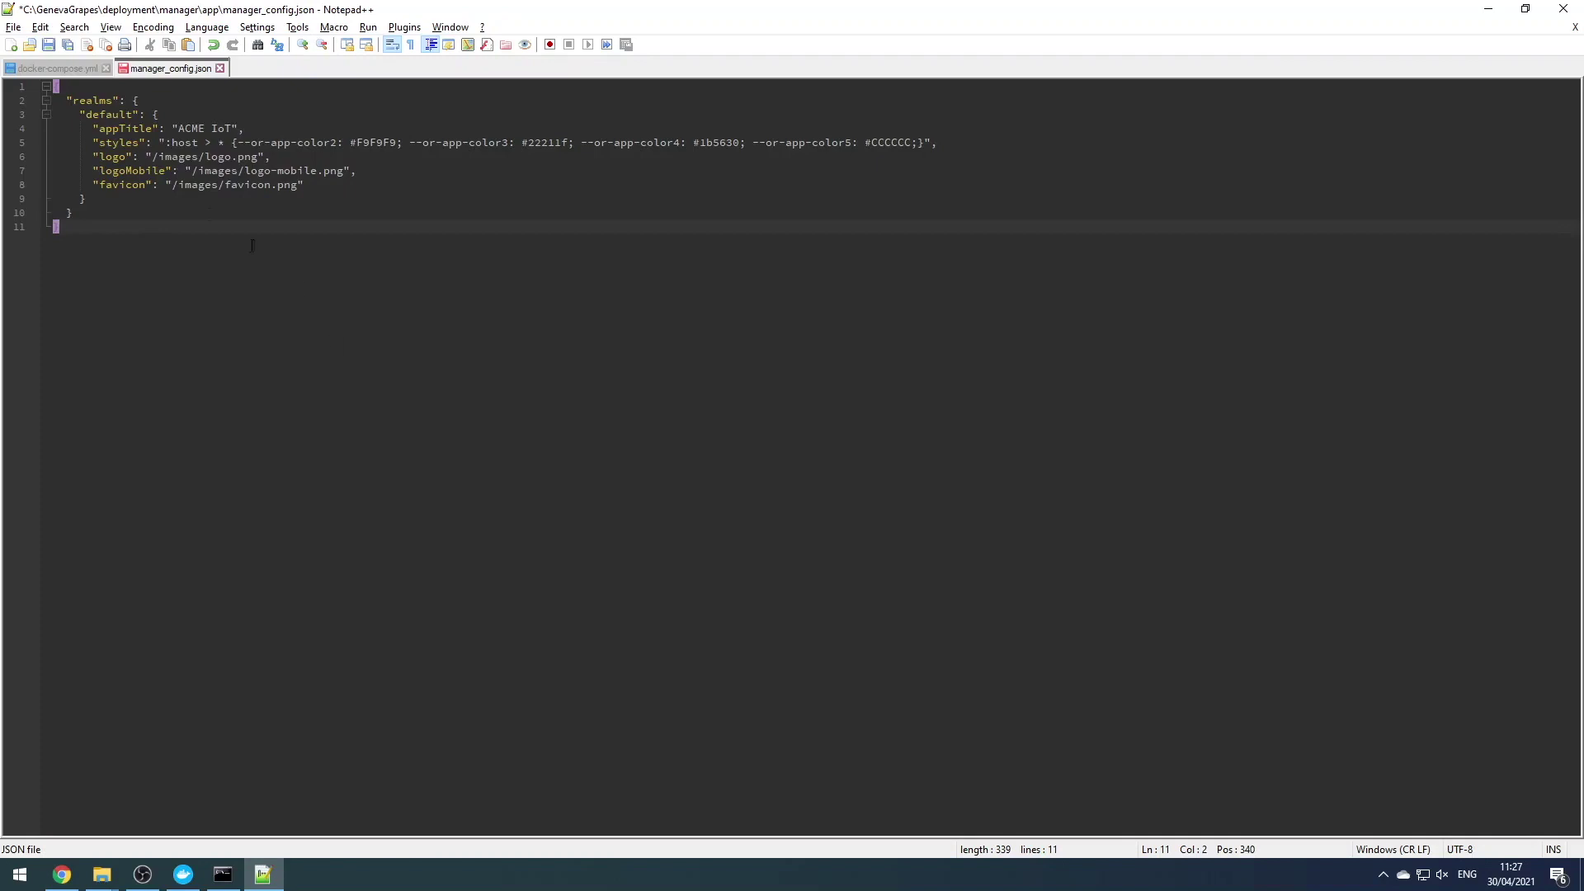
pyautogui.moveTo(178, 129); pyautogui.dragTo(230, 128)
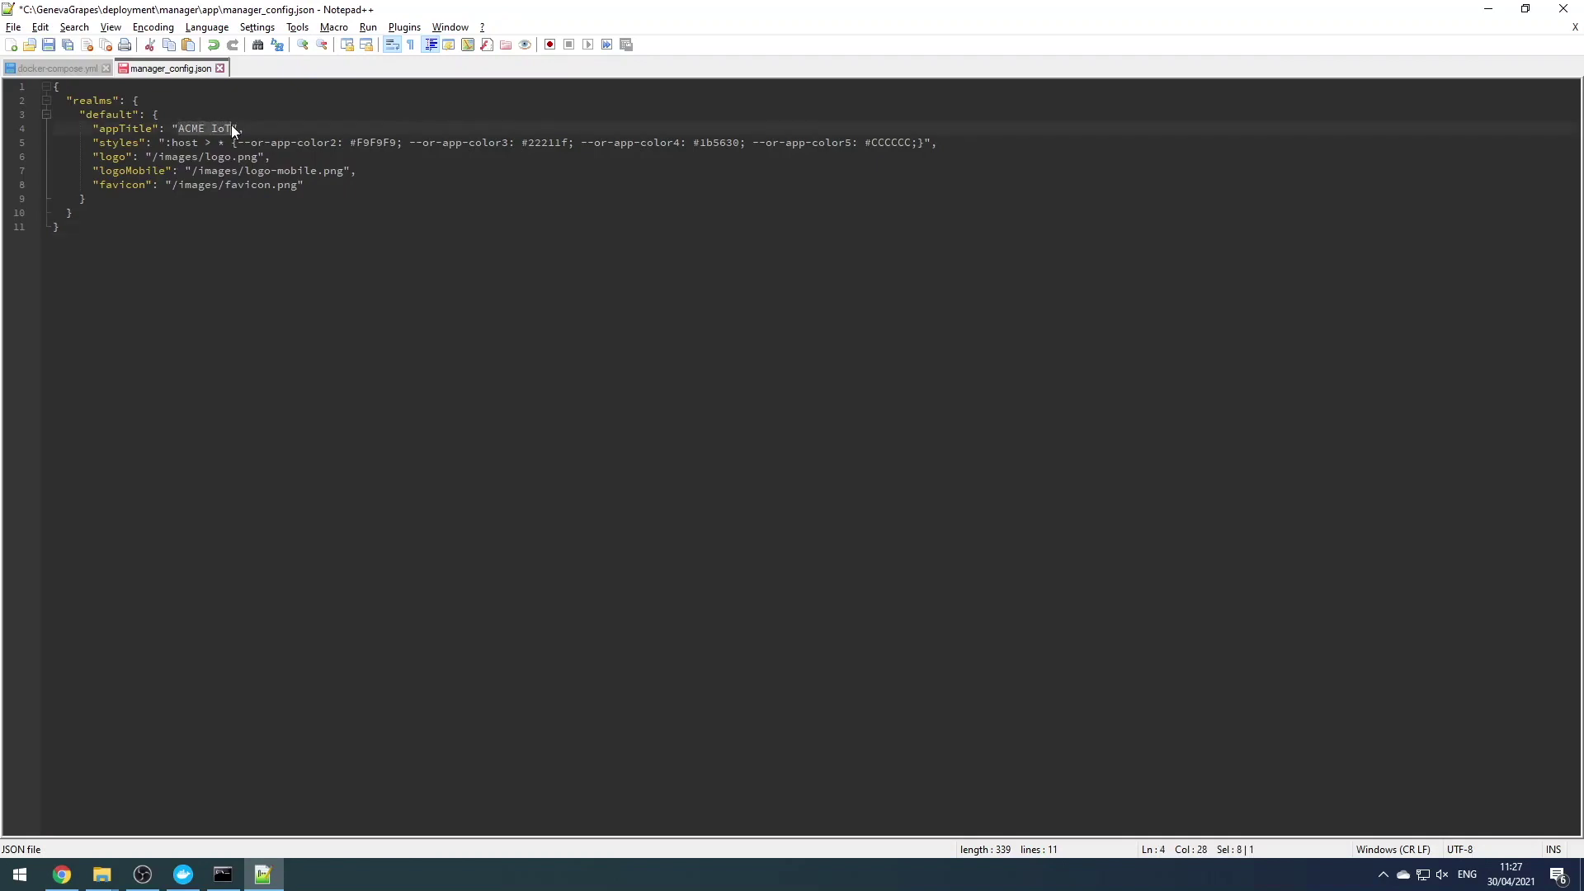
pyautogui.write('Geneva Grapes')
# Remove color3 and color5, and set the remaining colours to f0e8f2 and 7b358b
pyautogui.moveTo(405, 143); pyautogui.dragTo(583, 136)
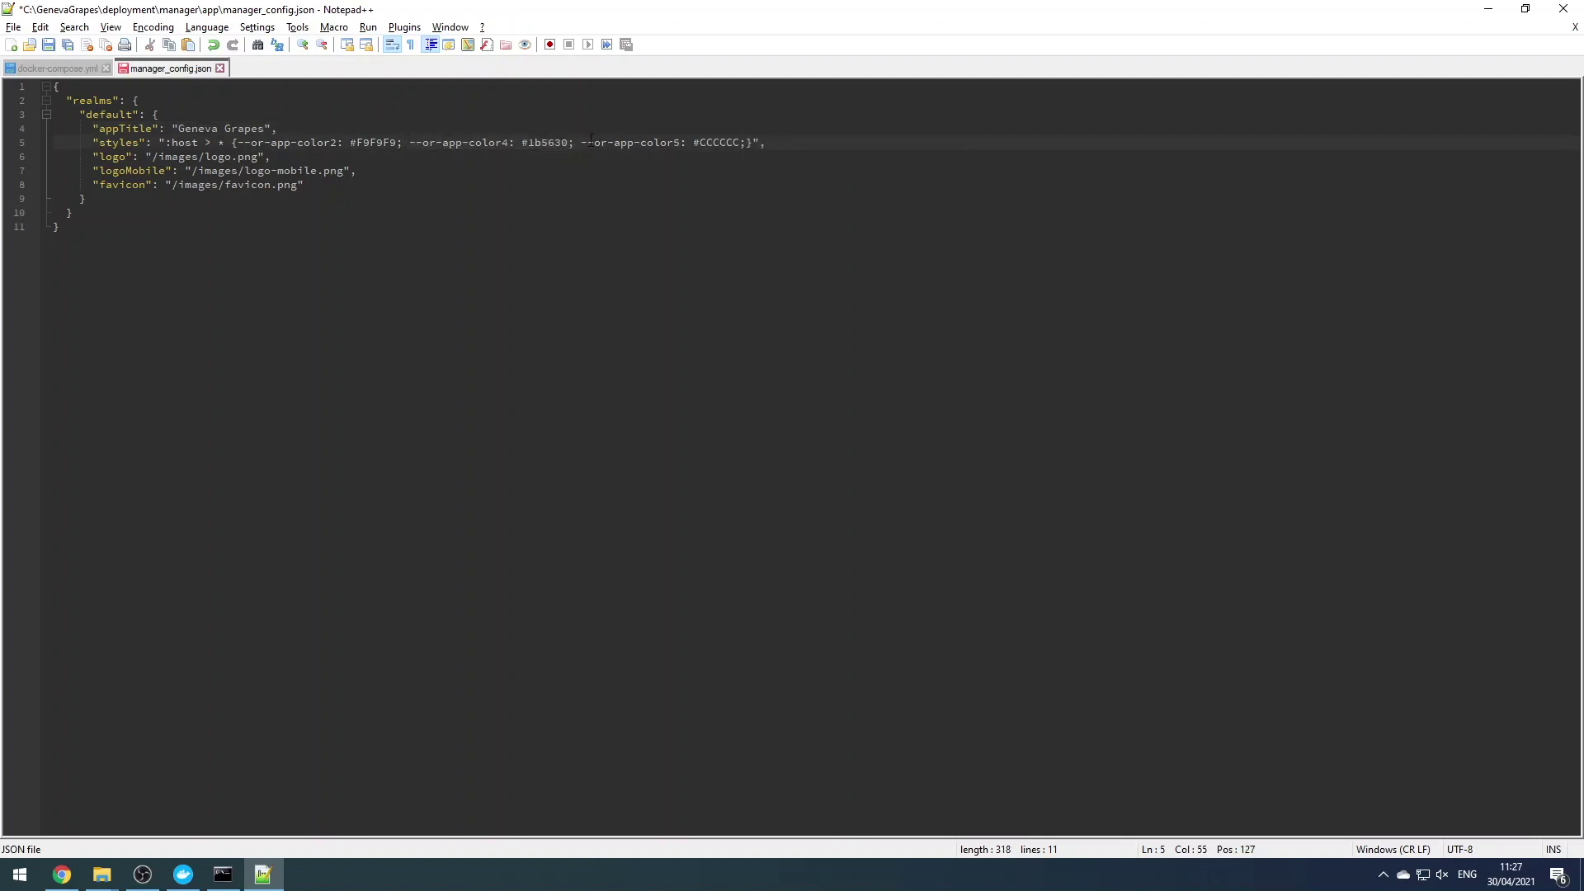
pyautogui.moveTo(582, 143); pyautogui.dragTo(744, 136)
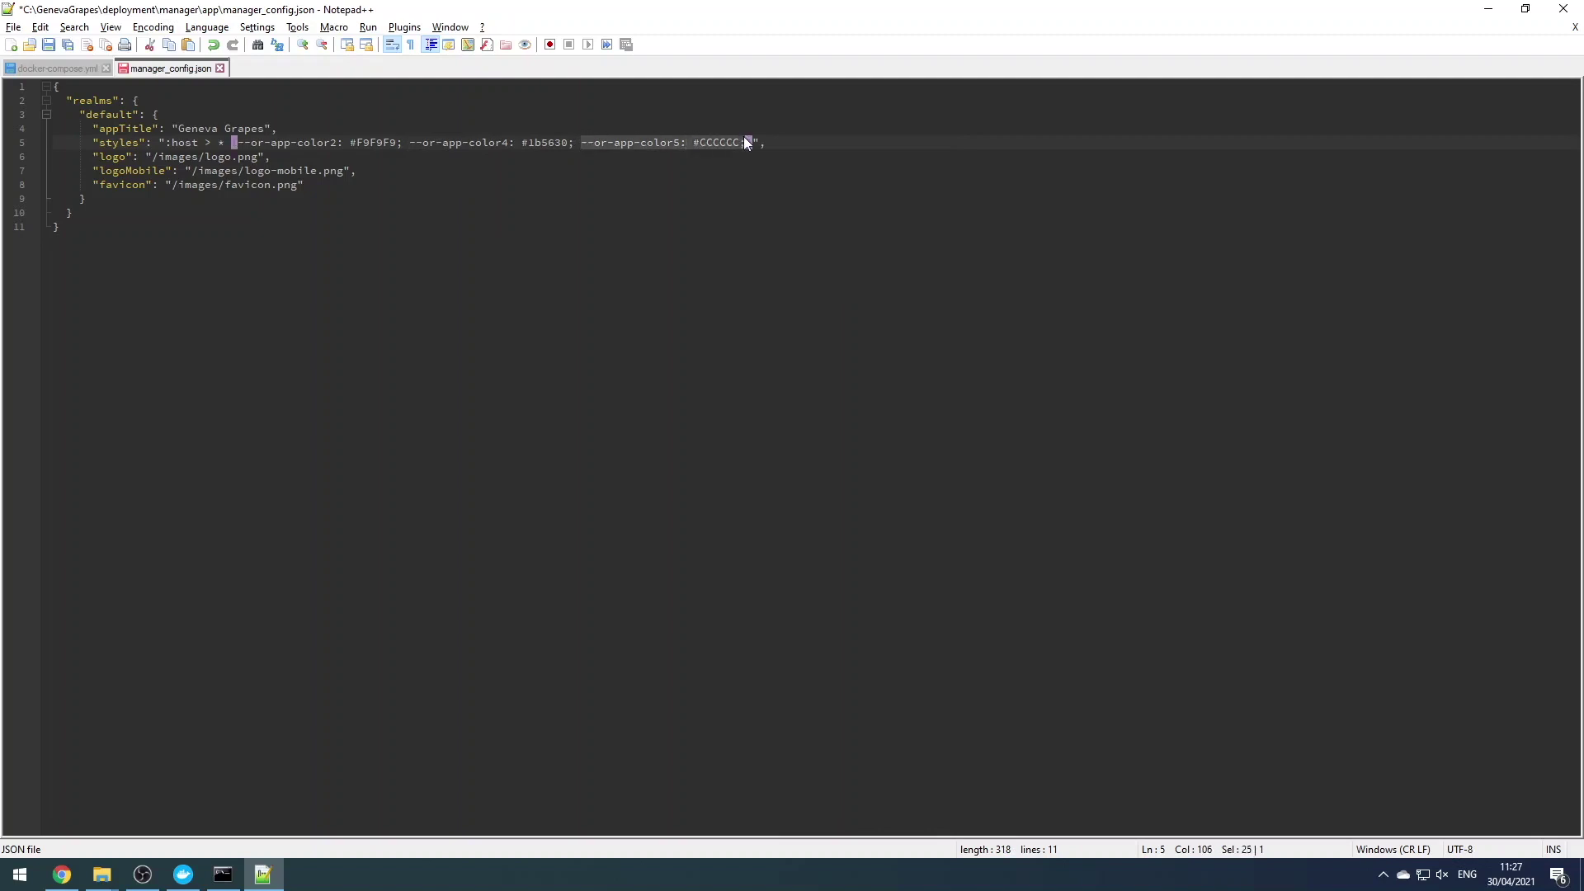
pyautogui.press('BackSpace')
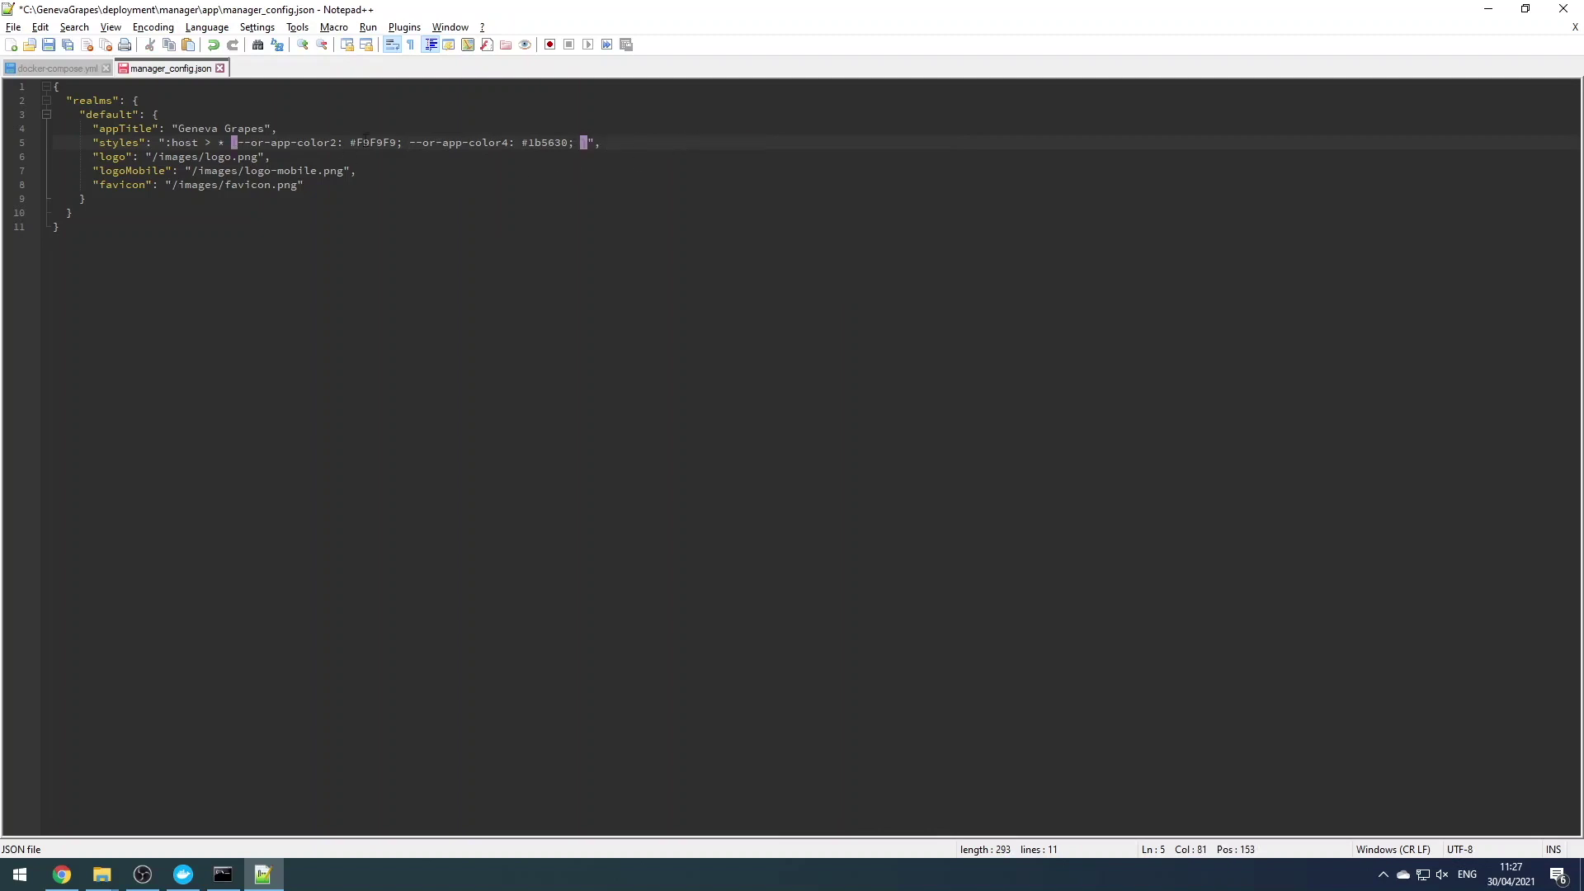
pyautogui.doubleClick(359, 142)
pyautogui.write('f0e8f2')
pyautogui.moveTo(528, 142); pyautogui.dragTo(568, 143)
pyautogui.write('7b358b')
pyautogui.click(343, 171)
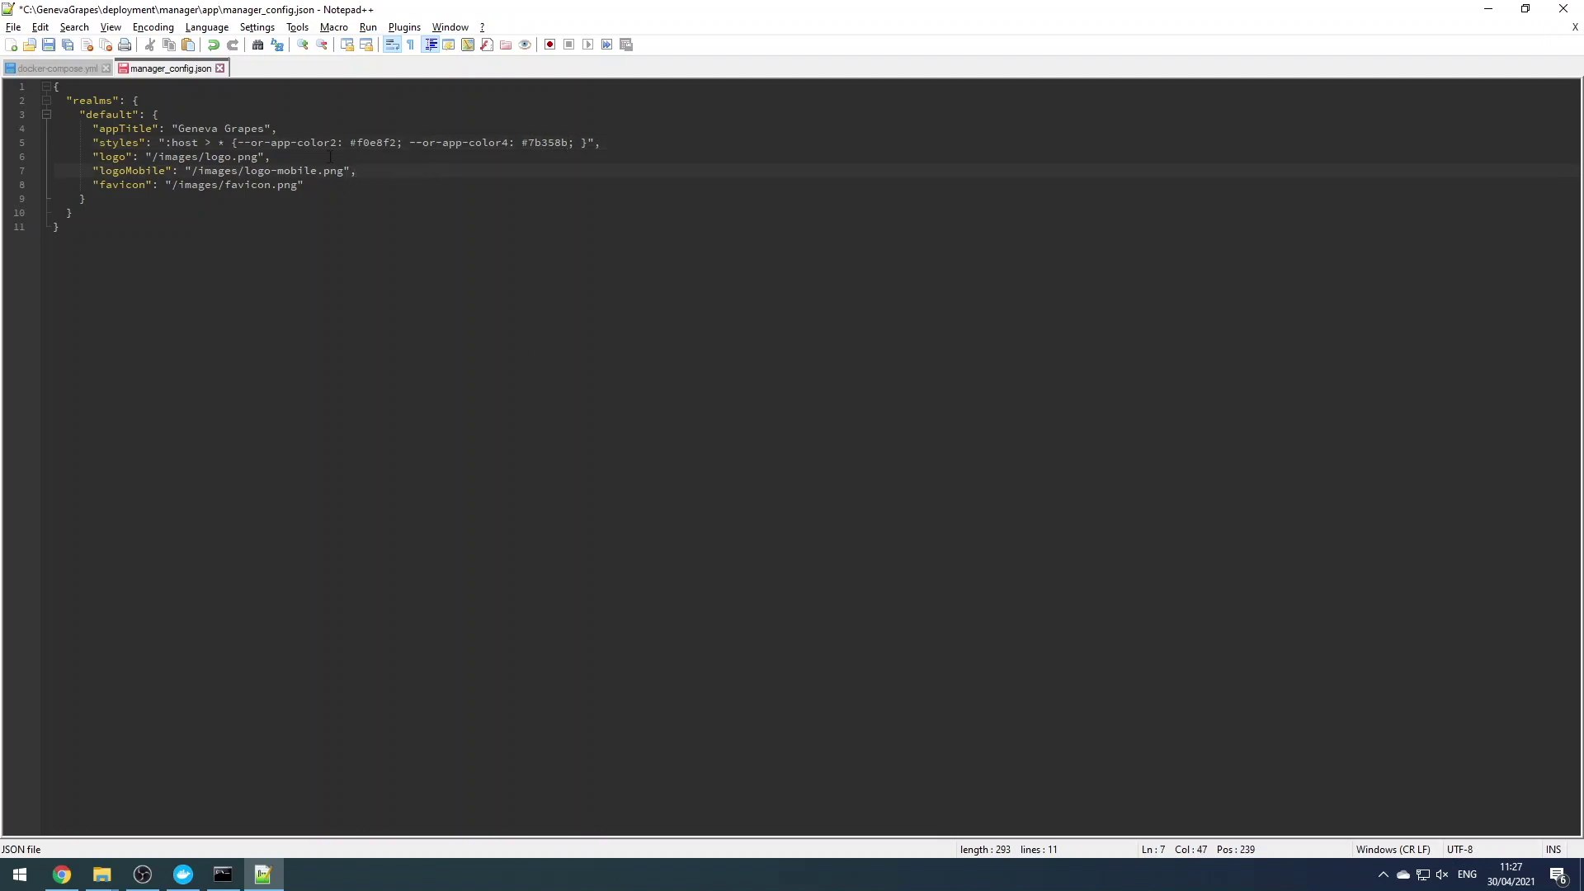
# Scroll the Custom deployment guide, expanding the colour and config notes, to Customising the map
pyautogui.click(61, 876)
pyautogui.click(575, 437)
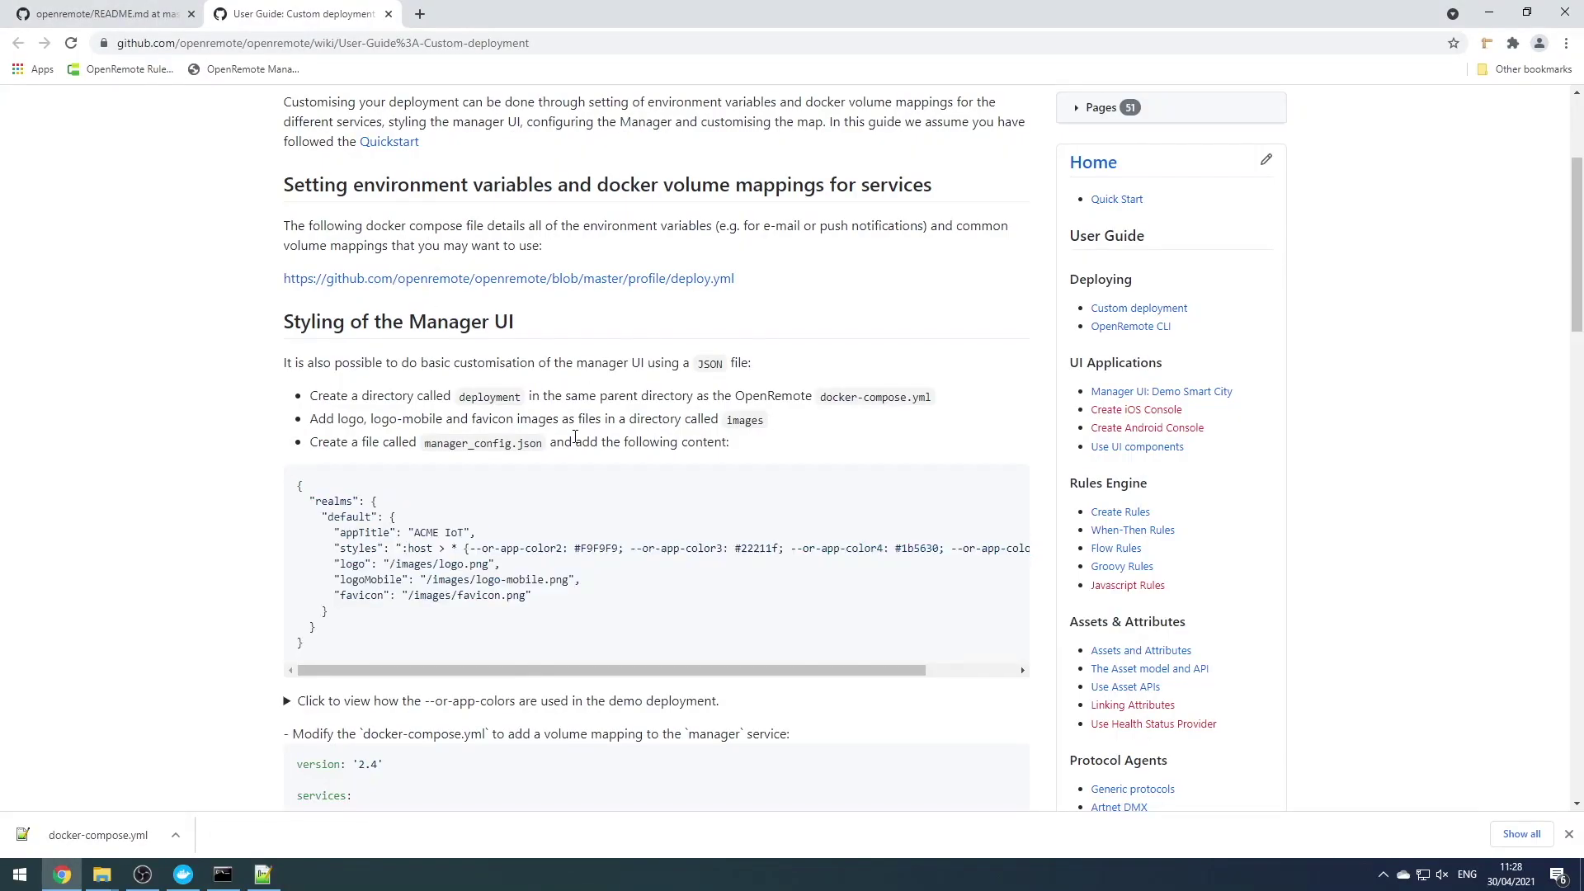
pyautogui.scroll(-3, 569, 439)
pyautogui.click(406, 456)
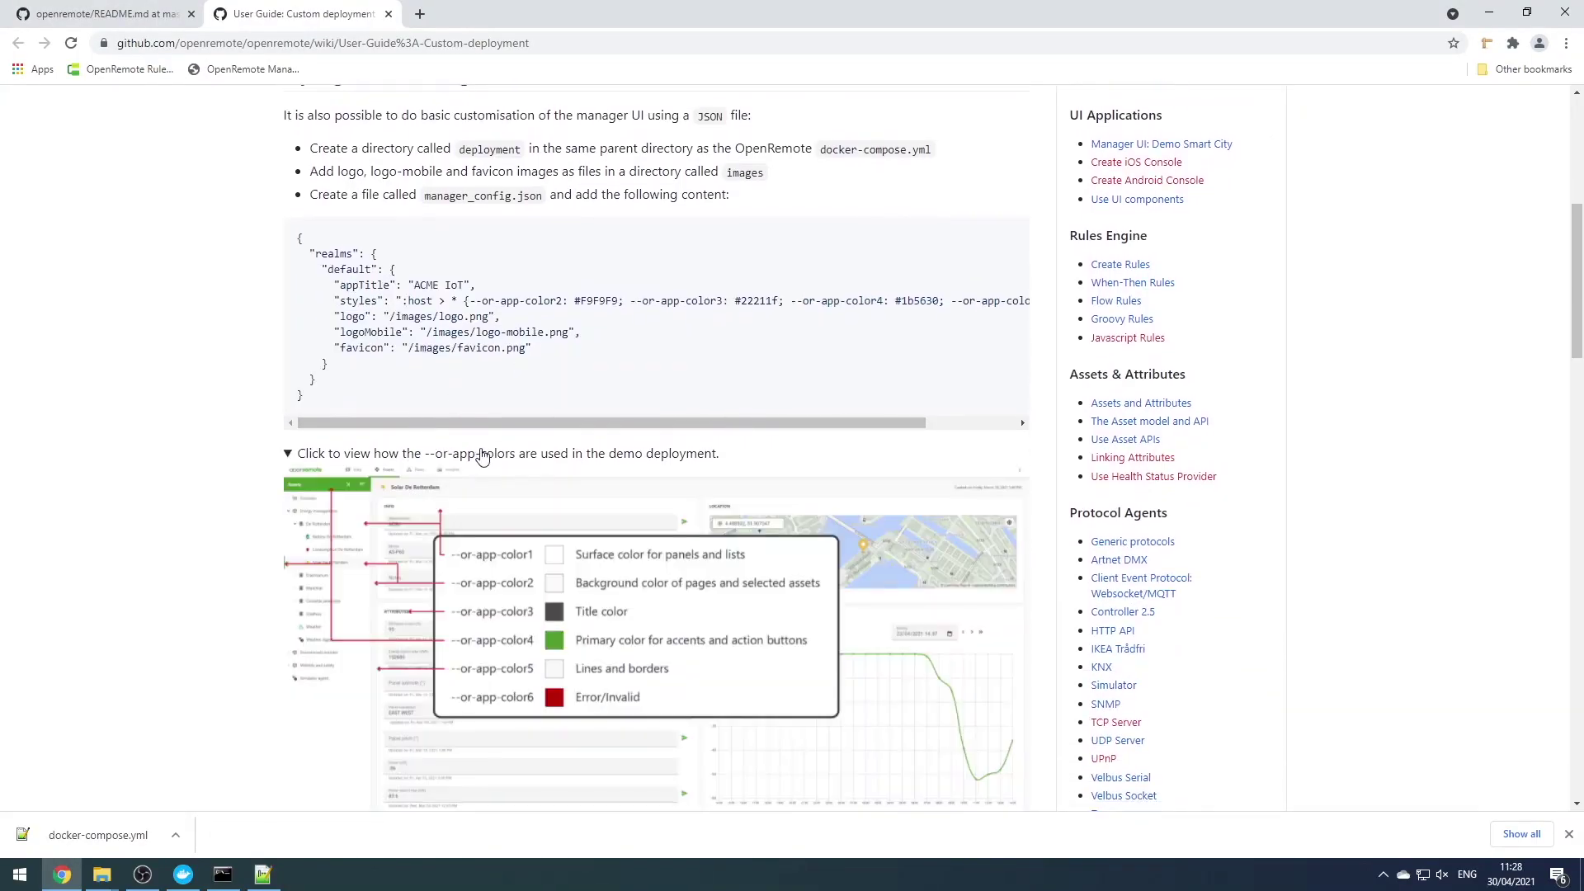
pyautogui.scroll(-2, 429, 460)
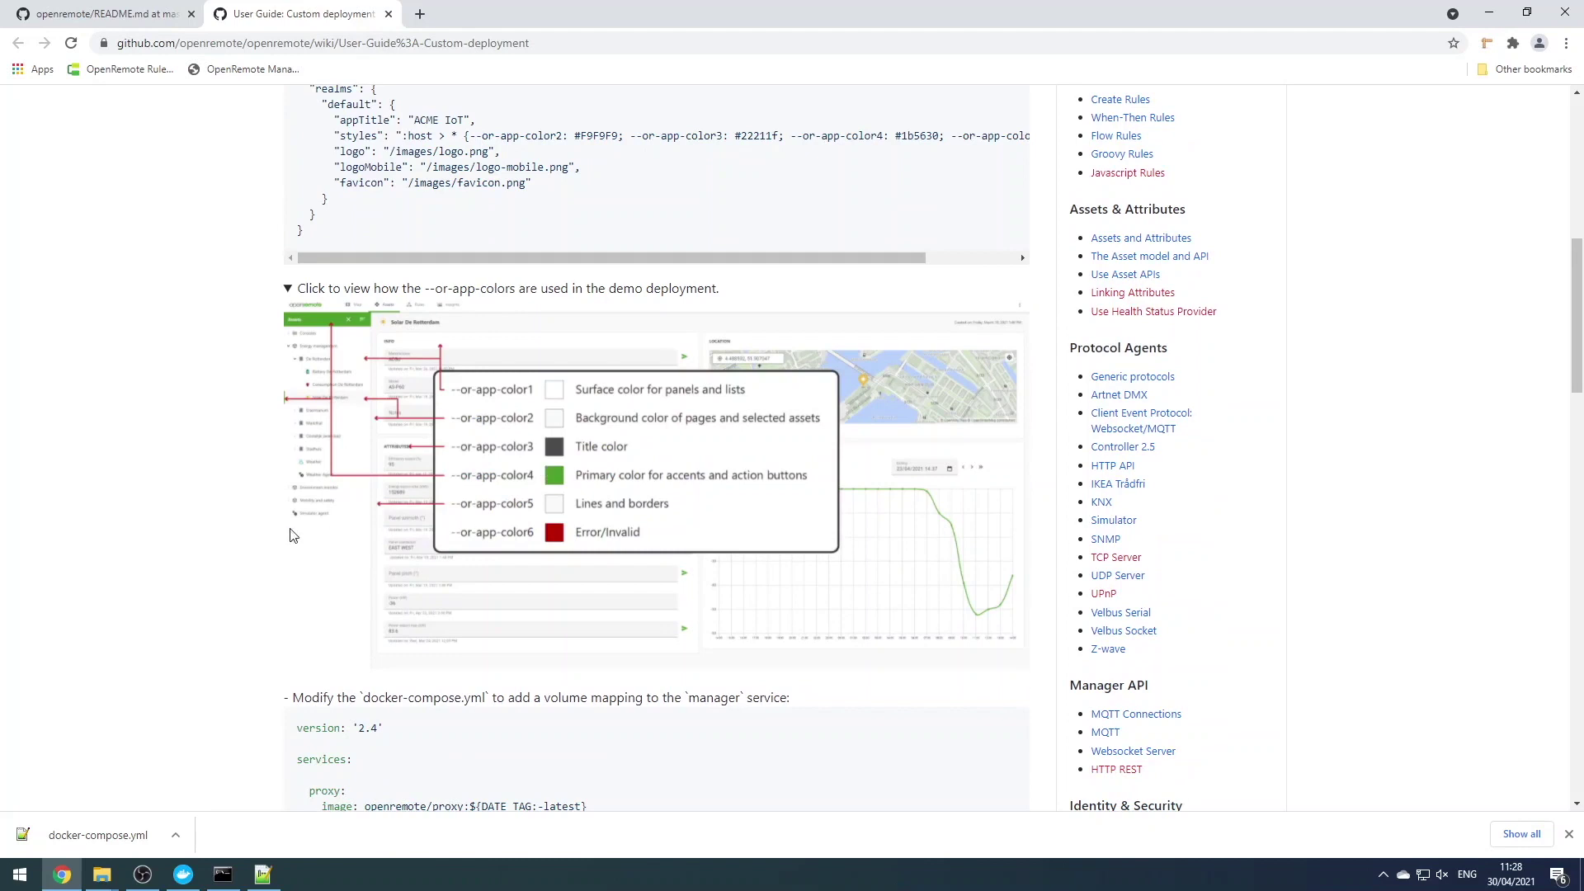
pyautogui.scroll(-1, 348, 509)
pyautogui.scroll(-9, 346, 509)
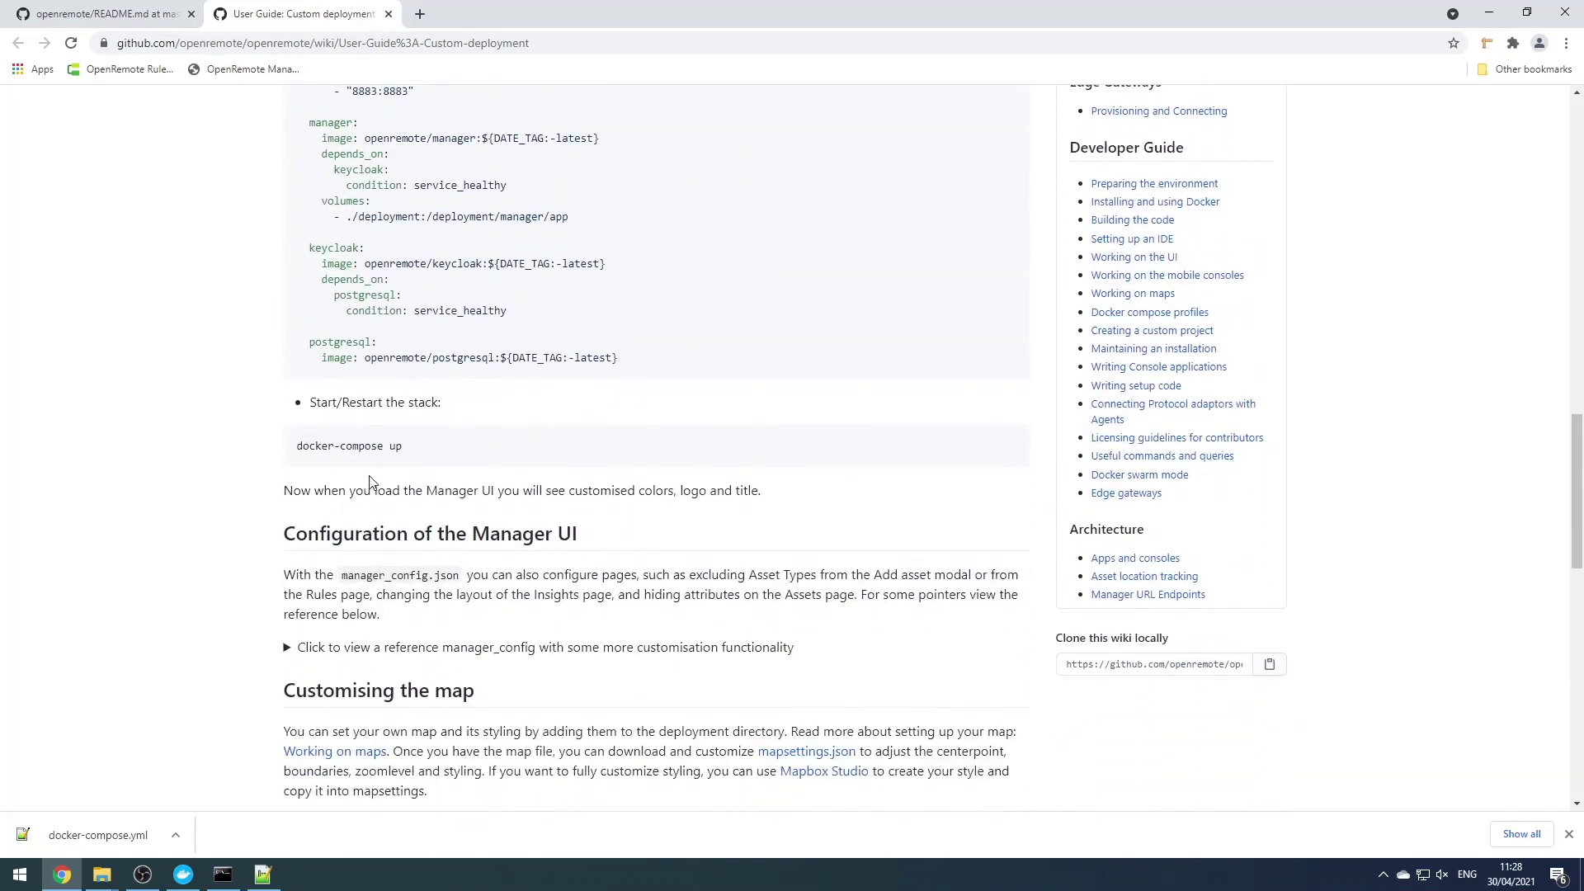
pyautogui.scroll(-1, 371, 487)
pyautogui.click(410, 568)
pyautogui.scroll(-4, 286, 523)
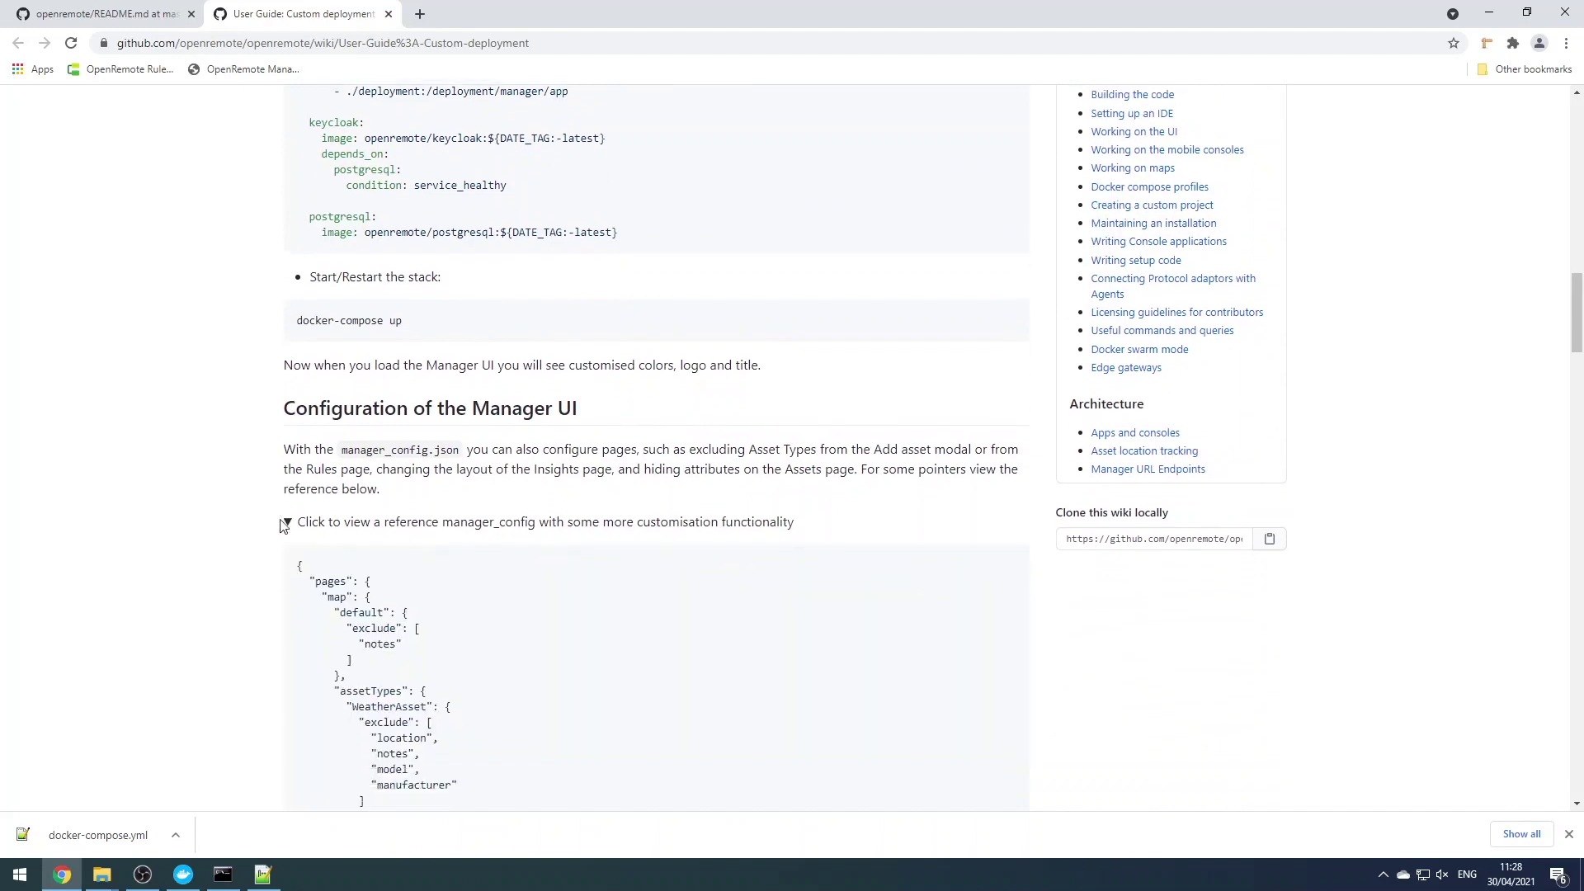
pyautogui.scroll(-4, 362, 502)
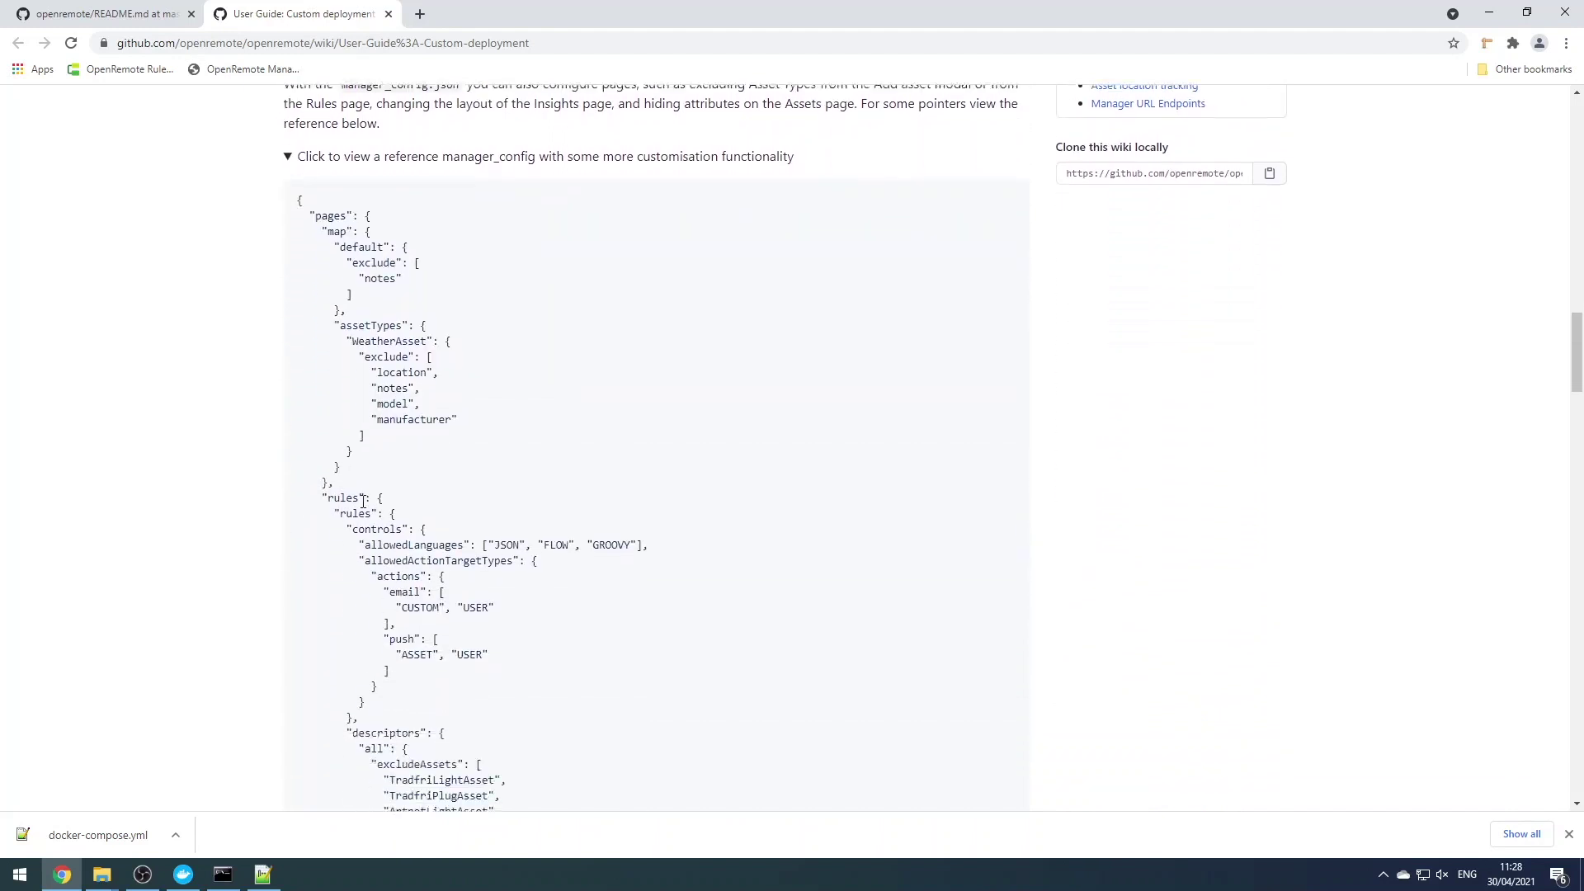
pyautogui.scroll(-2, 386, 495)
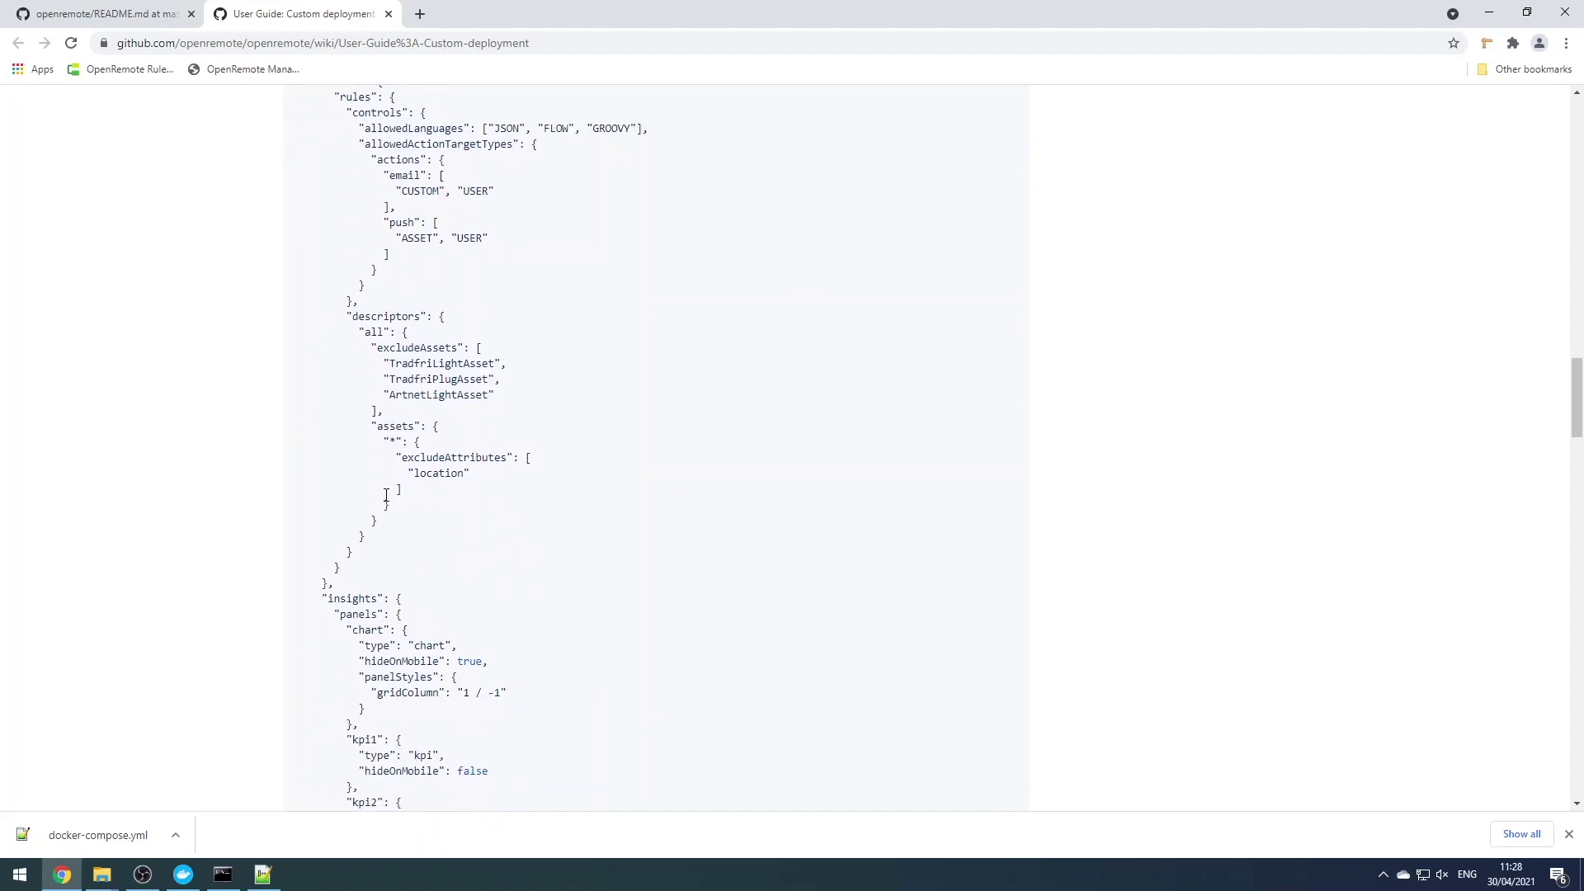
pyautogui.scroll(-7, 386, 495)
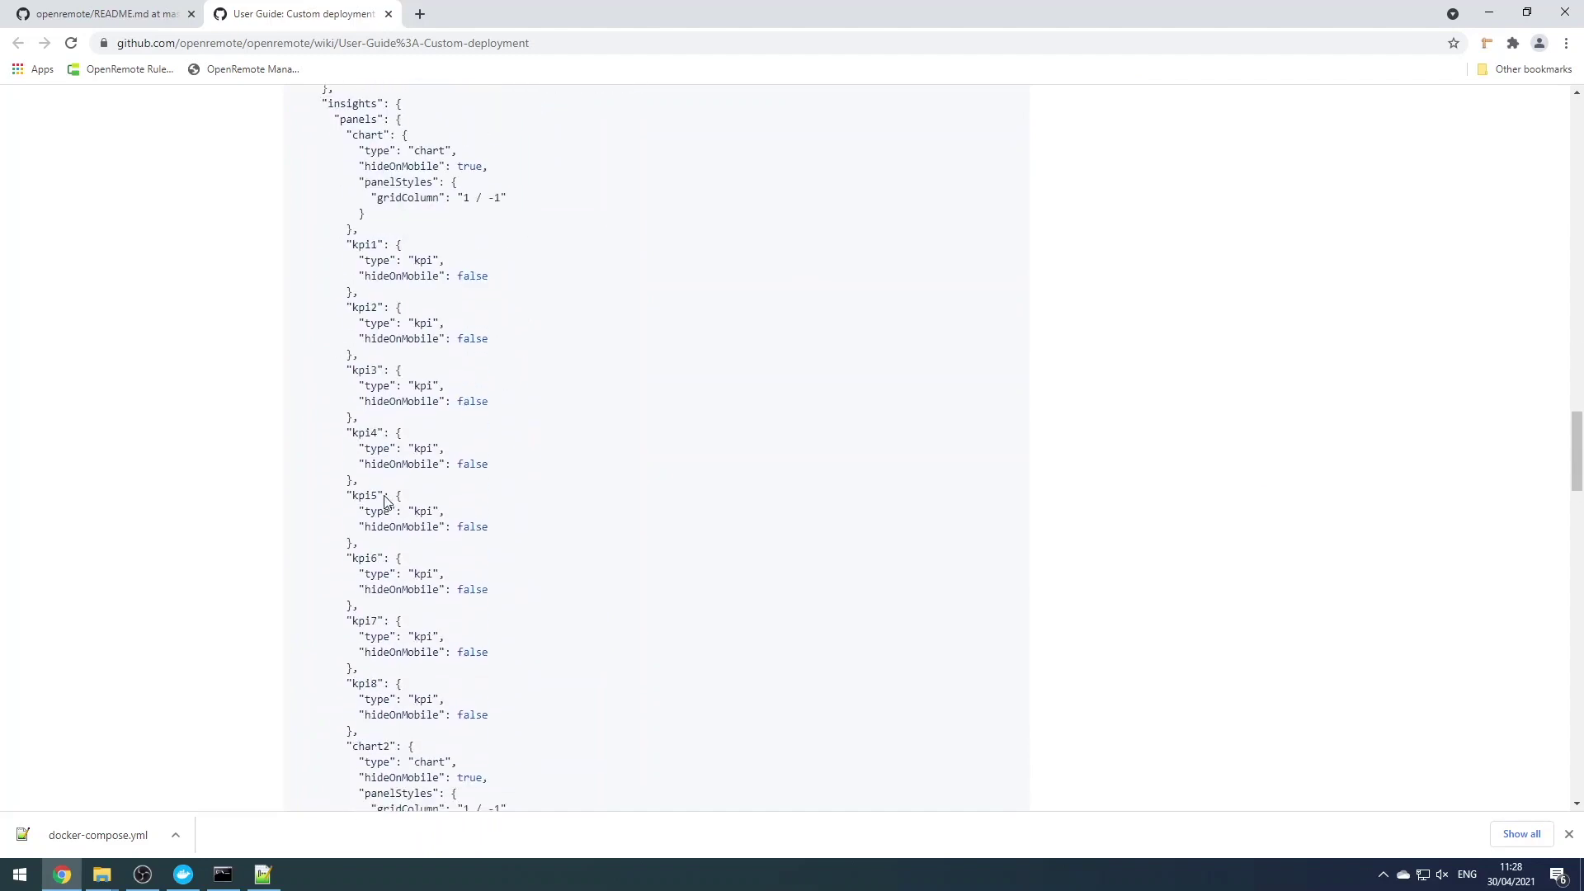
pyautogui.scroll(-8, 385, 501)
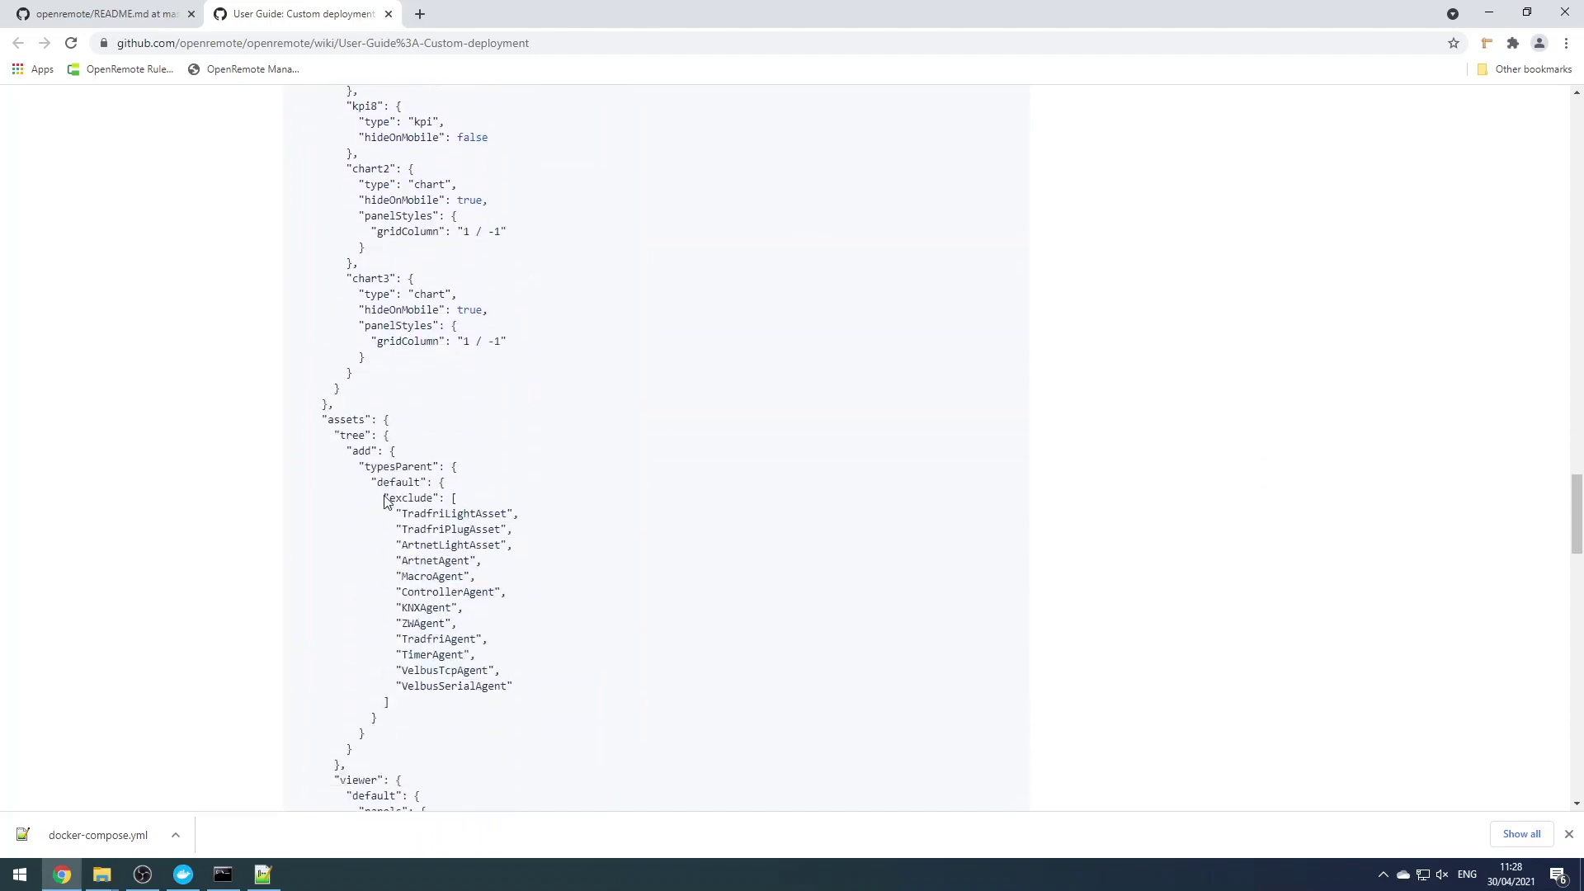
pyautogui.scroll(-11, 384, 496)
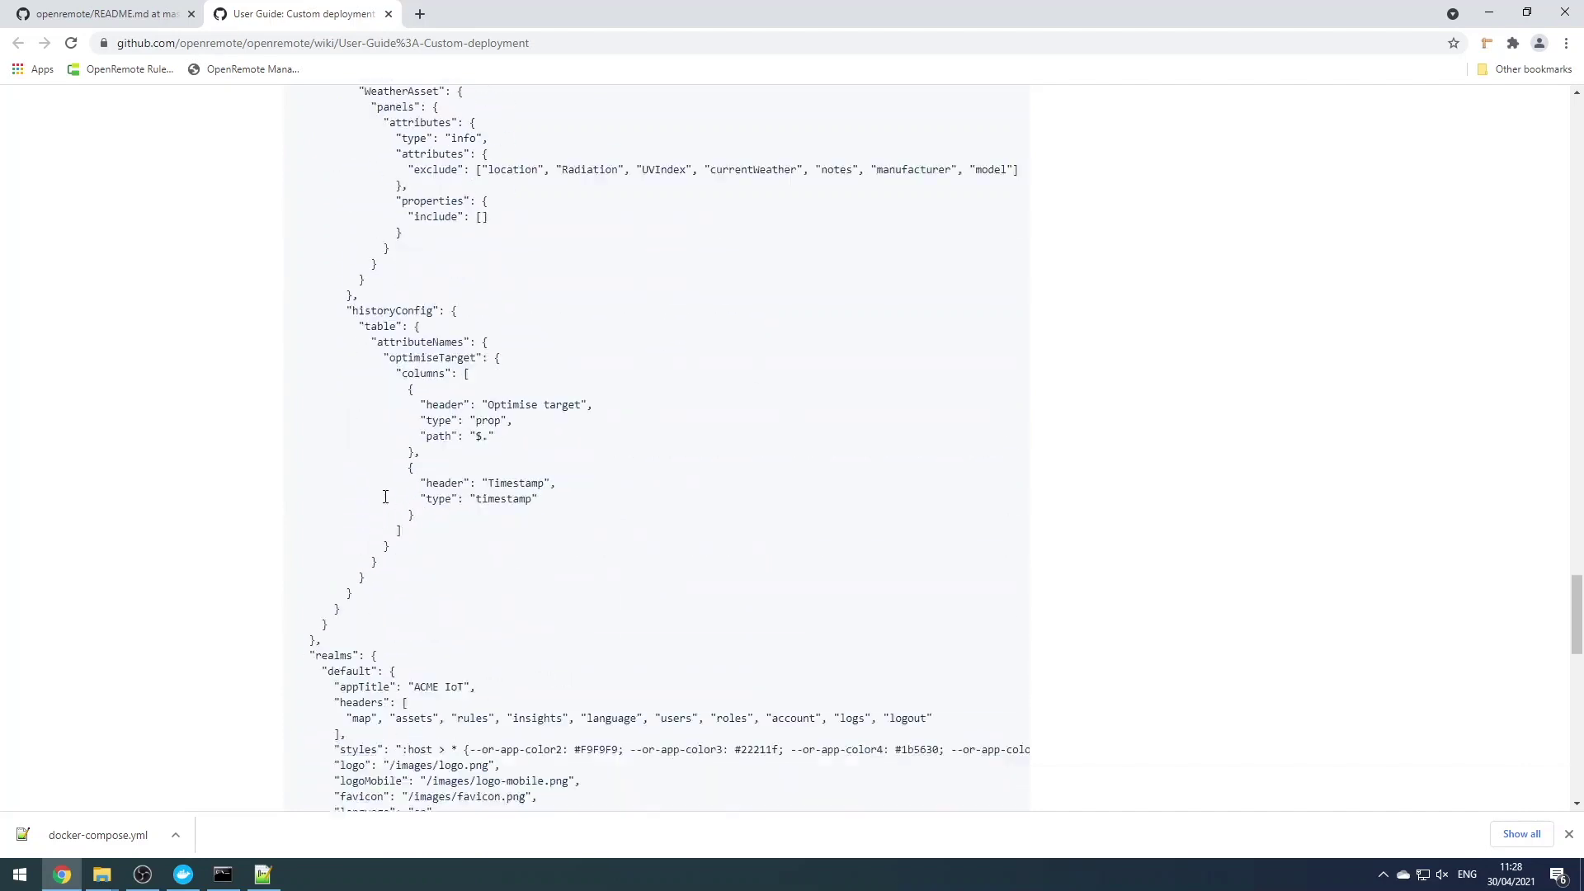
pyautogui.scroll(-2, 385, 496)
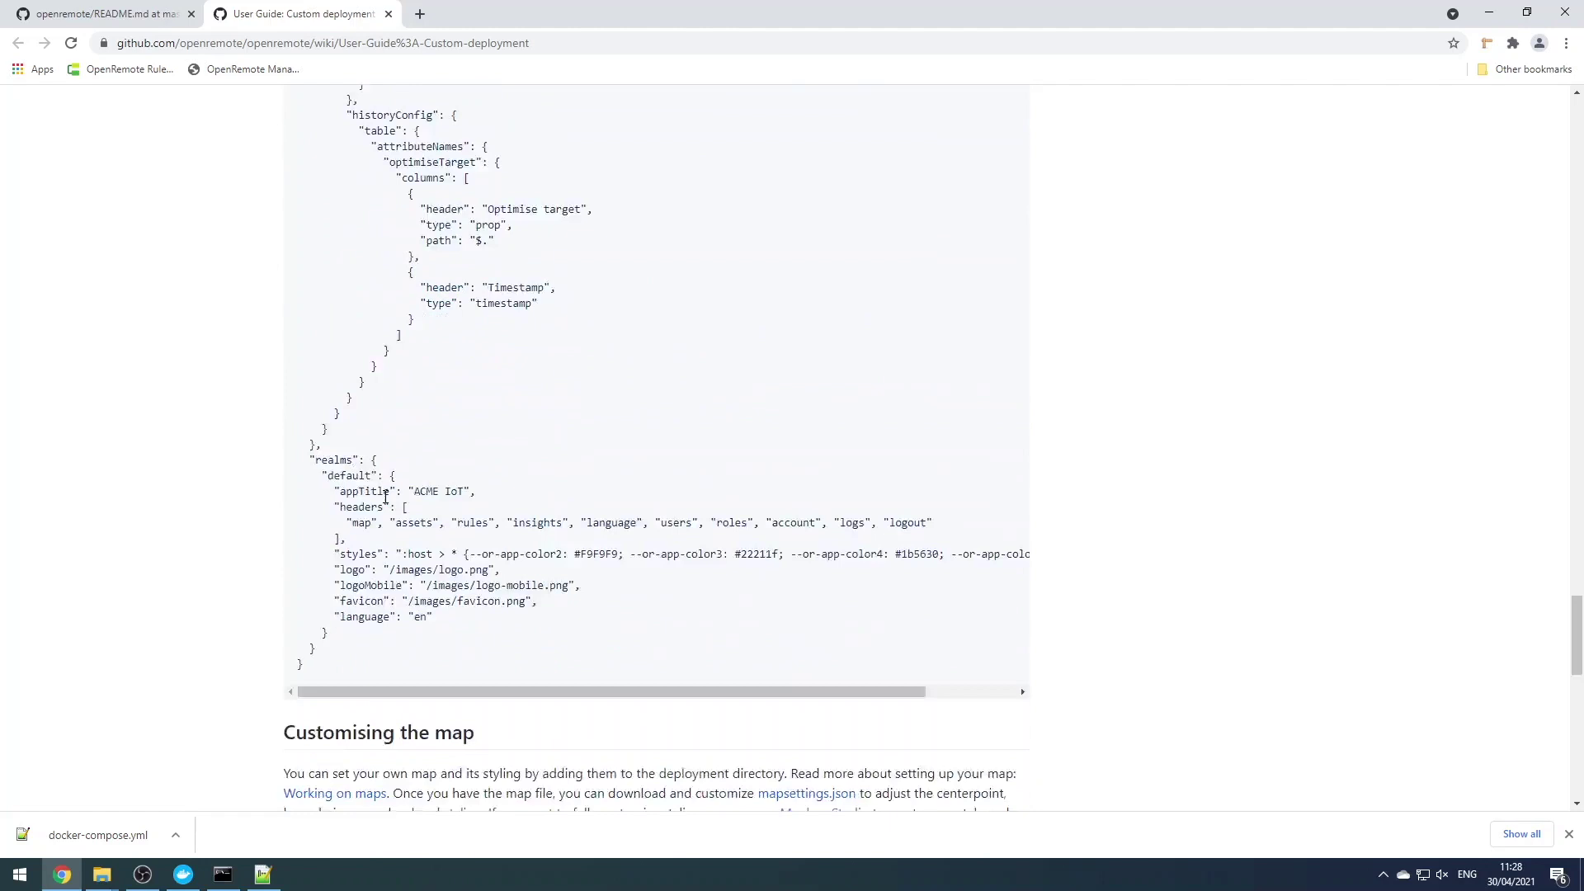
pyautogui.scroll(-2, 473, 629)
pyautogui.scroll(-2, 476, 631)
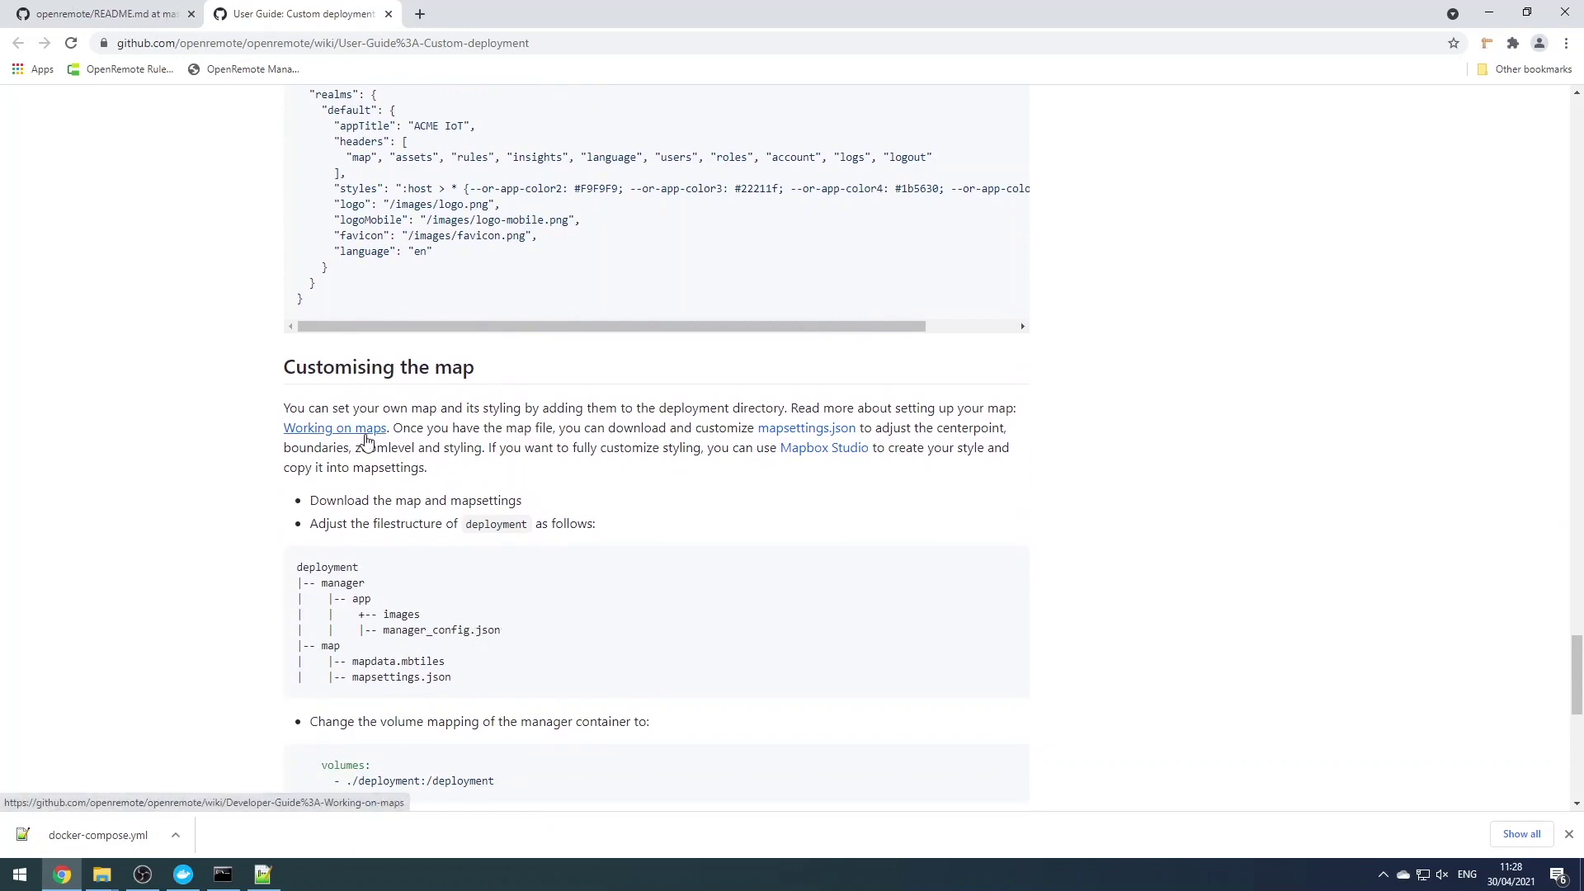
# Open the Working on maps guide and its openmaptiles.org downloads page
pyautogui.middleClick(366, 437)
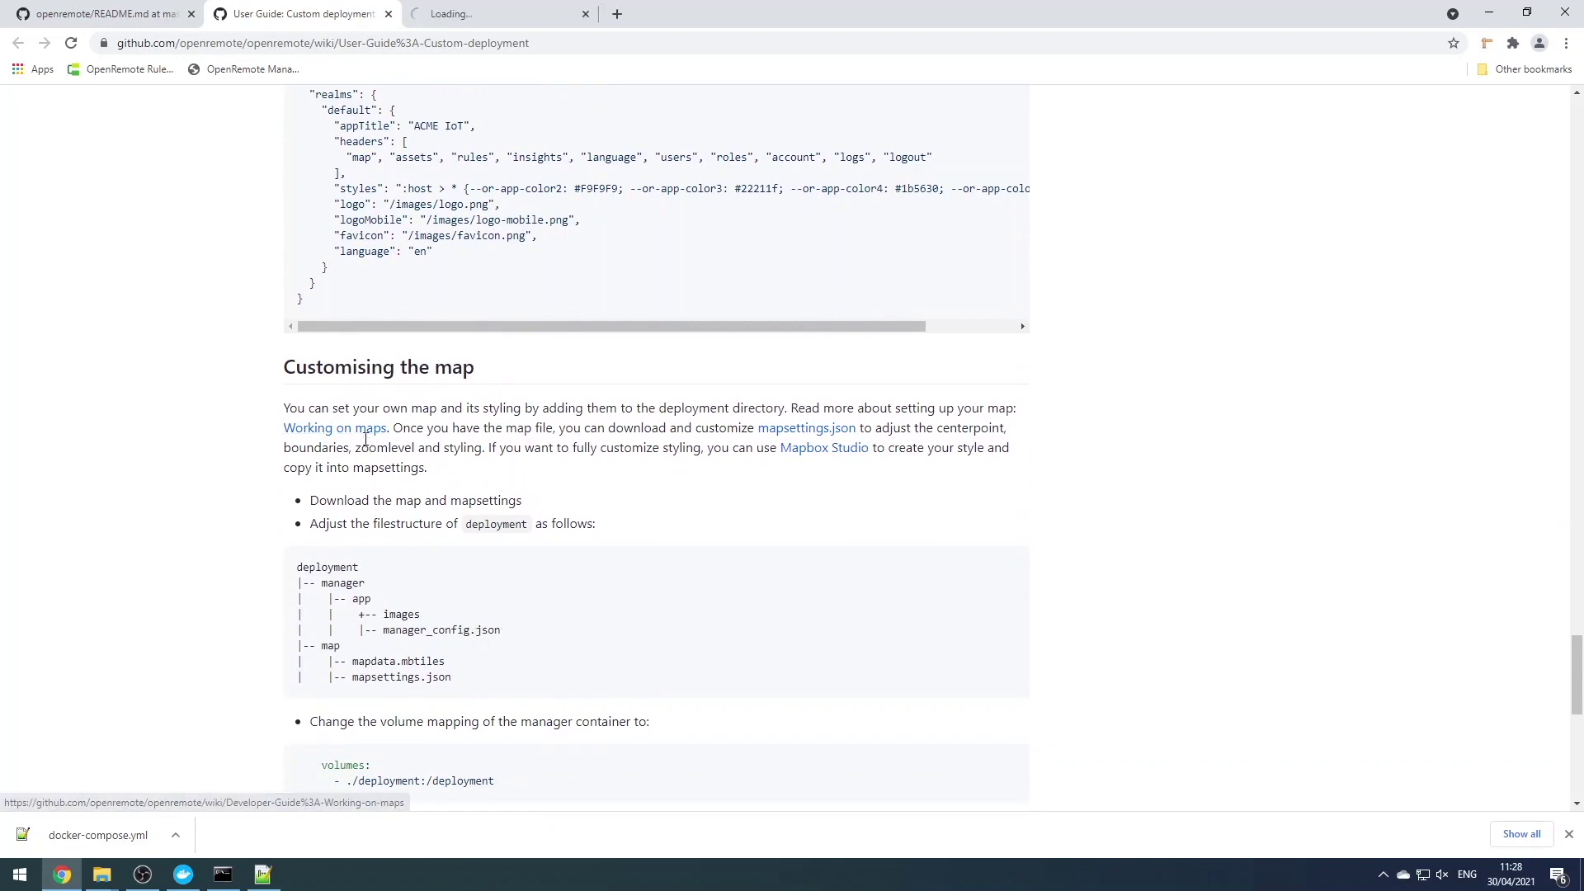
pyautogui.click(474, 16)
pyautogui.scroll(-8, 501, 369)
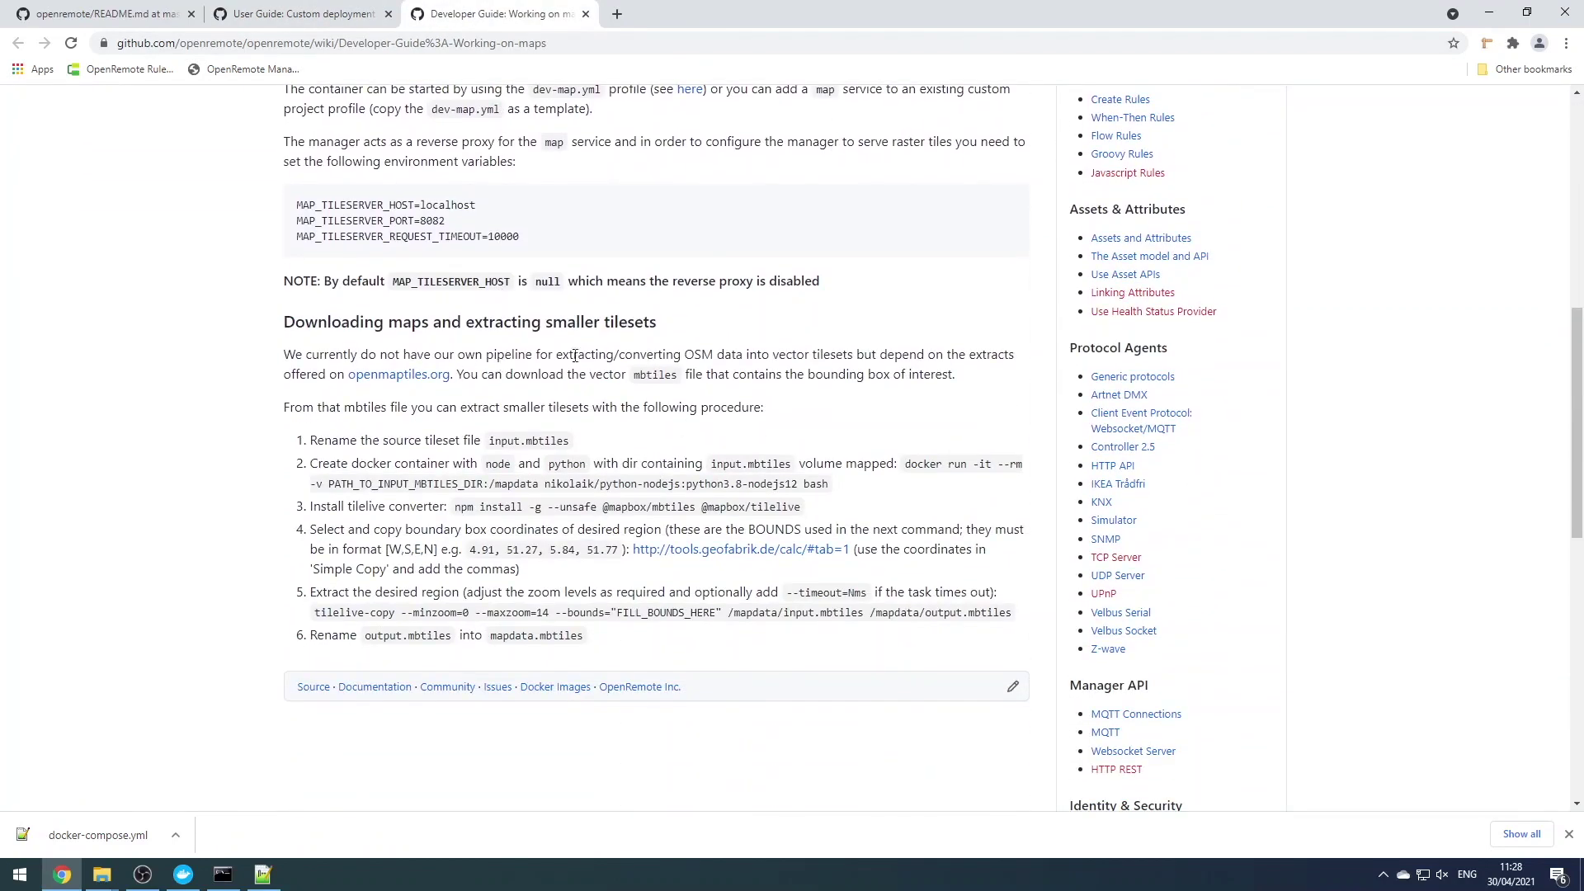
pyautogui.middleClick(414, 386)
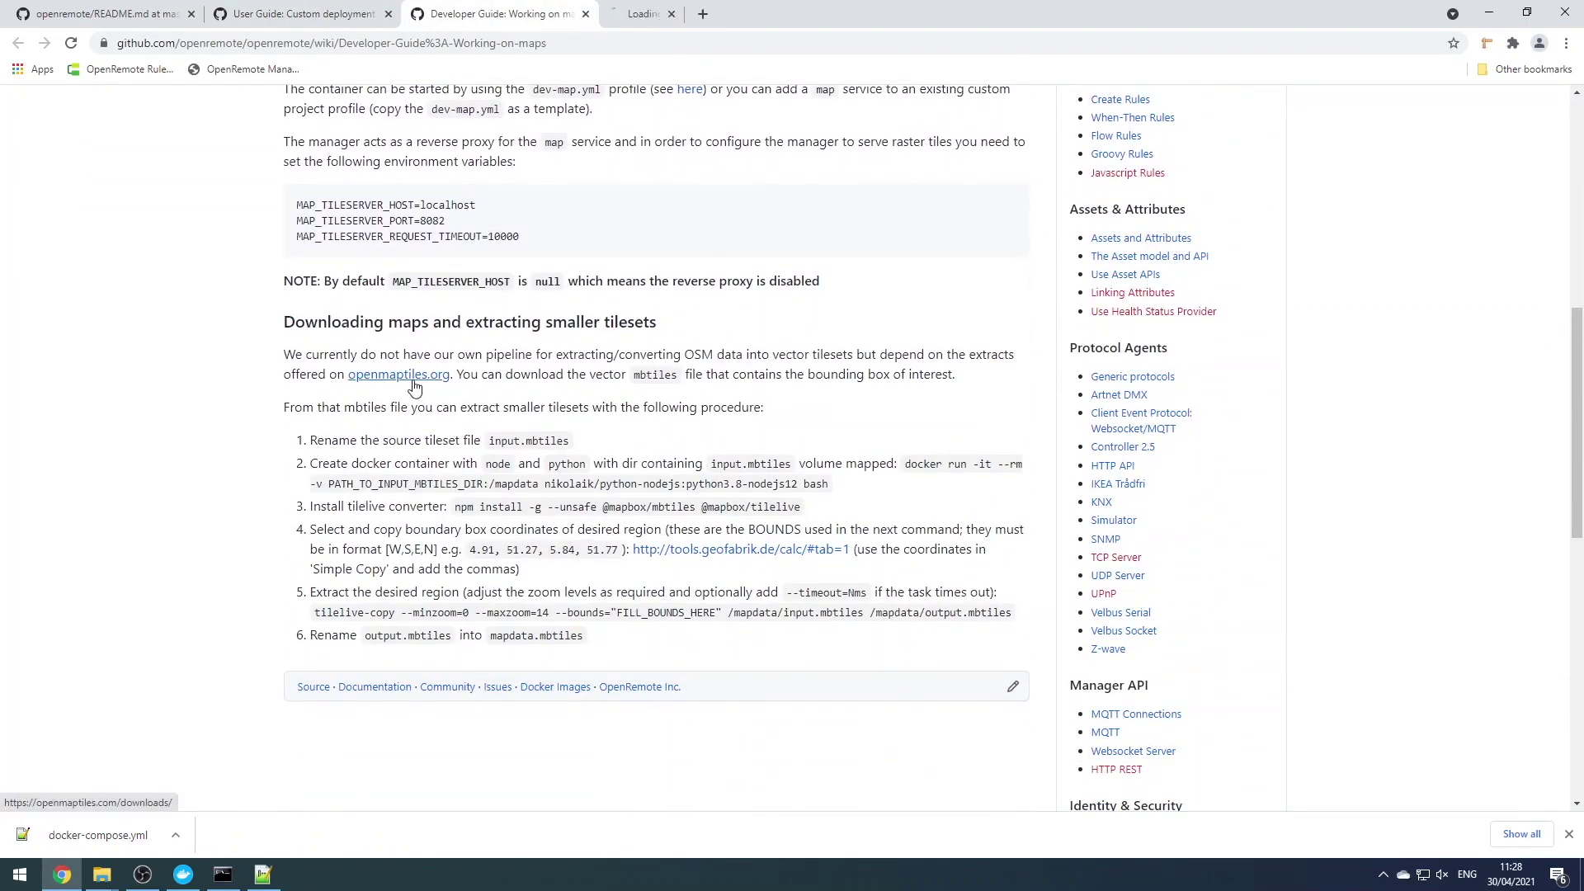
pyautogui.click(669, 17)
# Download the free Switzerland OpenStreetMap vector tiles into C:\GenevaGrapesMap
pyautogui.click(984, 299)
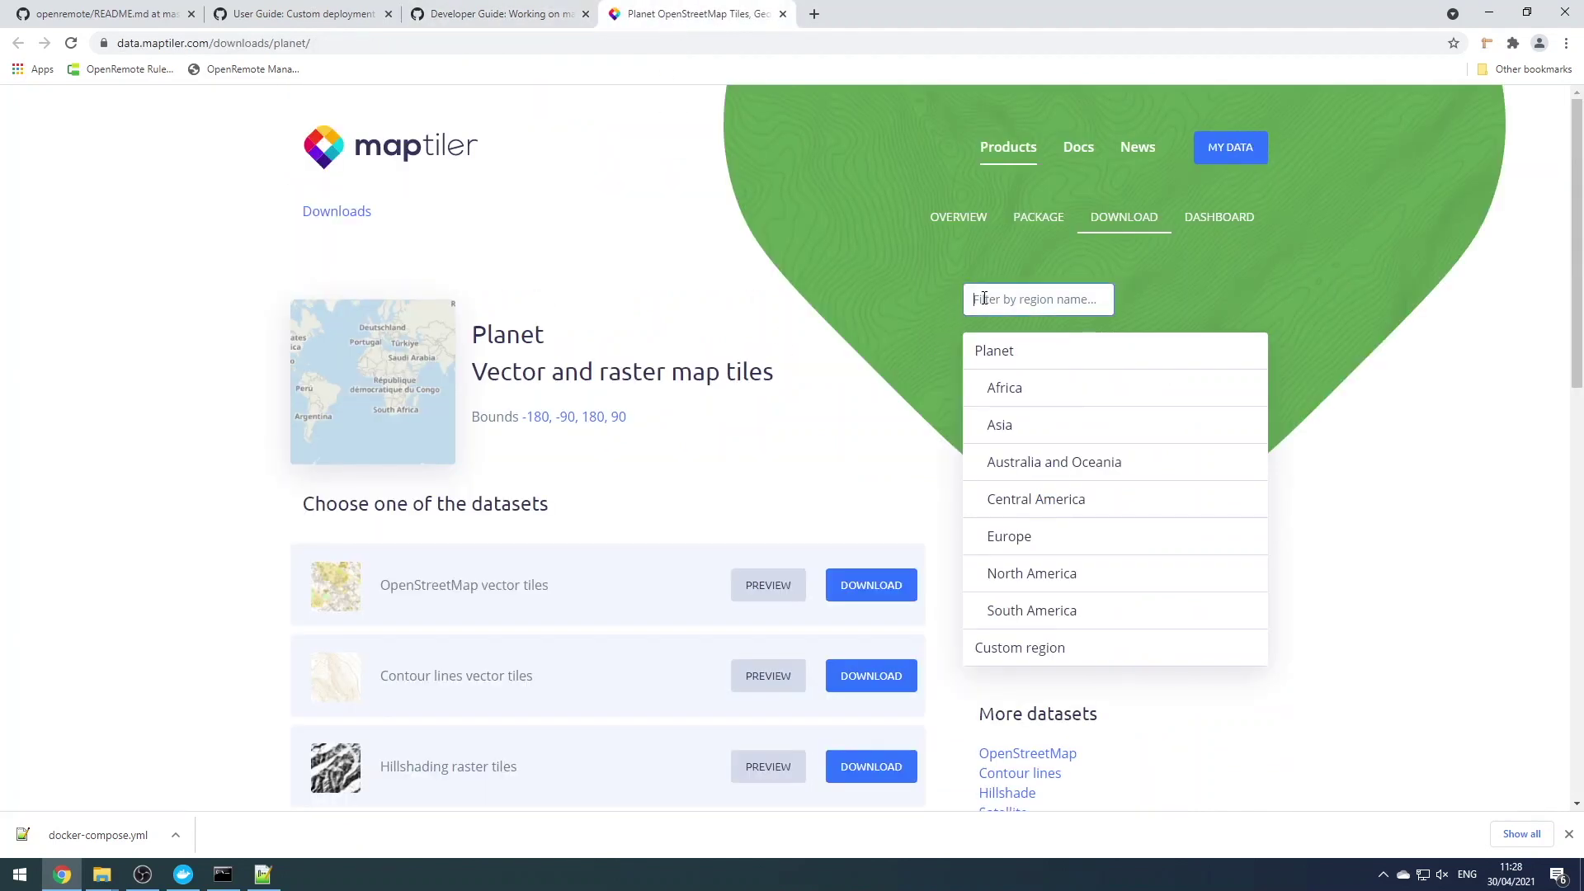
pyautogui.write('swit')
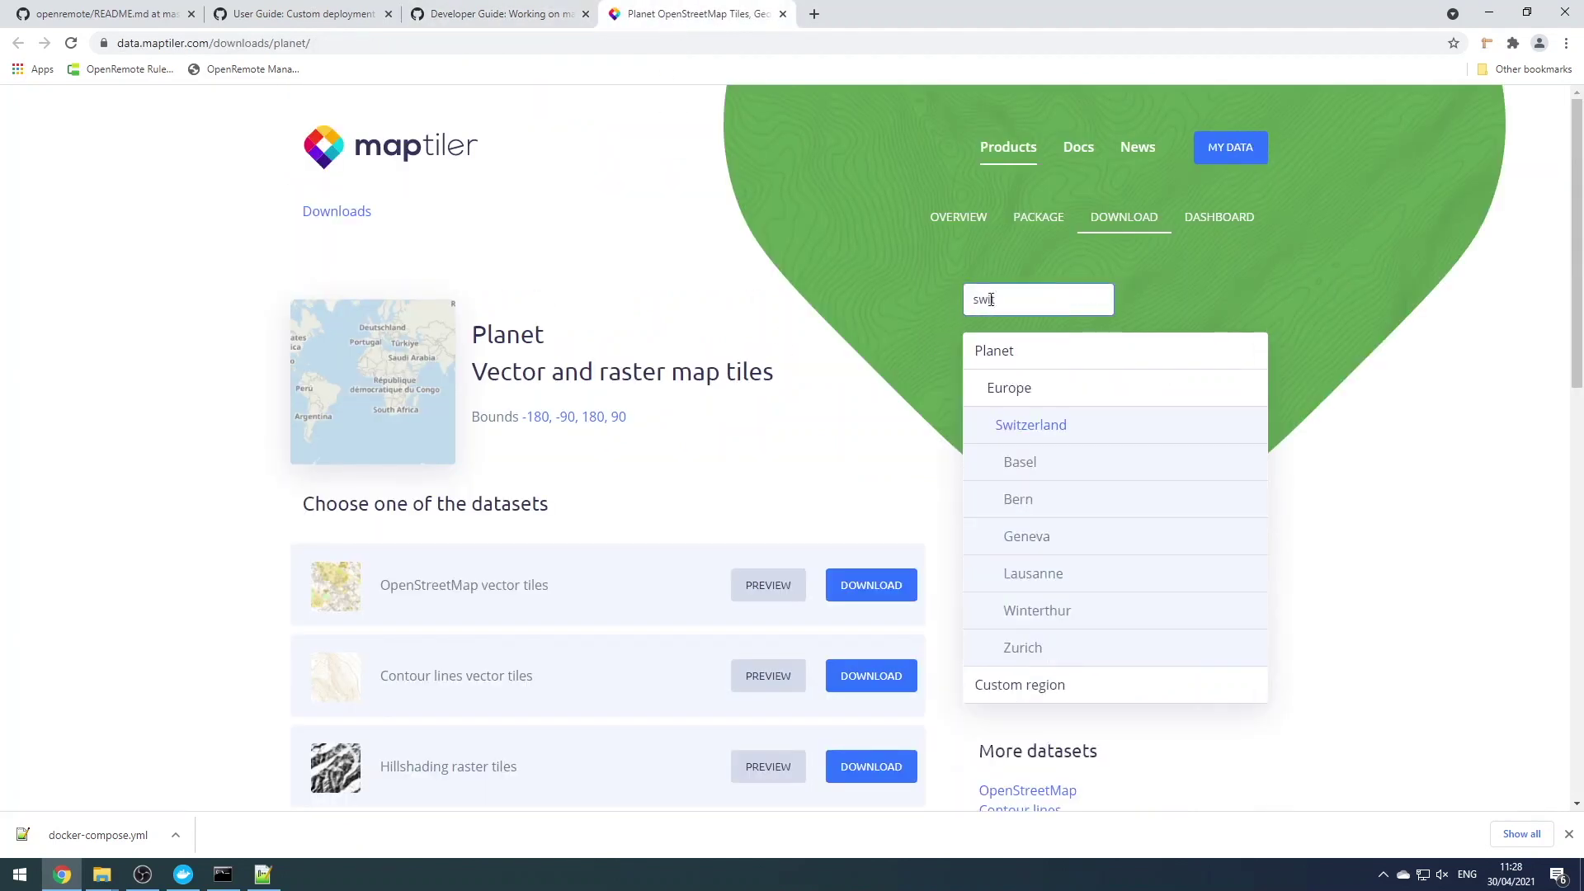
pyautogui.click(993, 422)
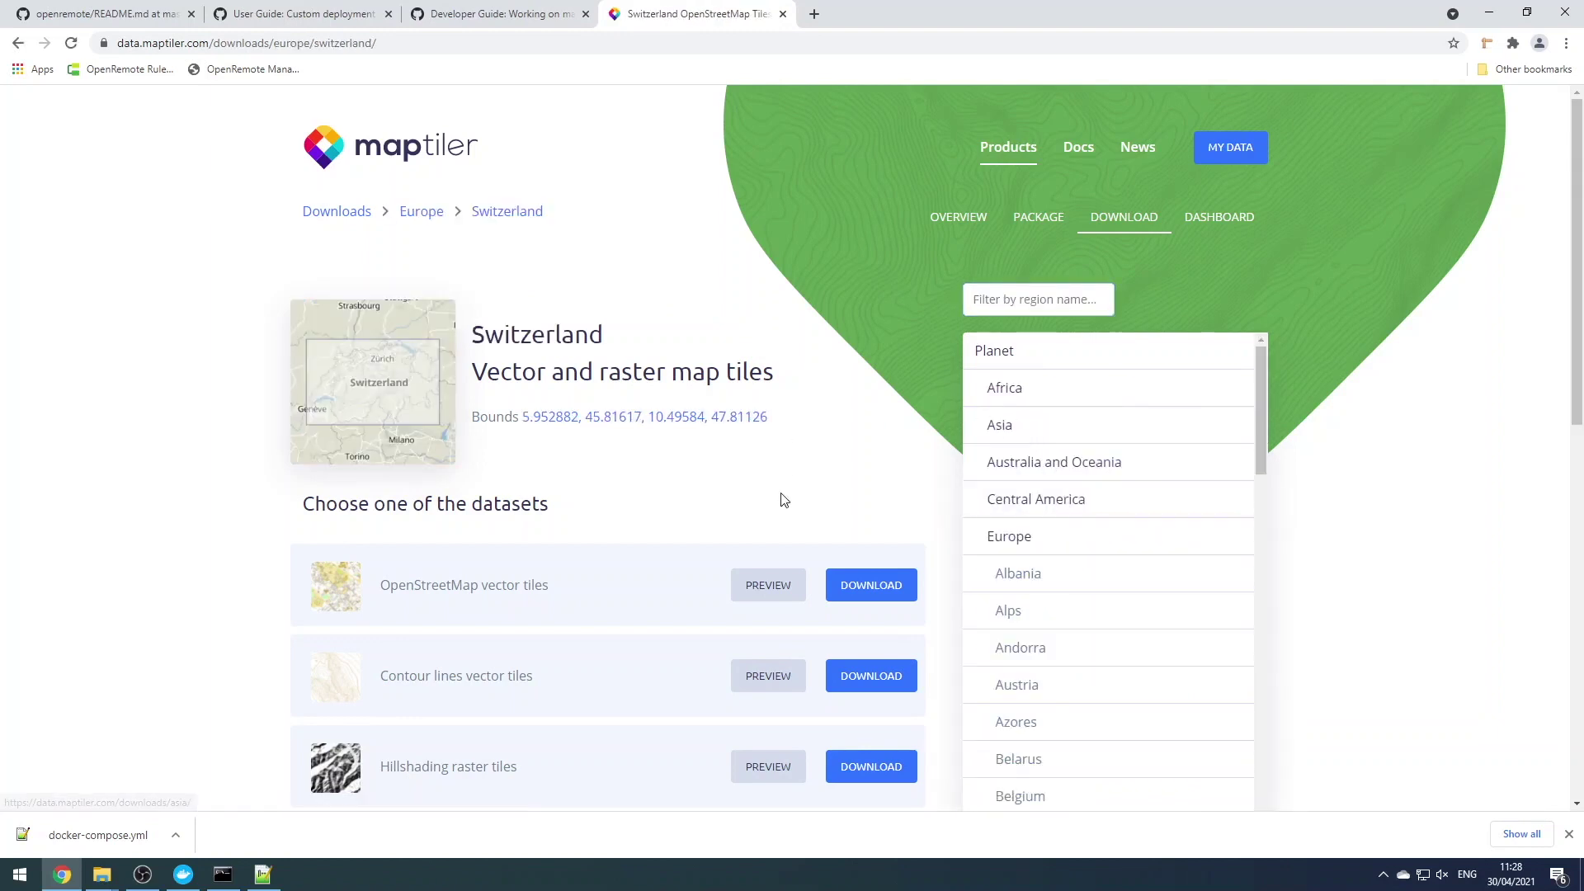
pyautogui.click(871, 585)
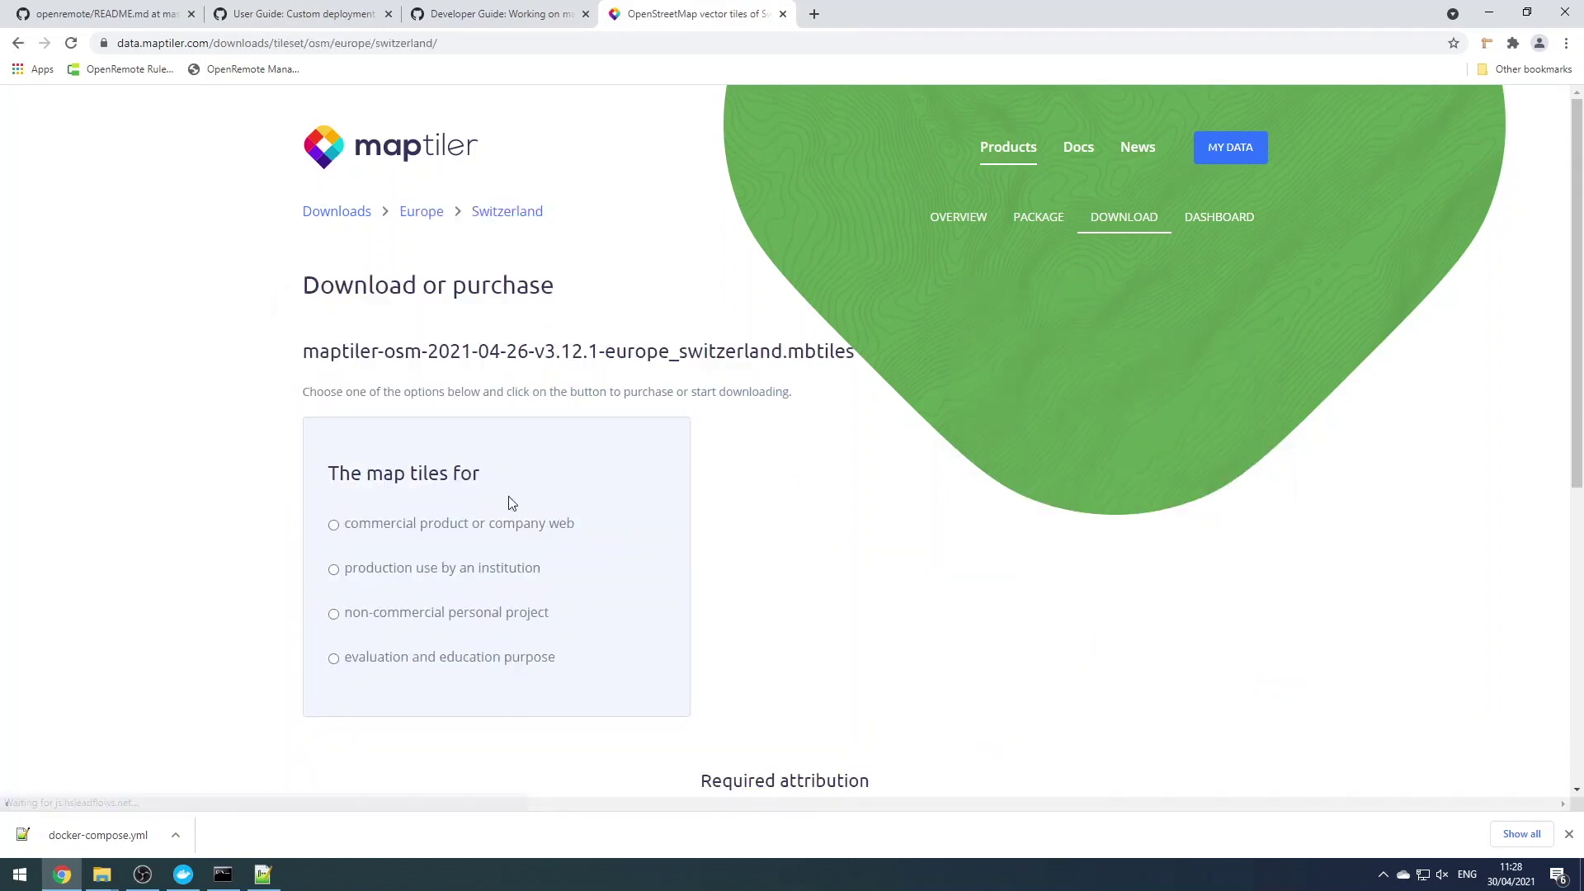
pyautogui.scroll(-3, 703, 592)
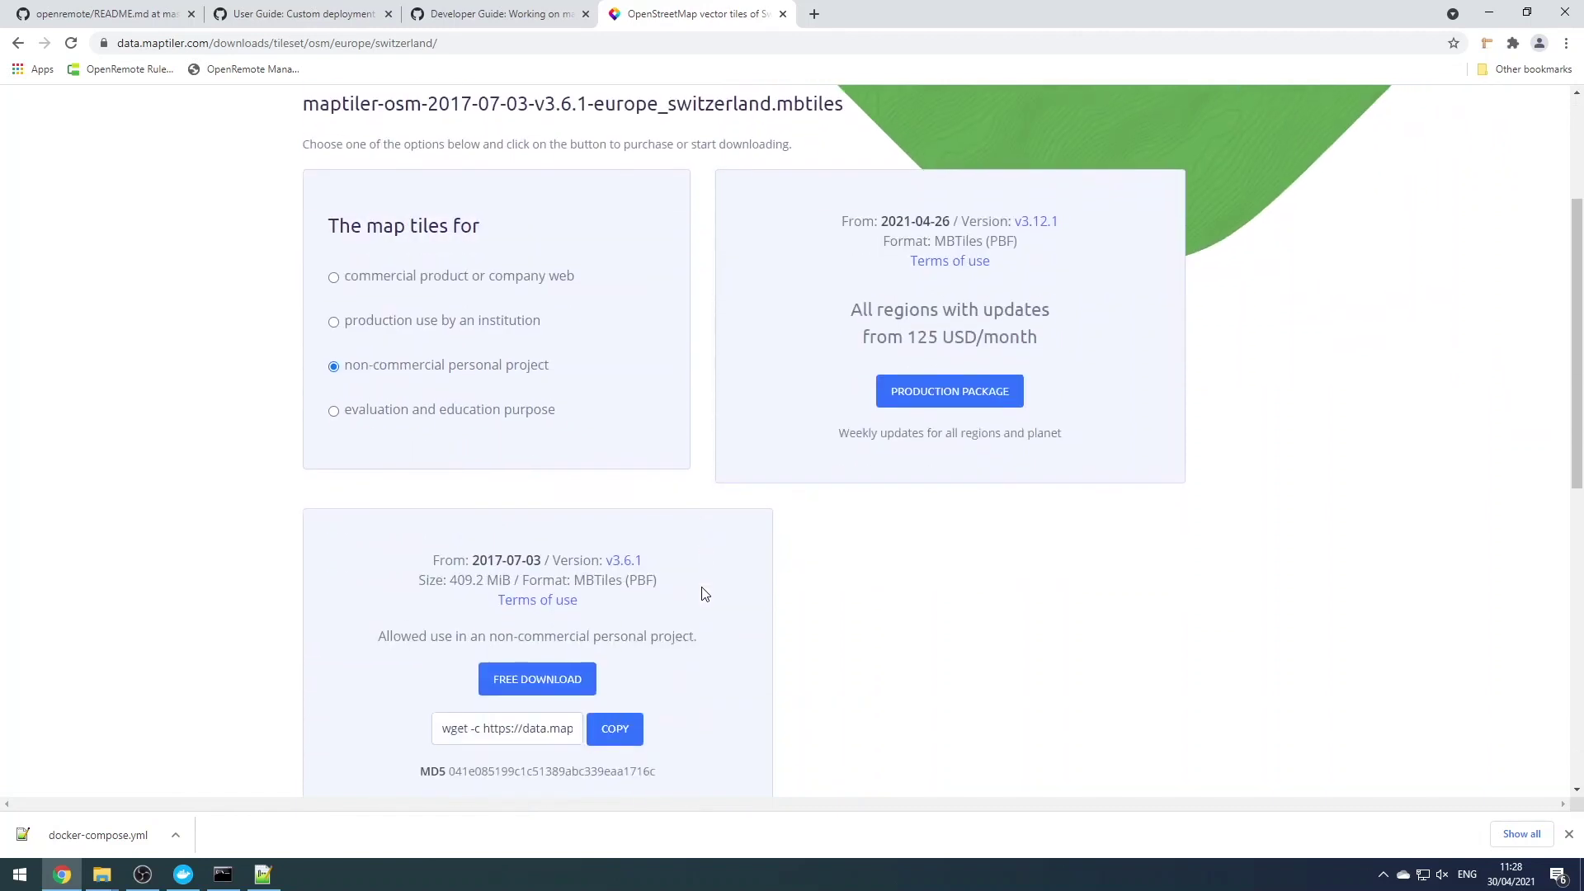
pyautogui.click(575, 681)
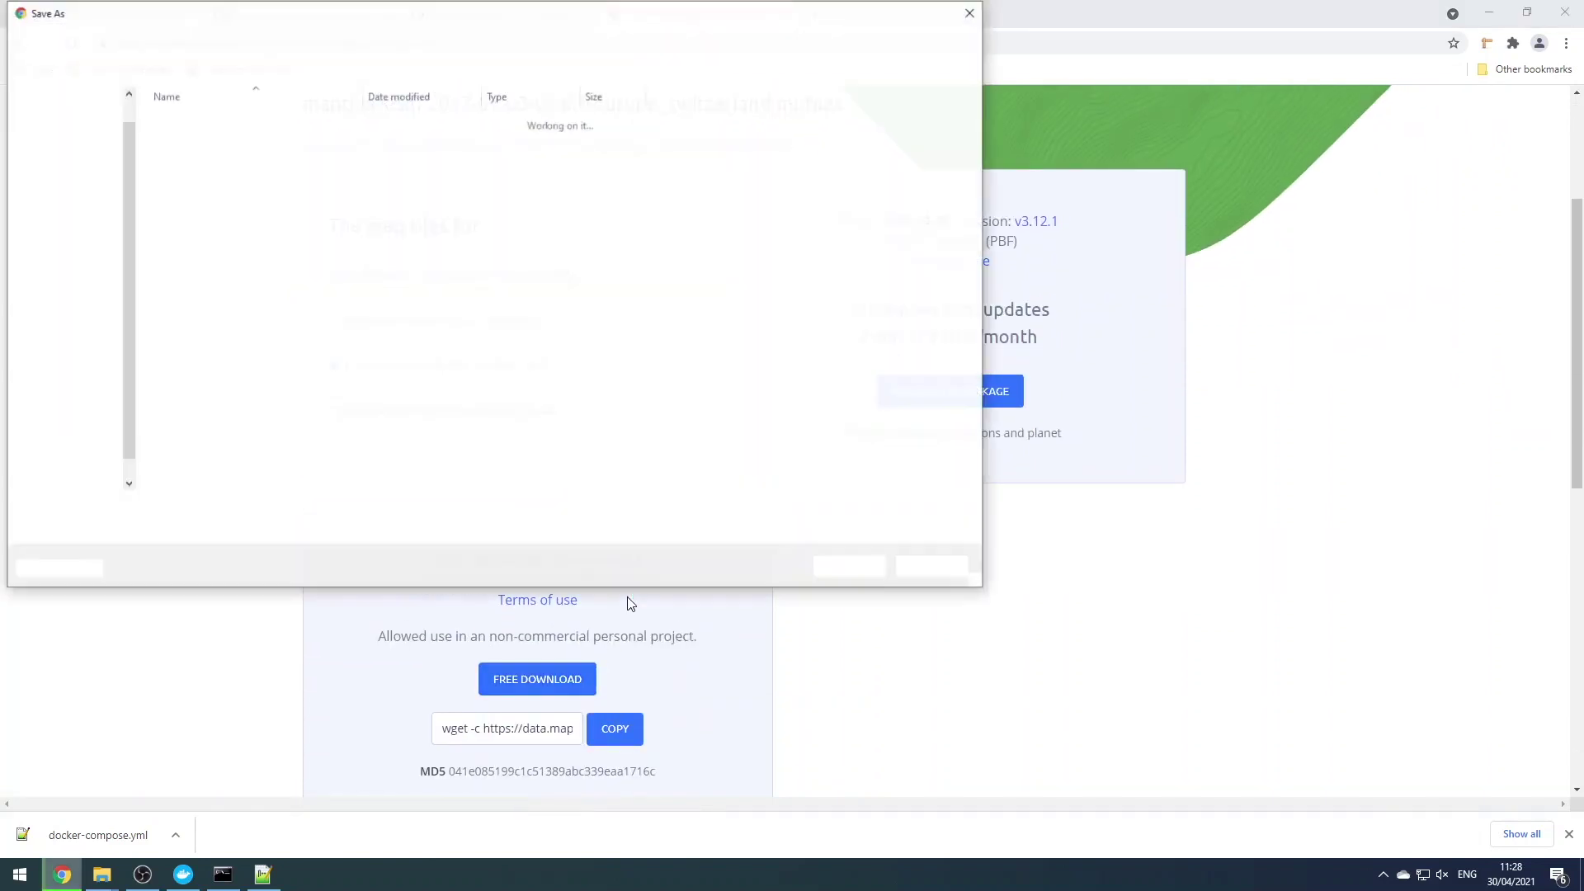
pyautogui.click(89, 187)
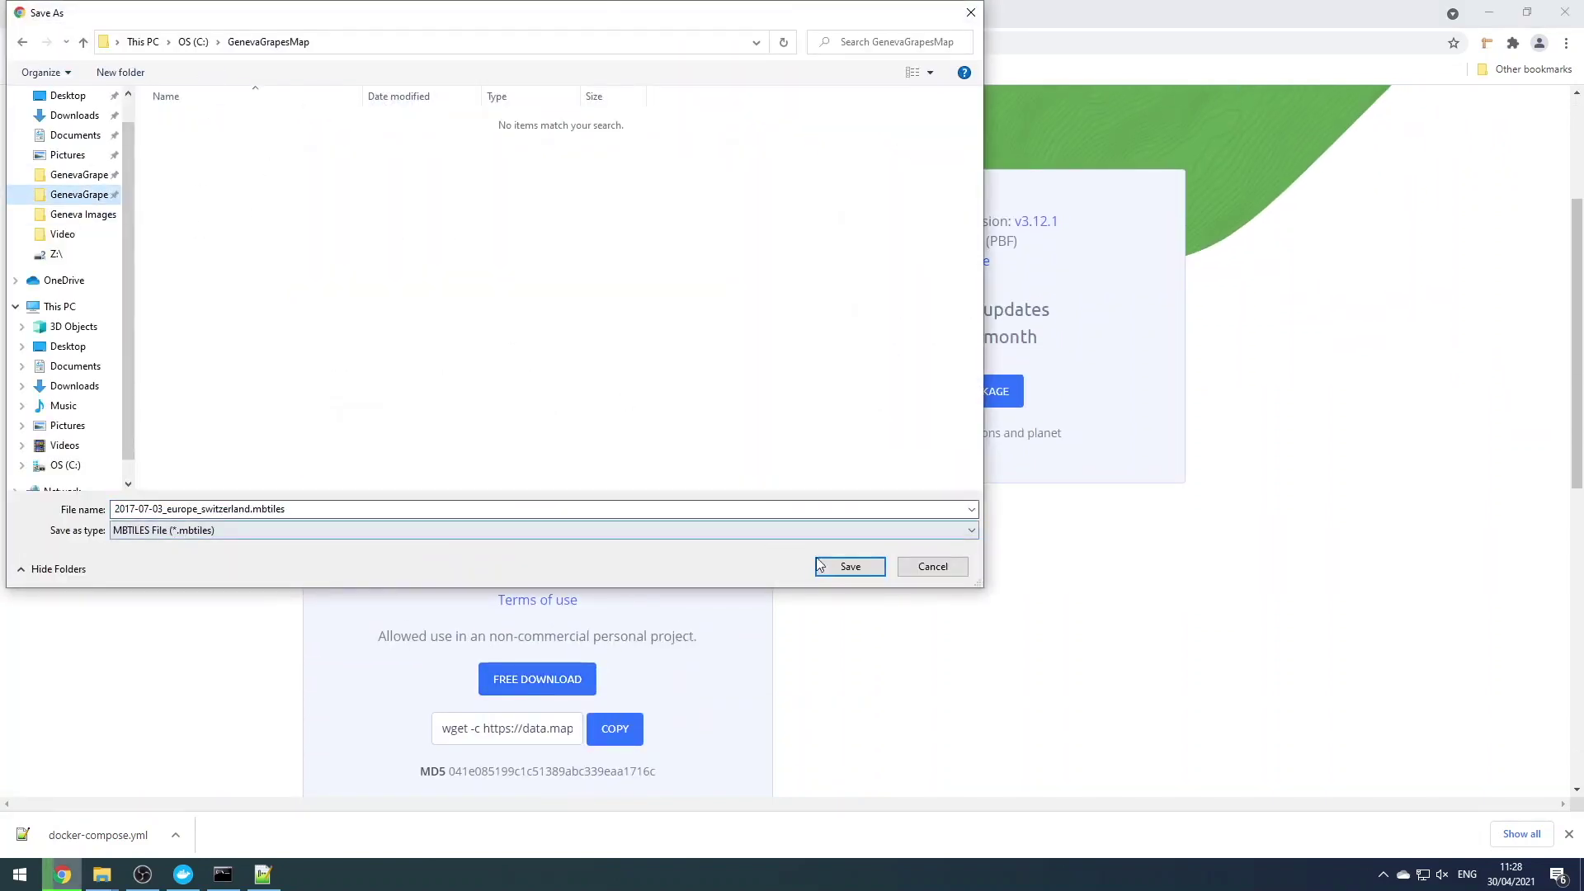
pyautogui.press('Return')
# Rename the downloaded tiles to input.mbtiles and select the guide's docker run command
pyautogui.moveTo(102, 877)
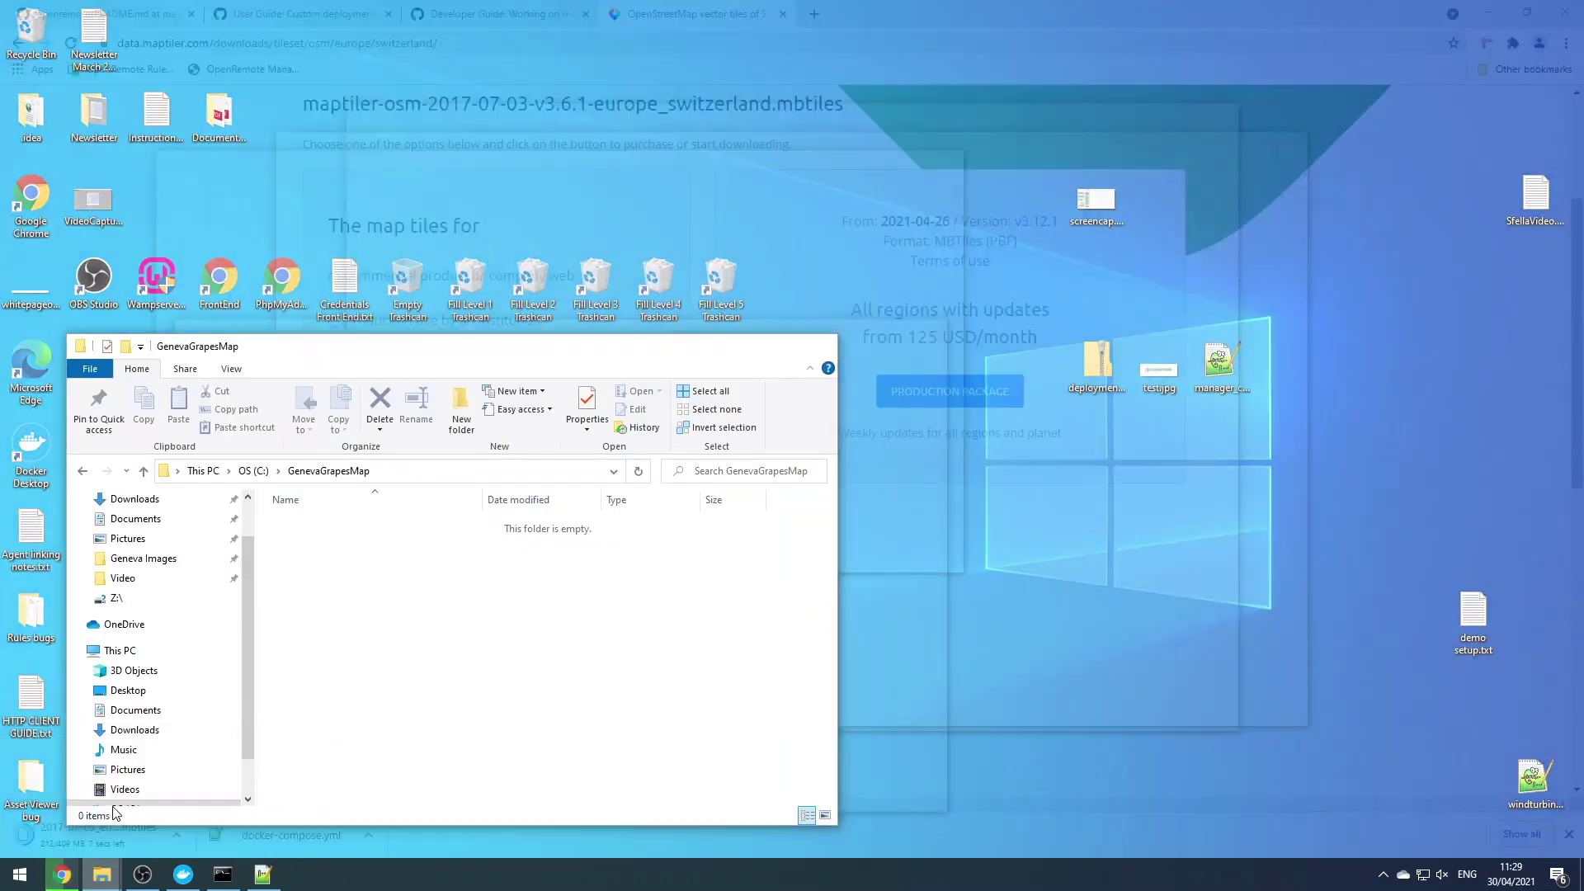
pyautogui.click(140, 813)
pyautogui.moveTo(512, 346); pyautogui.dragTo(1087, 290)
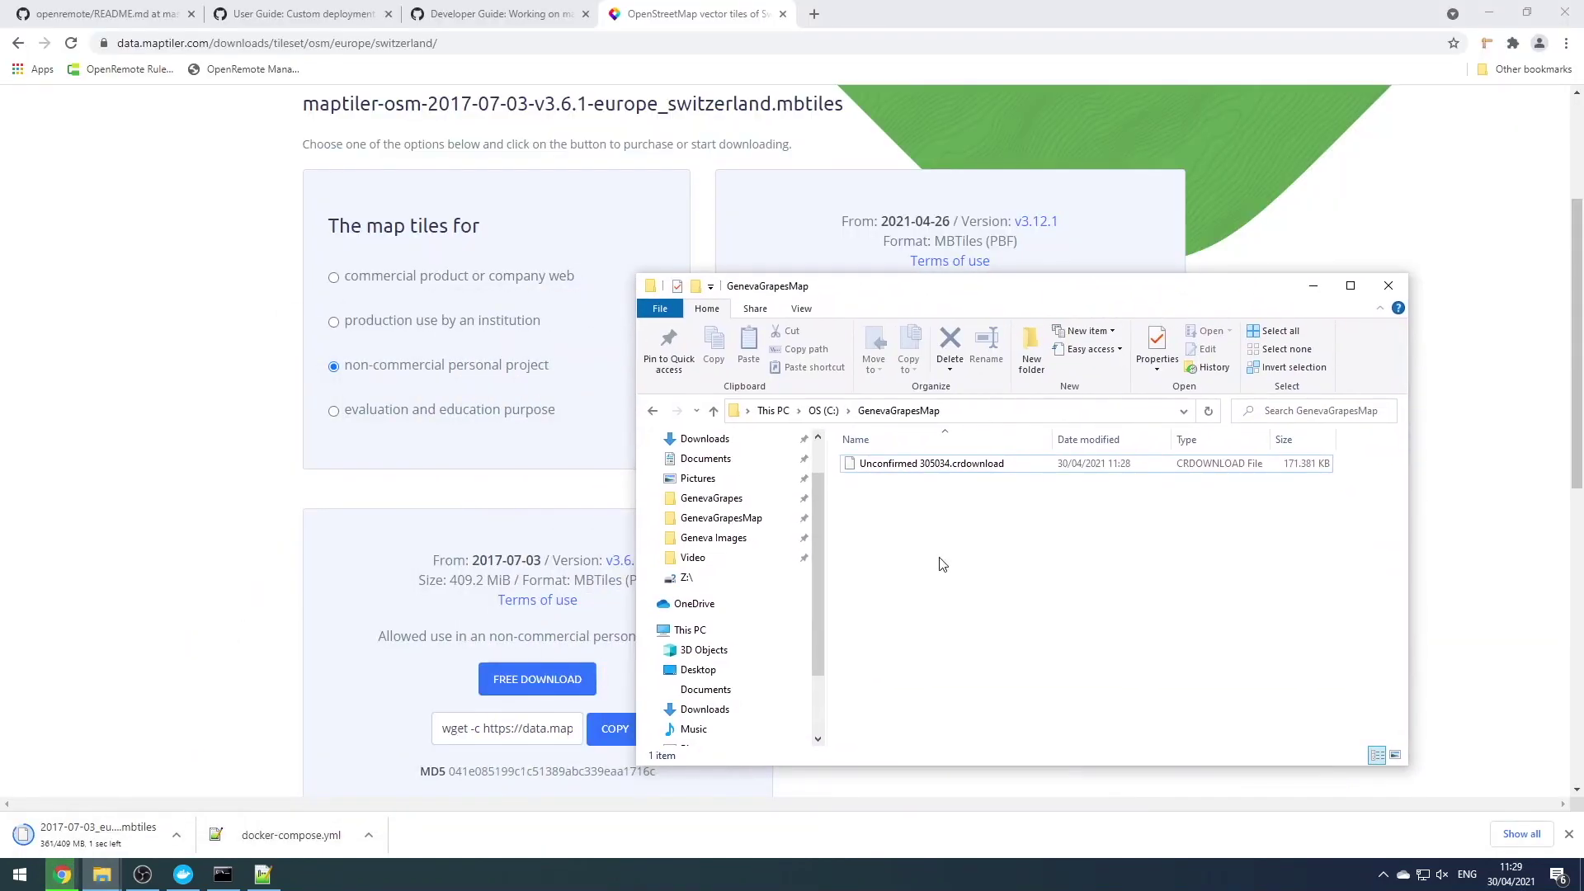
pyautogui.click(495, 14)
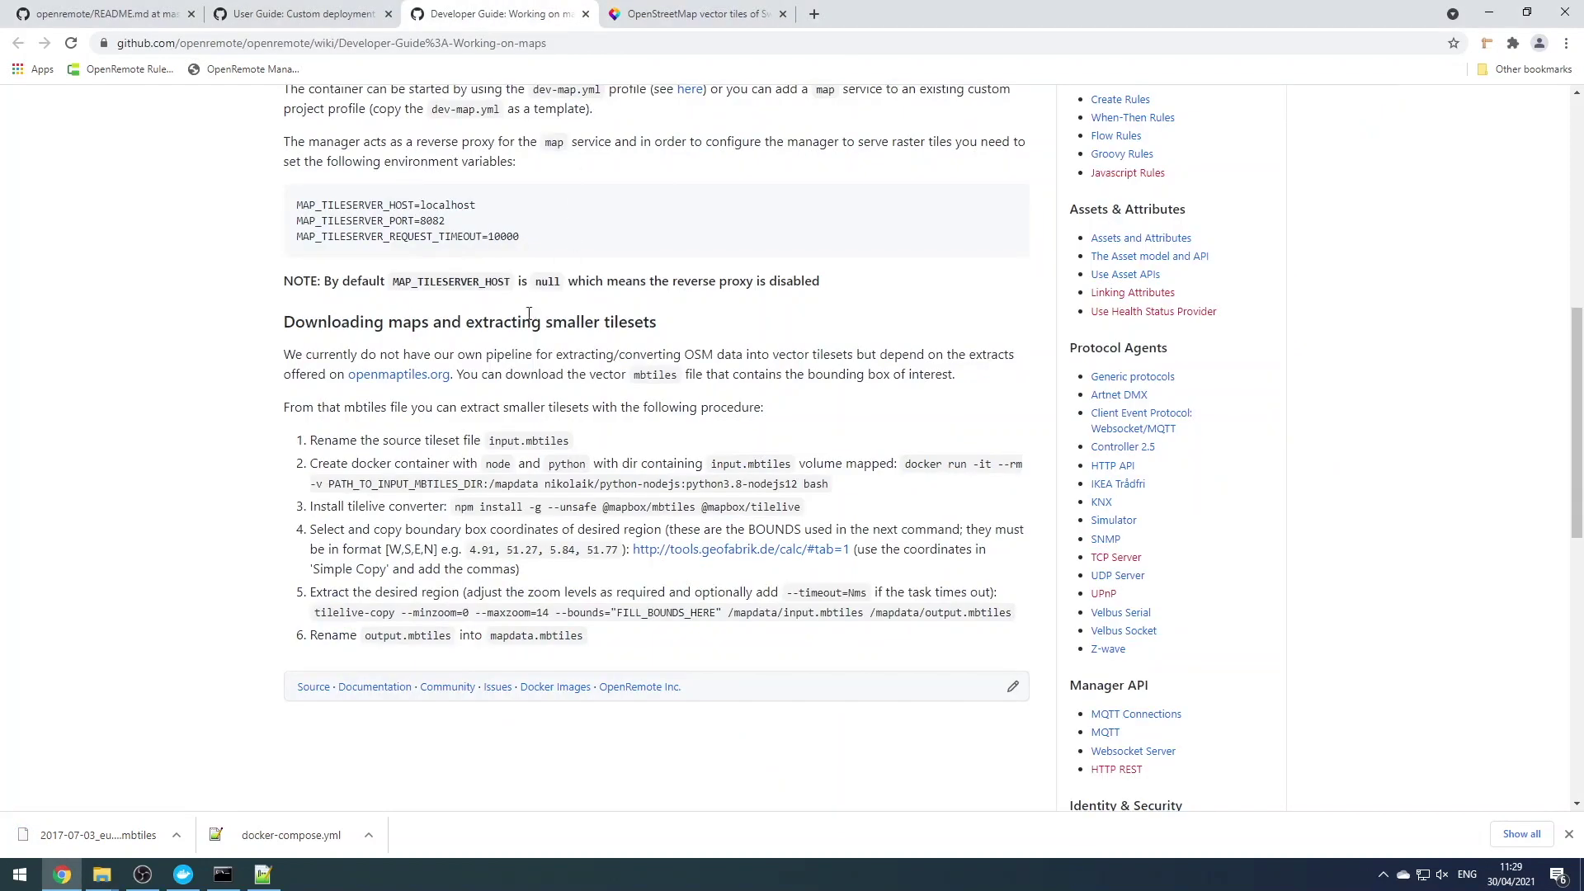
pyautogui.hotkey('alt', 'Tab')
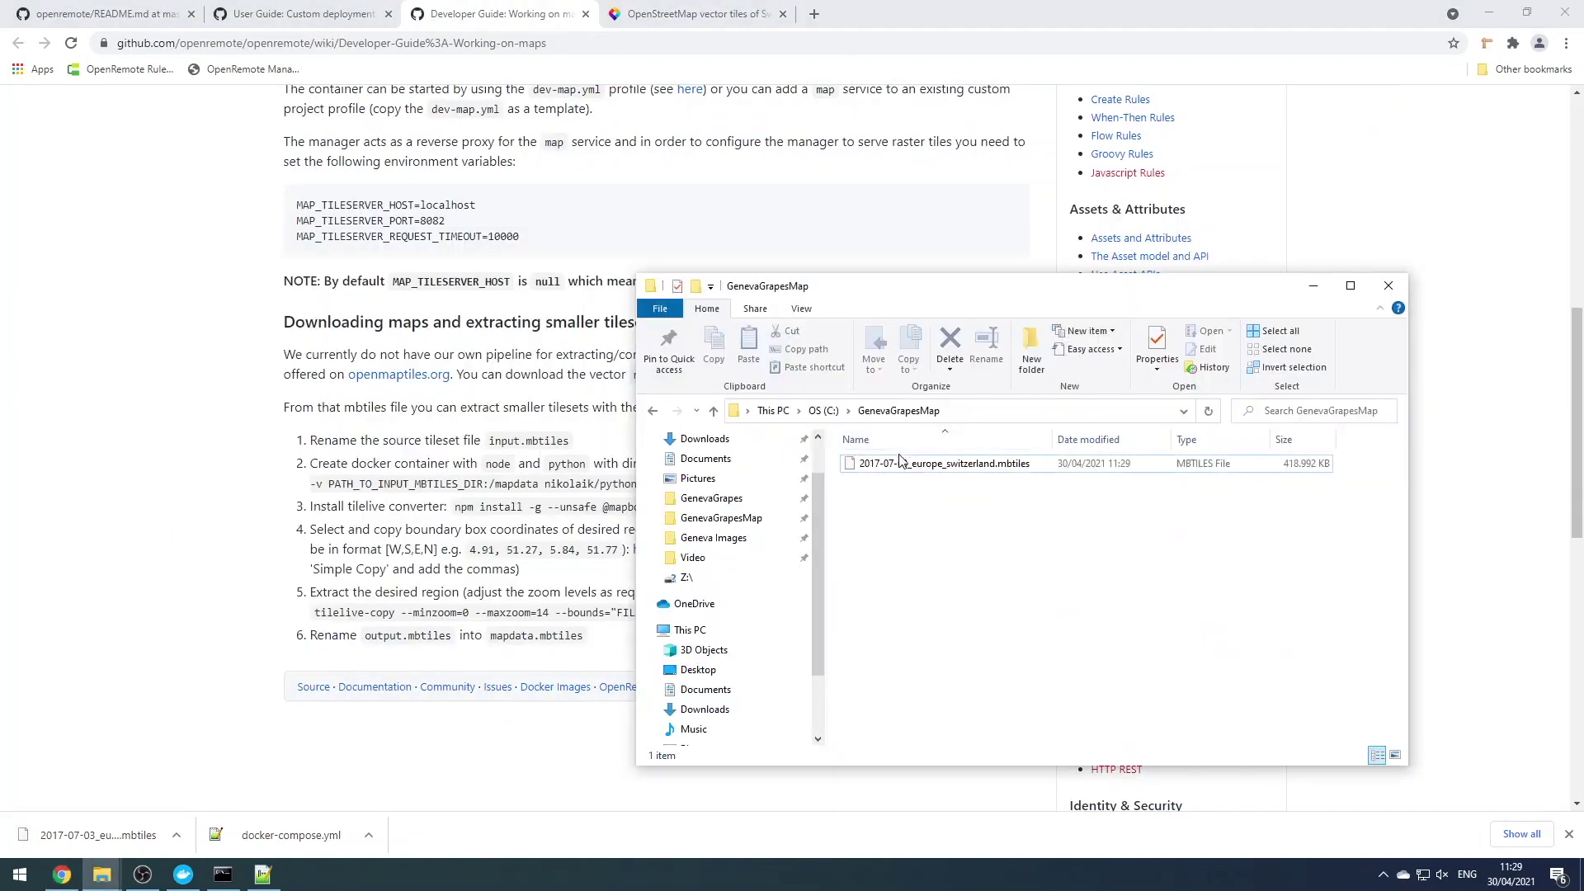
pyautogui.click(887, 466)
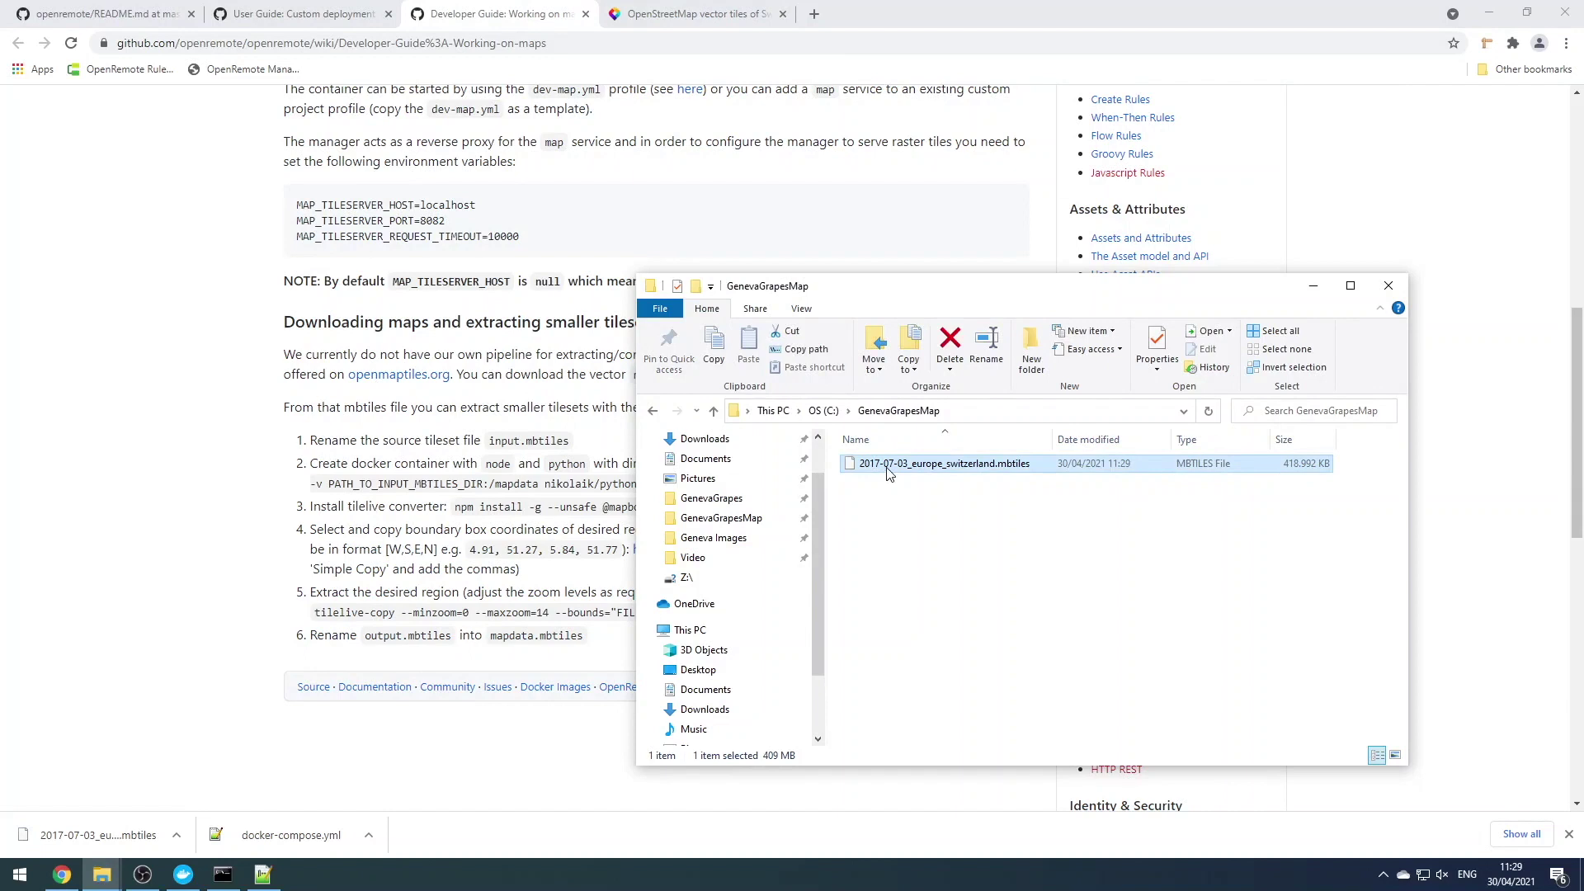
pyautogui.click(889, 469)
pyautogui.write('input')
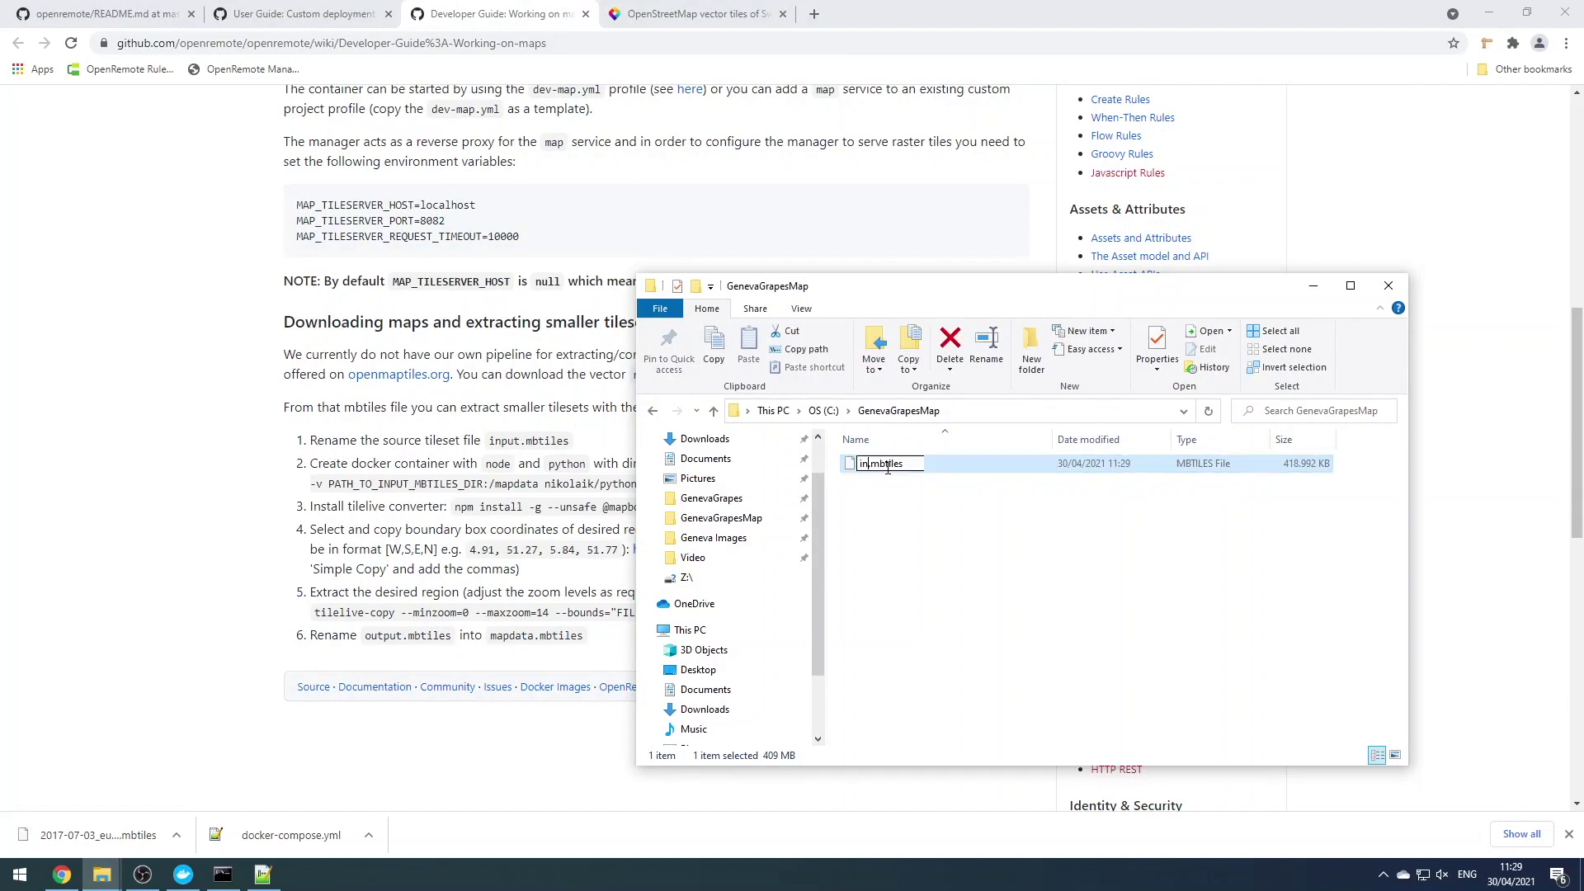
pyautogui.click(930, 559)
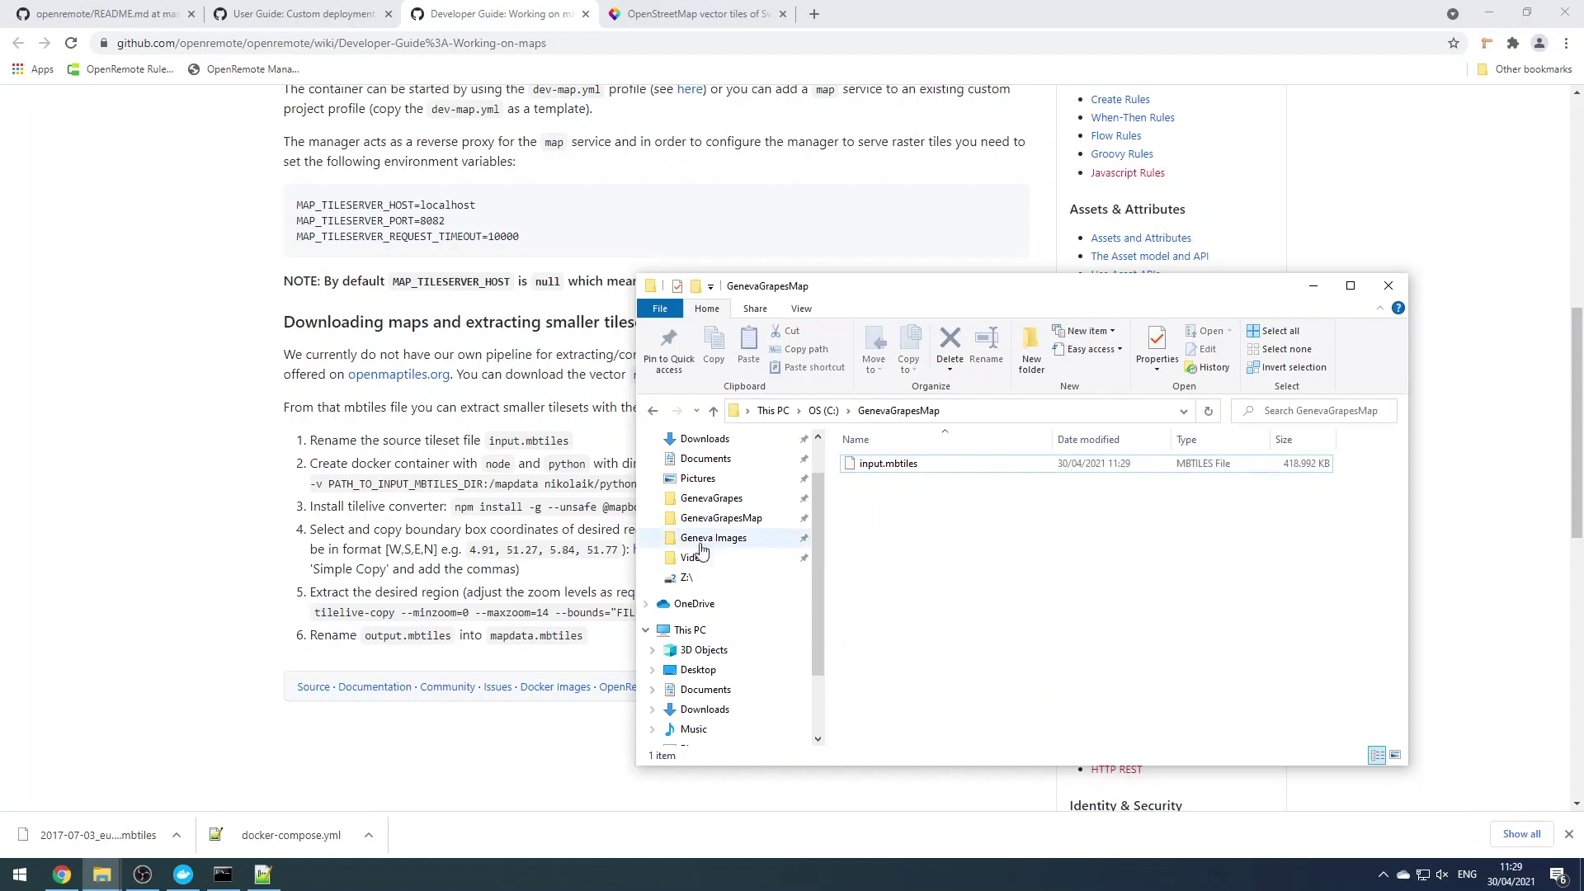
pyautogui.hotkey('alt', 'Tab')
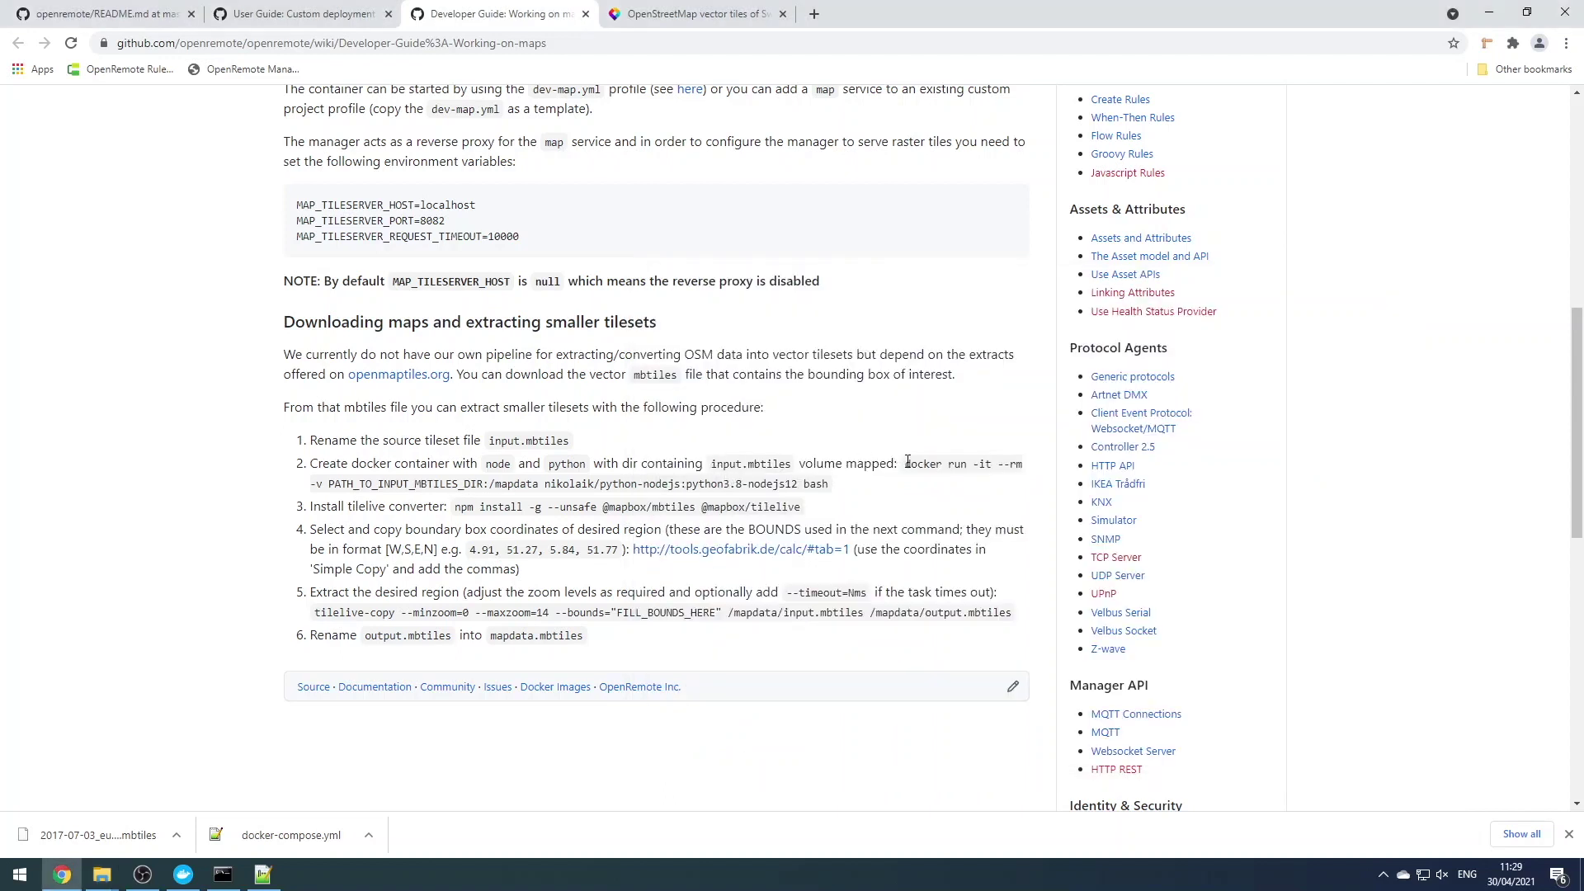
pyautogui.moveTo(906, 464); pyautogui.dragTo(828, 483)
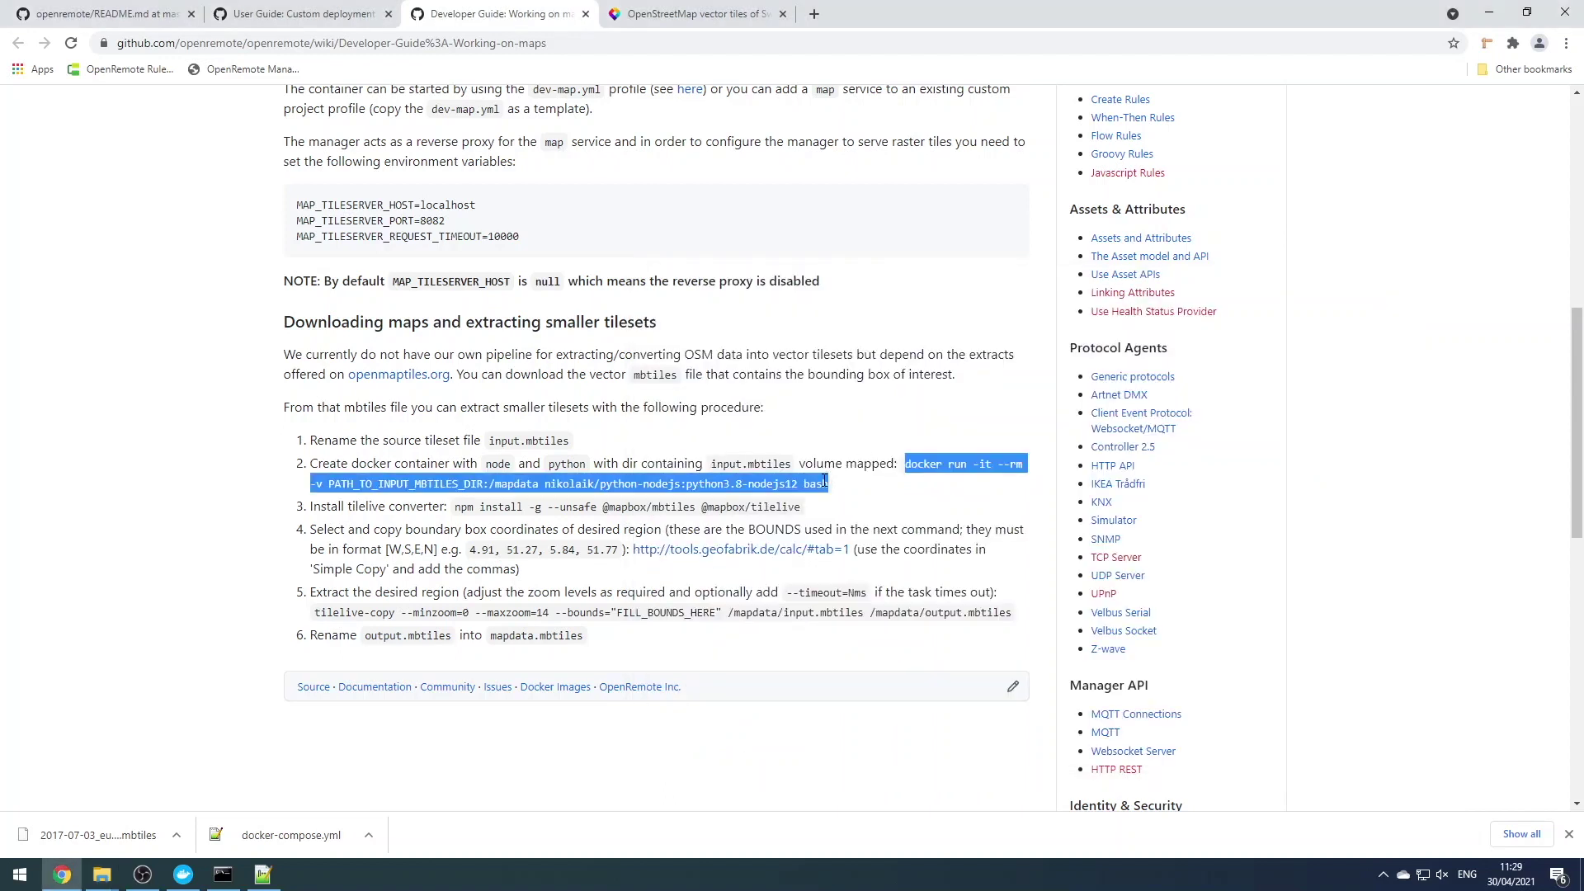
# Change the Command Prompt directory to C:\GenevaGrapesMap
pyautogui.click(223, 874)
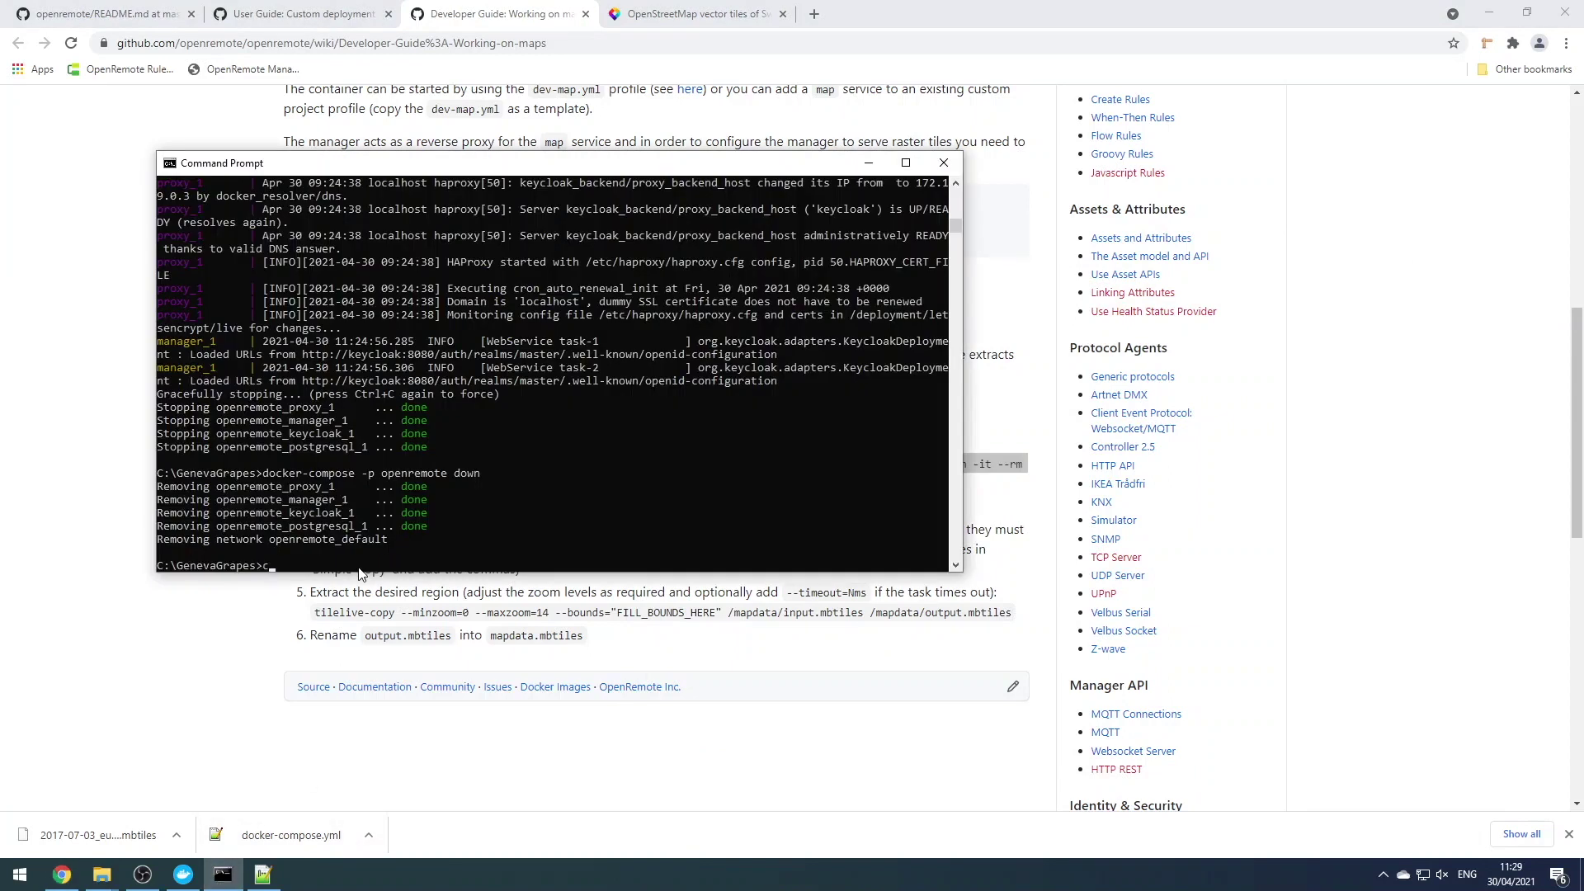
pyautogui.write('cd..')
pyautogui.press('Return')
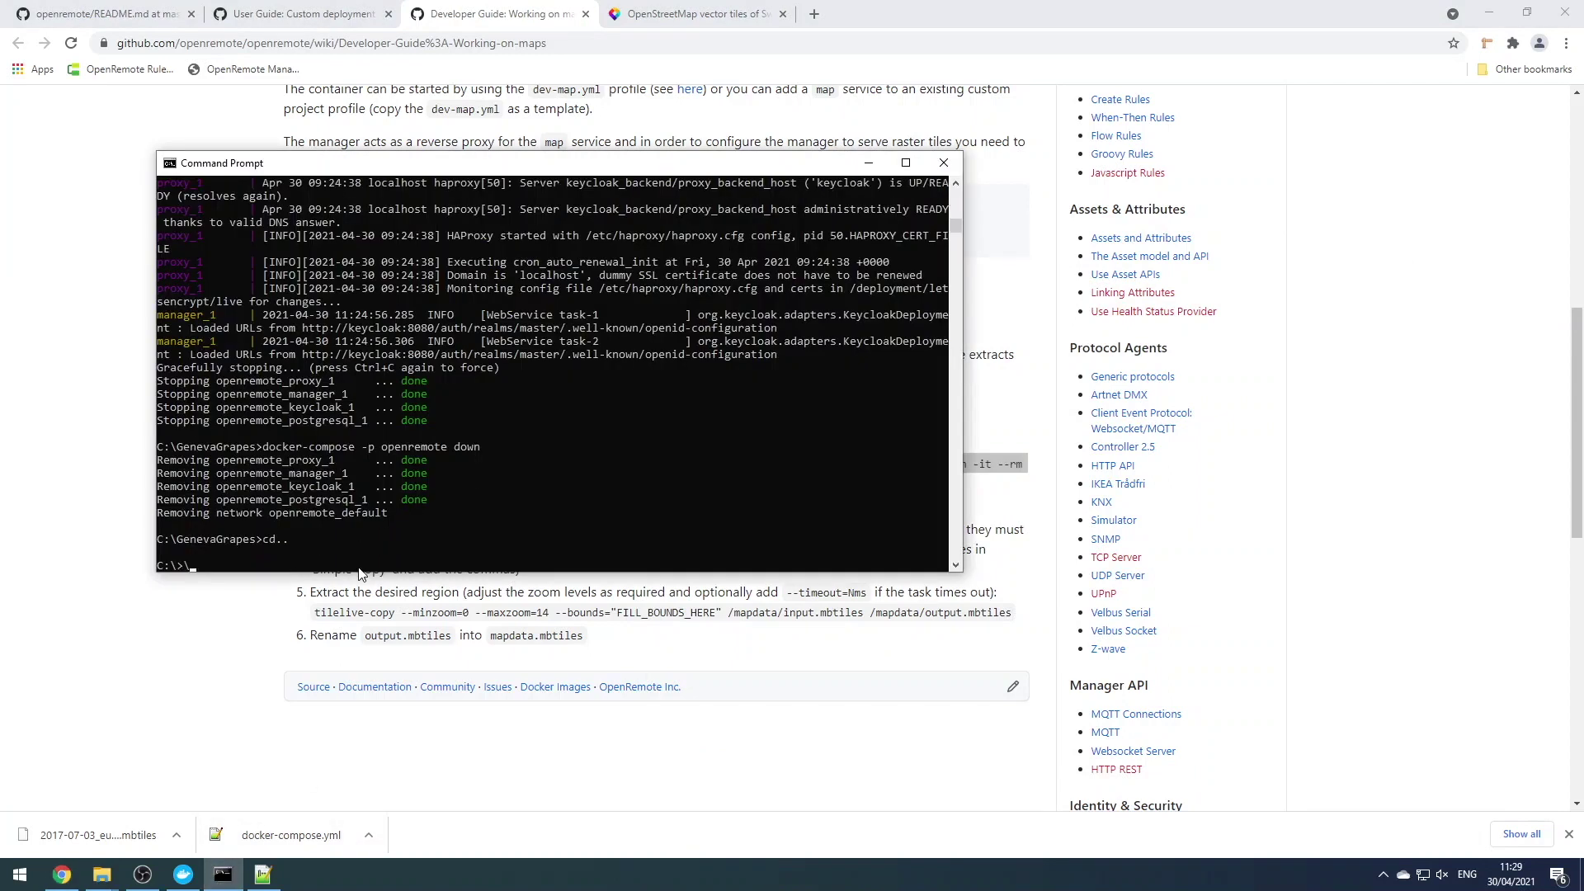
pyautogui.write('cd GenevaGrapesMap')
pyautogui.press('Return')
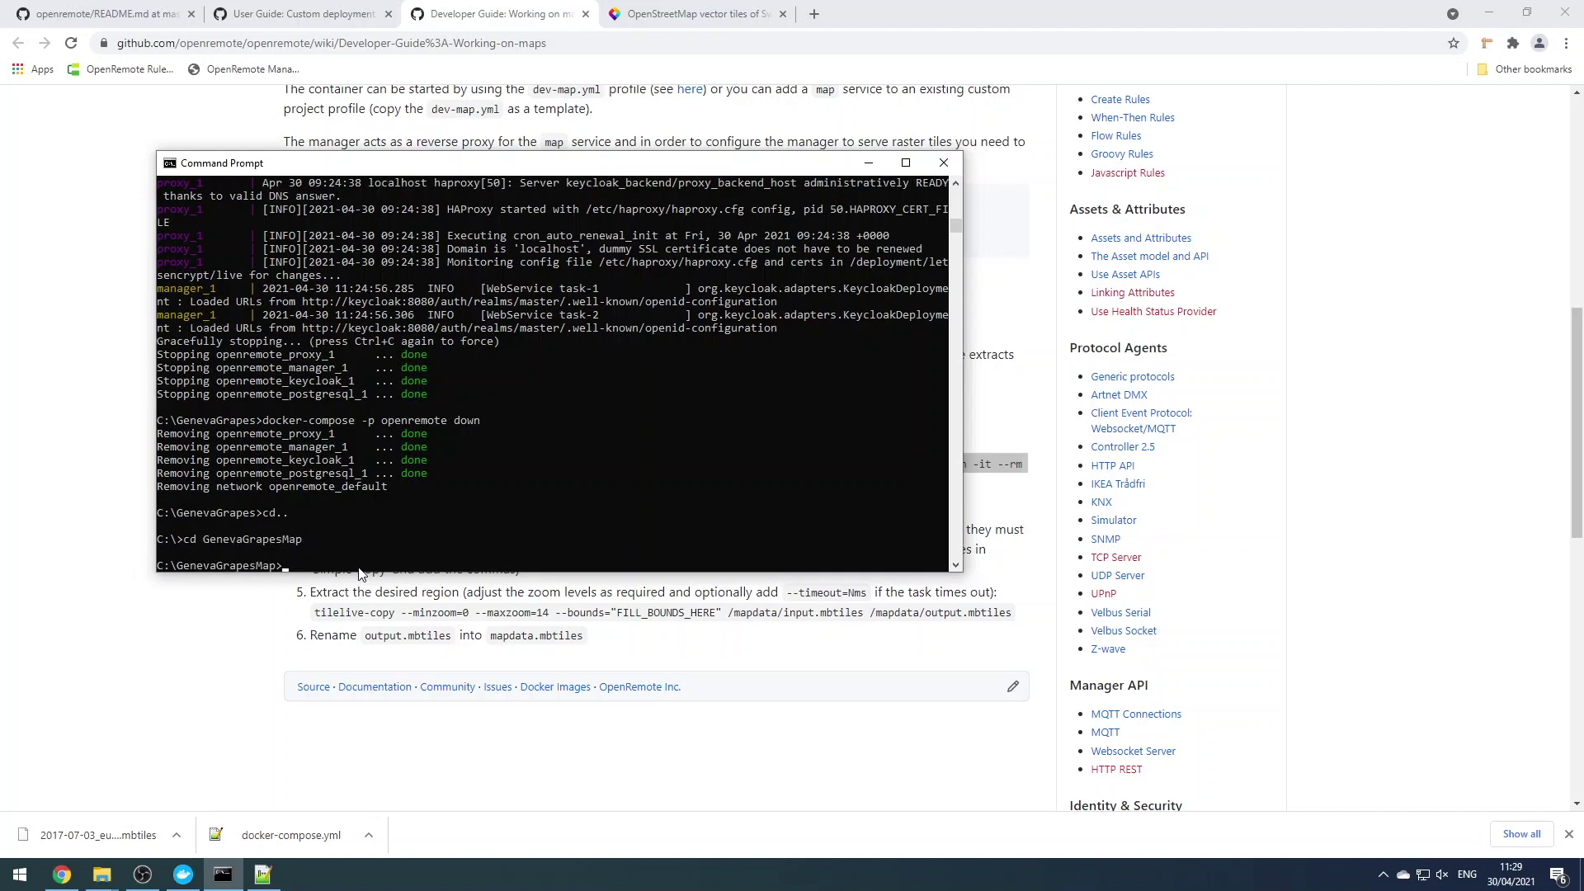
# Run the wiki's docker run command with C:/GenevaGrapesMap in place of PATH_TO_INPUT_MBTILES_DIR
pyautogui.rightClick(368, 566)
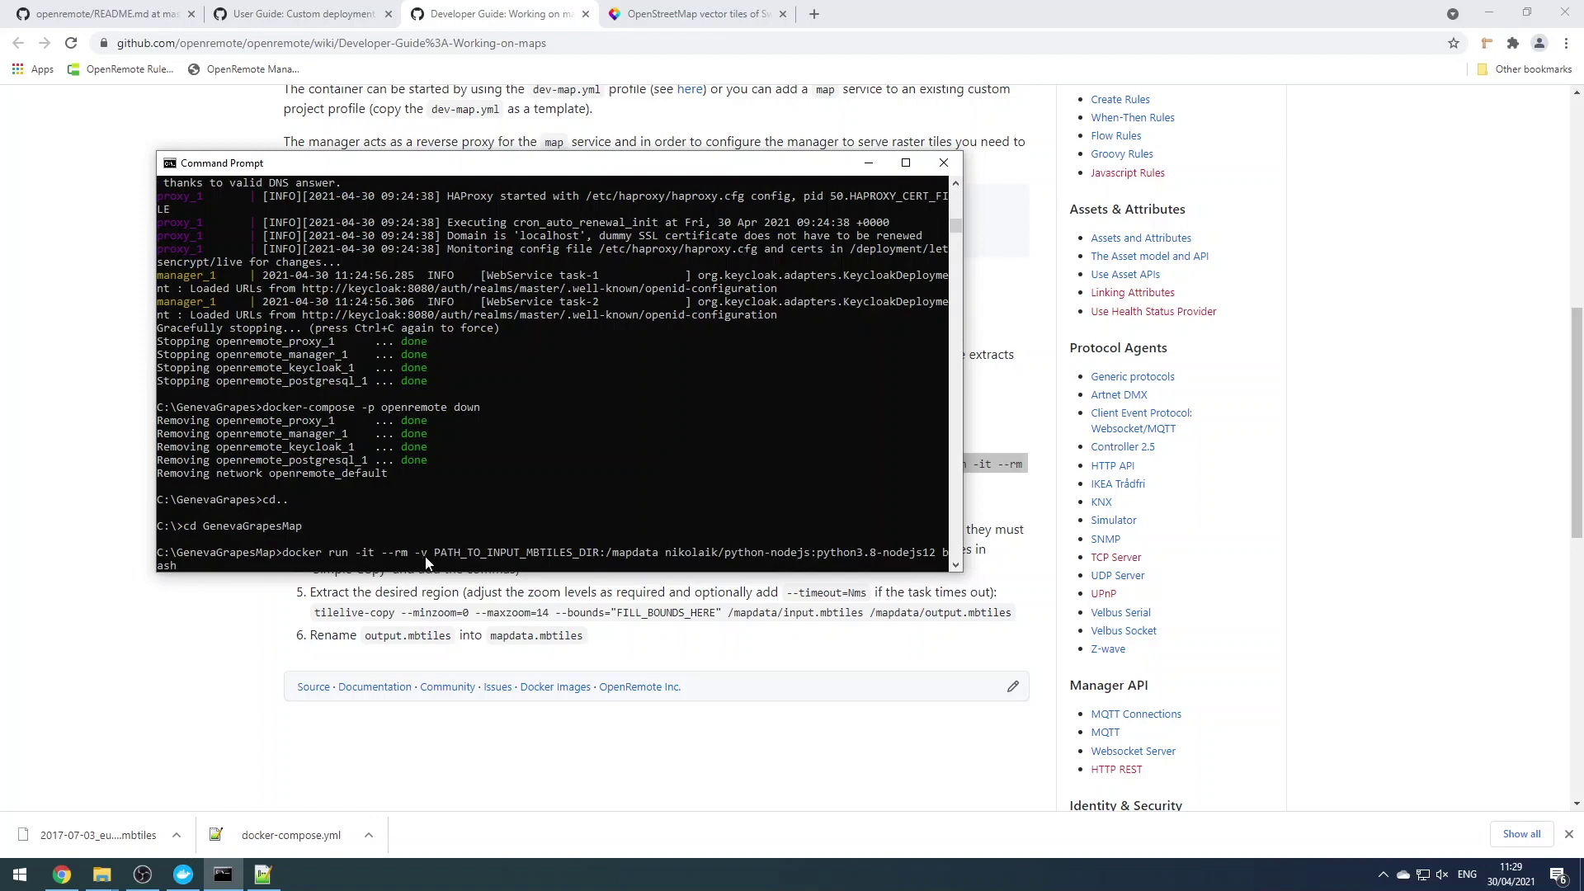
pyautogui.press('BackSpace')
pyautogui.press('BackSpace')
pyautogui.press('BackSpace')
pyautogui.press('BackSpace')
pyautogui.press('BackSpace')
pyautogui.press('BackSpace')
pyautogui.press('BackSpace')
pyautogui.press('BackSpace')
pyautogui.press('BackSpace')
pyautogui.press('BackSpace')
pyautogui.press('BackSpace')
pyautogui.press('BackSpace')
pyautogui.press('BackSpace')
pyautogui.press('BackSpace')
pyautogui.press('BackSpace')
pyautogui.press('BackSpace')
pyautogui.press('BackSpace')
pyautogui.press('BackSpace')
pyautogui.press('BackSpace')
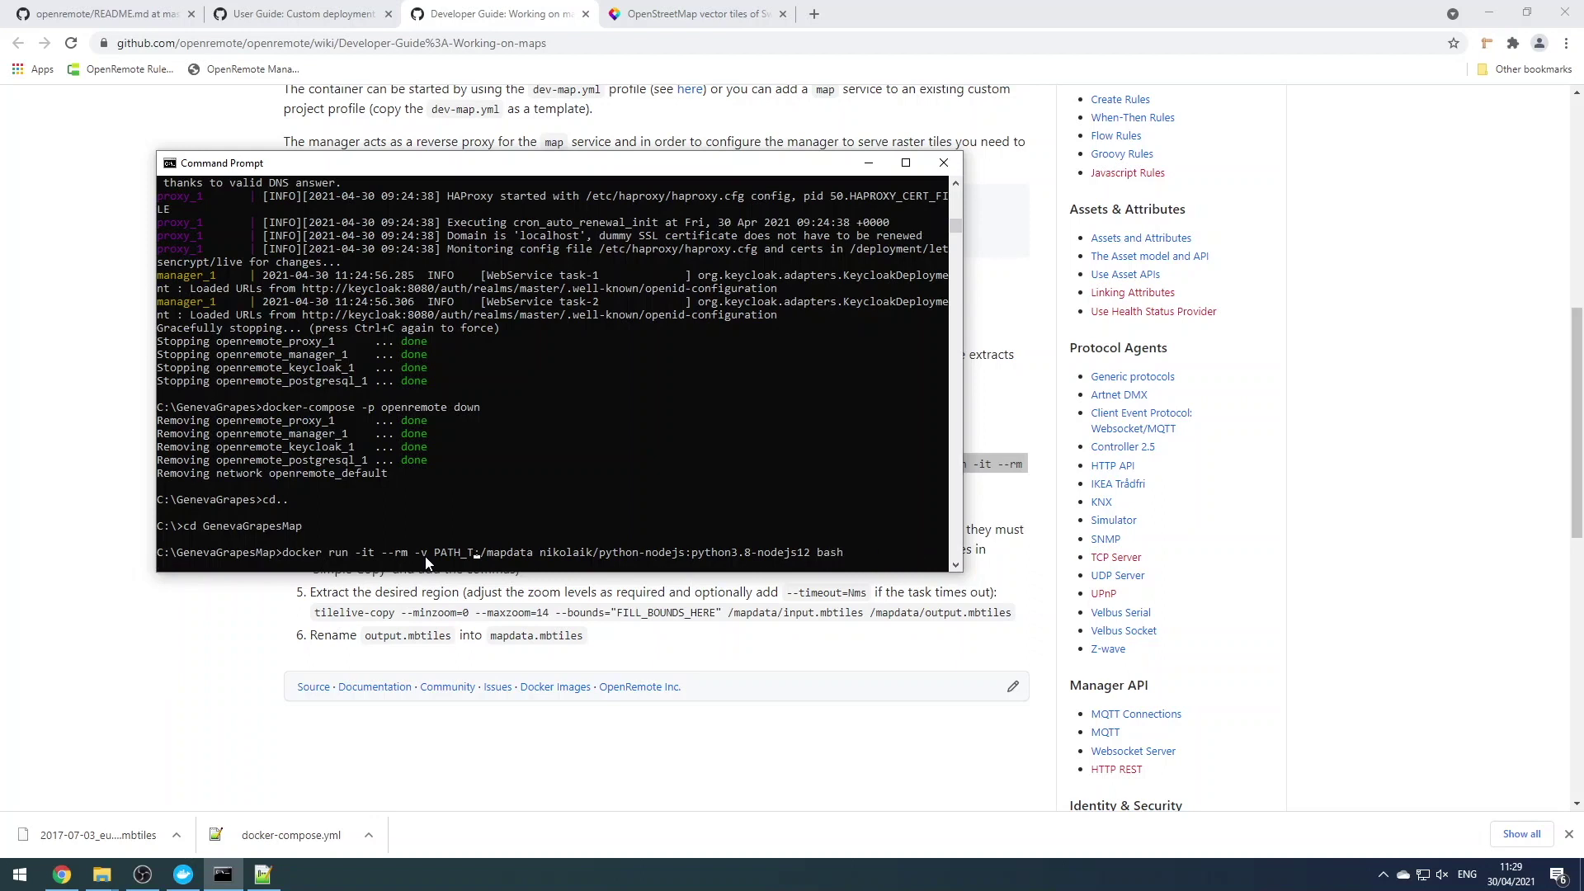
pyautogui.press('BackSpace')
pyautogui.press('BackSpace')
pyautogui.press('BackSpace')
pyautogui.press('BackSpace')
pyautogui.press('BackSpace')
pyautogui.press('BackSpace')
pyautogui.write('C')
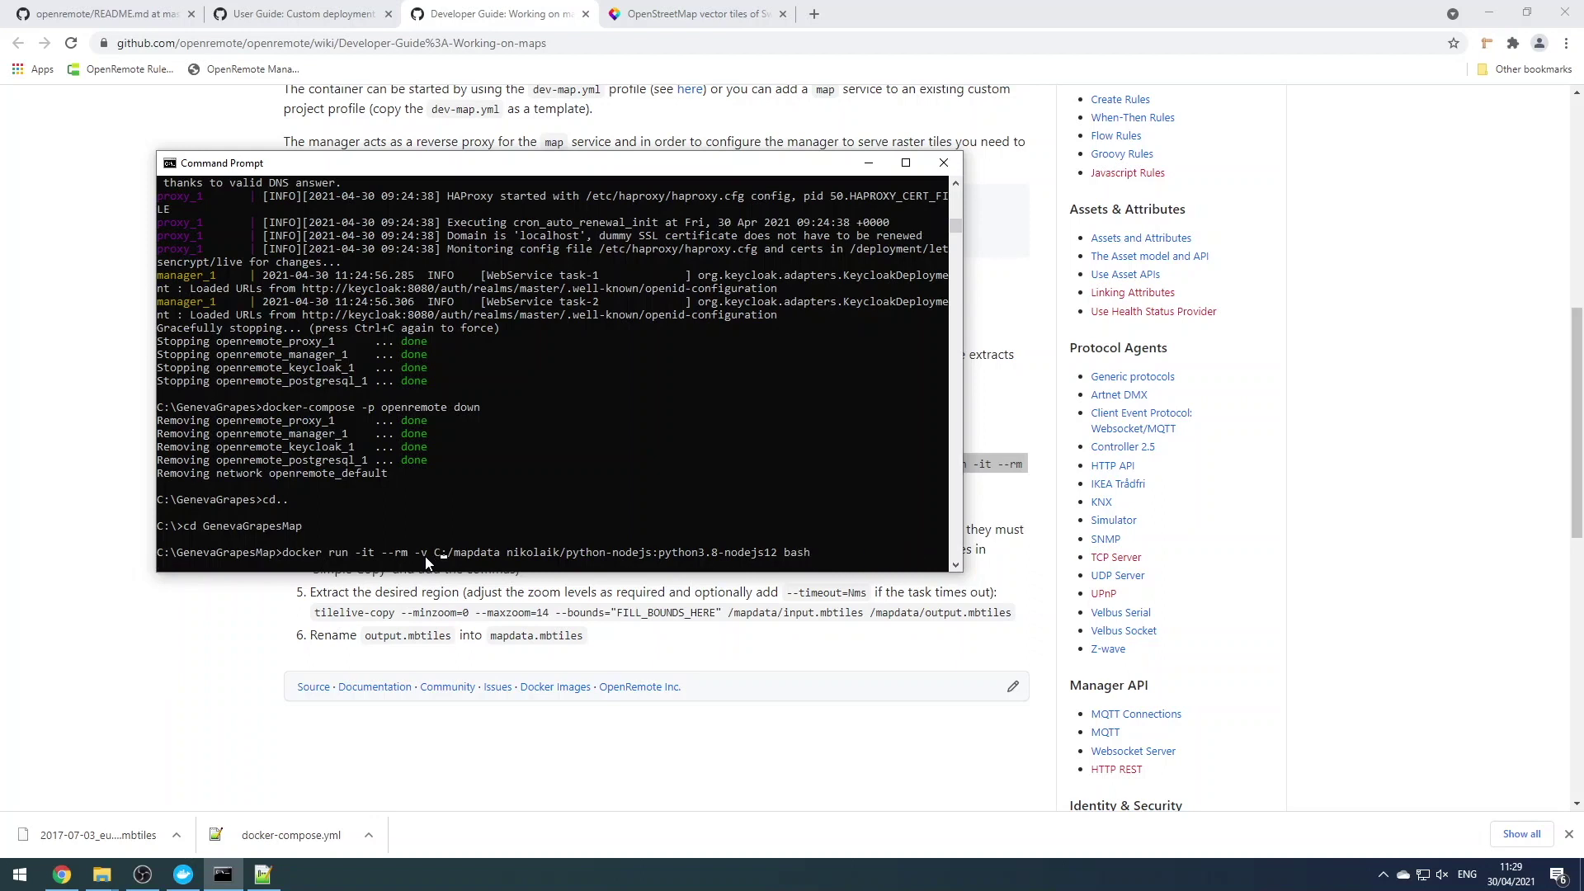
pyautogui.write(':/')
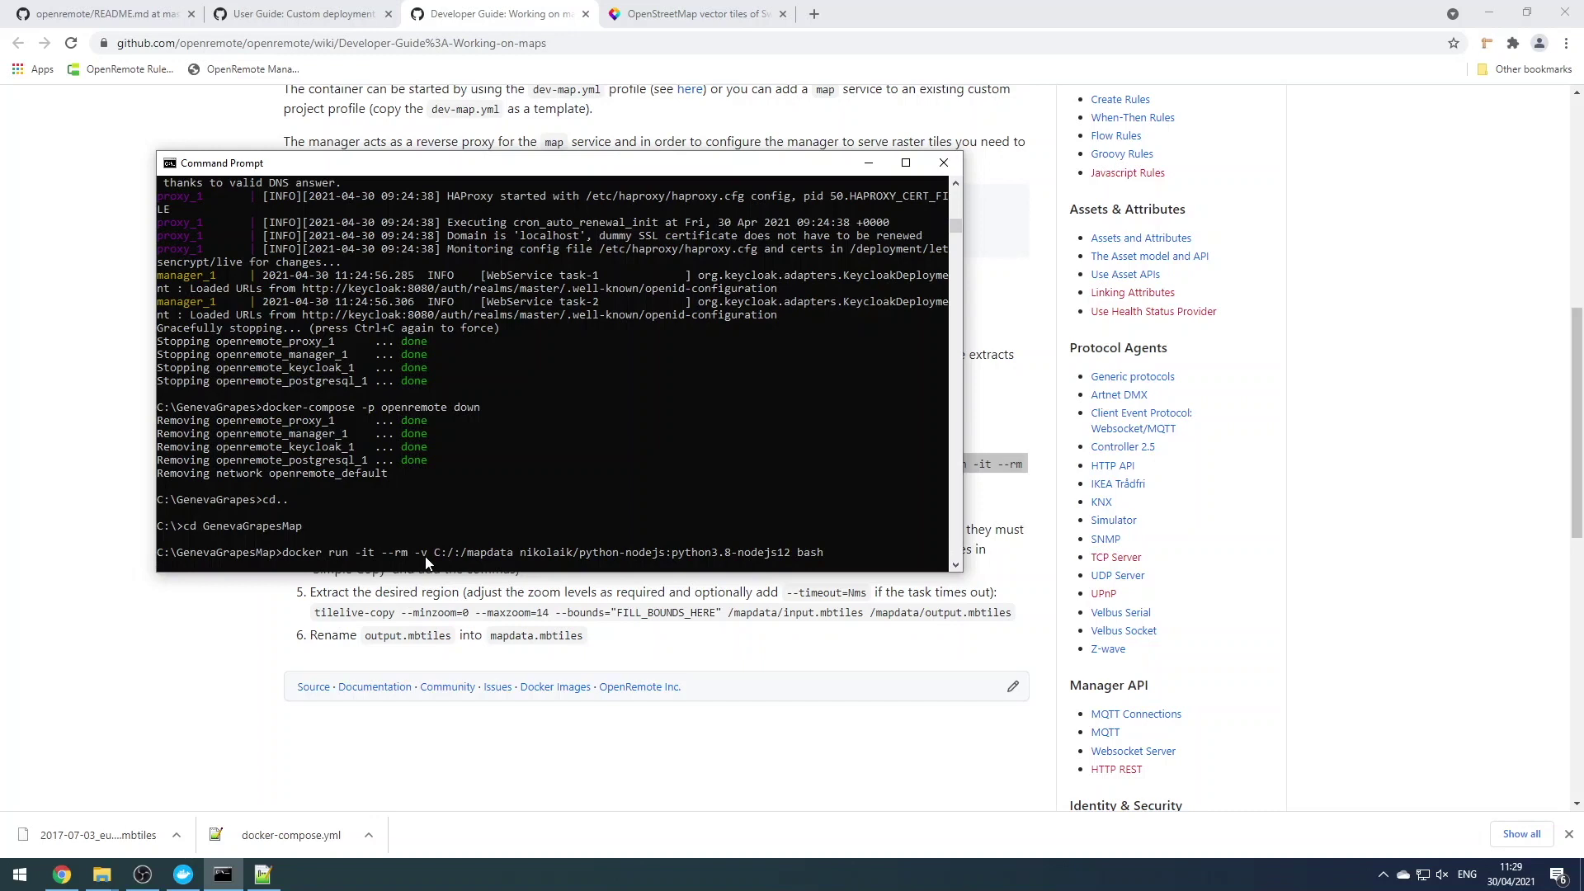
pyautogui.write('GenevaG')
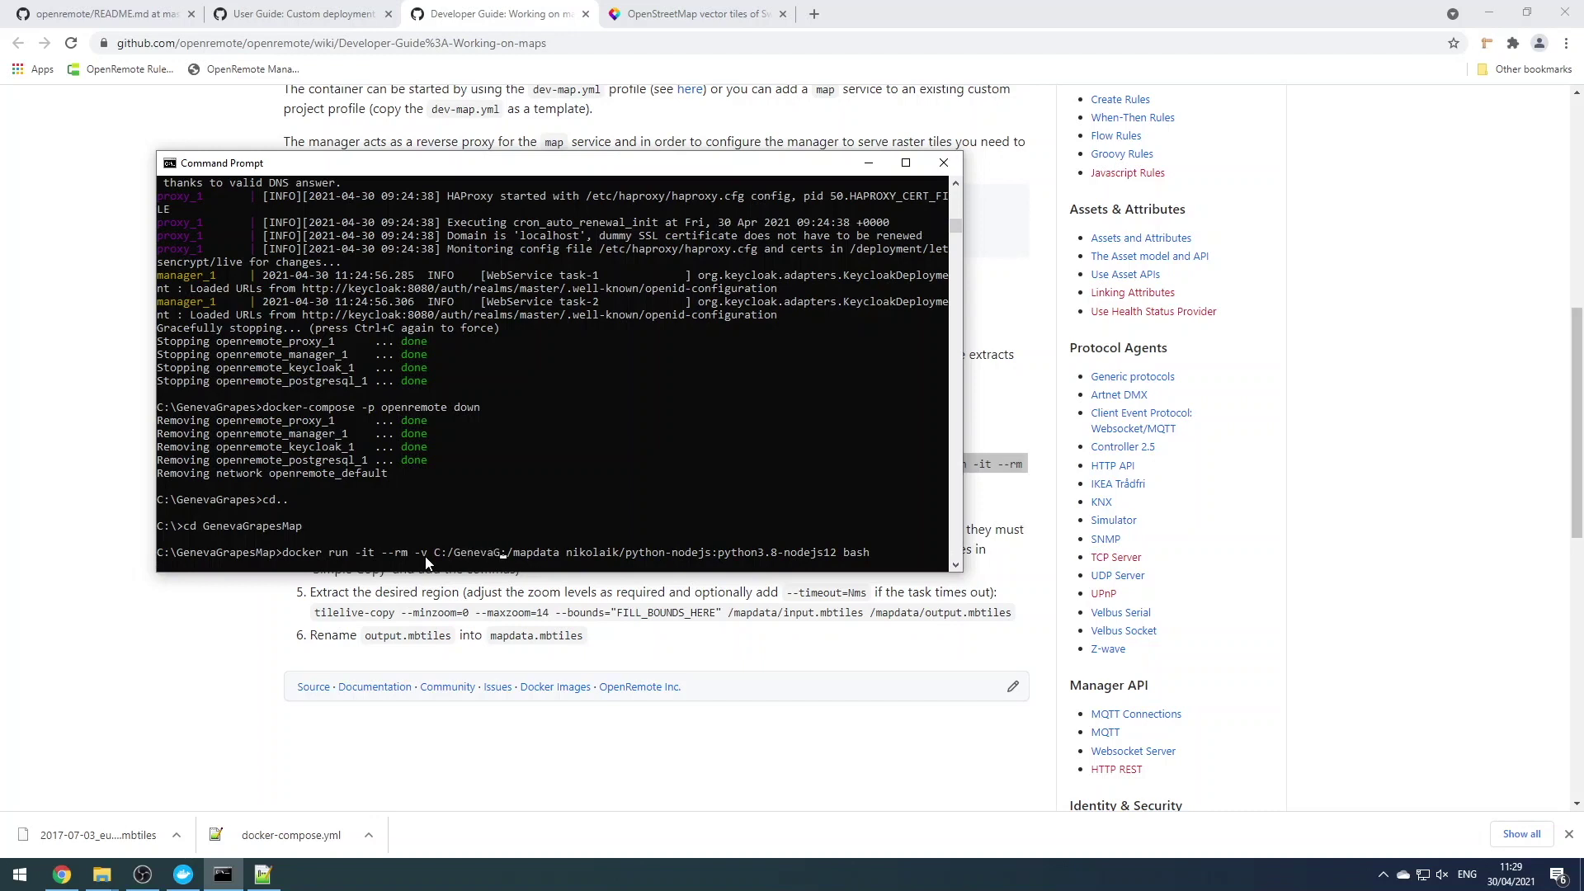
pyautogui.write('rapesMap')
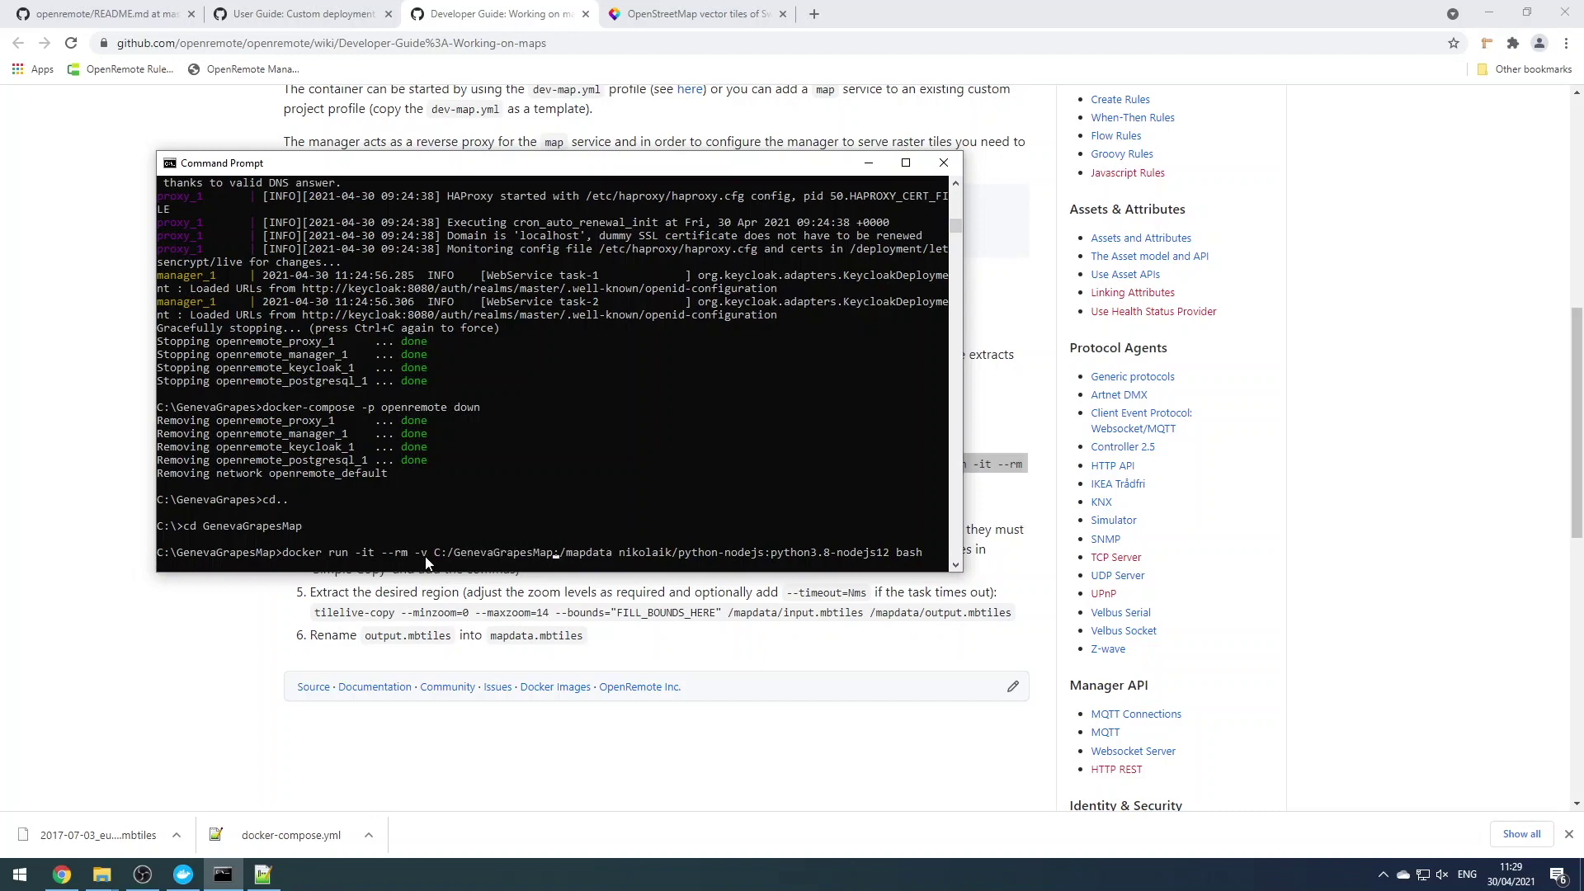
pyautogui.press('Return')
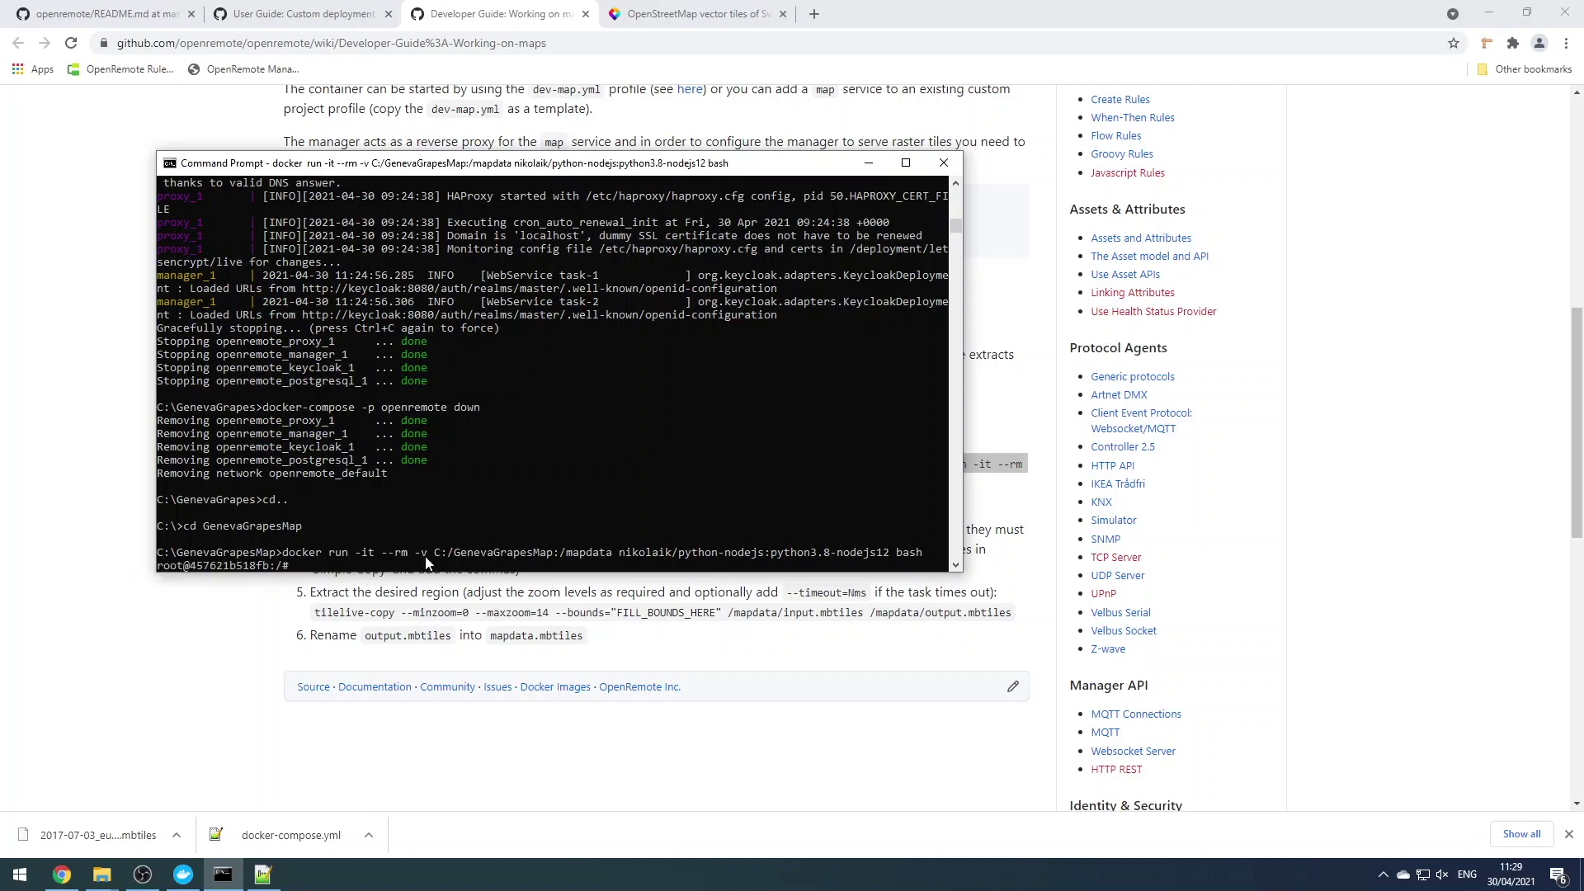
pyautogui.hotkey('alt', 'Tab')
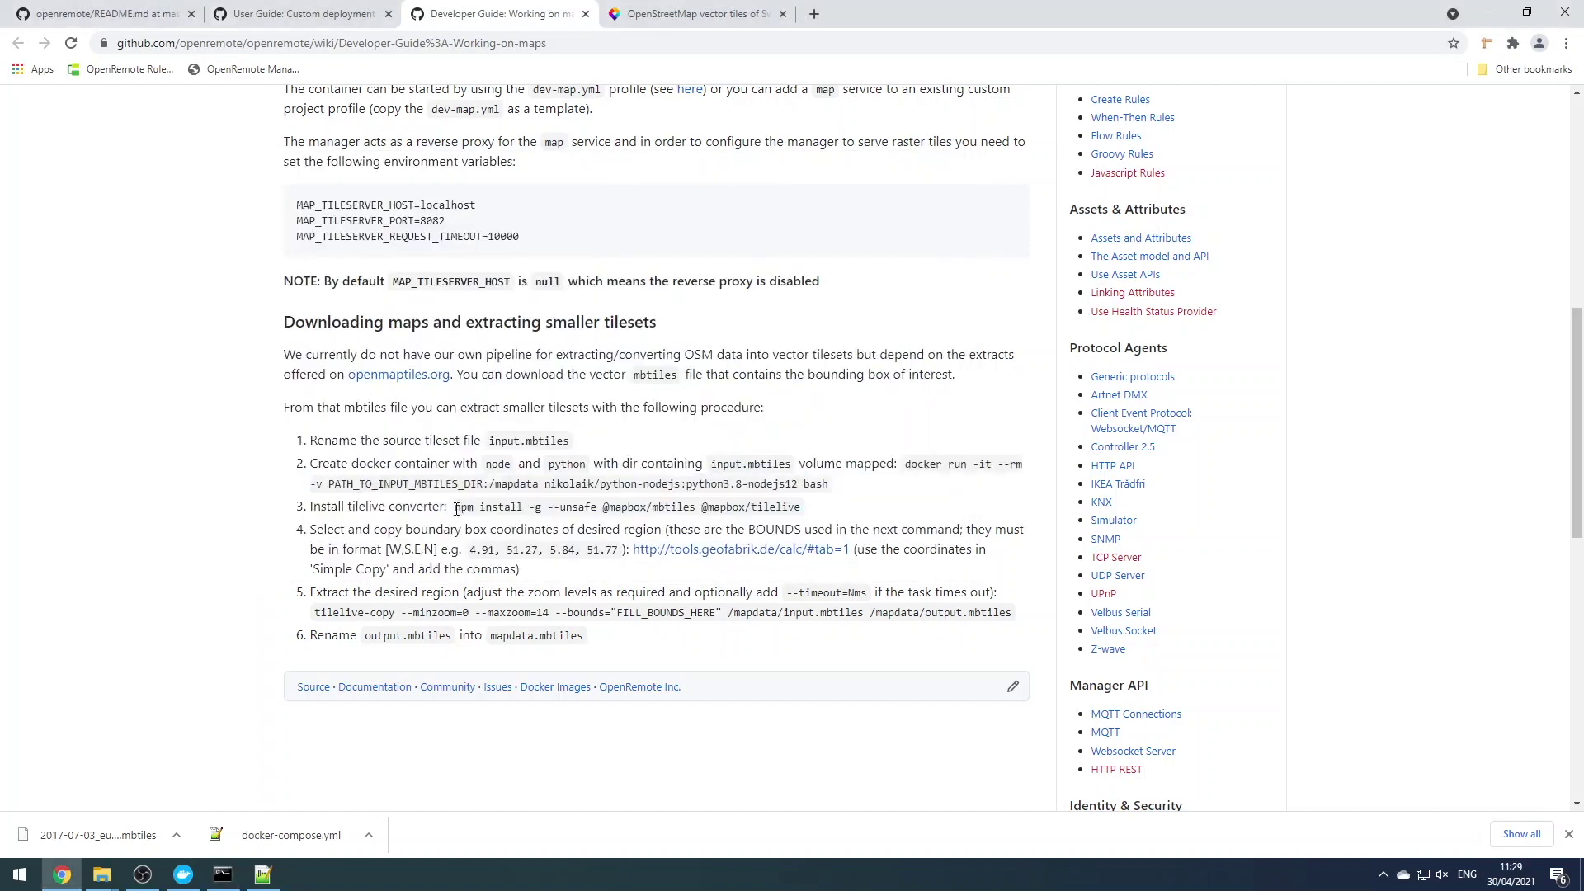
pyautogui.moveTo(456, 508); pyautogui.dragTo(797, 505)
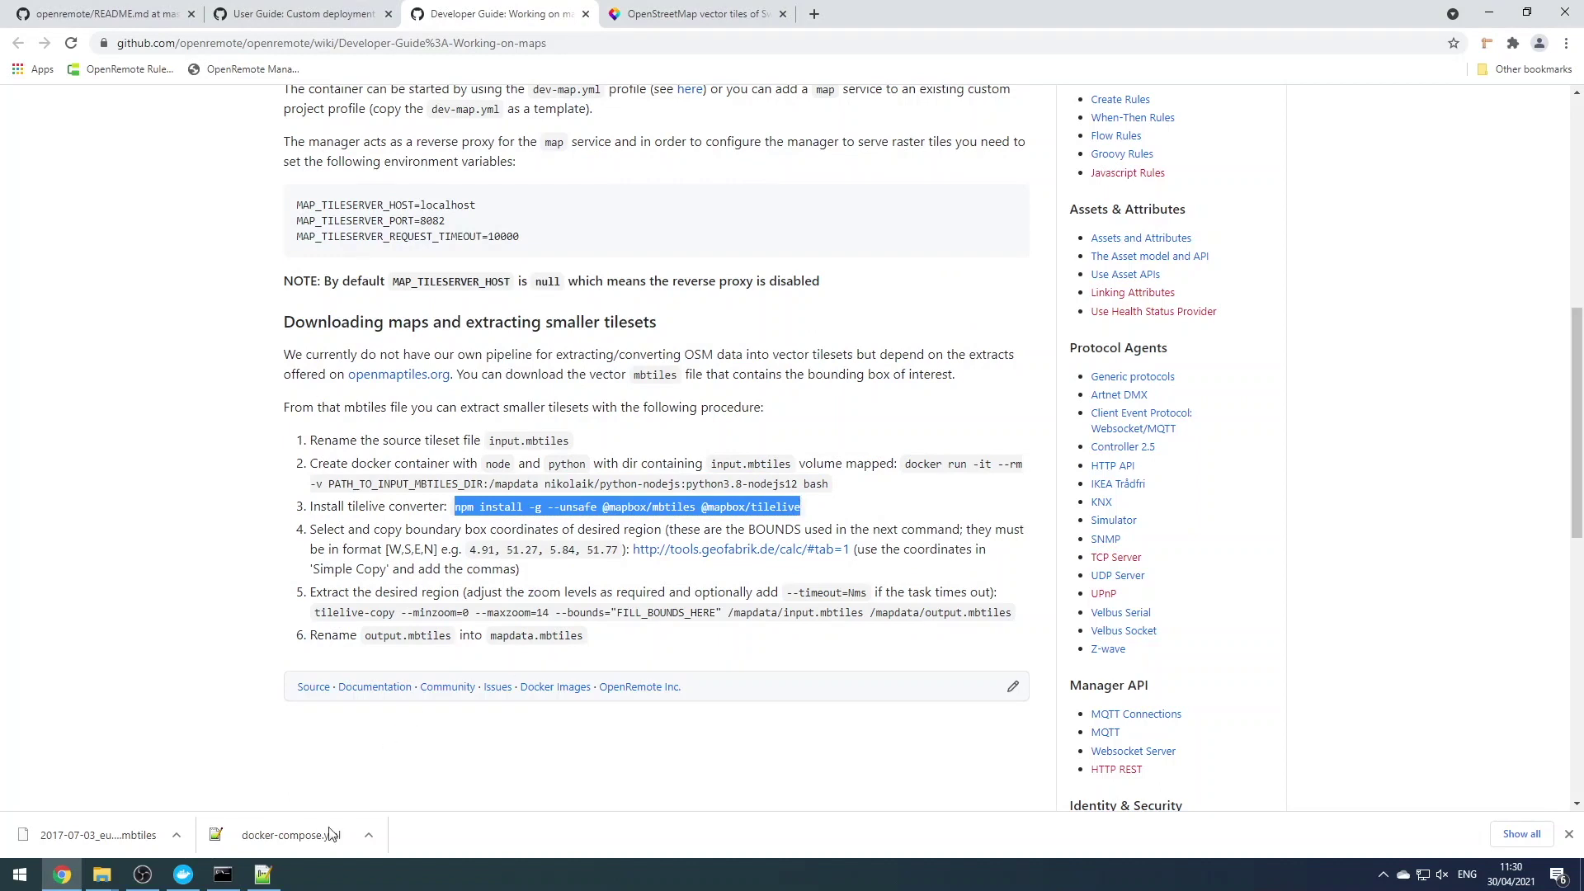
pyautogui.click(229, 881)
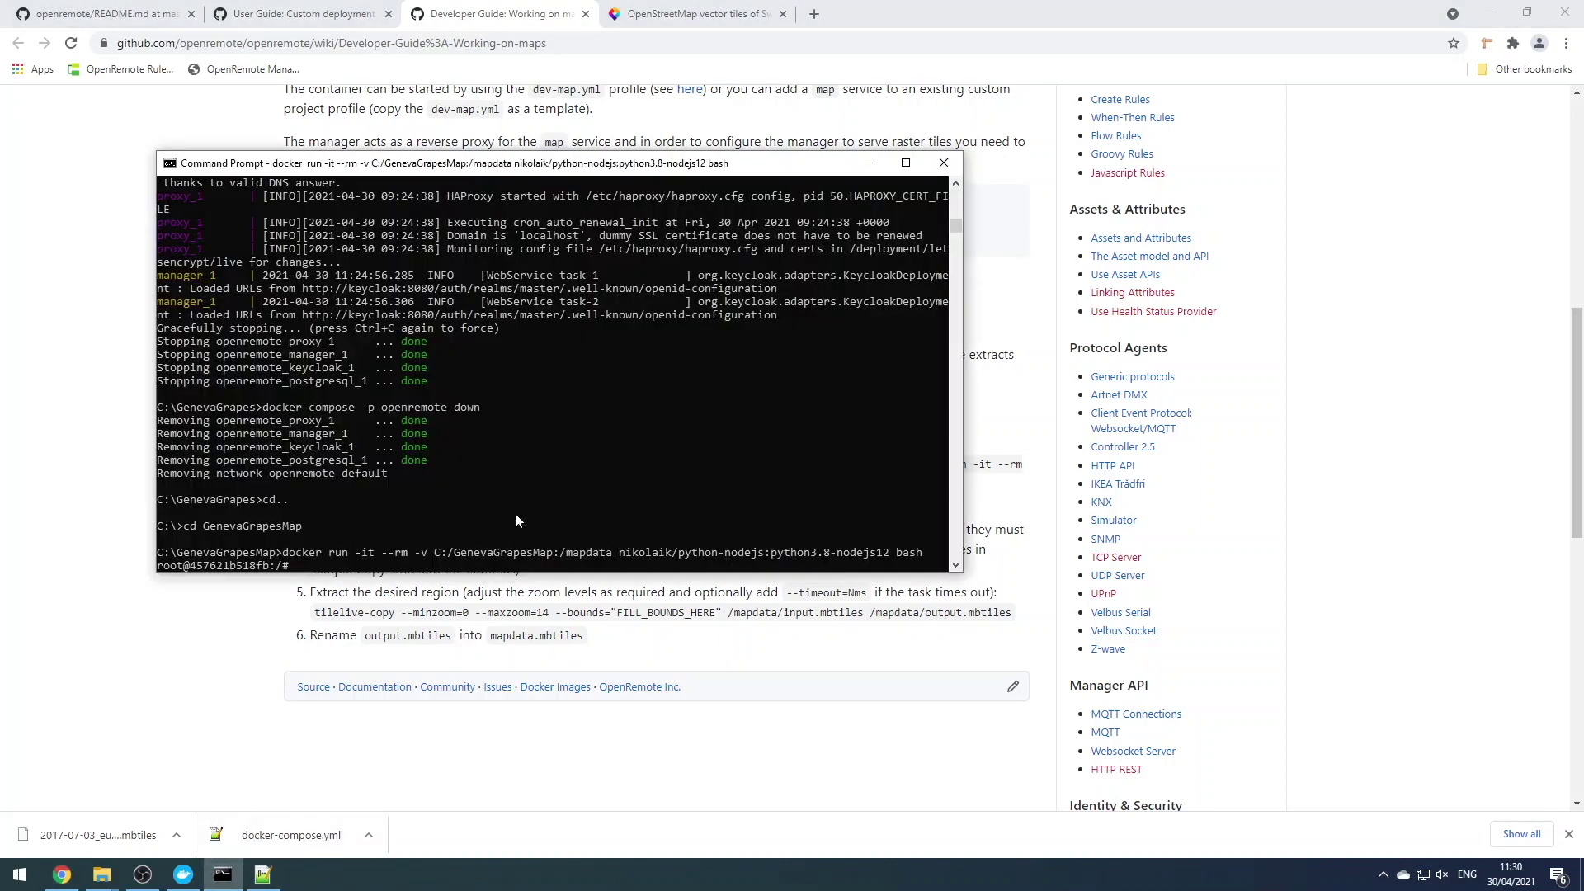
pyautogui.rightClick(396, 569)
pyautogui.press('Return')
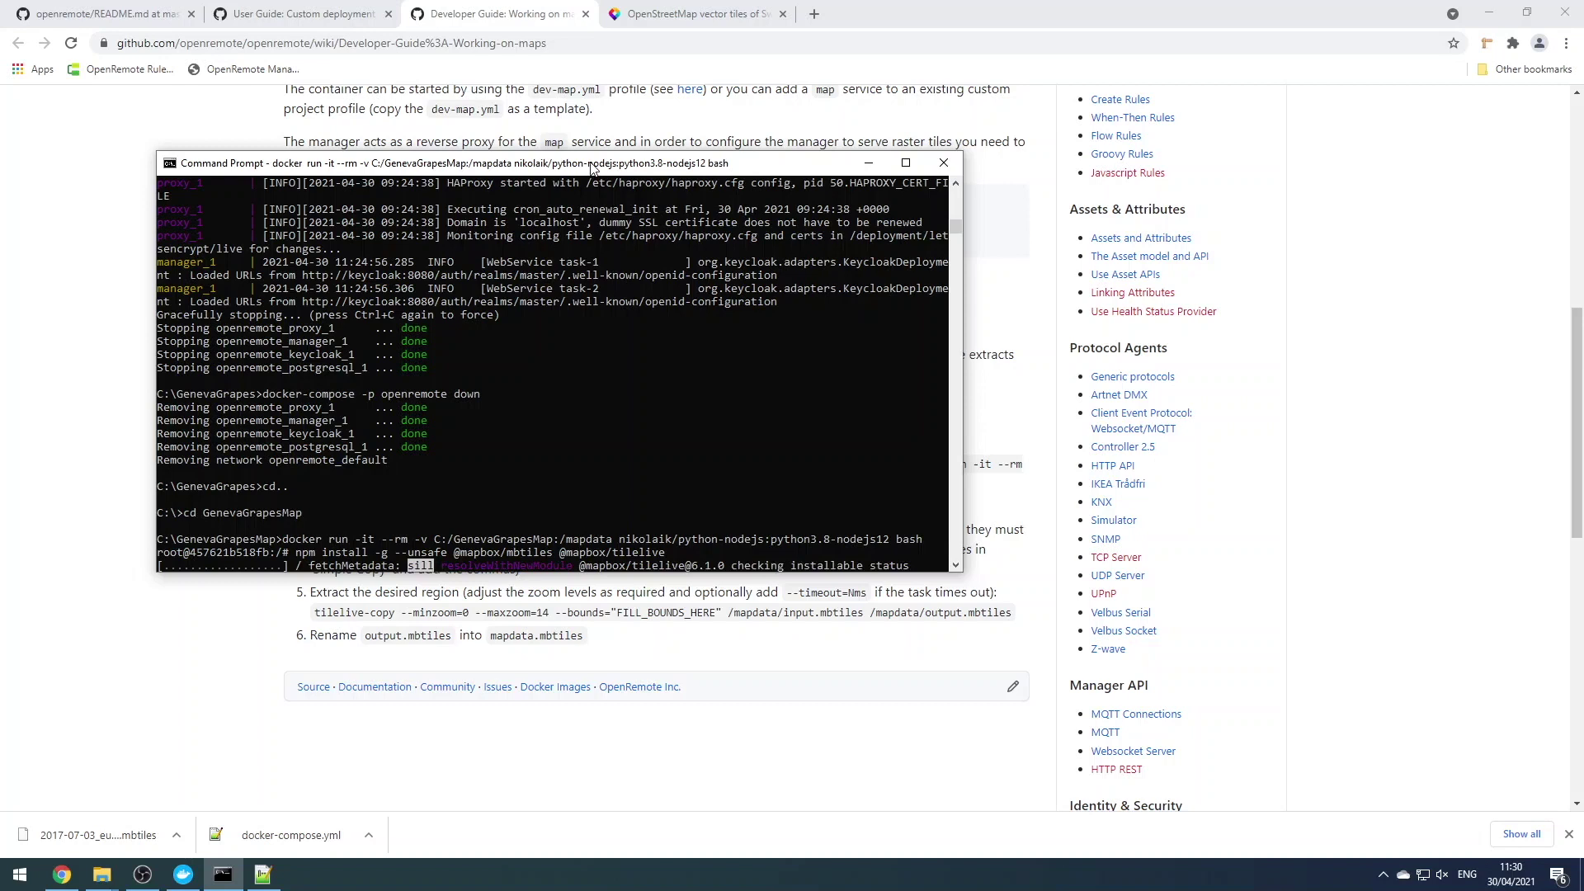
pyautogui.click(485, 591)
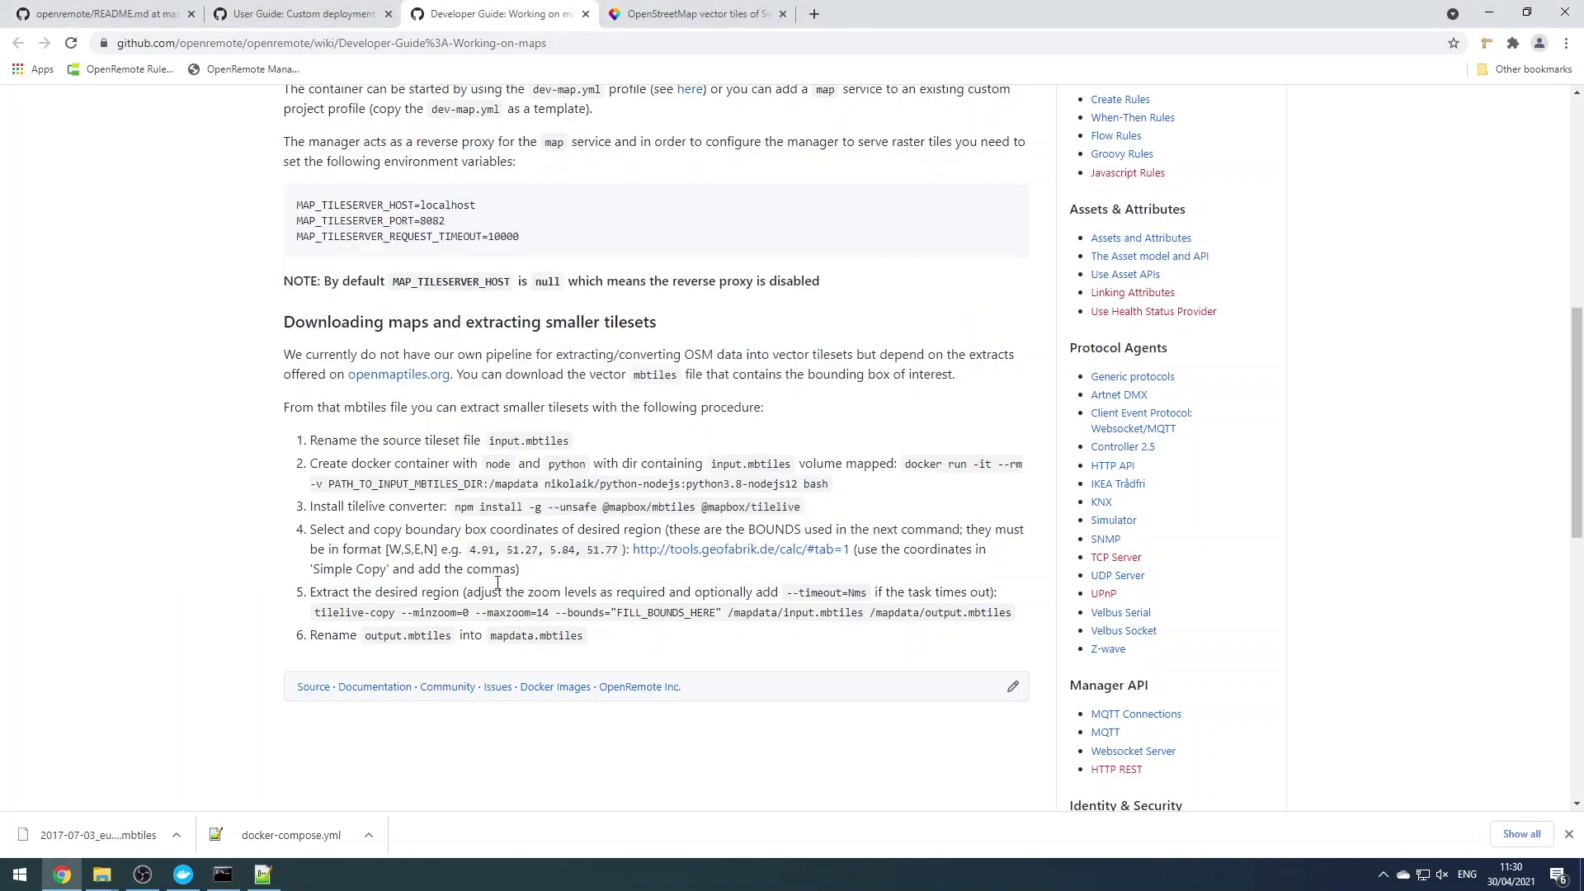
# In the Geofabrik Tile Calculator, search 'geneva' and fit the bounding box around Geneva
pyautogui.middleClick(682, 552)
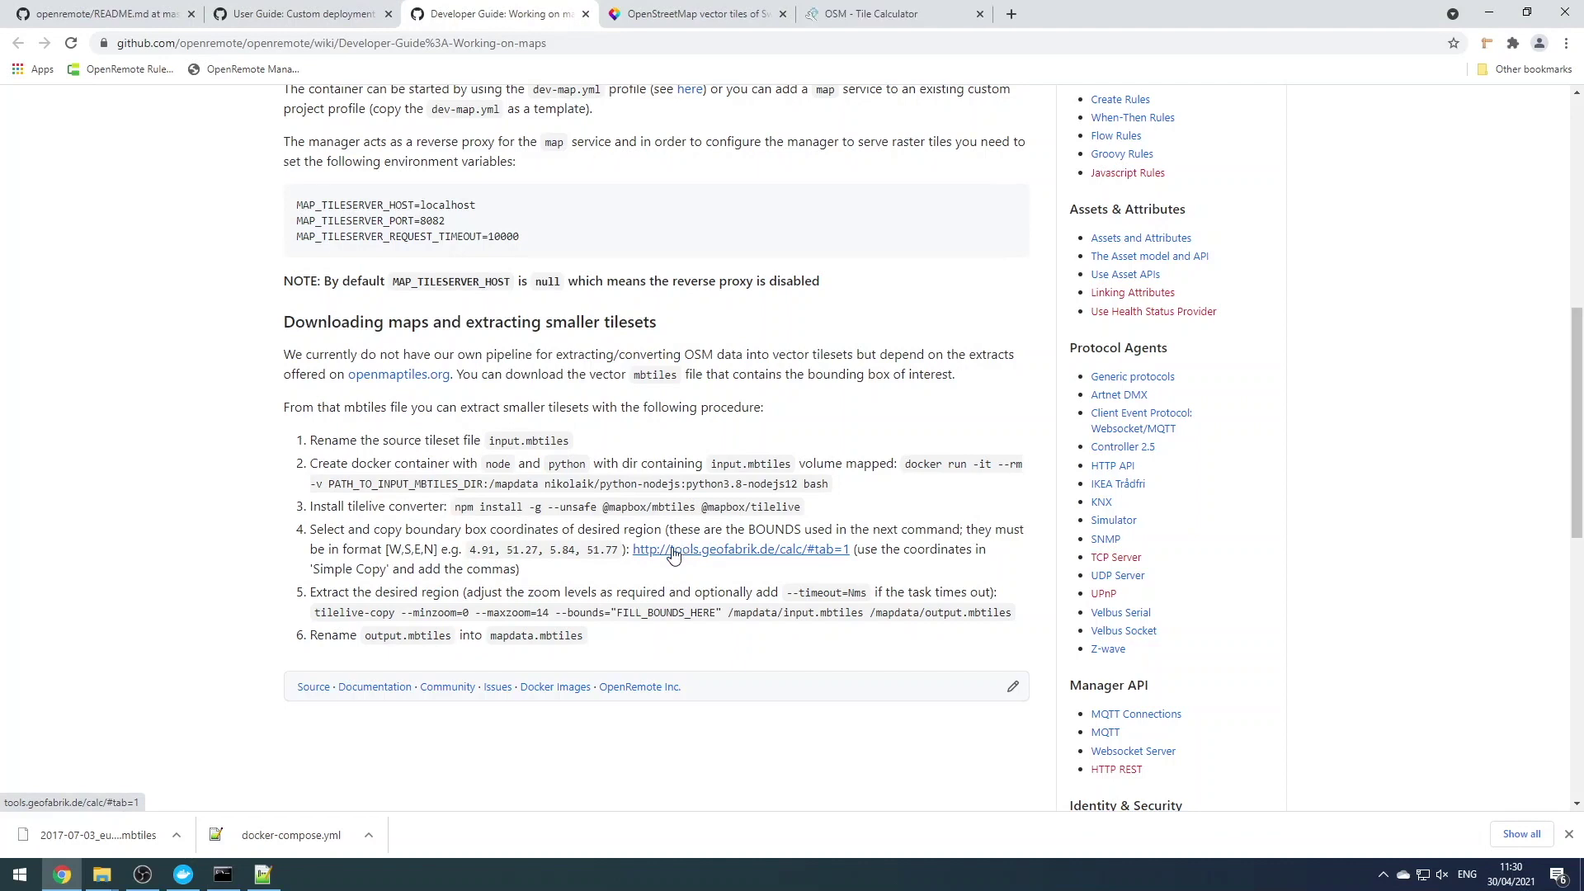
pyautogui.click(875, 19)
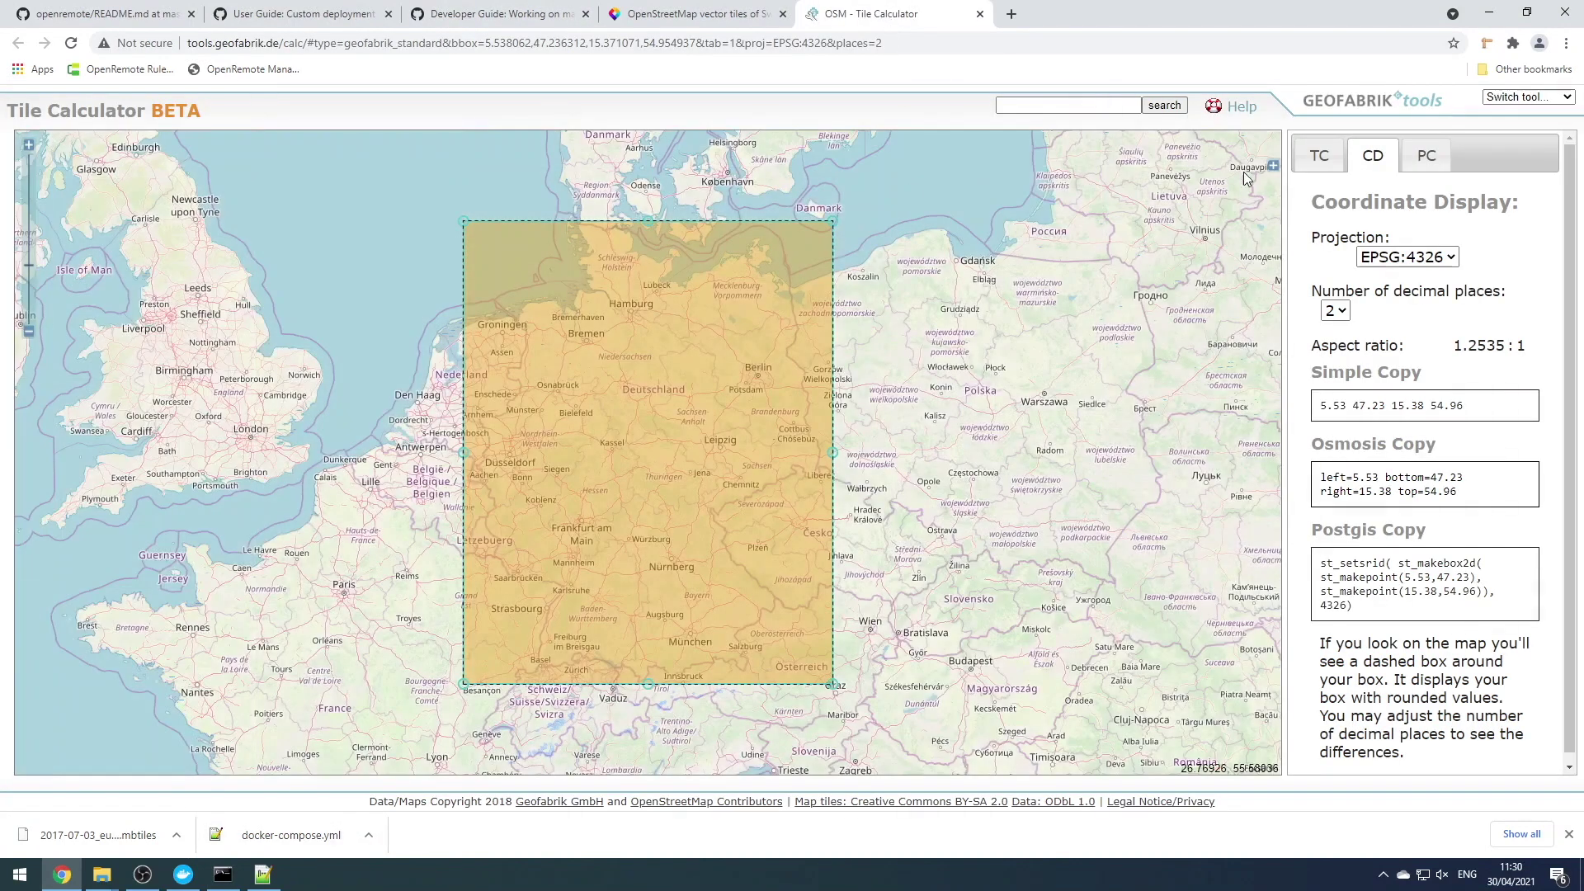
pyautogui.click(1051, 104)
pyautogui.write('geneva')
pyautogui.press('Return')
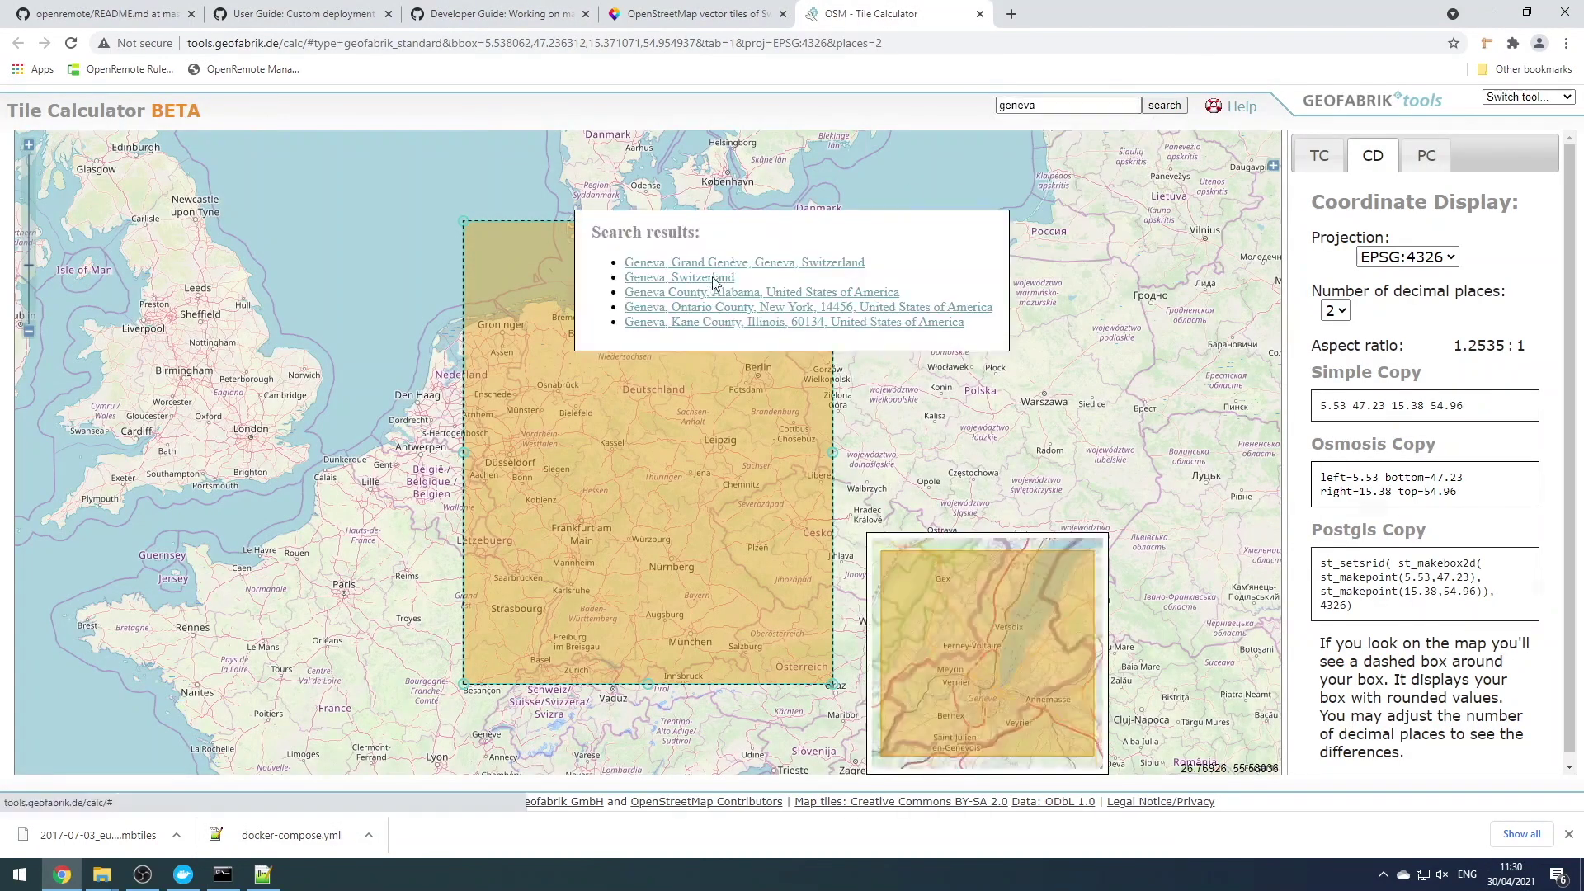
pyautogui.click(736, 262)
pyautogui.scroll(-1, 727, 392)
pyautogui.moveTo(841, 322); pyautogui.dragTo(849, 173)
pyautogui.moveTo(970, 316); pyautogui.dragTo(916, 439)
pyautogui.moveTo(798, 295); pyautogui.dragTo(800, 275)
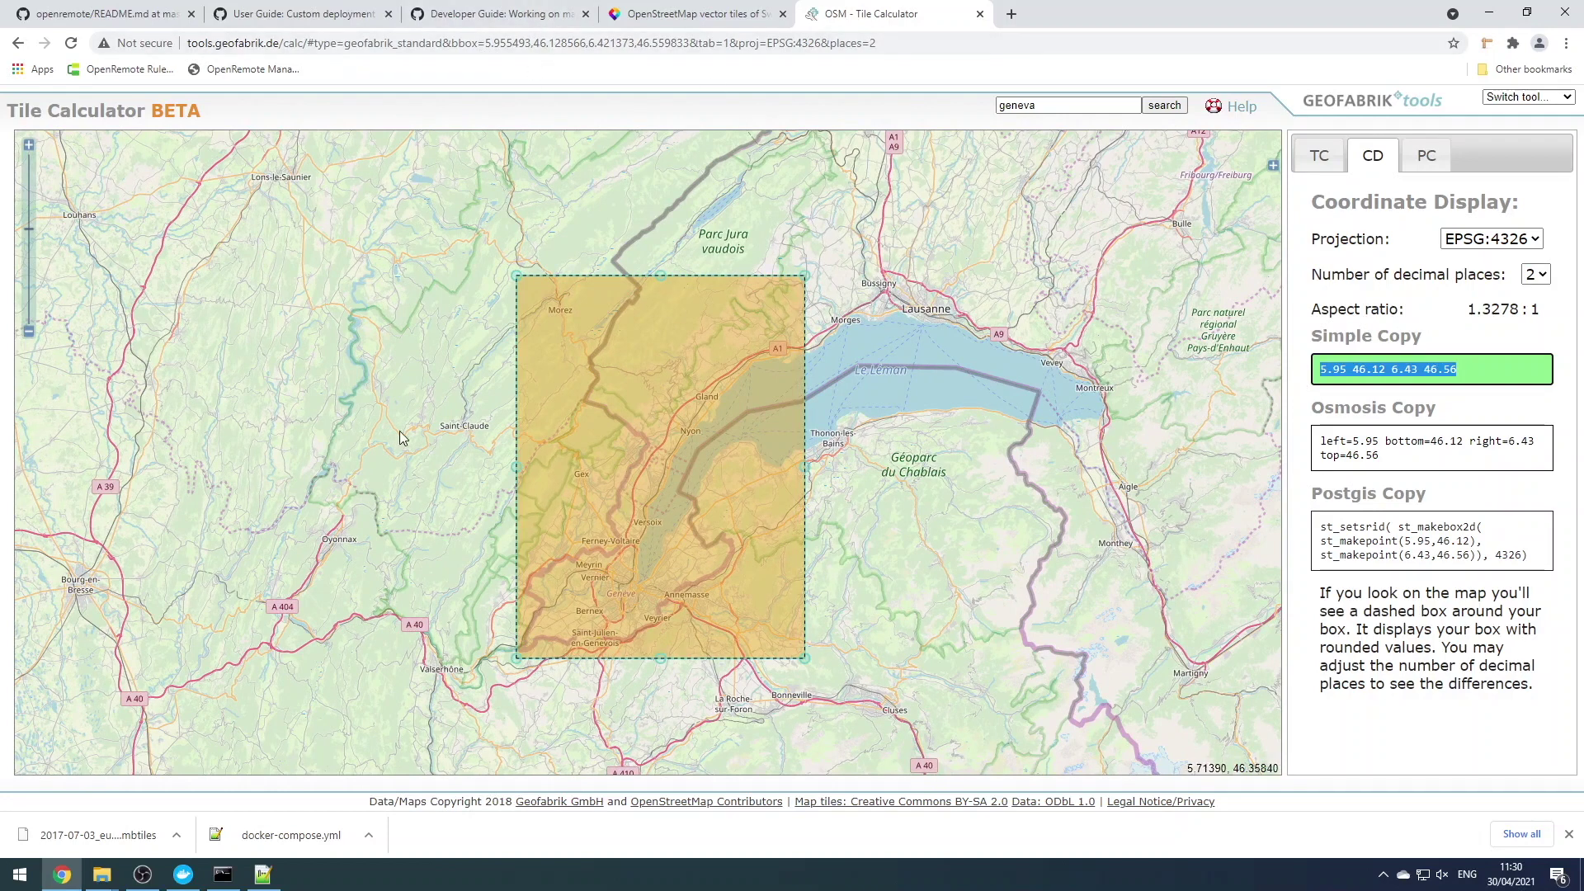
# Paste the bounds 5.95 46.12 6.43 46.56 into a new Notepad++ document
pyautogui.click(263, 874)
pyautogui.hotkey('ctrl', 'n')
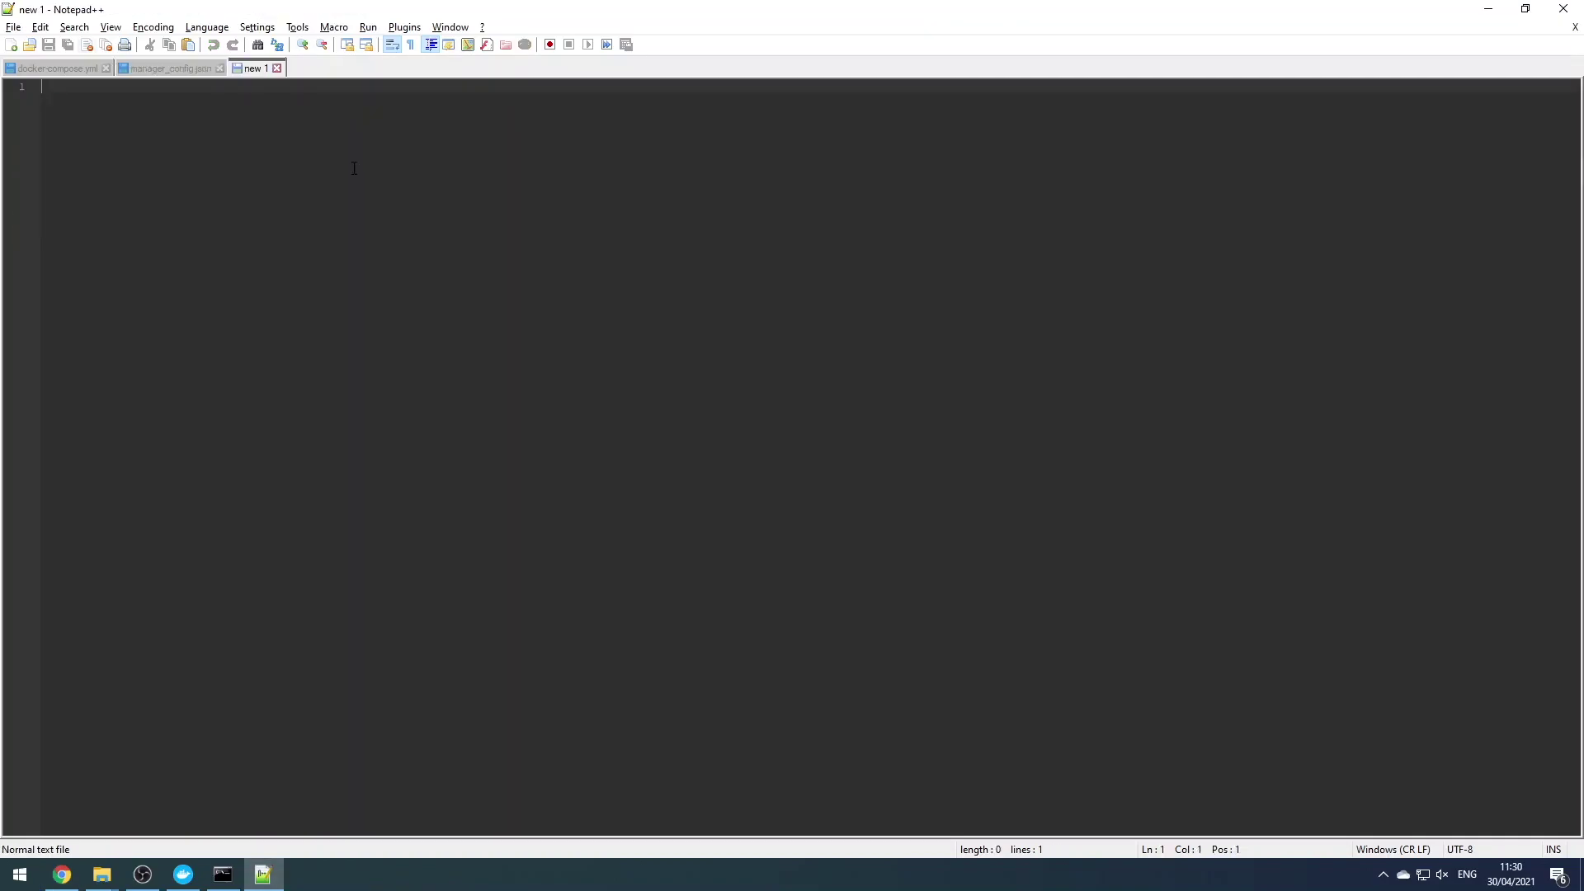
pyautogui.write('5.95 46.12 6.43 46.56')
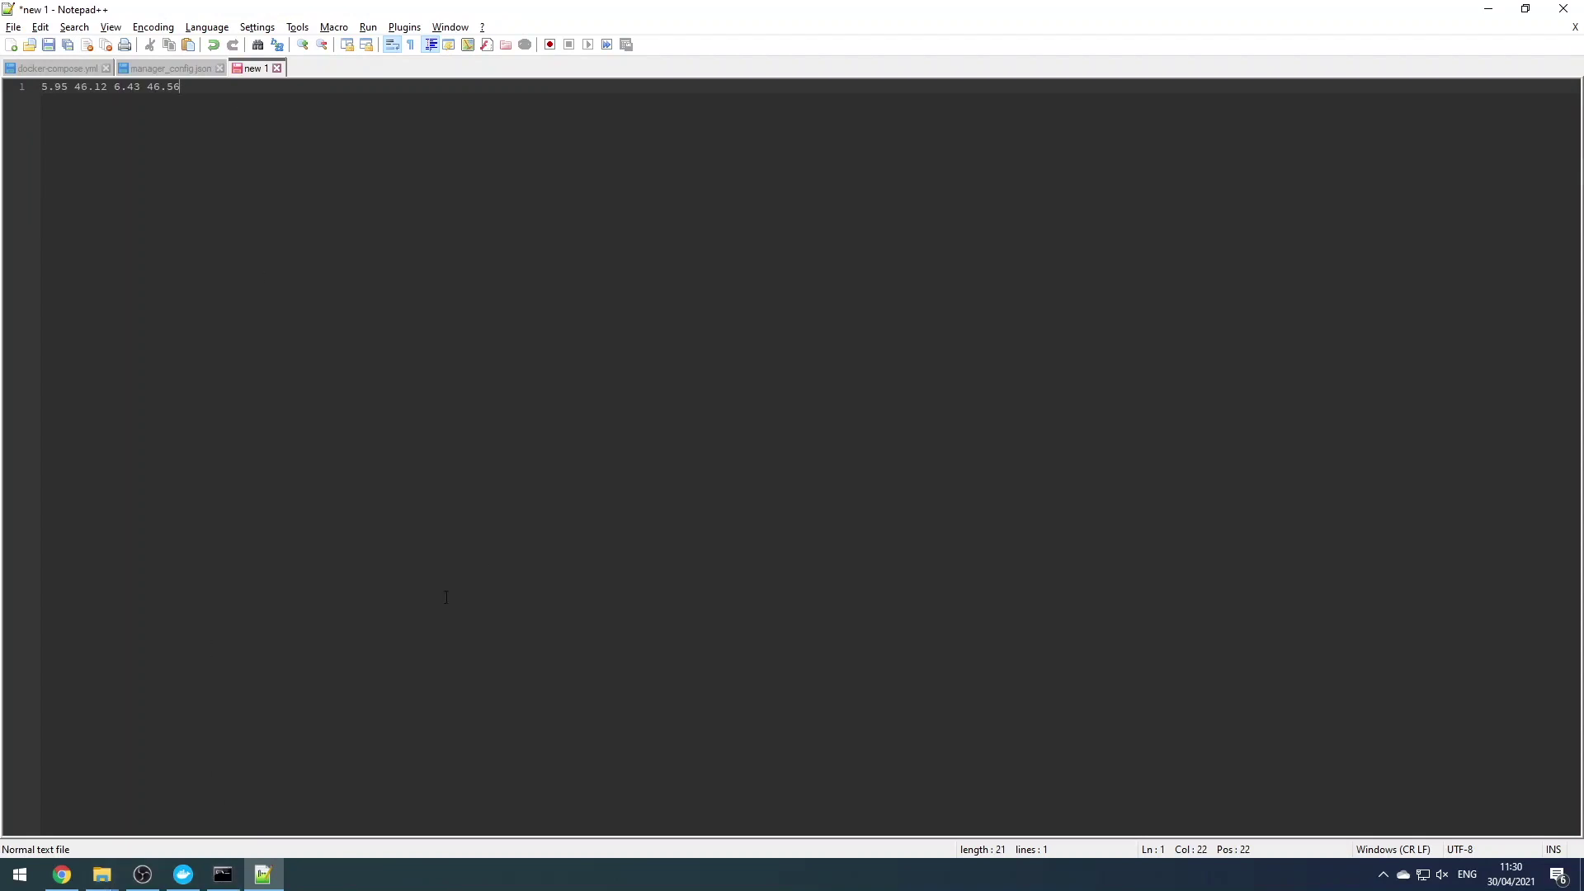
pyautogui.click(62, 875)
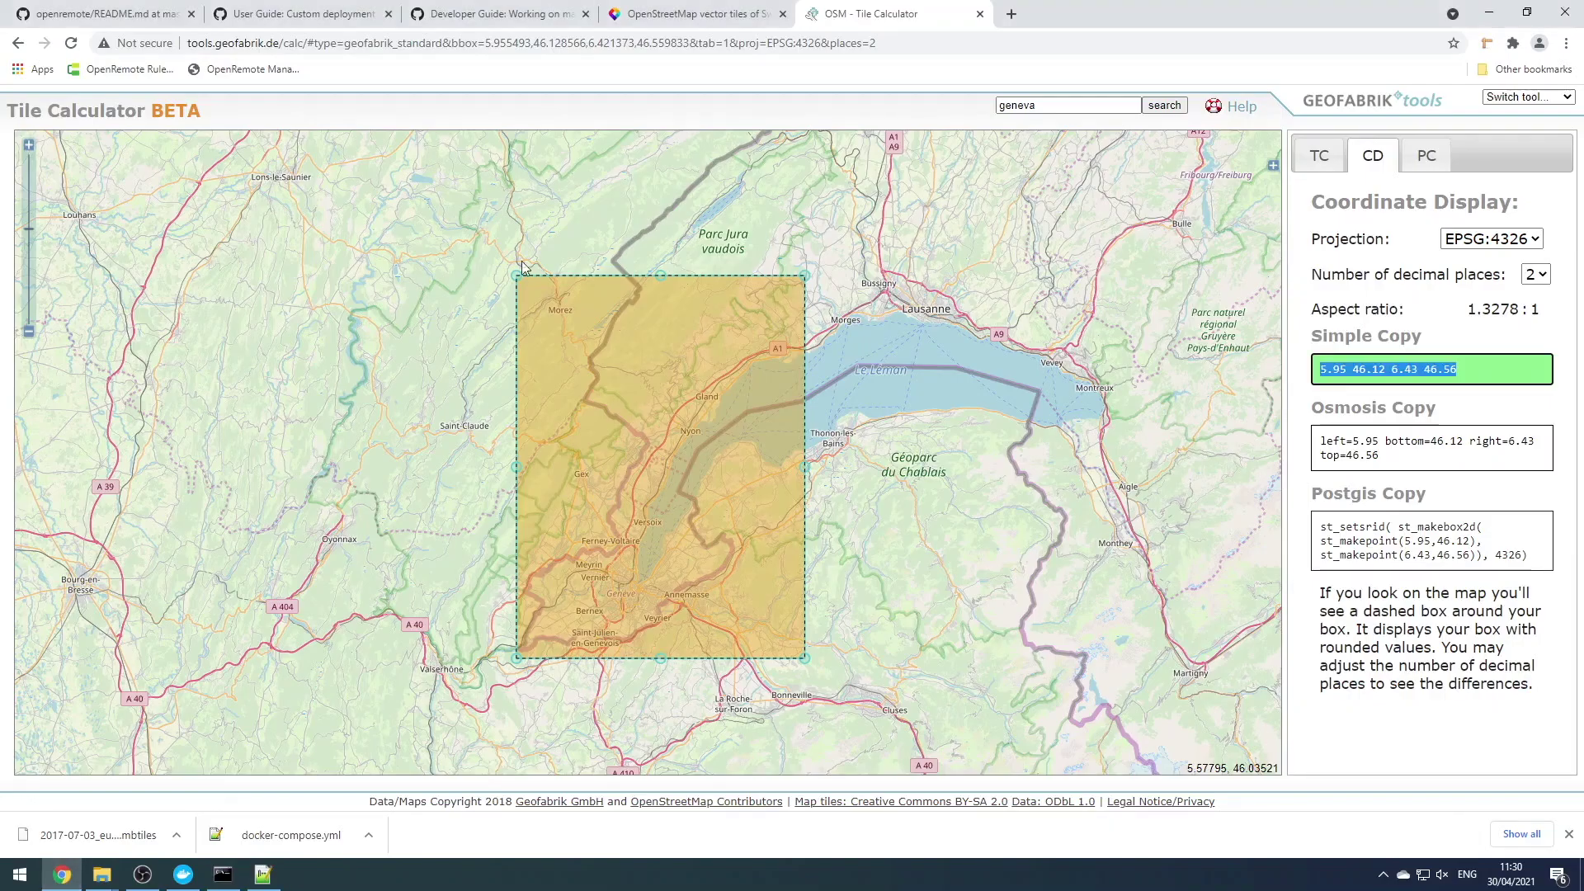
pyautogui.click(493, 19)
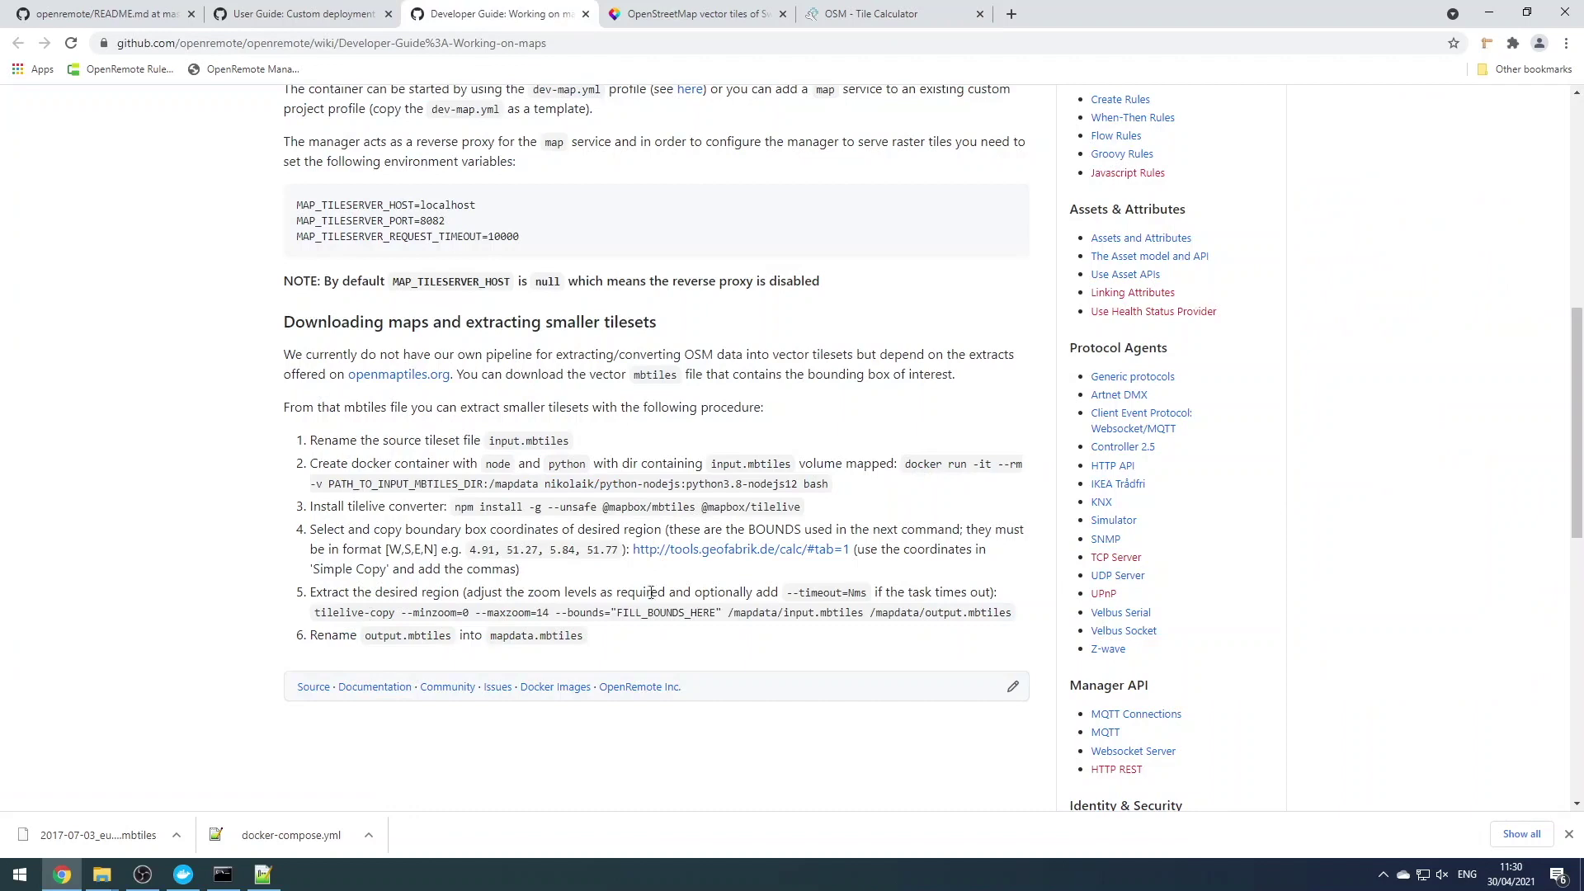
# Paste the wiki's tilelive-copy command into the container and copy the Geneva bounds from the note
pyautogui.moveTo(317, 613); pyautogui.dragTo(1015, 614)
pyautogui.hotkey('ctrl', 'c')
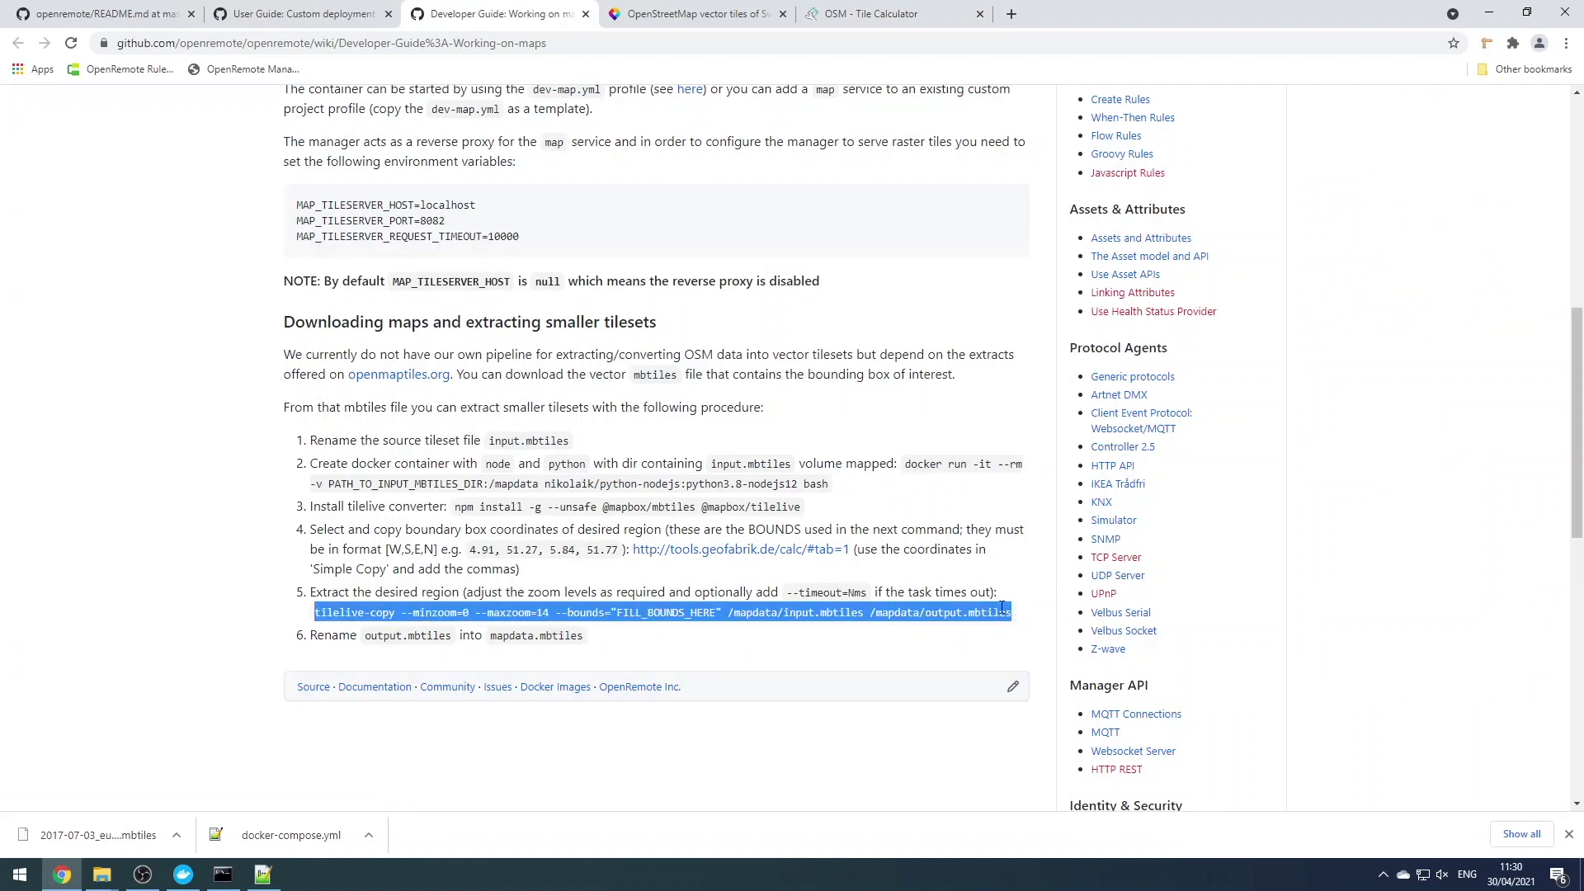
pyautogui.click(222, 874)
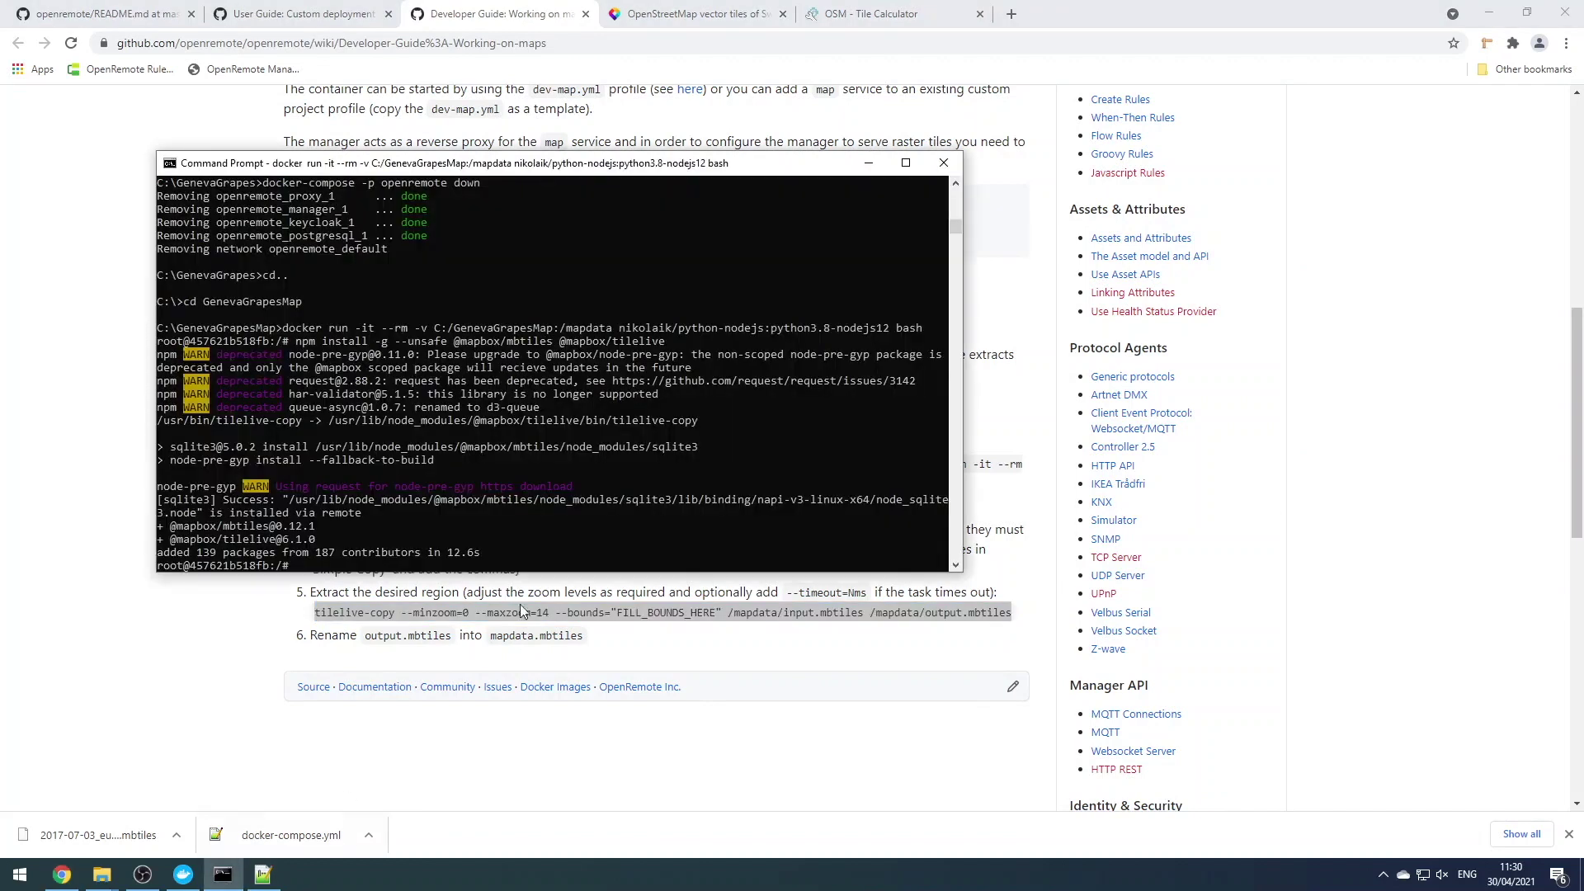
pyautogui.rightClick(391, 569)
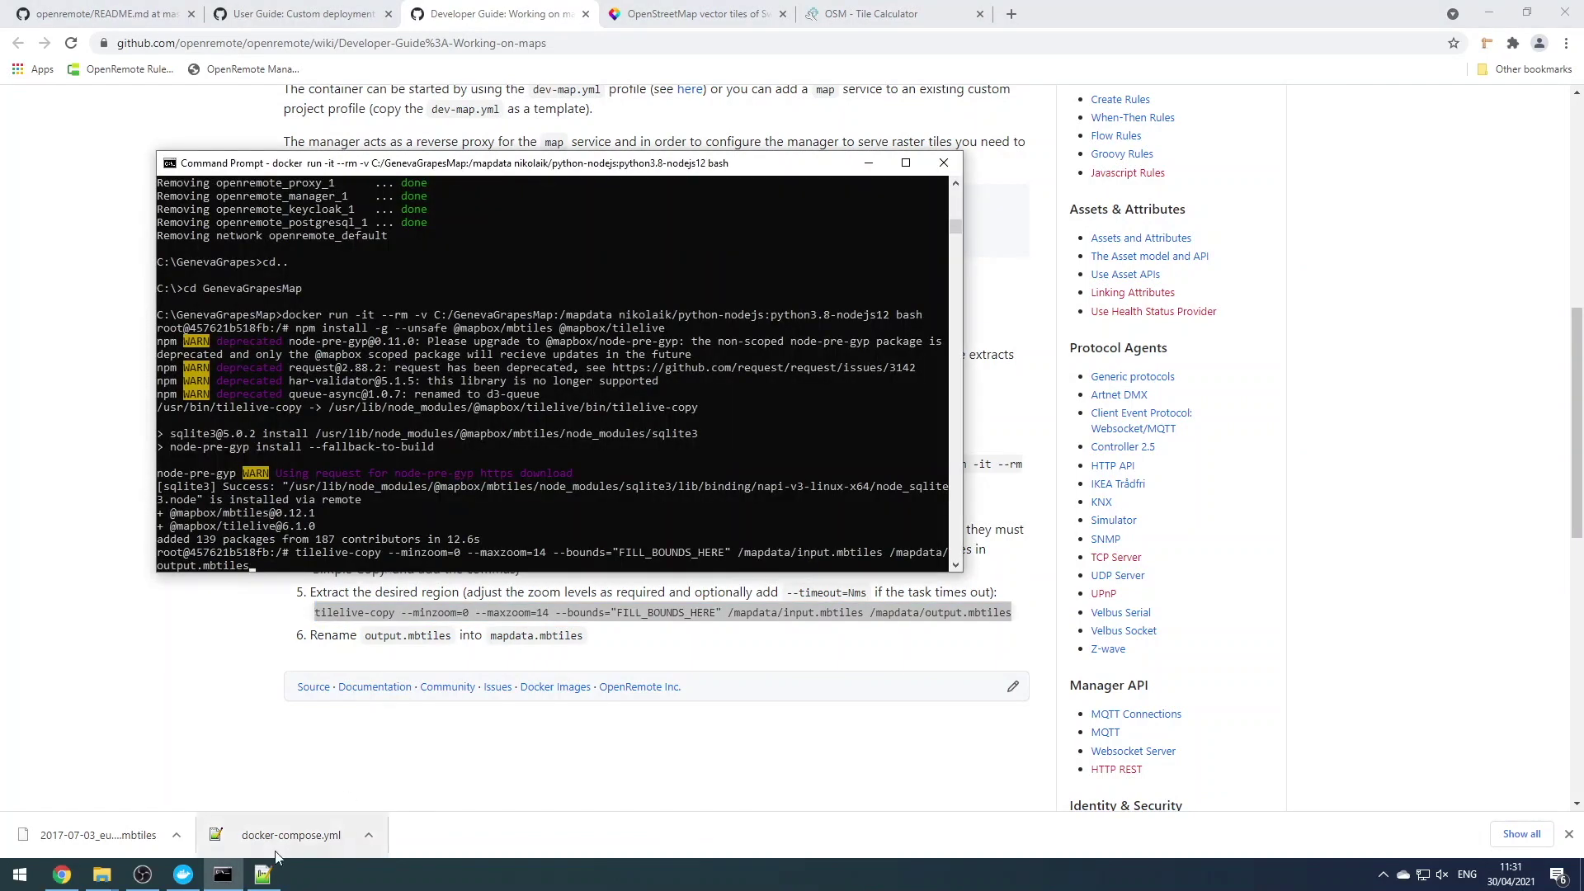
pyautogui.click(262, 874)
pyautogui.moveTo(296, 86); pyautogui.dragTo(36, 91)
pyautogui.hotkey('ctrl', 'c')
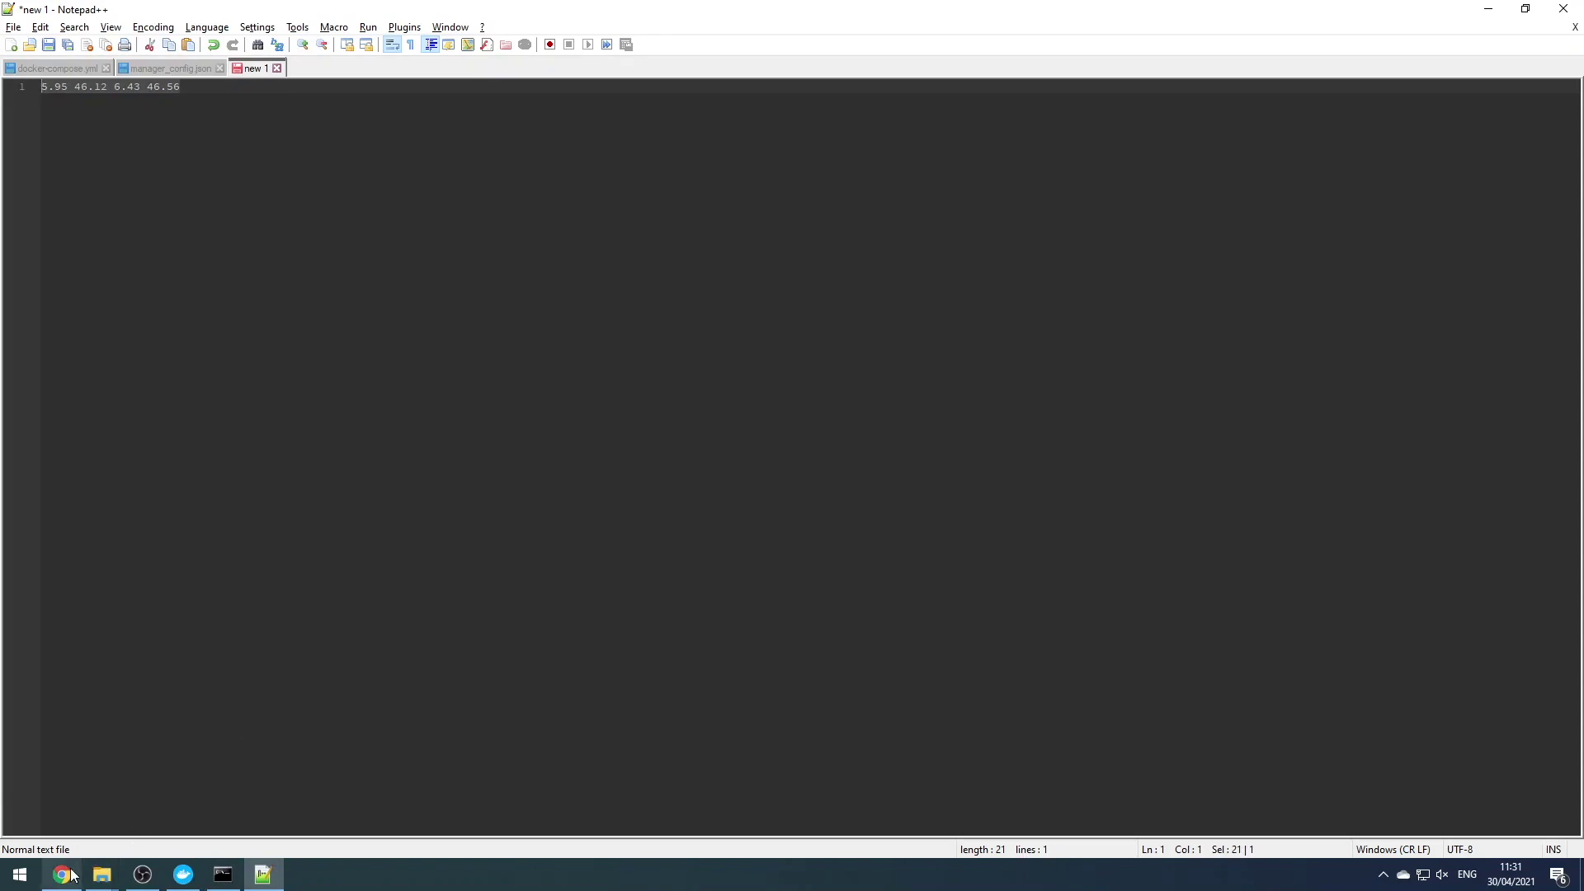
pyautogui.click(62, 875)
pyautogui.click(223, 875)
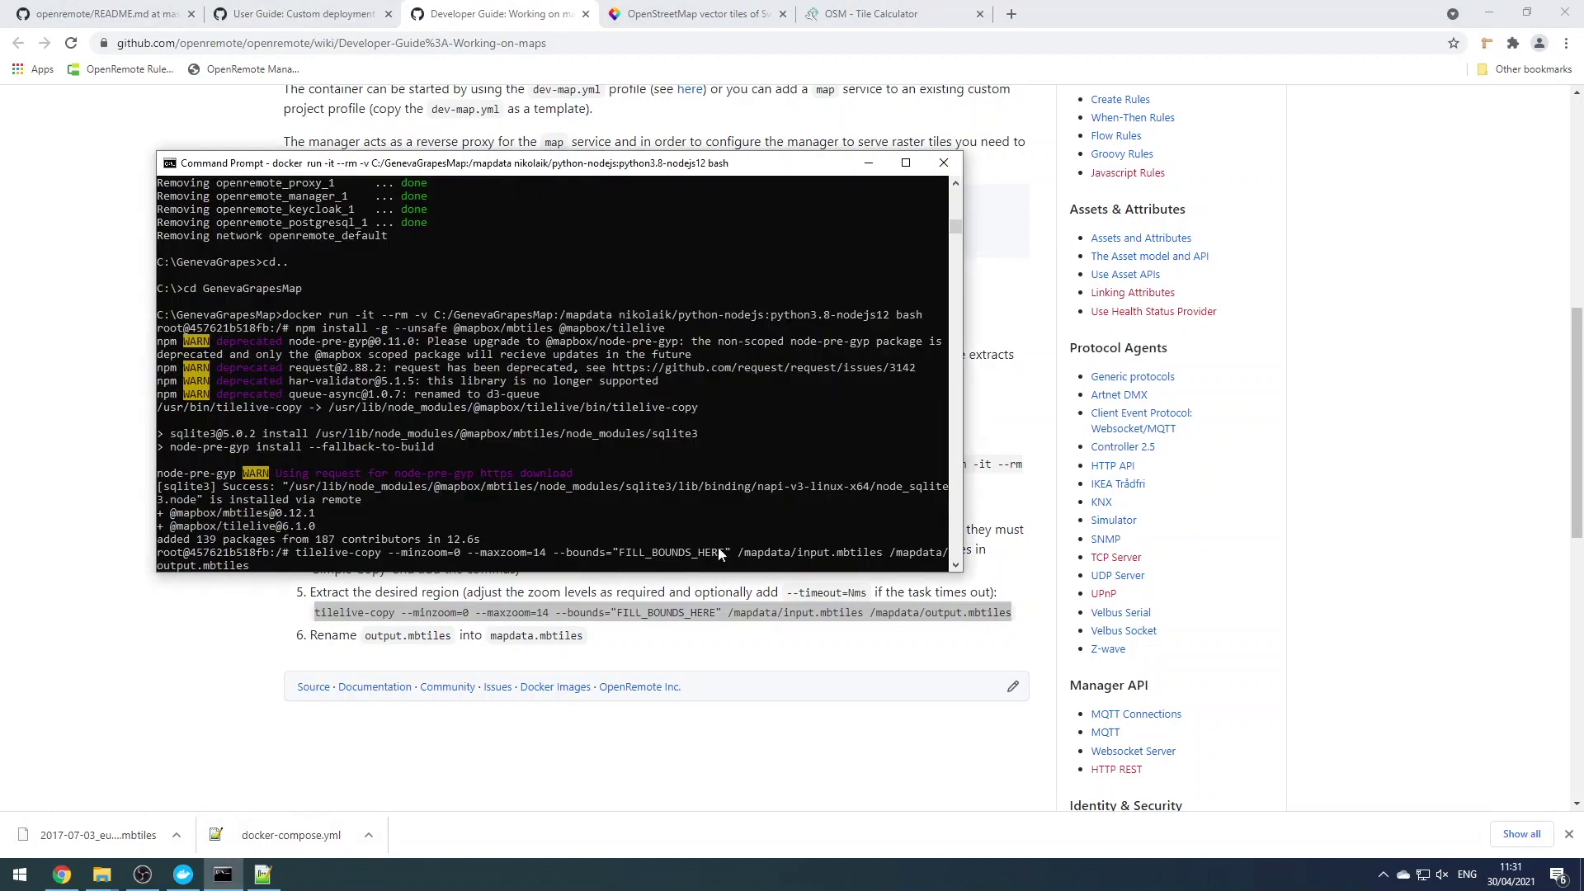
# Replace FILL_BOUNDS_HERE with '5.95, 46.12, 6.43, 46.56' and run the zoom 0–14 extraction
pyautogui.press('Left')
pyautogui.press('Left')
pyautogui.press('Left')
pyautogui.press('Left')
pyautogui.press('Left')
pyautogui.press('Left')
pyautogui.press('Left')
pyautogui.press('Left')
pyautogui.press('Left')
pyautogui.press('Left')
pyautogui.press('Left')
pyautogui.press('Left')
pyautogui.press('Left')
pyautogui.press('Left')
pyautogui.press('Left')
pyautogui.press('Left')
pyautogui.press('Left')
pyautogui.press('Left')
pyautogui.press('Left')
pyautogui.press('Left')
pyautogui.press('BackSpace')
pyautogui.press('BackSpace')
pyautogui.press('BackSpace')
pyautogui.press('BackSpace')
pyautogui.press('BackSpace')
pyautogui.press('BackSpace')
pyautogui.press('BackSpace')
pyautogui.press('BackSpace')
pyautogui.press('BackSpace')
pyautogui.press('BackSpace')
pyautogui.press('BackSpace')
pyautogui.press('BackSpace')
pyautogui.press('BackSpace')
pyautogui.press('BackSpace')
pyautogui.press('BackSpace')
pyautogui.press('BackSpace')
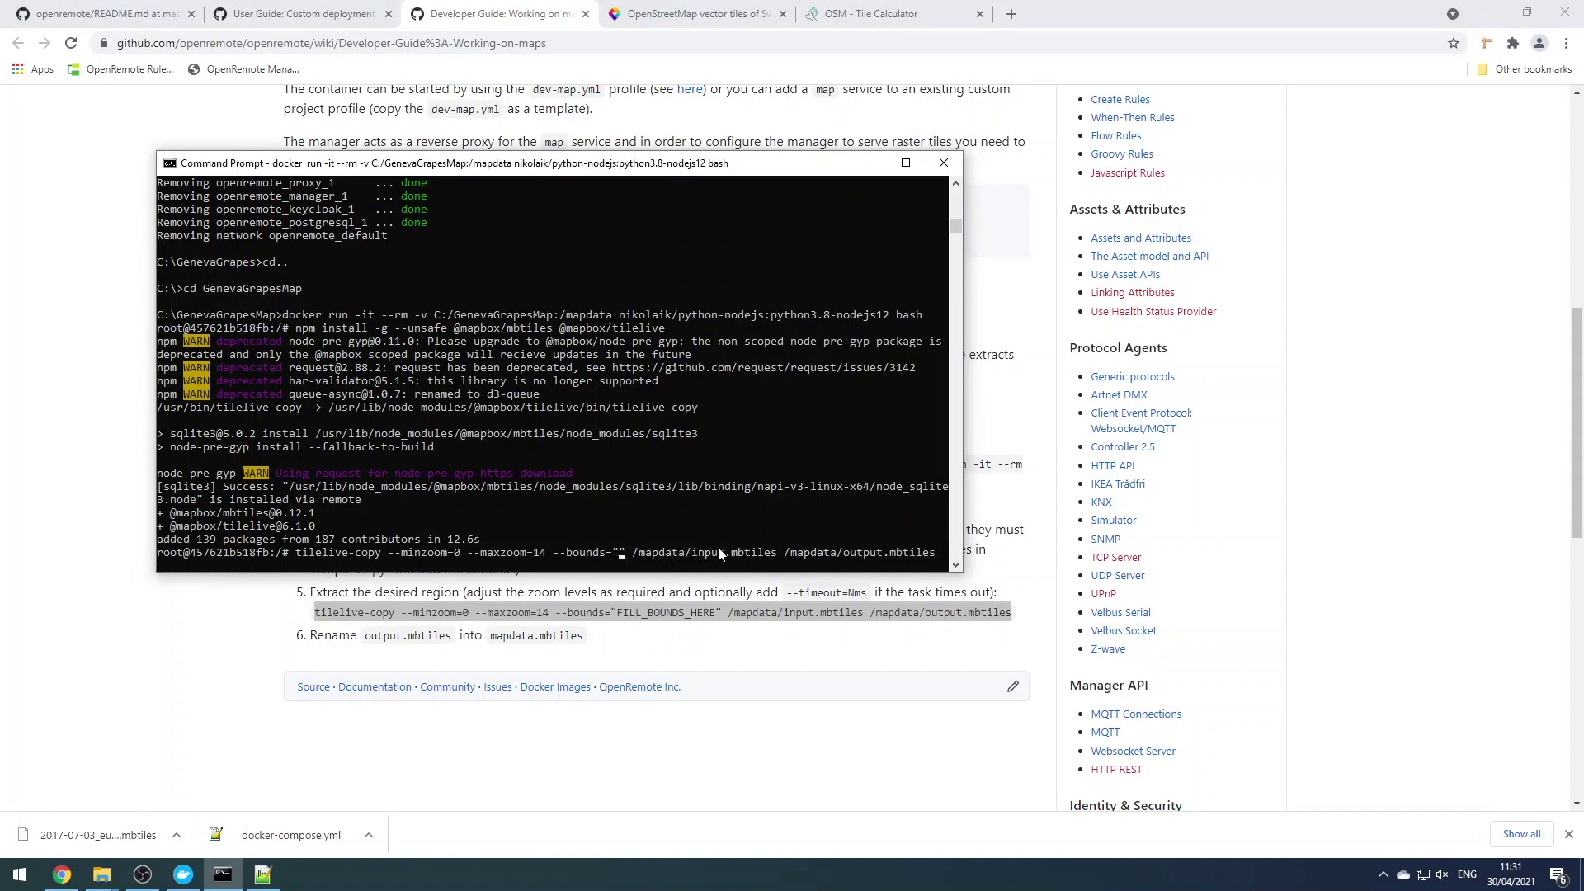
pyautogui.rightClick(620, 551)
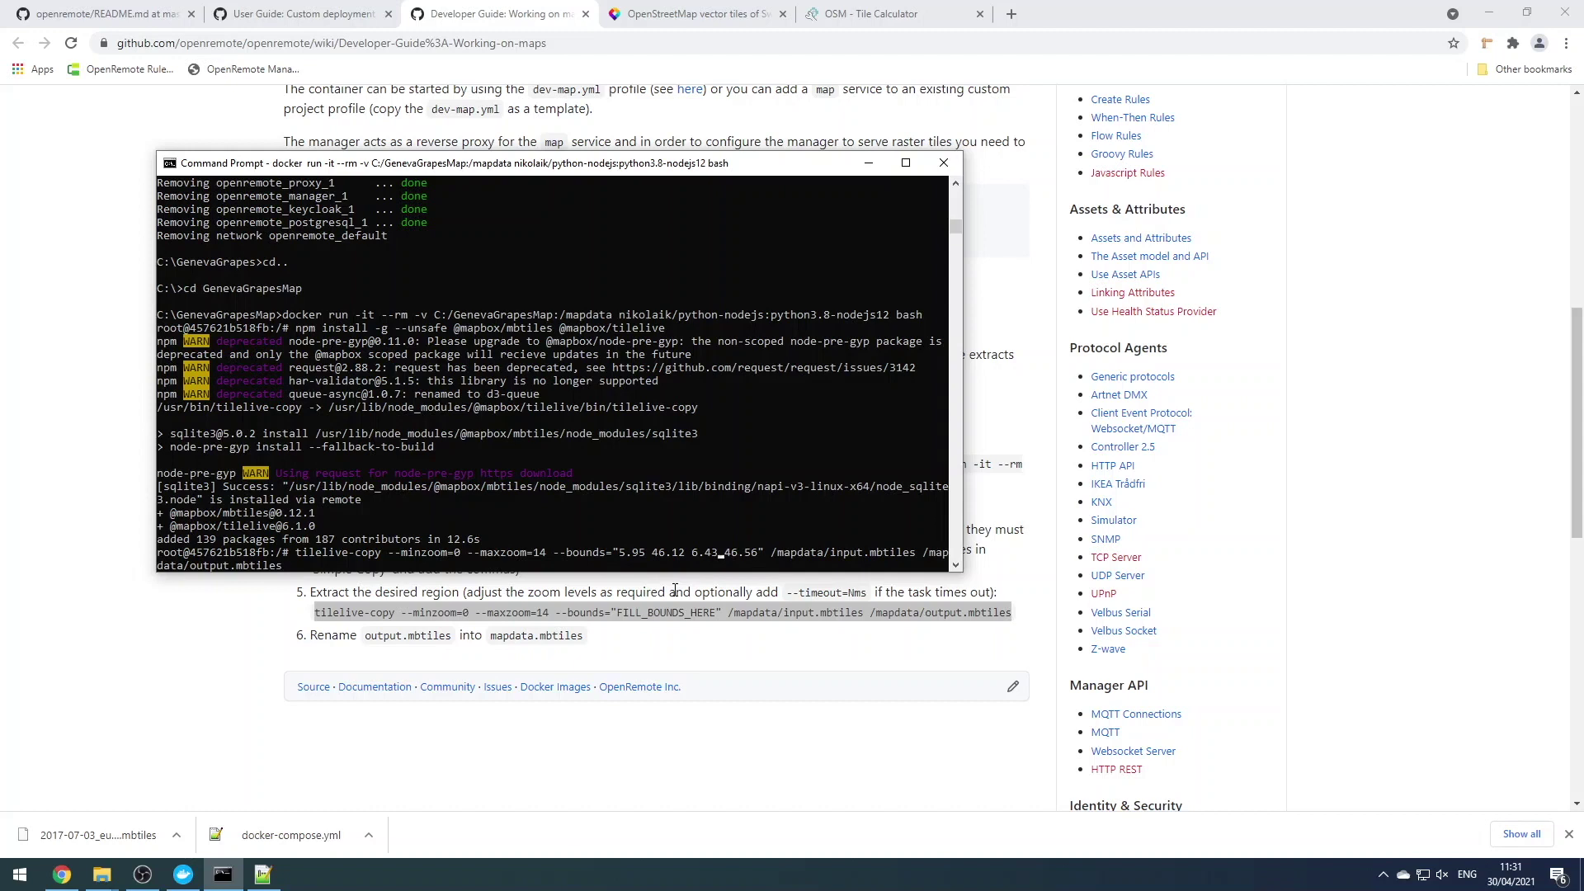
pyautogui.press('Left')
pyautogui.write(',')
pyautogui.press('BackSpace')
pyautogui.press('Right')
pyautogui.write(',')
pyautogui.write(',')
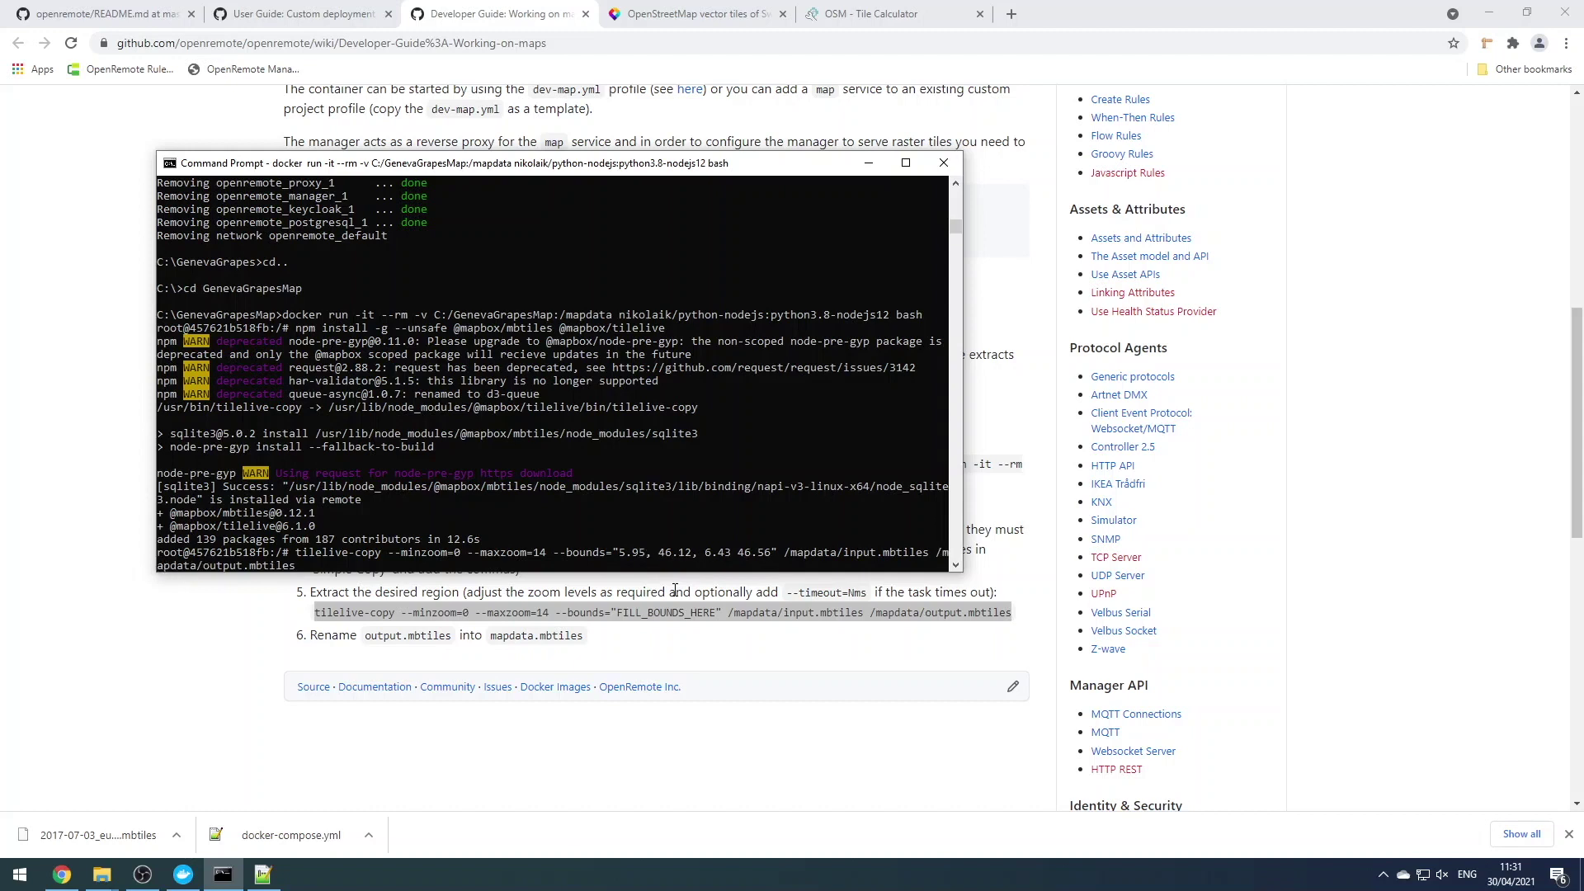
pyautogui.write(',')
pyautogui.press('Return')
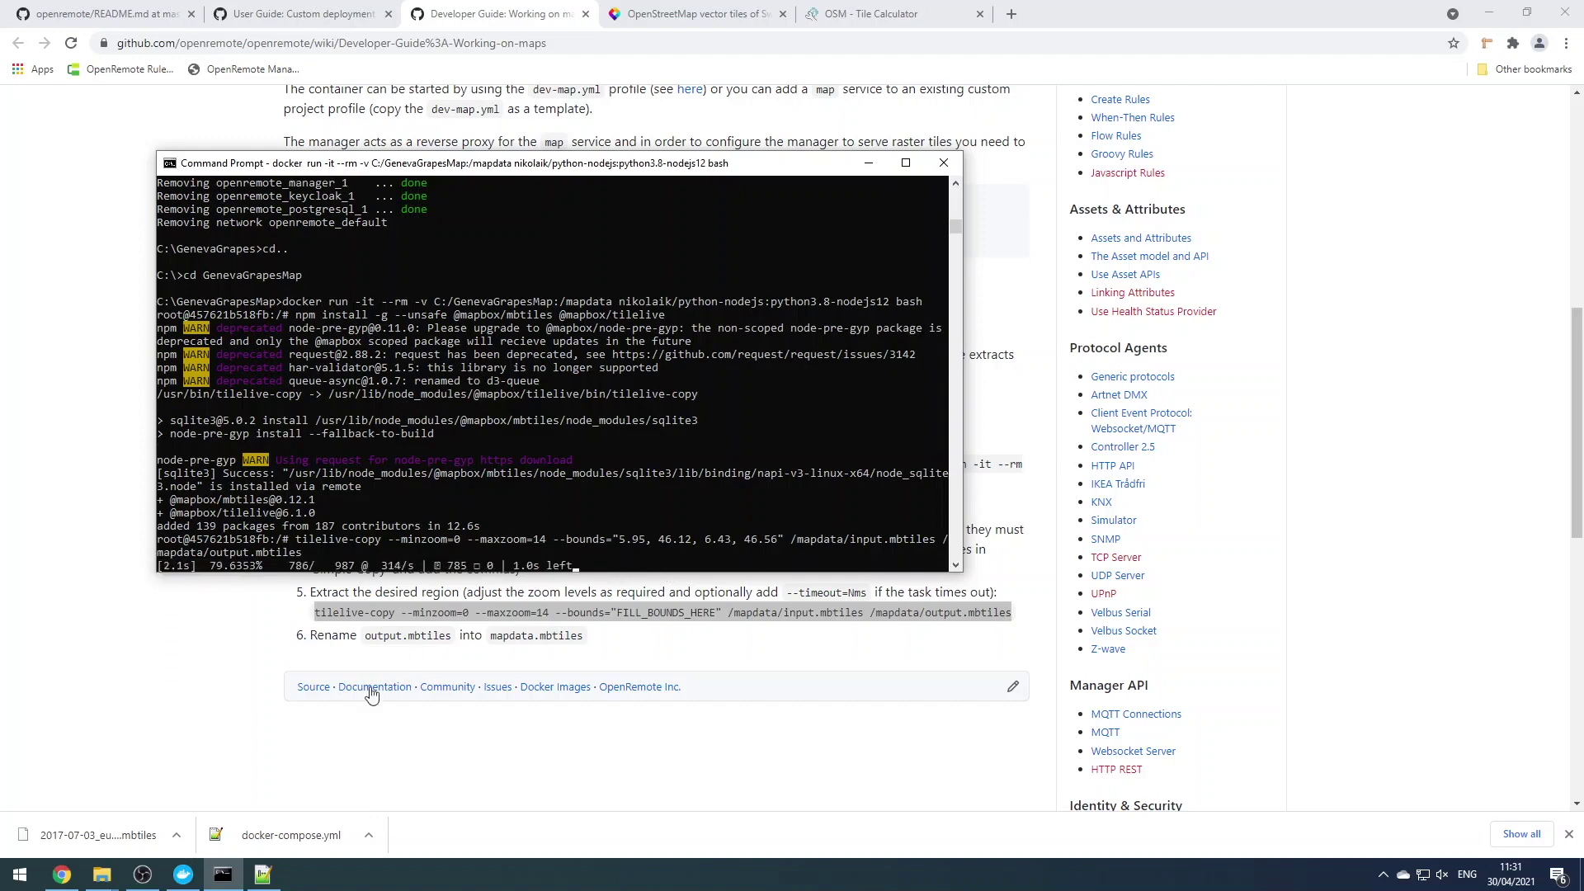
# Rename output.mbtiles in GenevaGrapesMap to mapdata.mbtiles
pyautogui.moveTo(101, 880)
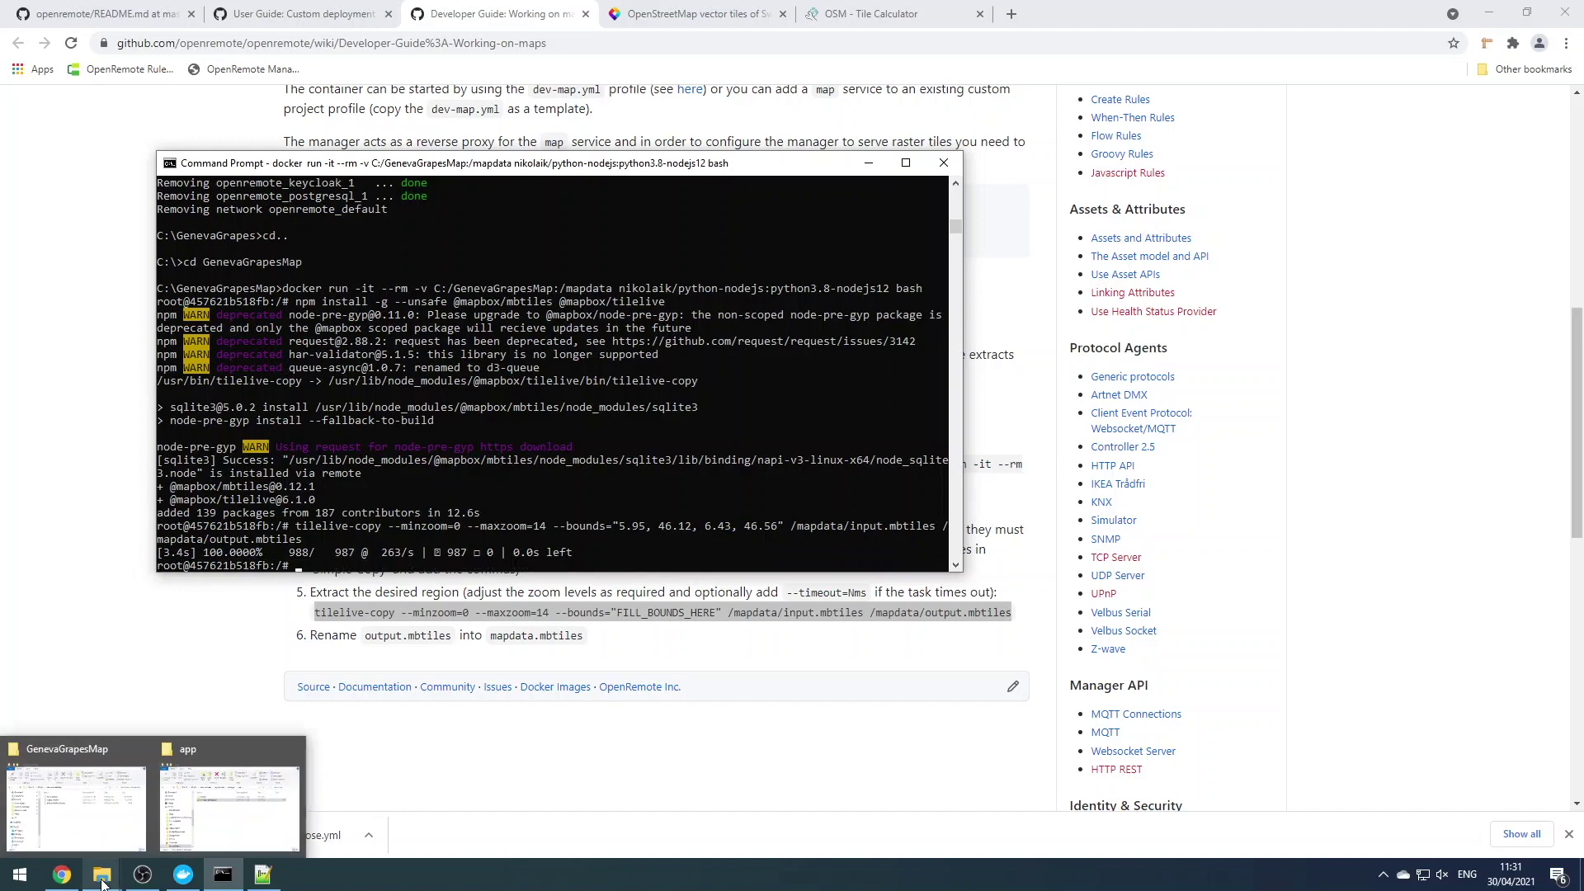
pyautogui.click(79, 796)
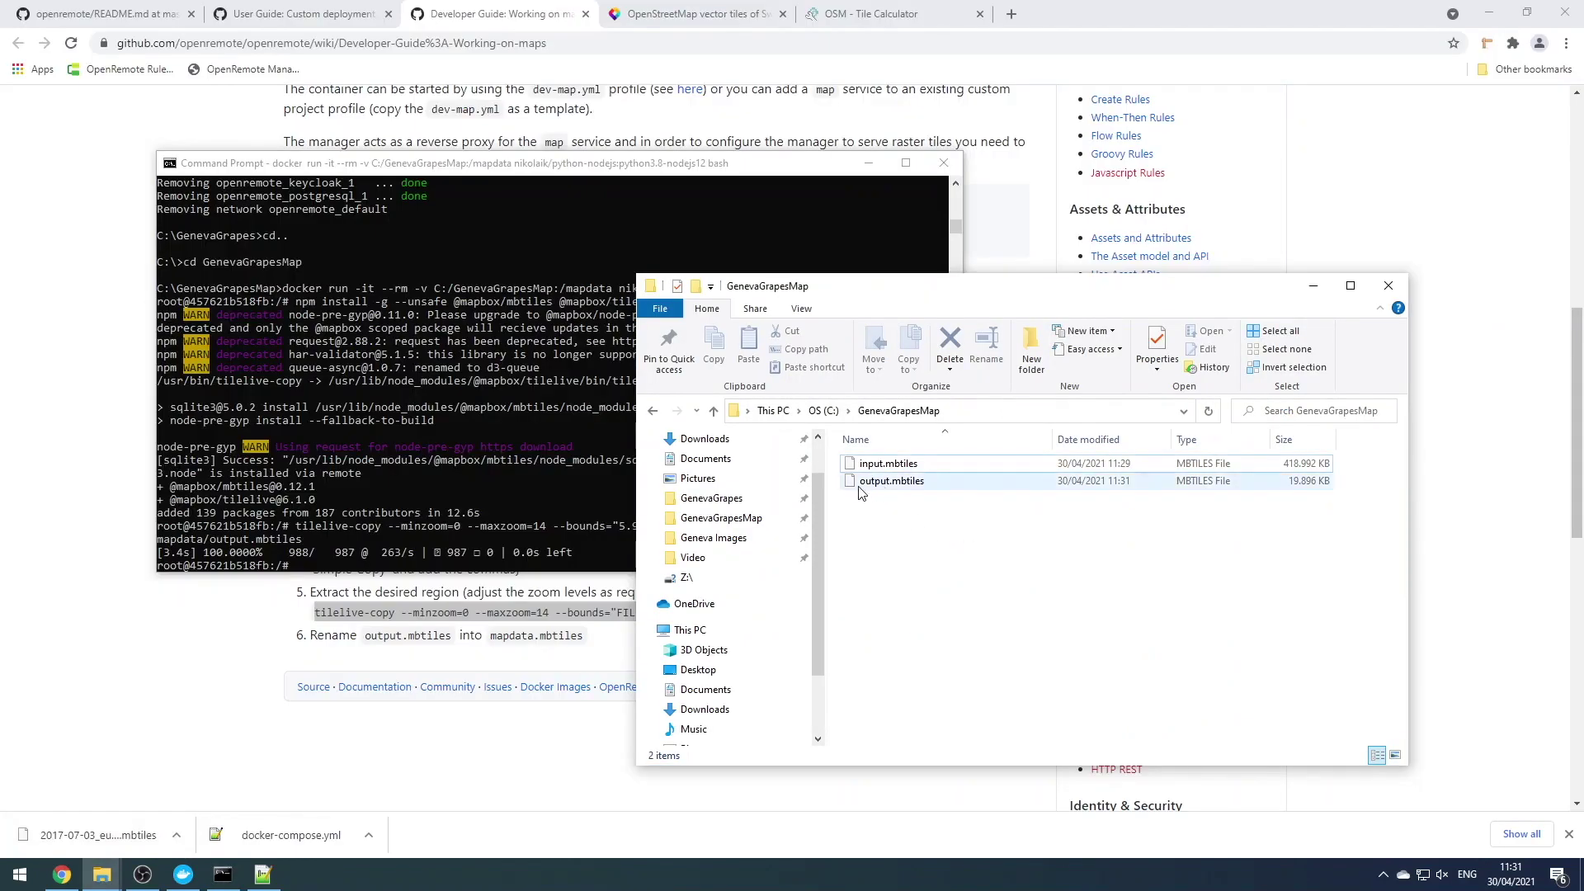
pyautogui.click(872, 485)
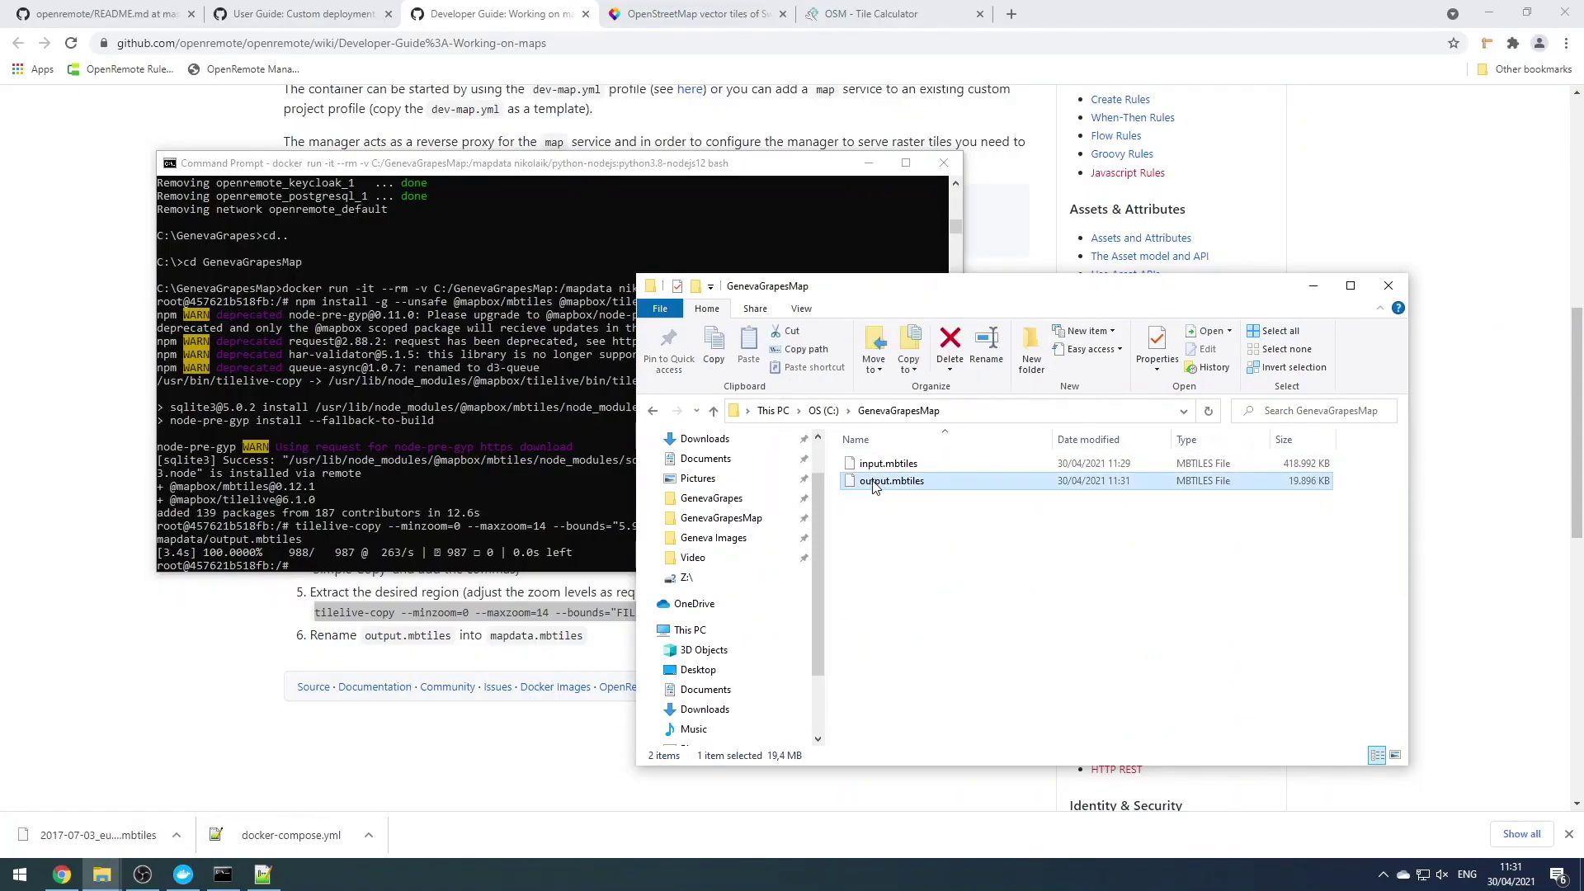
pyautogui.press('F2')
pyautogui.write('mapdata')
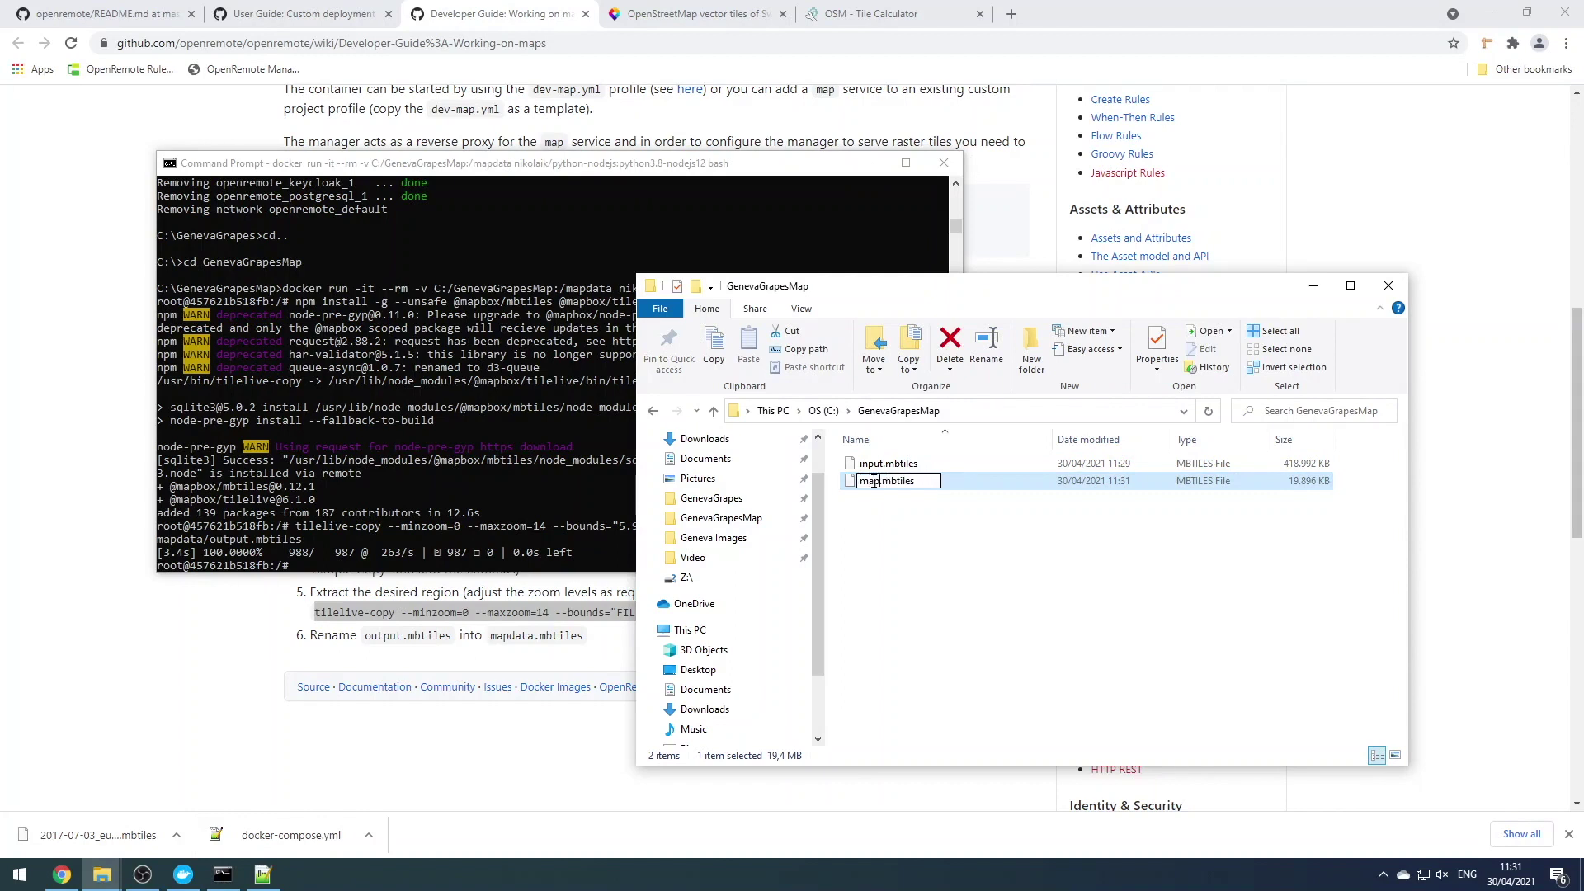
pyautogui.write('ta')
pyautogui.click(899, 530)
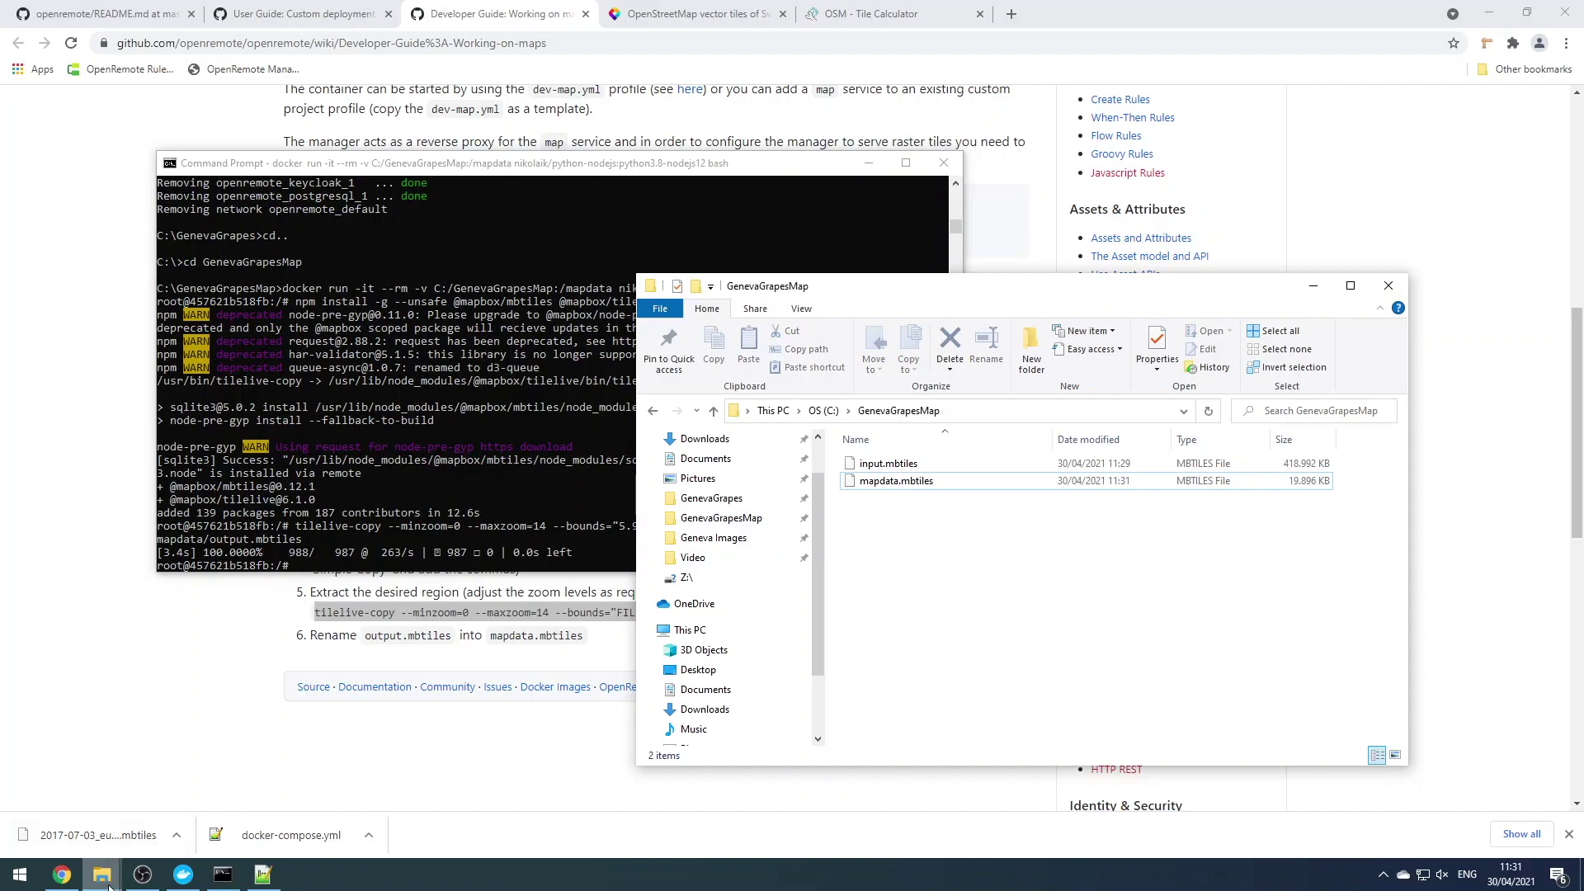
# Move mapdata.mbtiles into C:\GenevaGrapes\deployment\map
pyautogui.moveTo(103, 873)
pyautogui.click(231, 787)
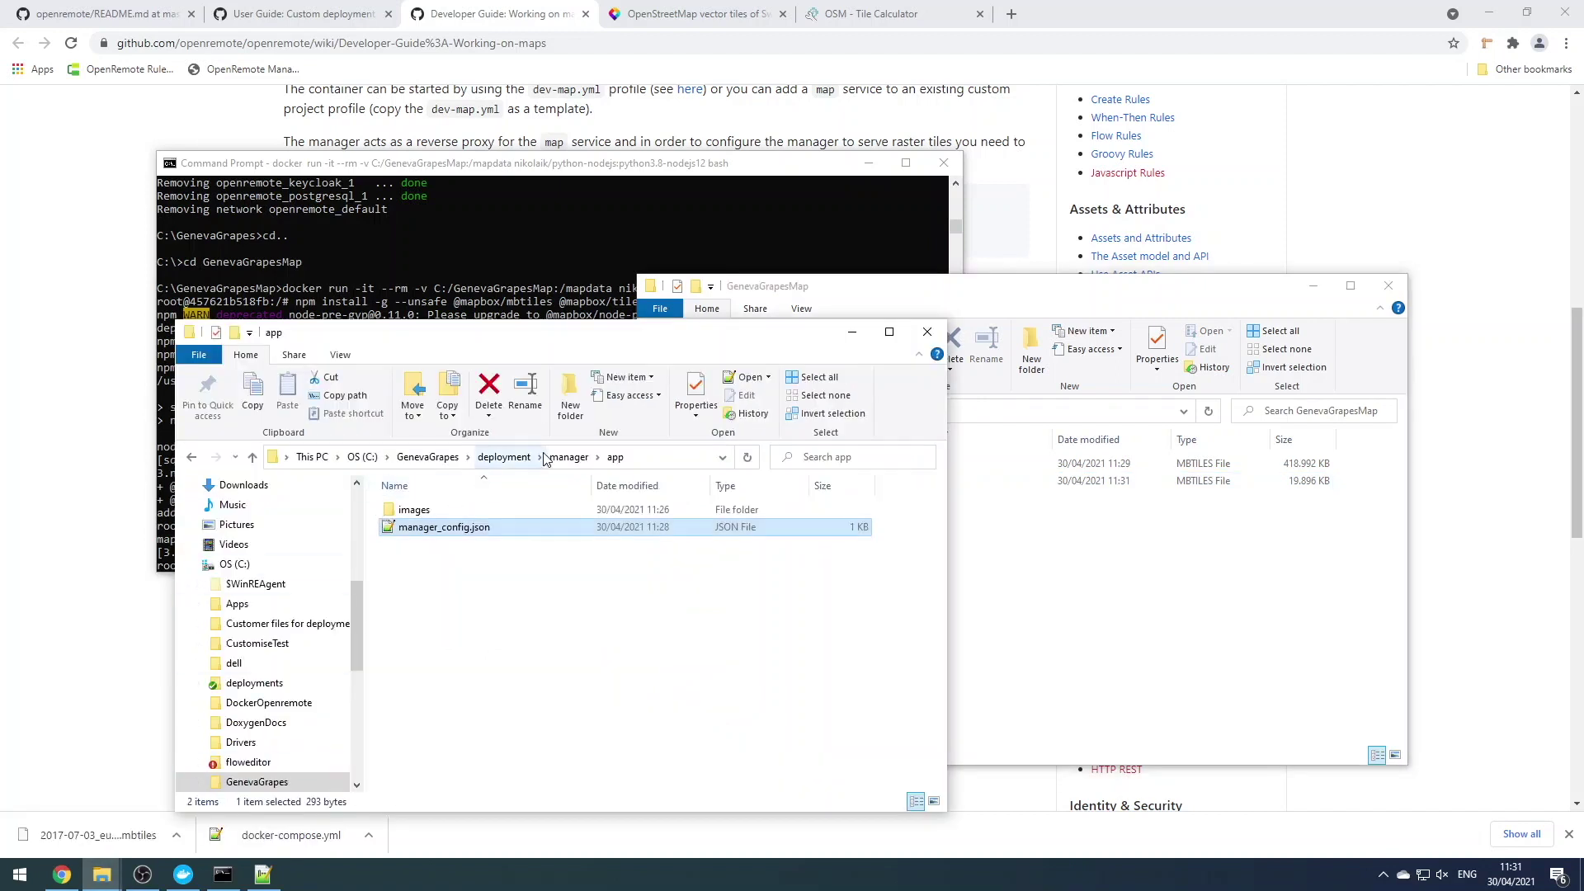
pyautogui.click(569, 458)
pyautogui.click(503, 457)
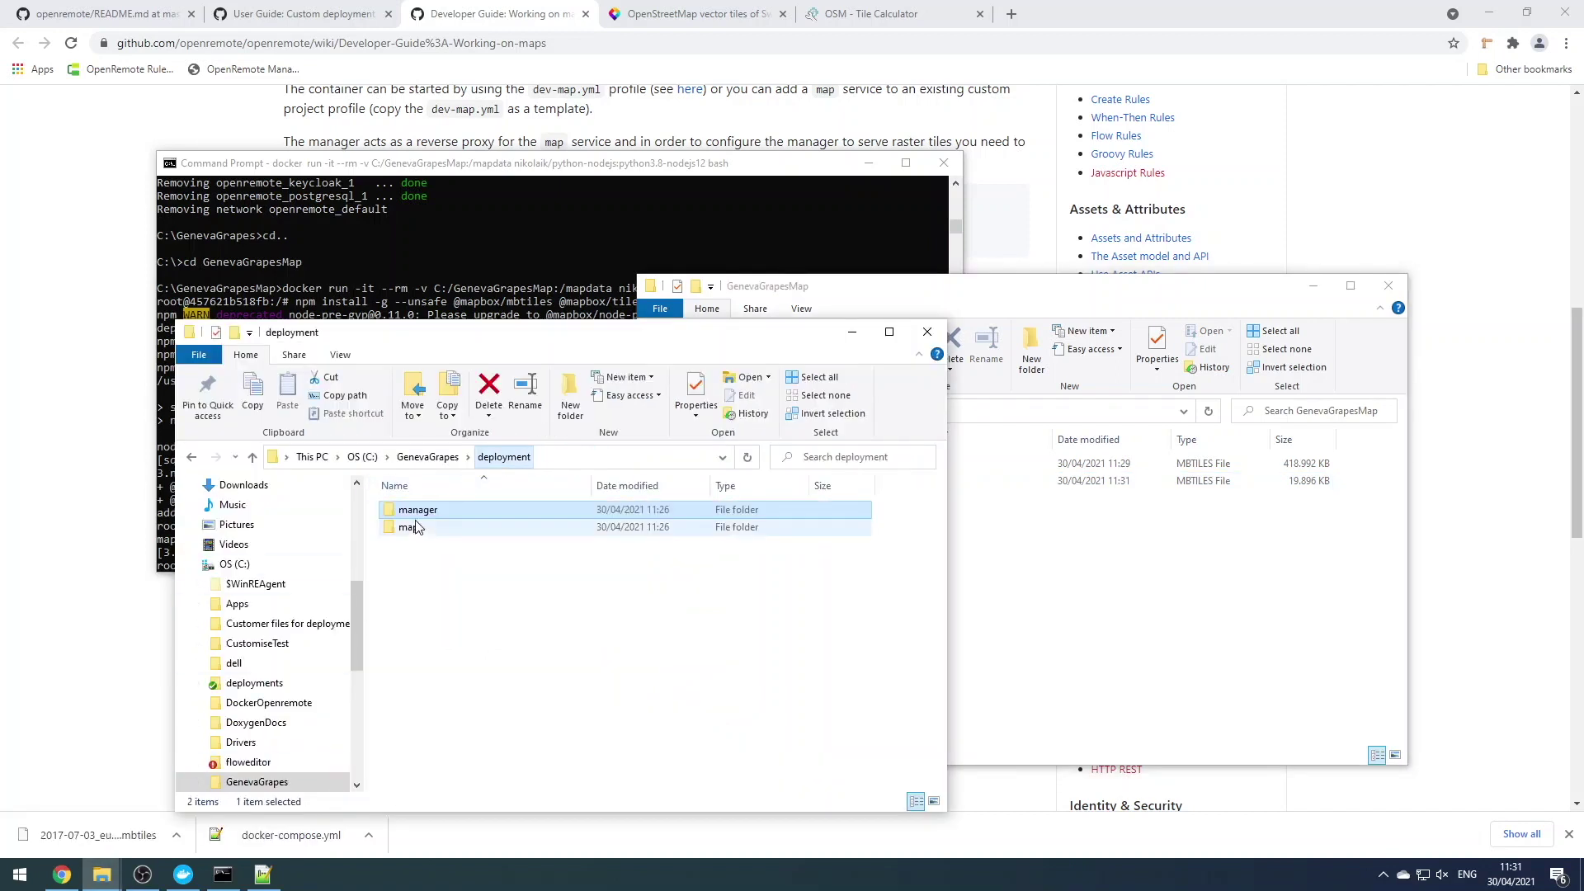
pyautogui.doubleClick(413, 530)
pyautogui.click(1106, 545)
pyautogui.moveTo(883, 483); pyautogui.dragTo(495, 549)
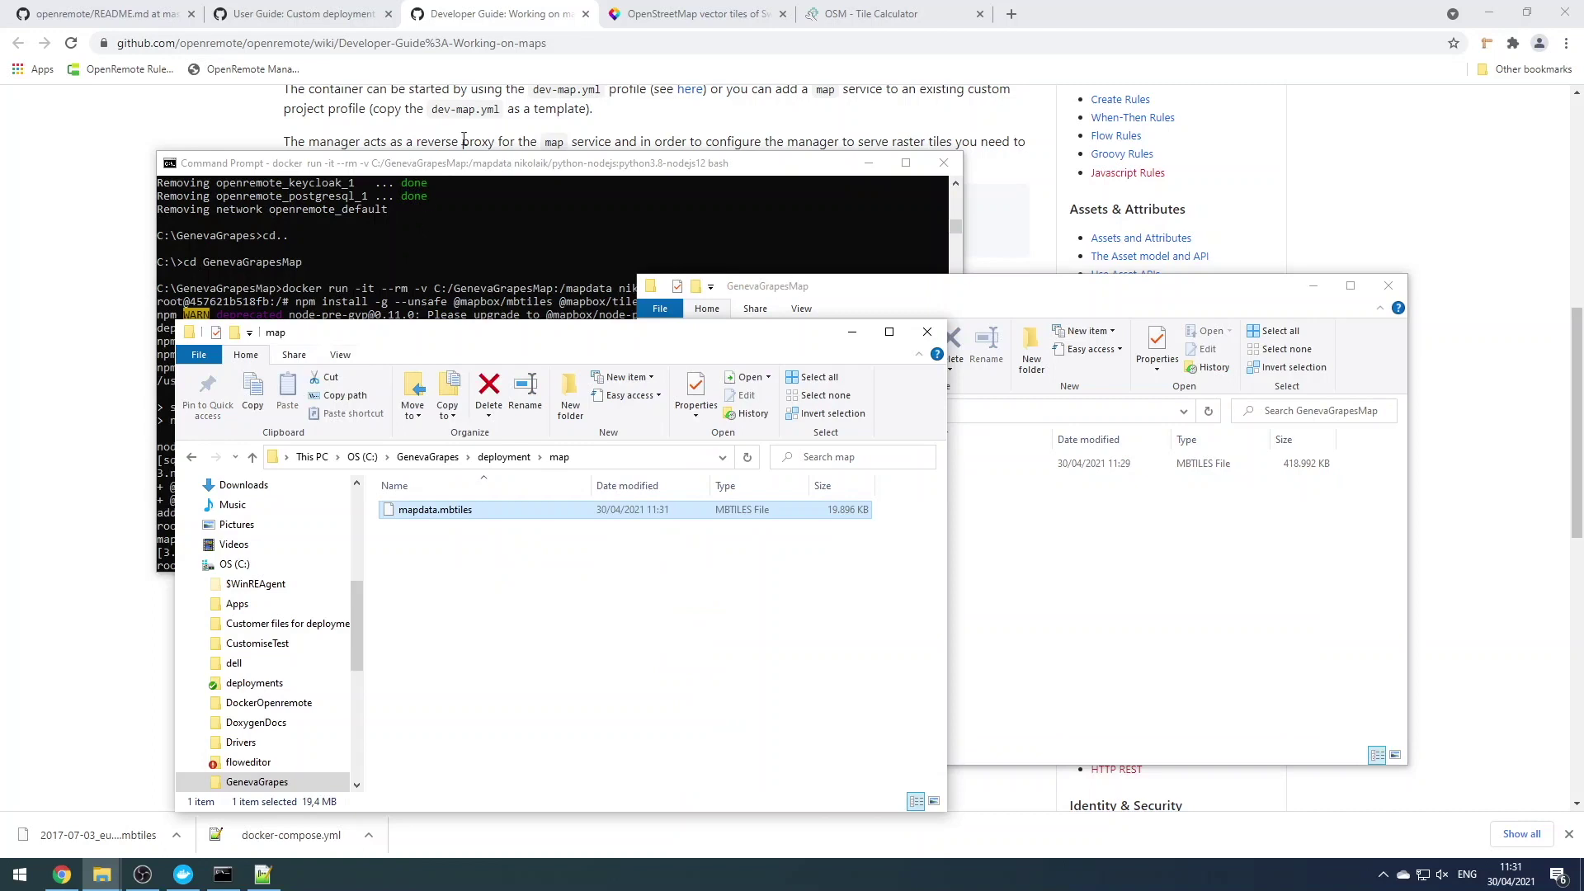
# Save GitHub's raw mapsettings.json into the GenevaGrapes\deployment\map folder
pyautogui.click(481, 132)
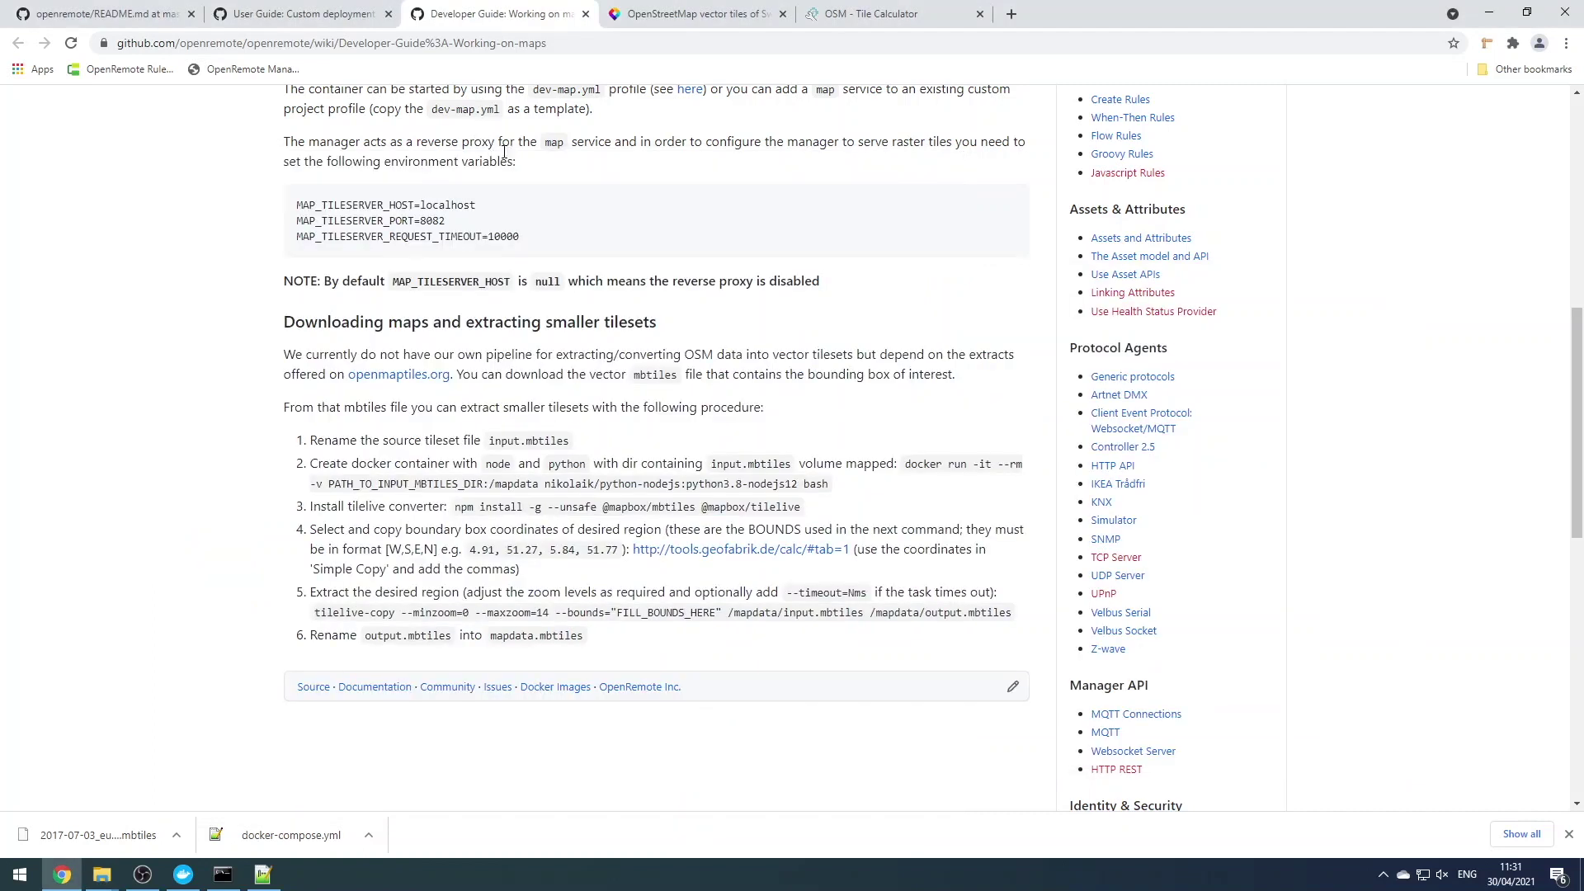
pyautogui.click(340, 19)
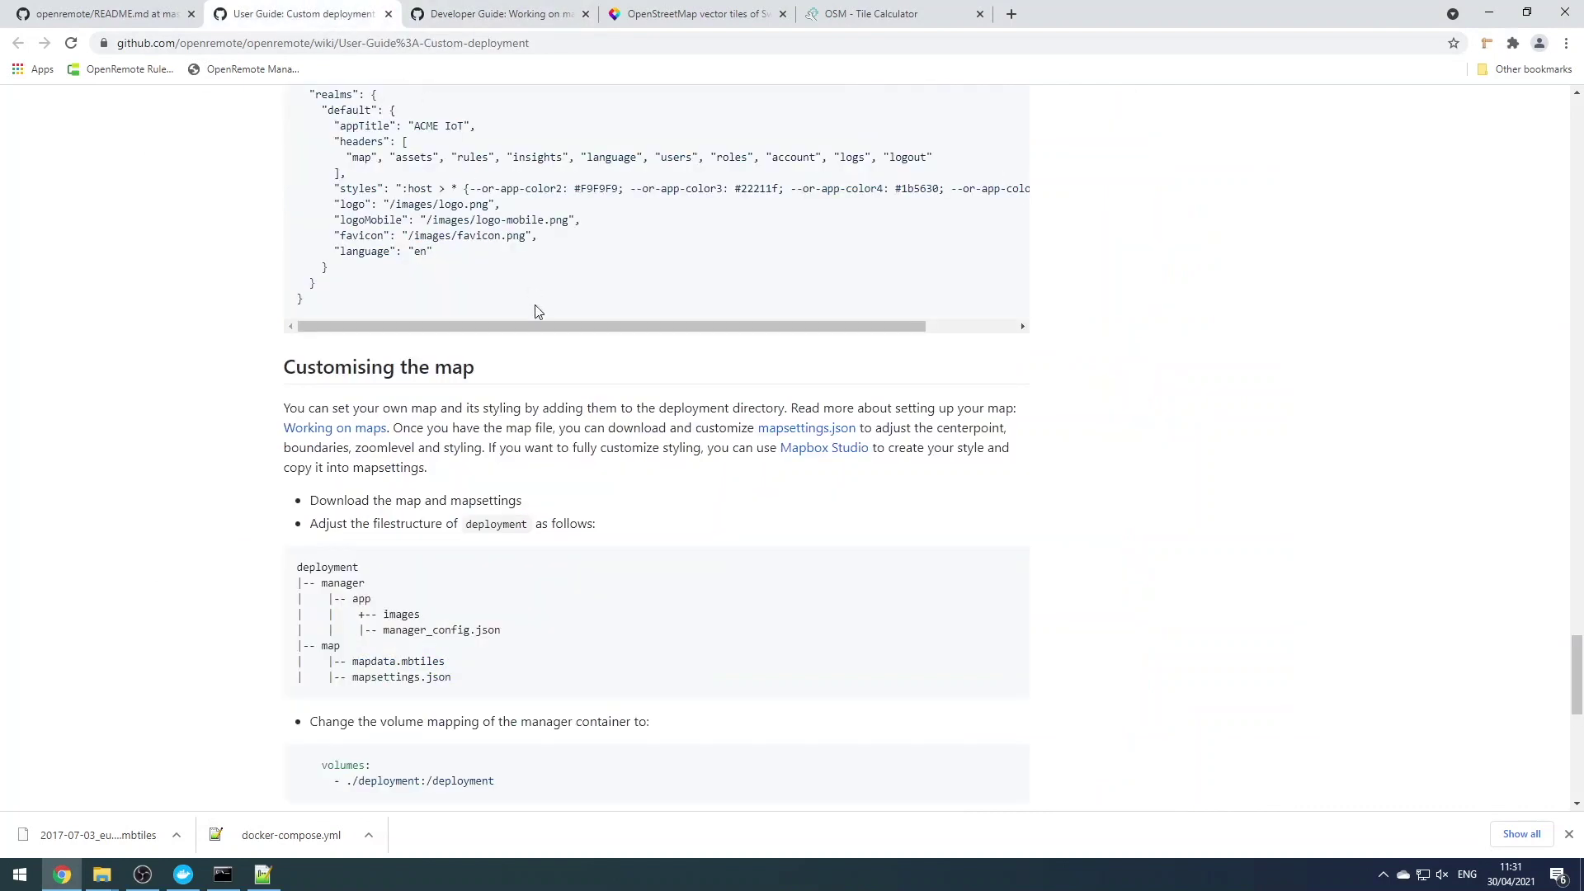
pyautogui.scroll(-1, 560, 472)
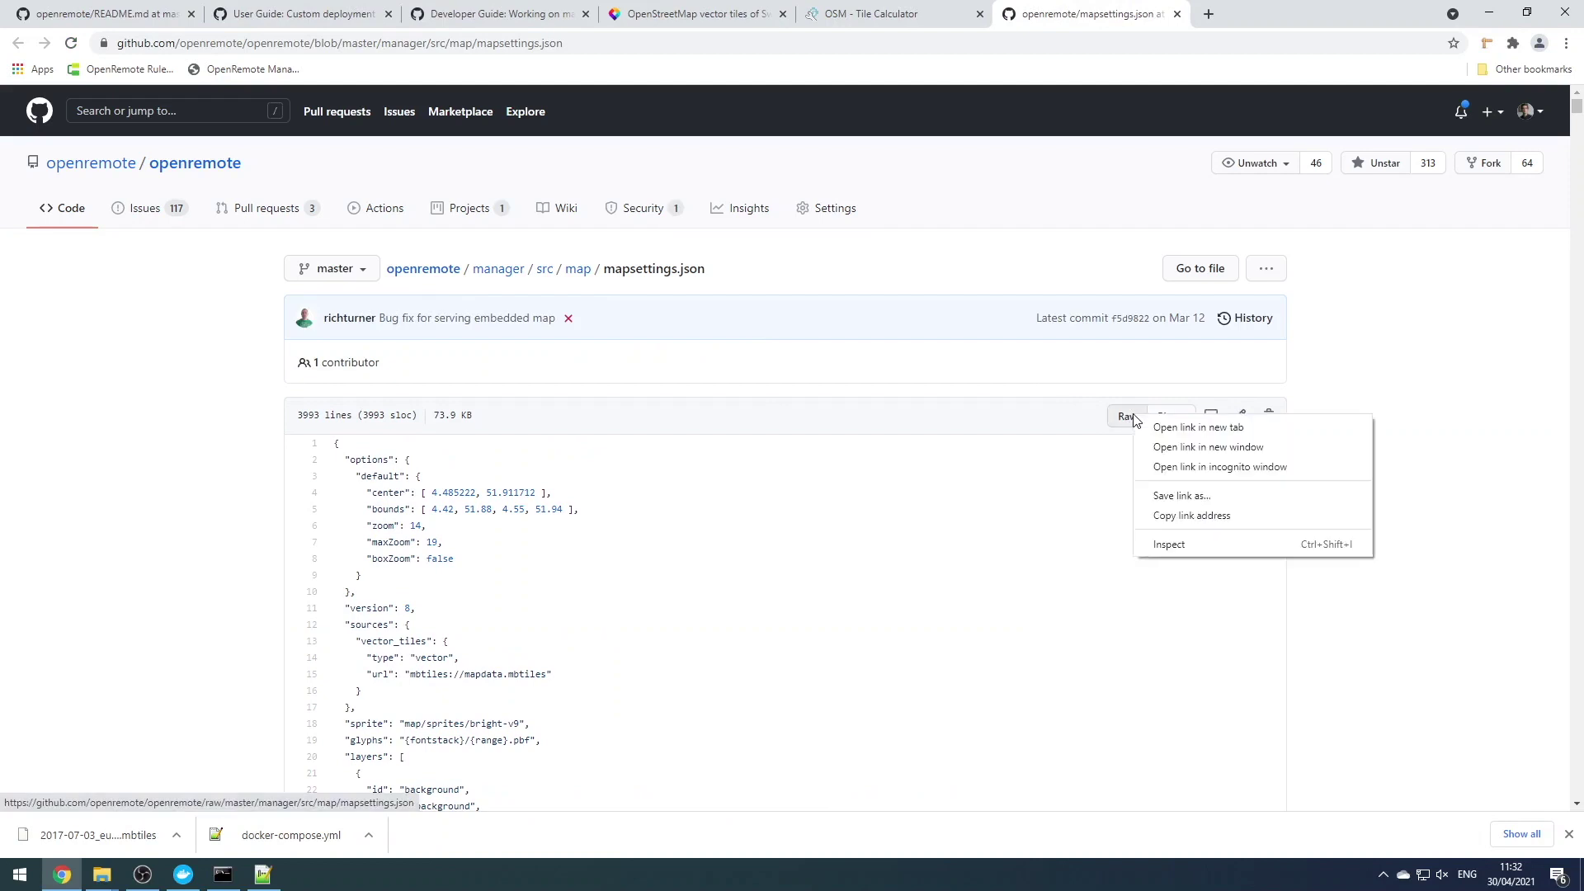
pyautogui.click(1171, 496)
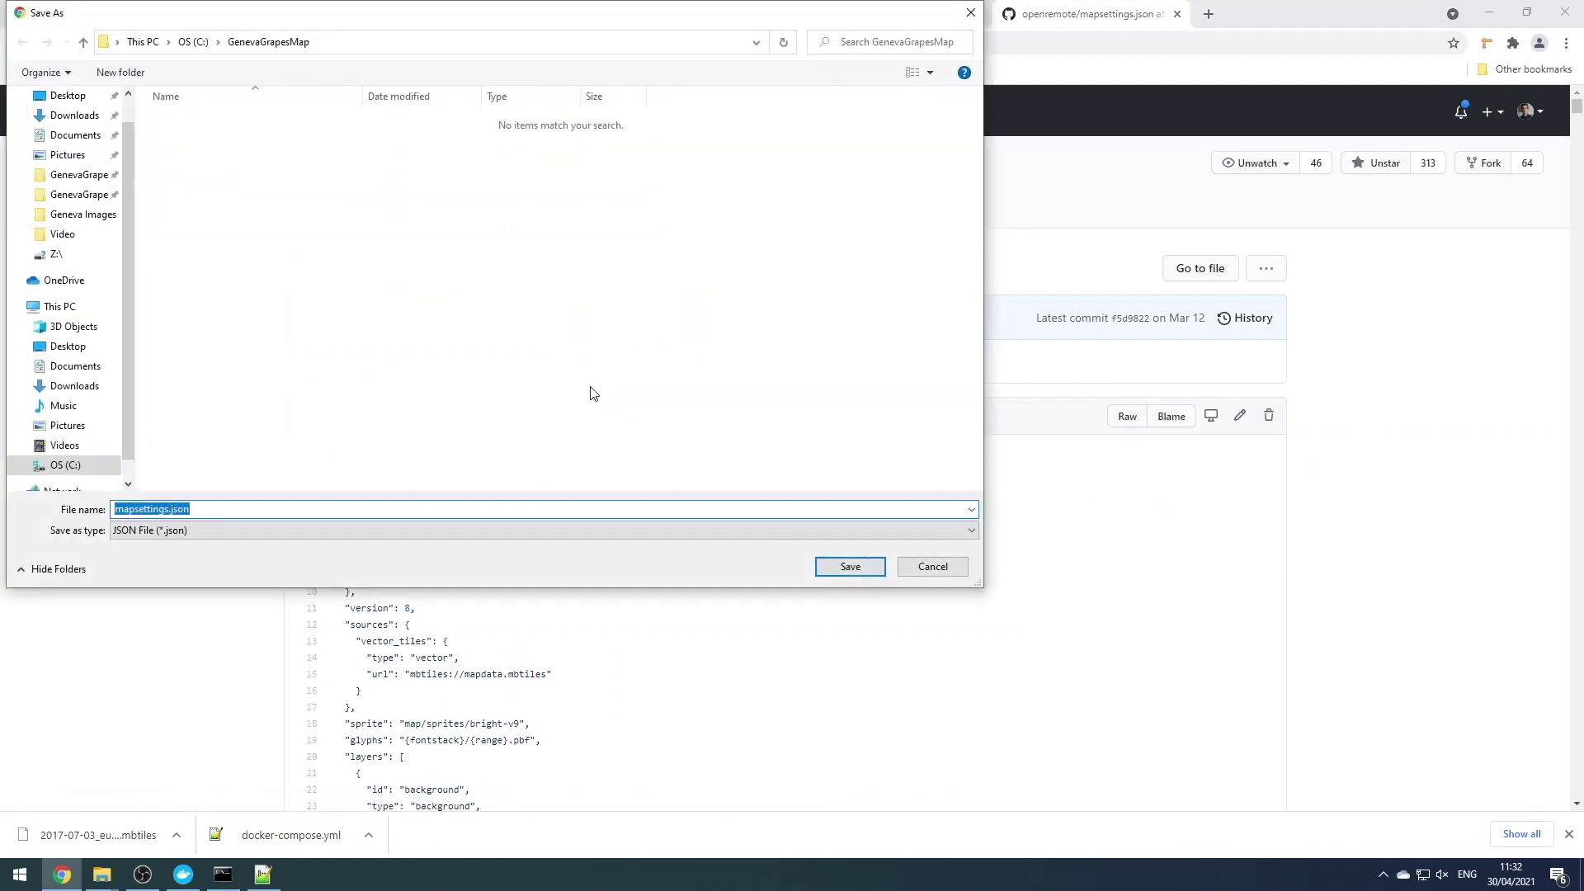
pyautogui.click(82, 176)
pyautogui.doubleClick(204, 124)
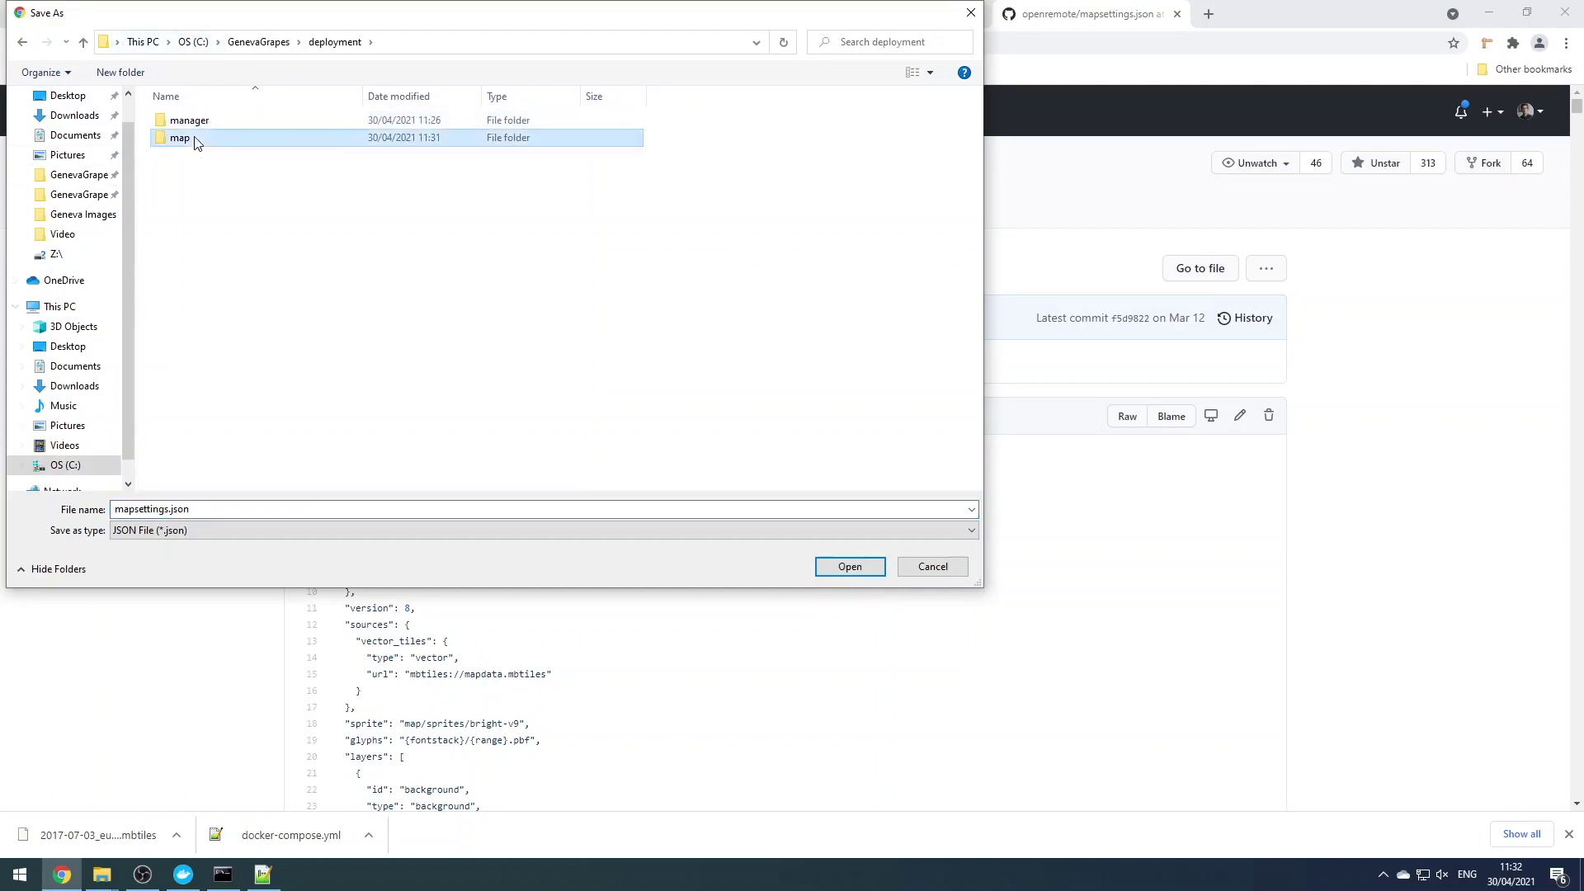
pyautogui.doubleClick(204, 141)
pyautogui.click(849, 566)
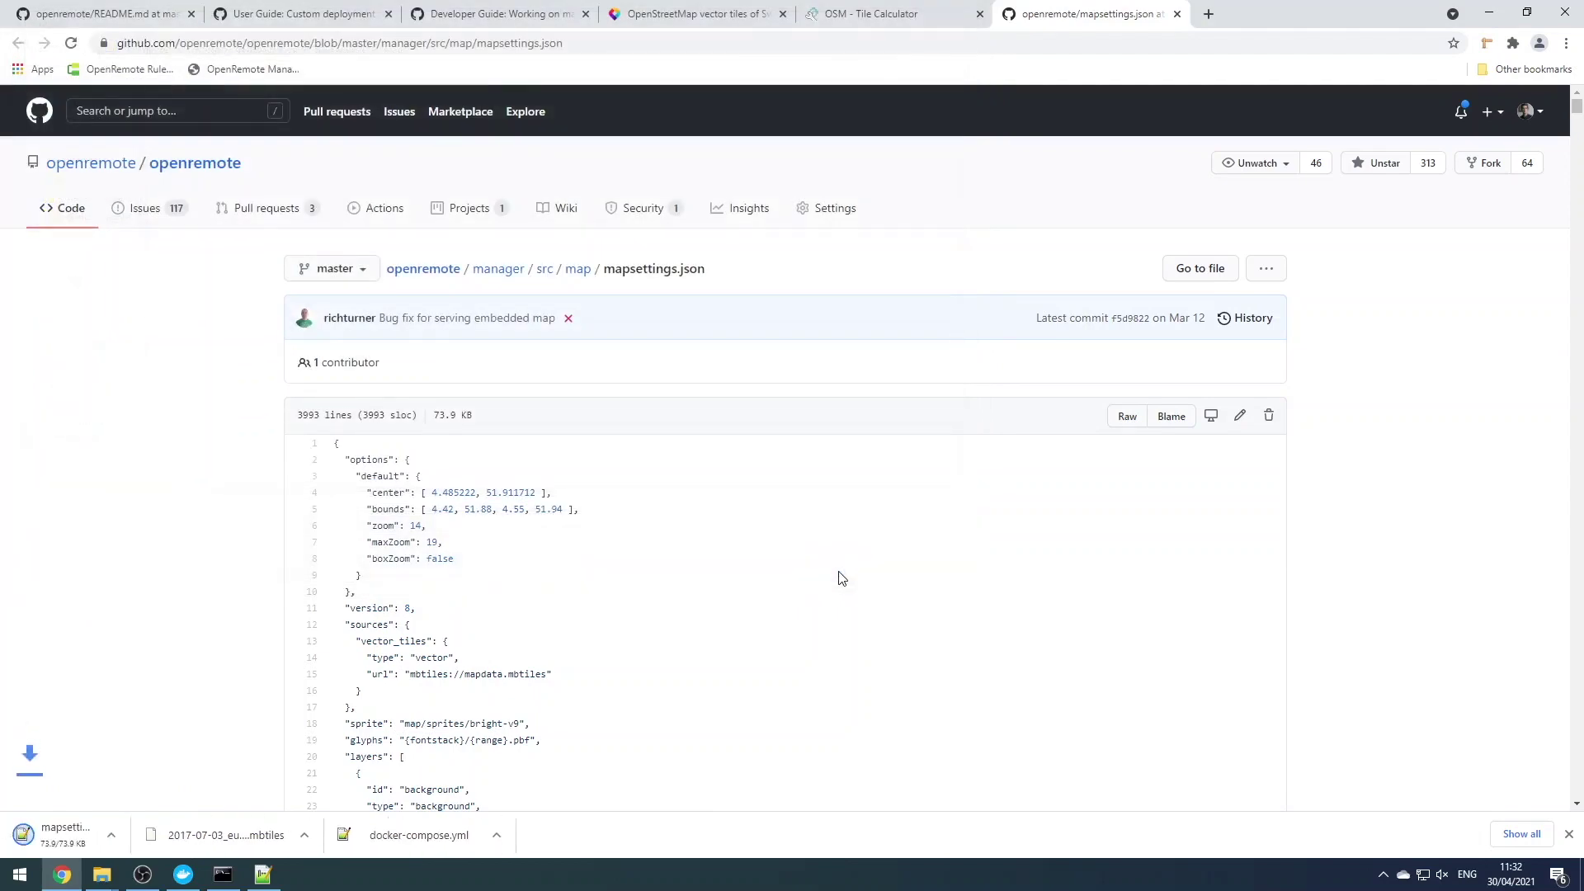
# Open mapsettings.json in Notepad++ and set its bounds to 5.95, 46.12, 6.43, 46.56
pyautogui.click(99, 835)
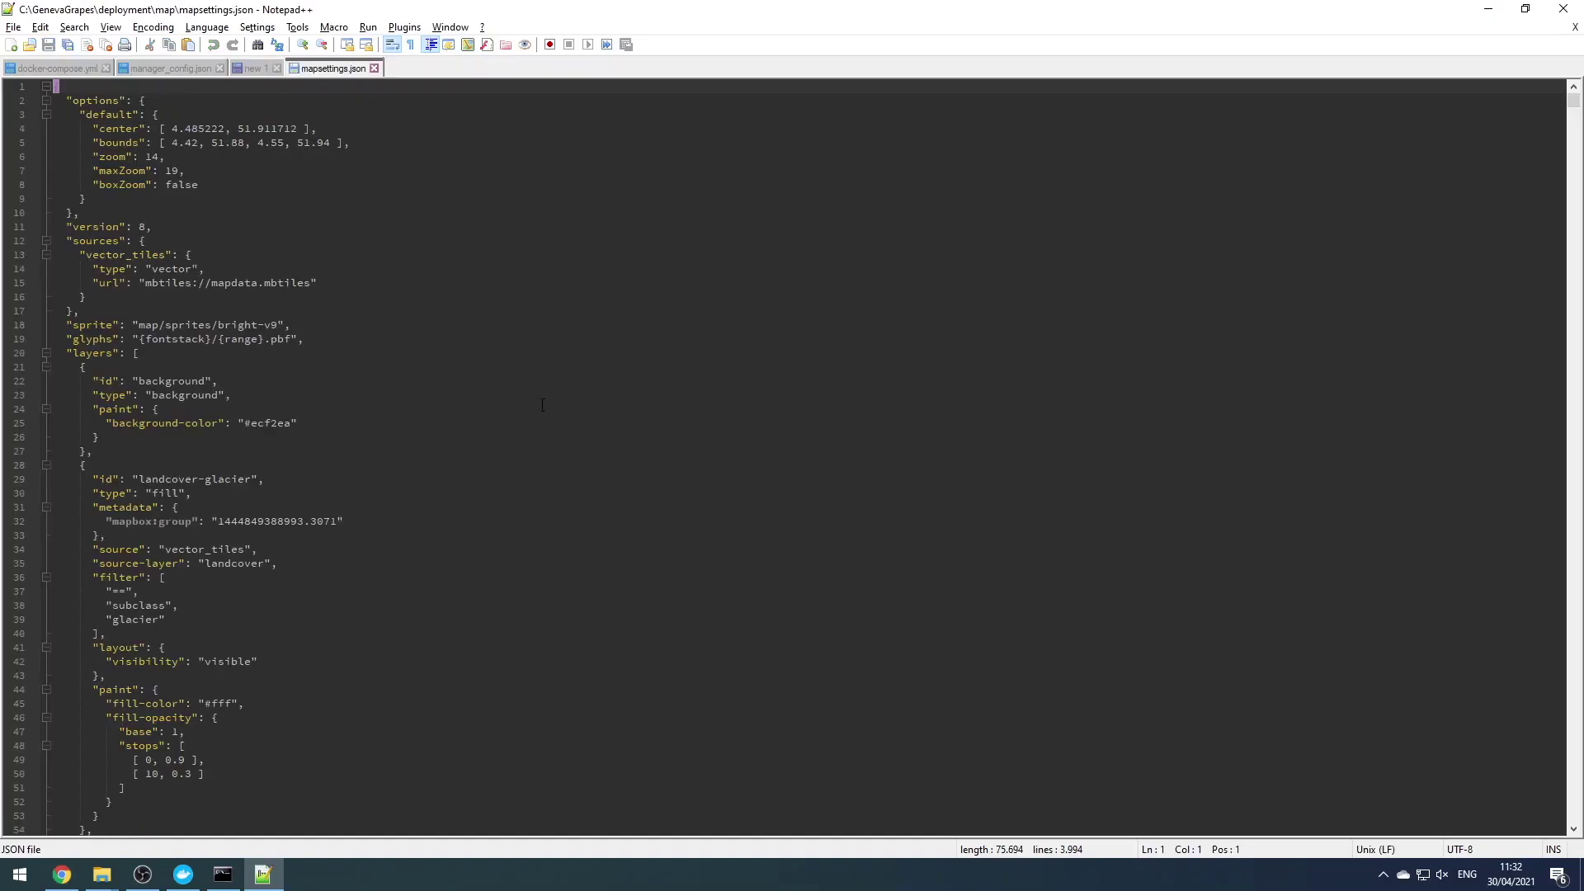
pyautogui.click(249, 69)
pyautogui.click(335, 71)
pyautogui.moveTo(171, 143); pyautogui.dragTo(331, 143)
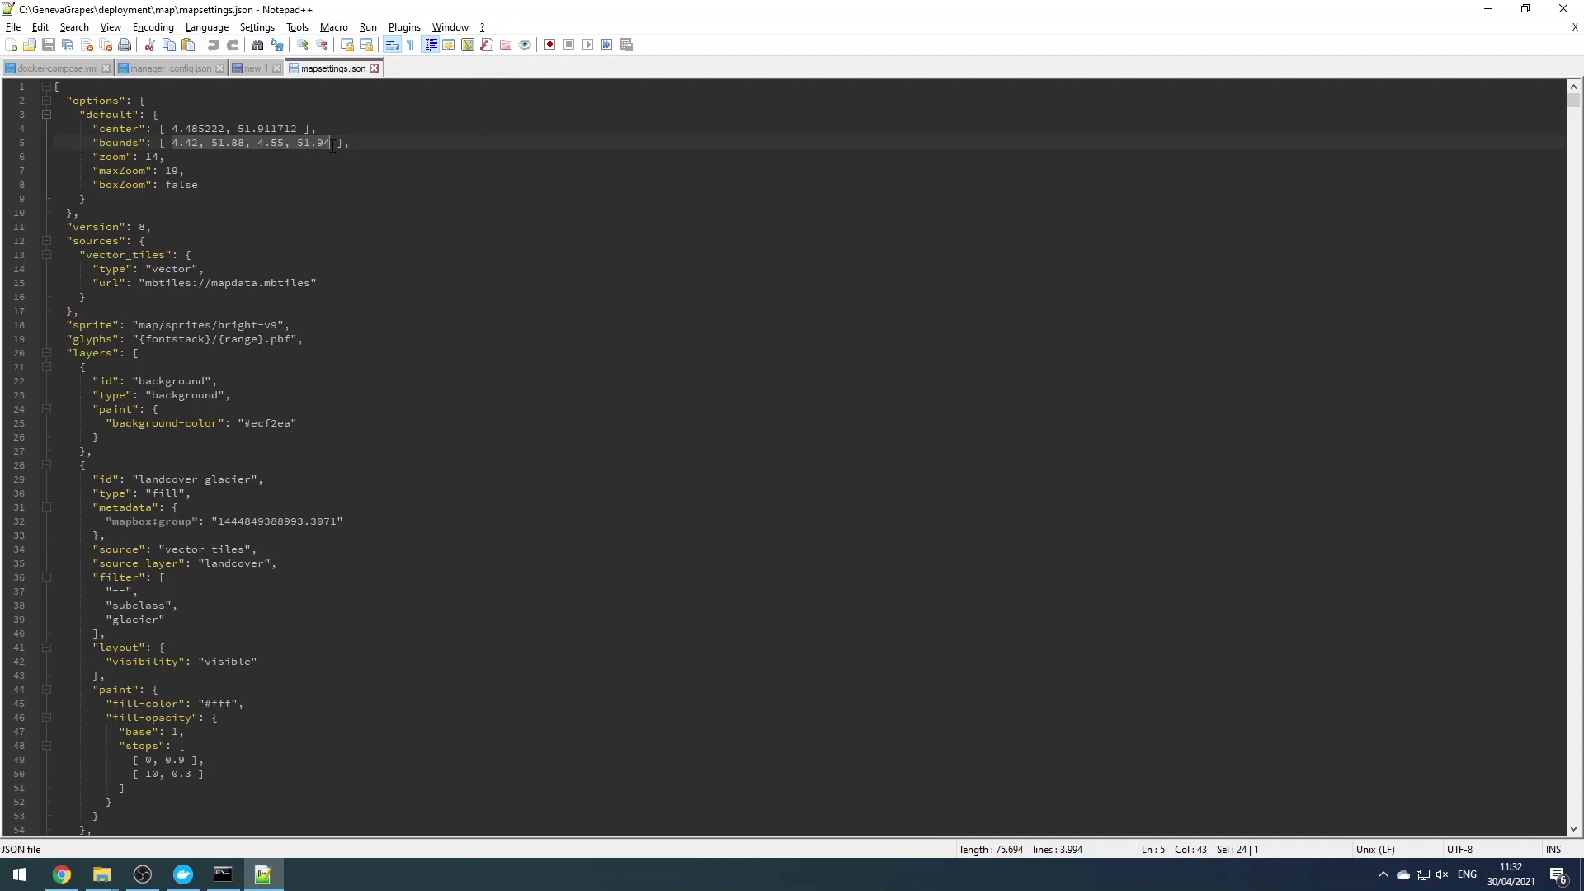
pyautogui.write('5.95 46.12 6.43 46.56')
pyautogui.click(201, 145)
pyautogui.write(',')
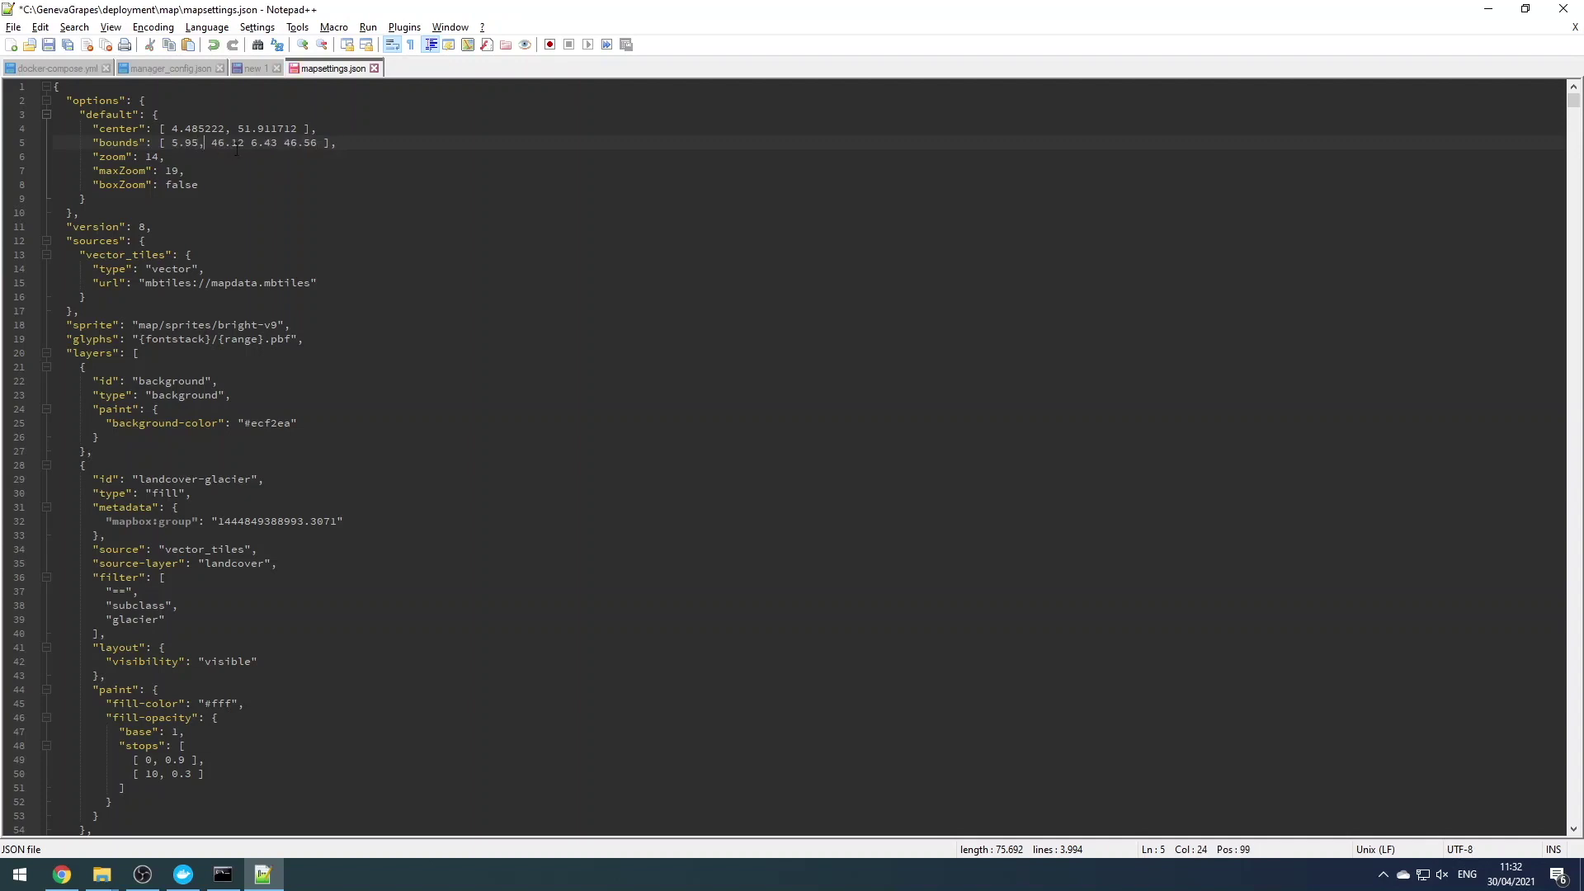
pyautogui.click(249, 144)
pyautogui.write(',')
pyautogui.click(283, 143)
pyautogui.write(',')
# Change the center to 6.155, 46.264 and the zoom to 15, then save the file
pyautogui.moveTo(173, 128); pyautogui.dragTo(218, 128)
pyautogui.write('6.155')
pyautogui.moveTo(218, 127); pyautogui.dragTo(278, 128)
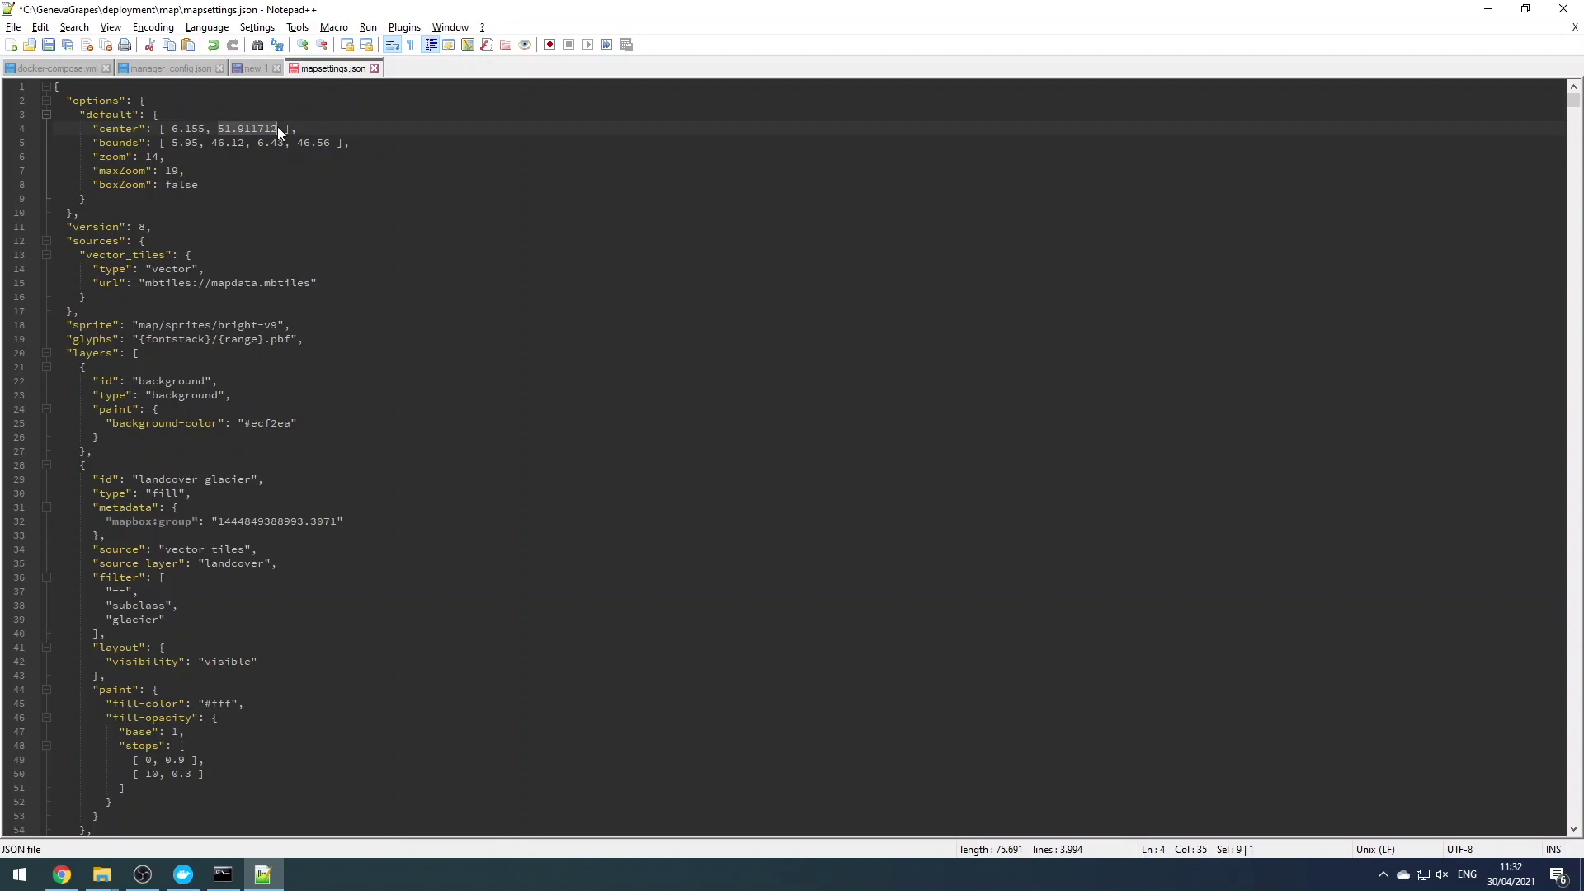
pyautogui.write('46.264')
pyautogui.moveTo(162, 157); pyautogui.dragTo(155, 157)
pyautogui.write('5')
pyautogui.hotkey('ctrl', 's')
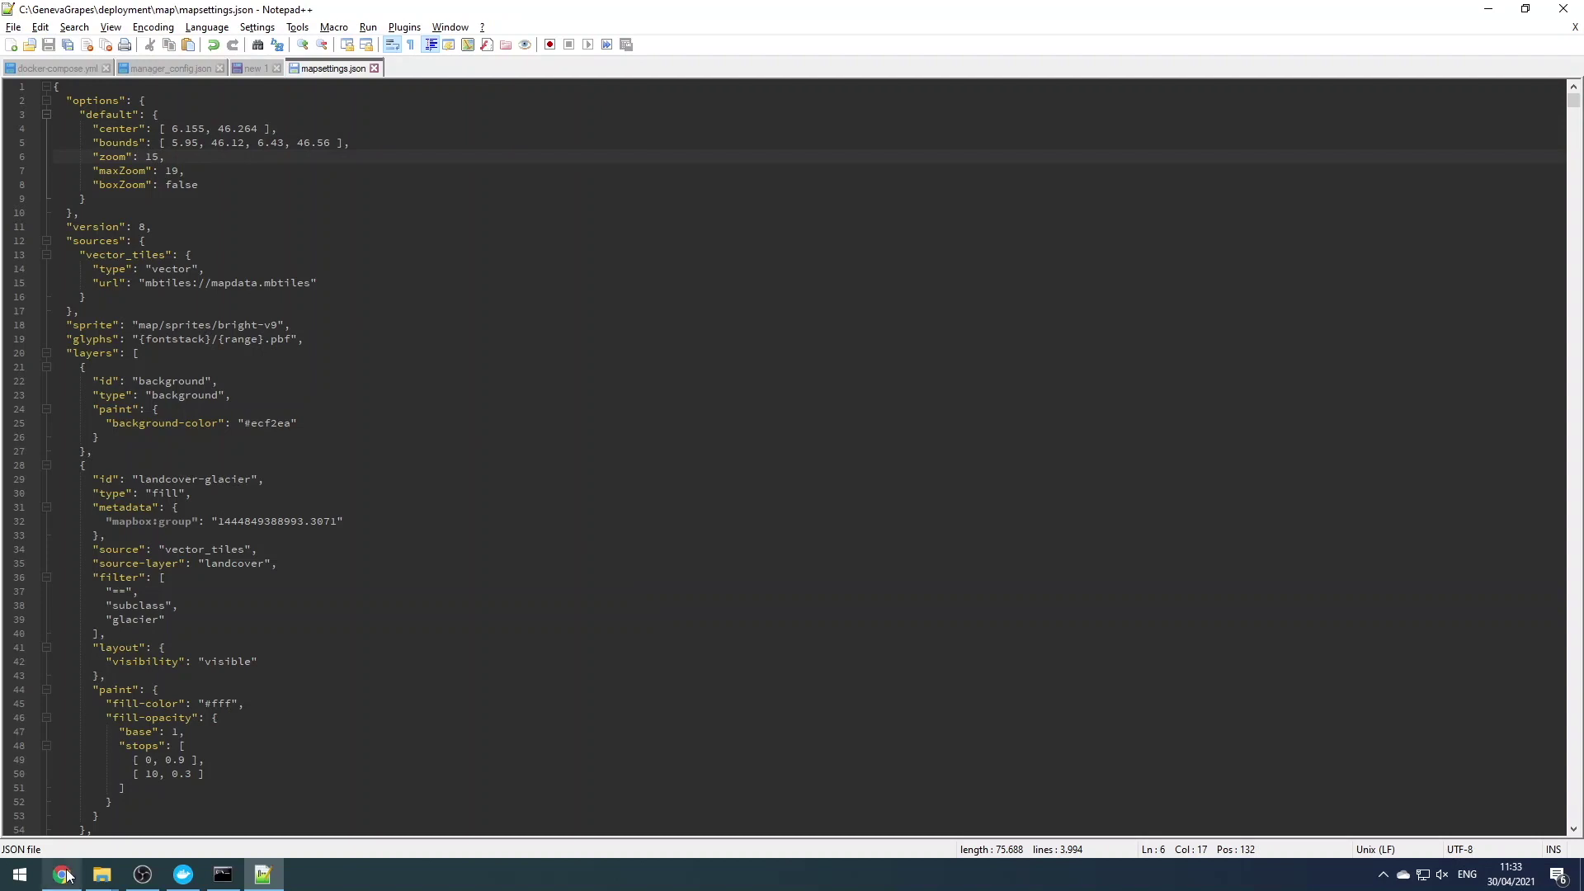
pyautogui.moveTo(101, 875)
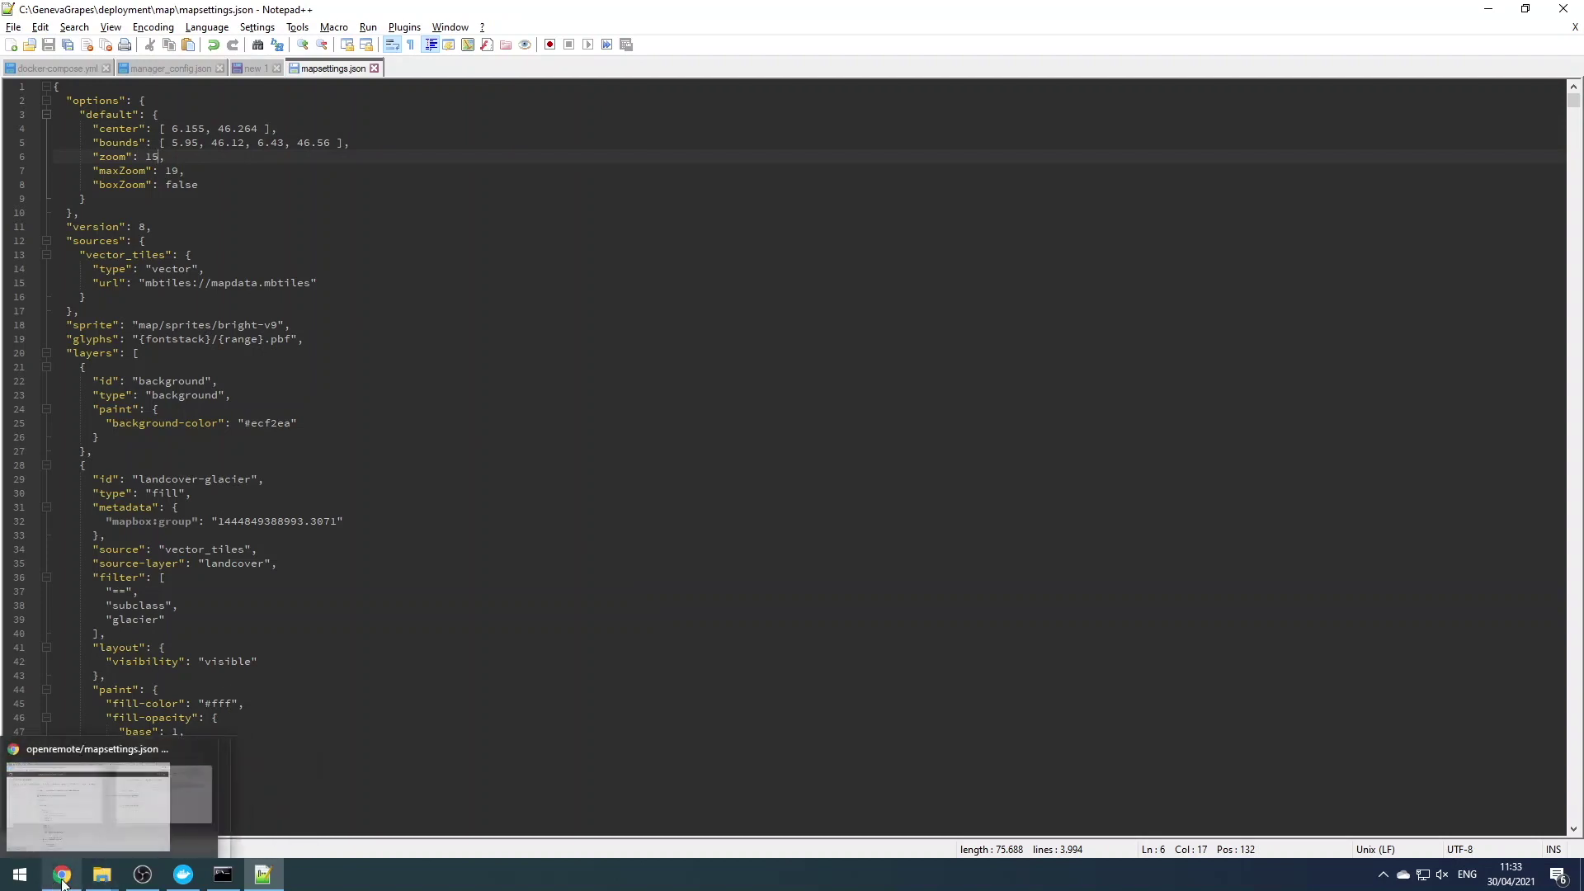
pyautogui.click(90, 817)
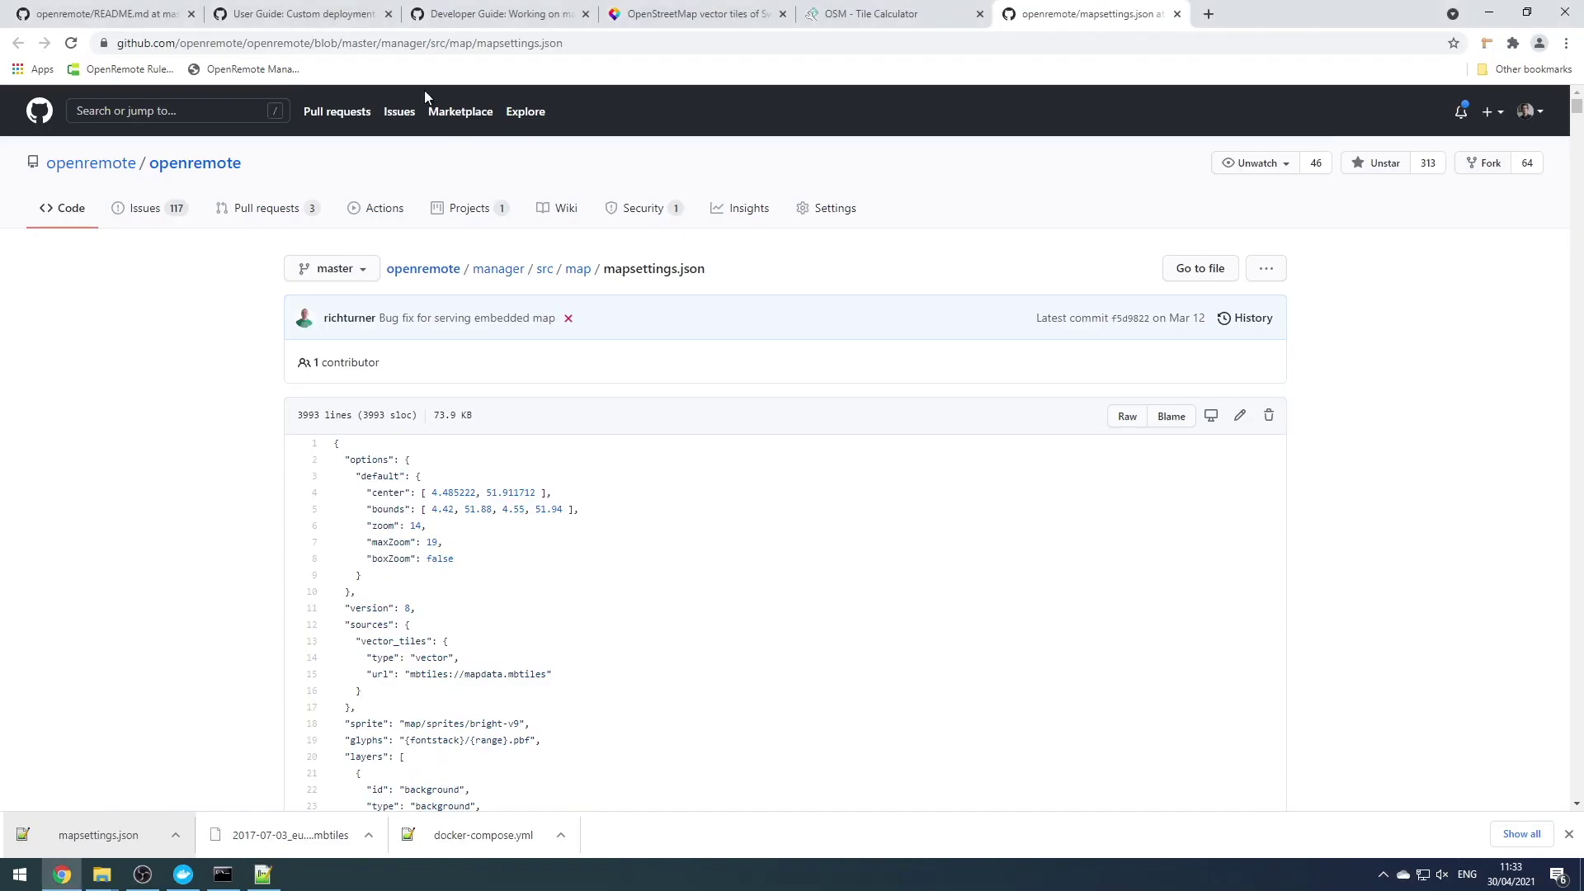
# Copy the volumes snippet from the Custom deployment page and open GenevaGrapes\docker-compose.yml
pyautogui.click(344, 14)
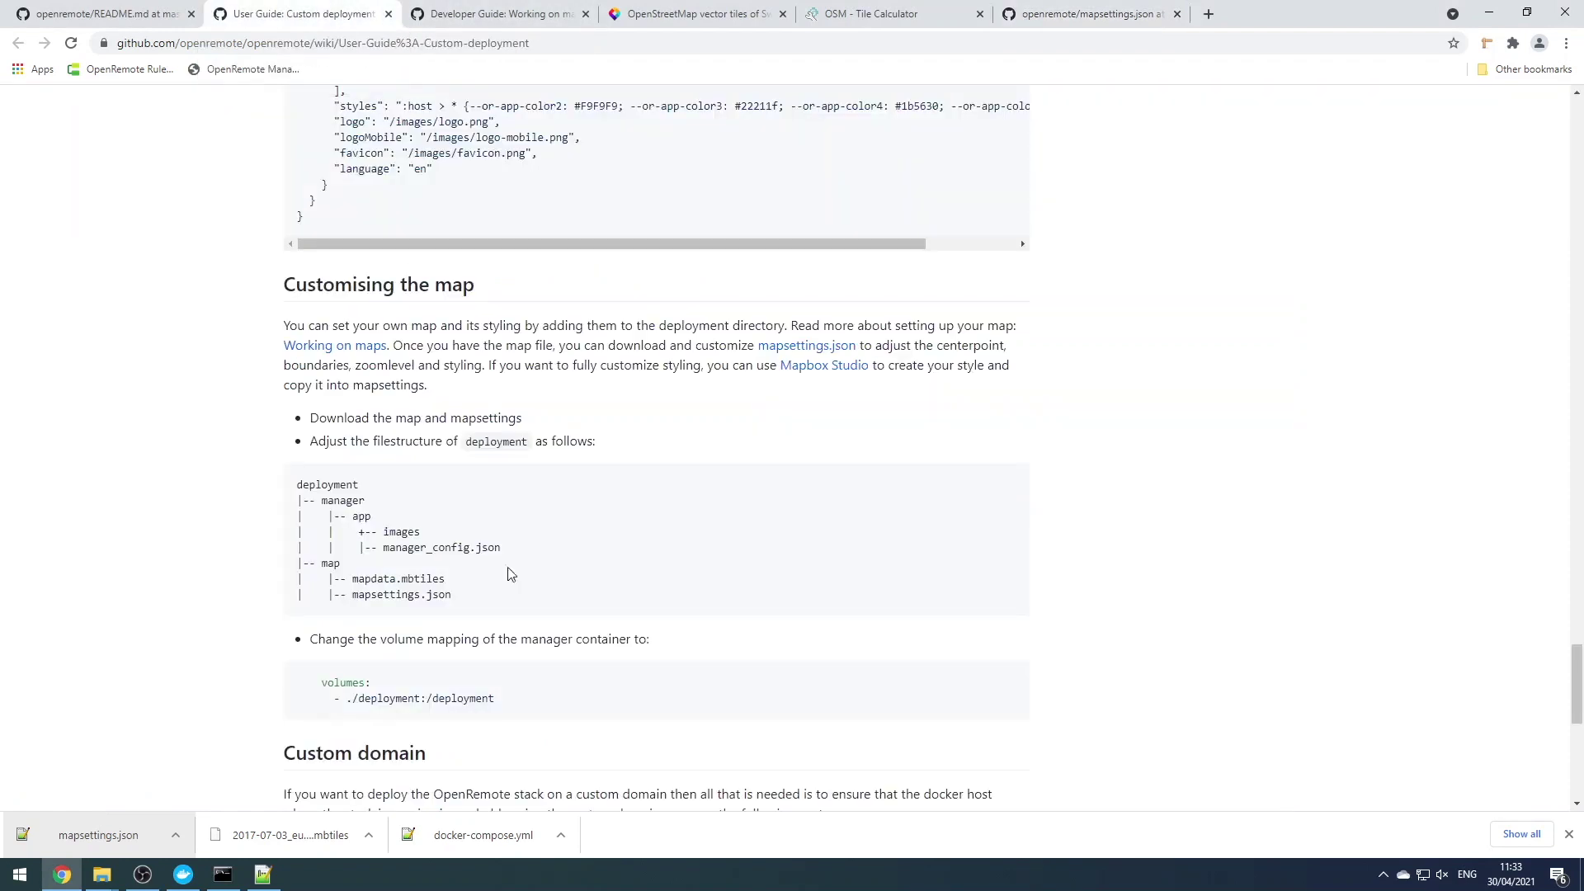
pyautogui.moveTo(496, 700); pyautogui.dragTo(323, 684)
pyautogui.hotkey('ctrl', 'c')
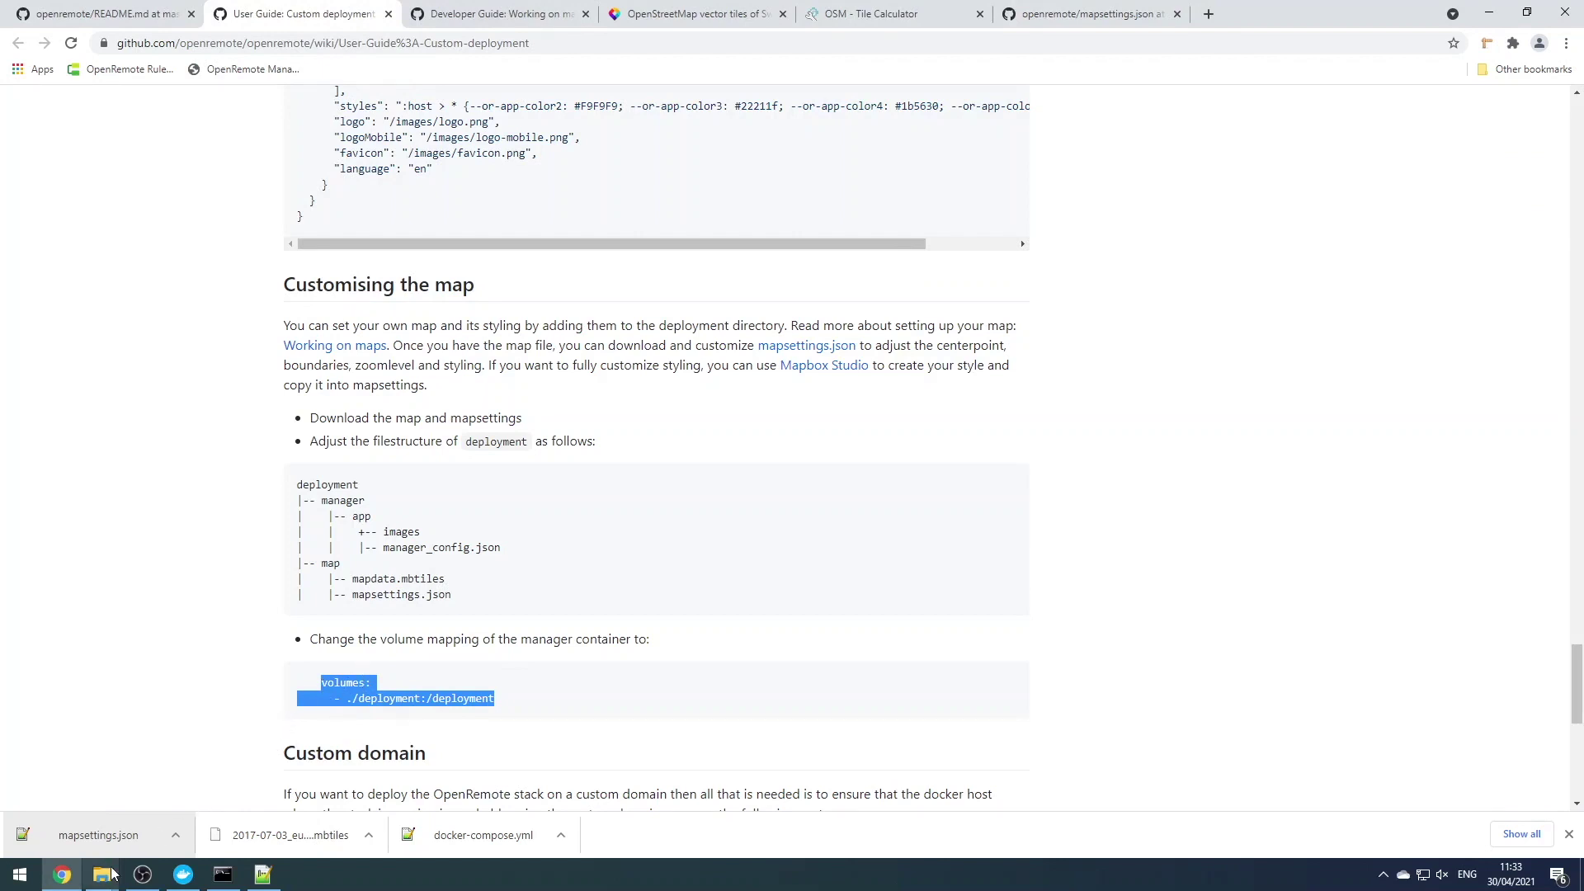
pyautogui.moveTo(107, 875)
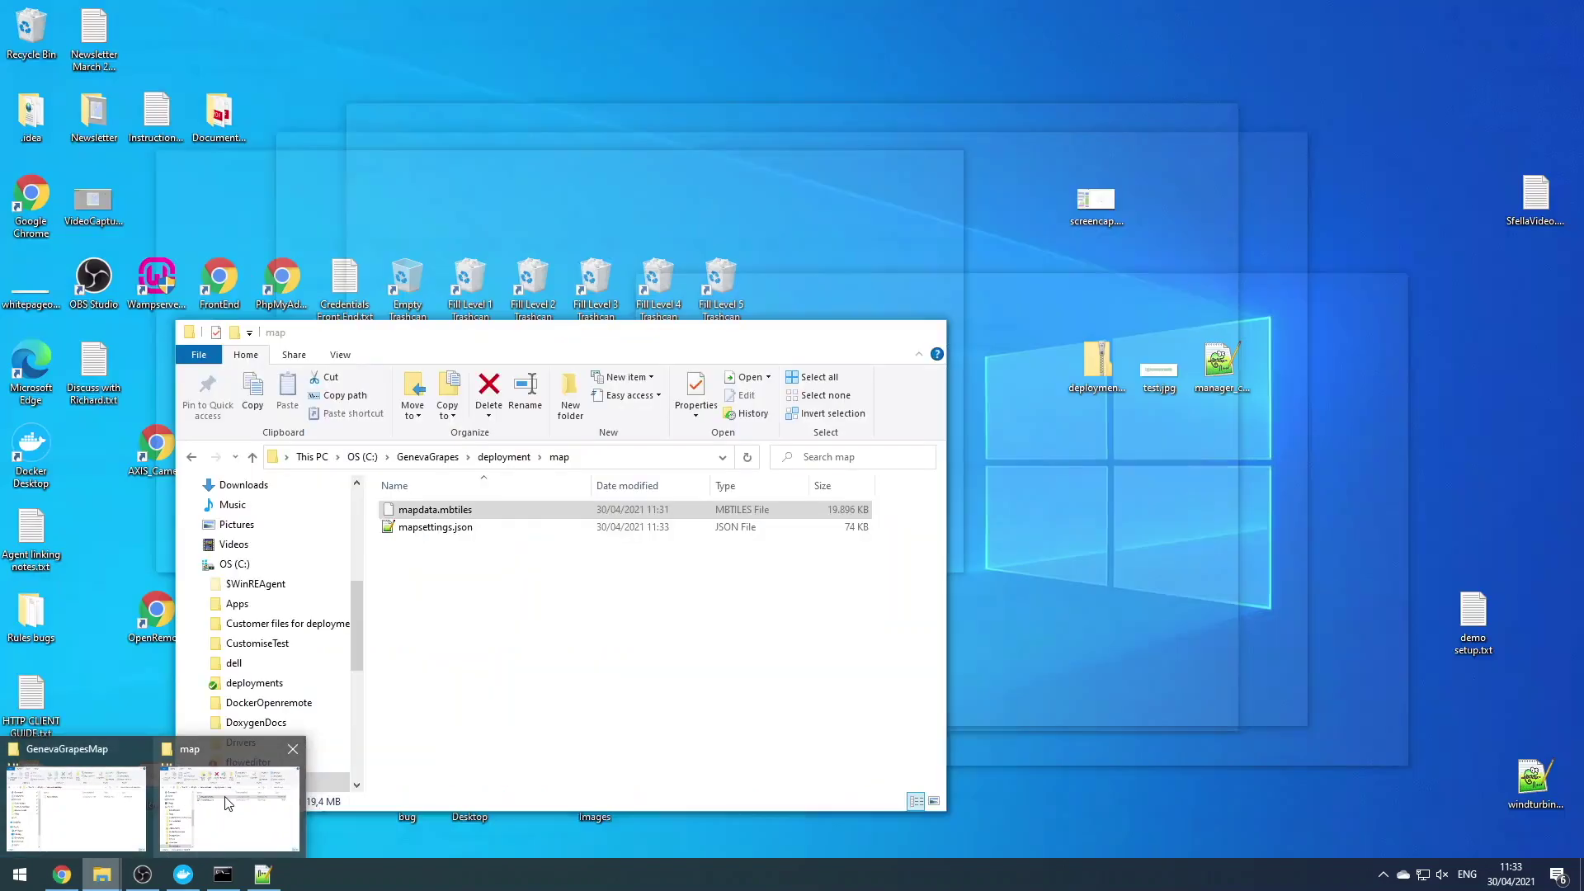
pyautogui.click(228, 804)
pyautogui.click(501, 457)
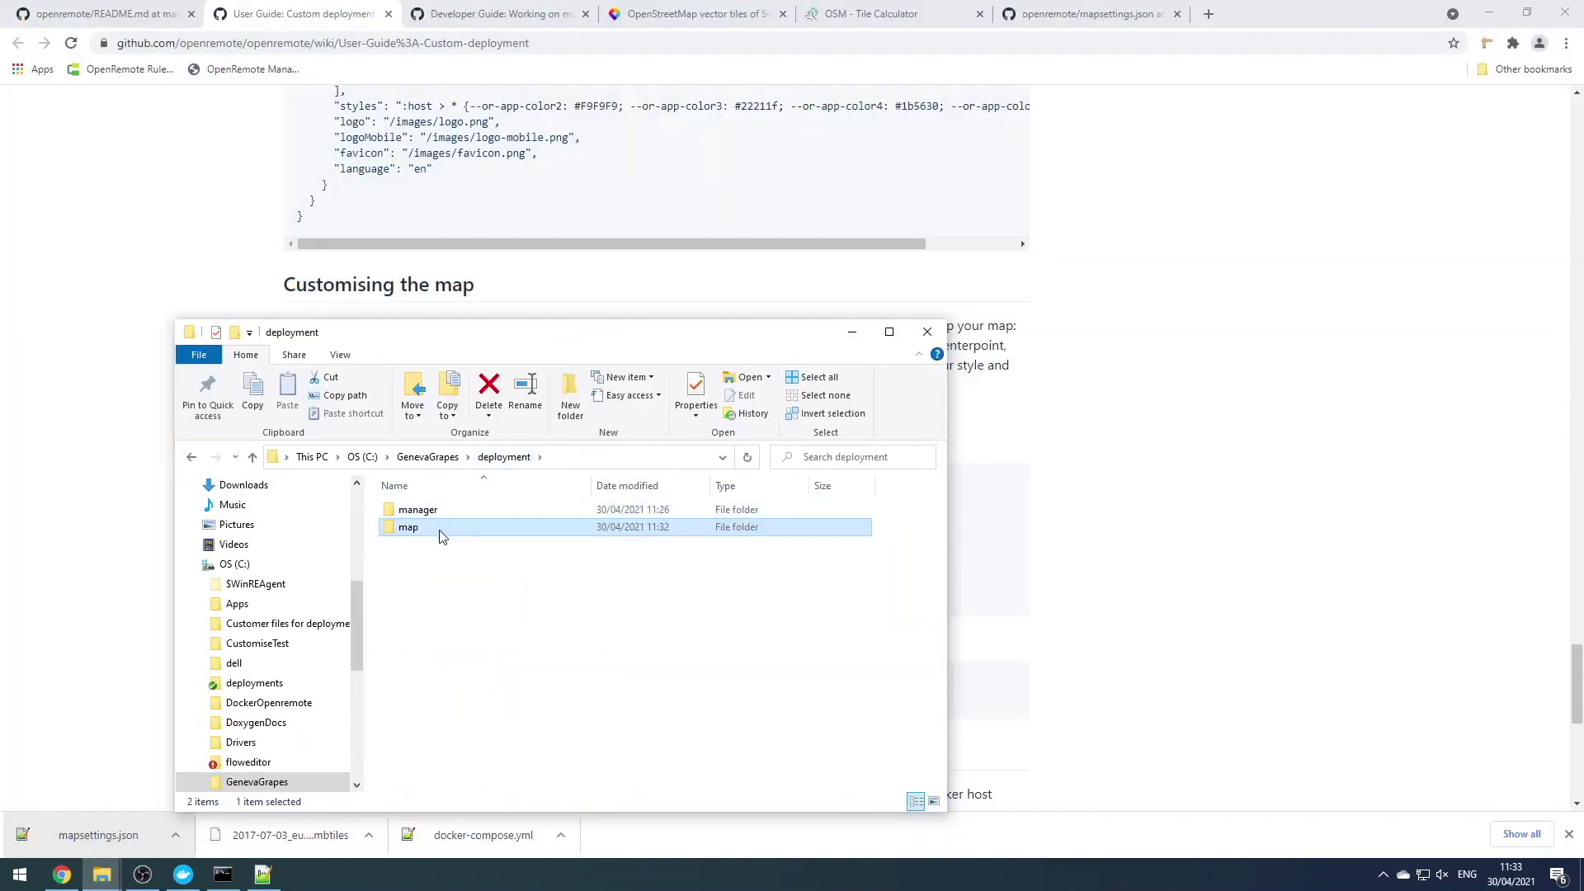
pyautogui.click(433, 457)
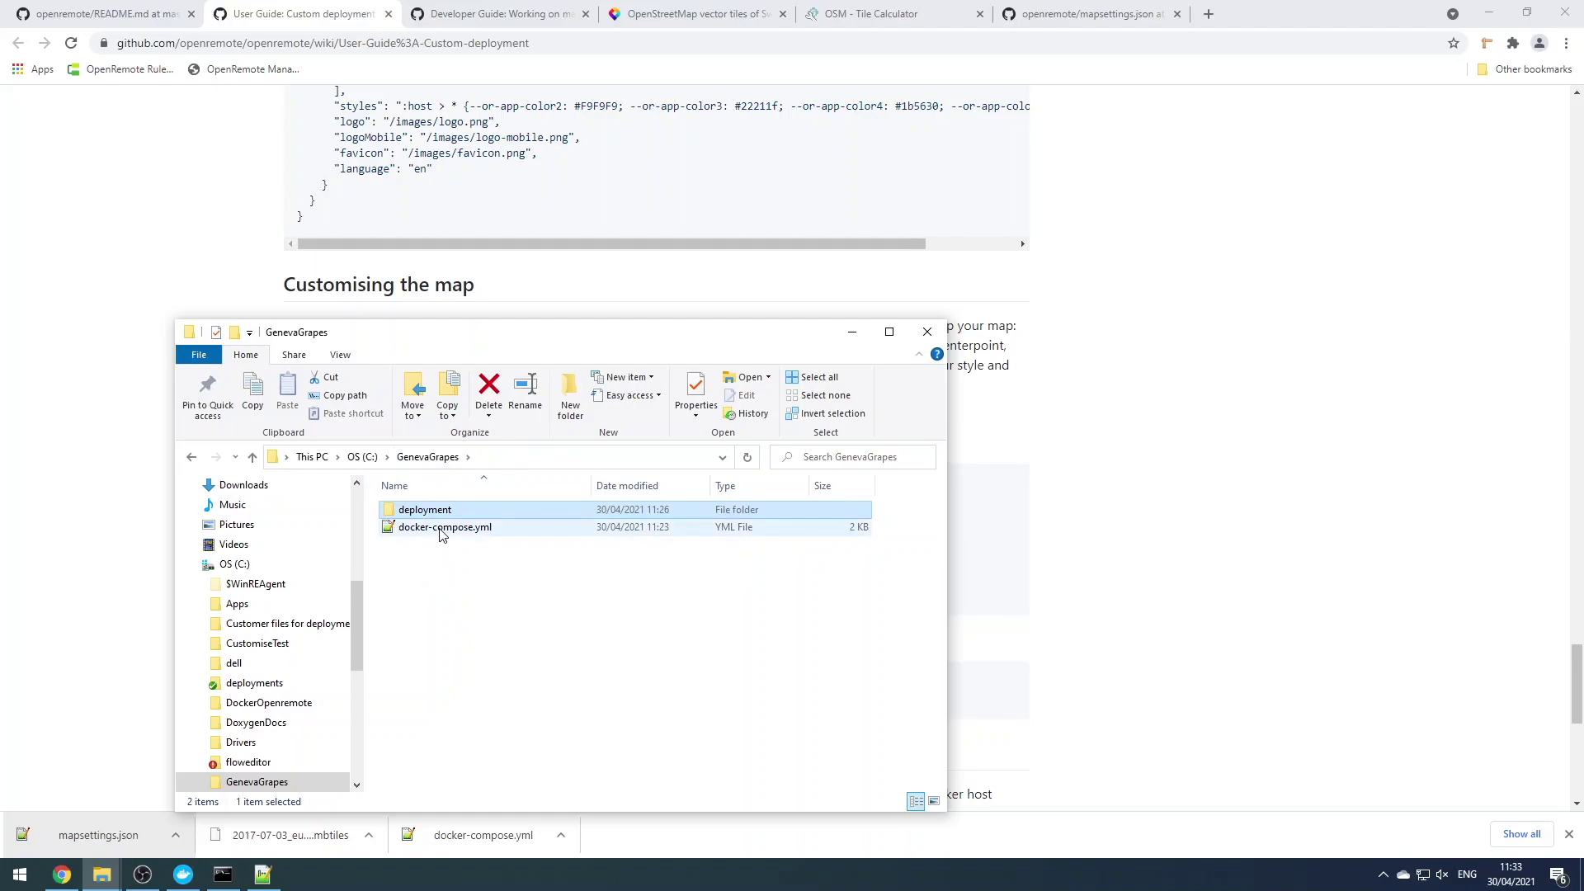
pyautogui.doubleClick(443, 528)
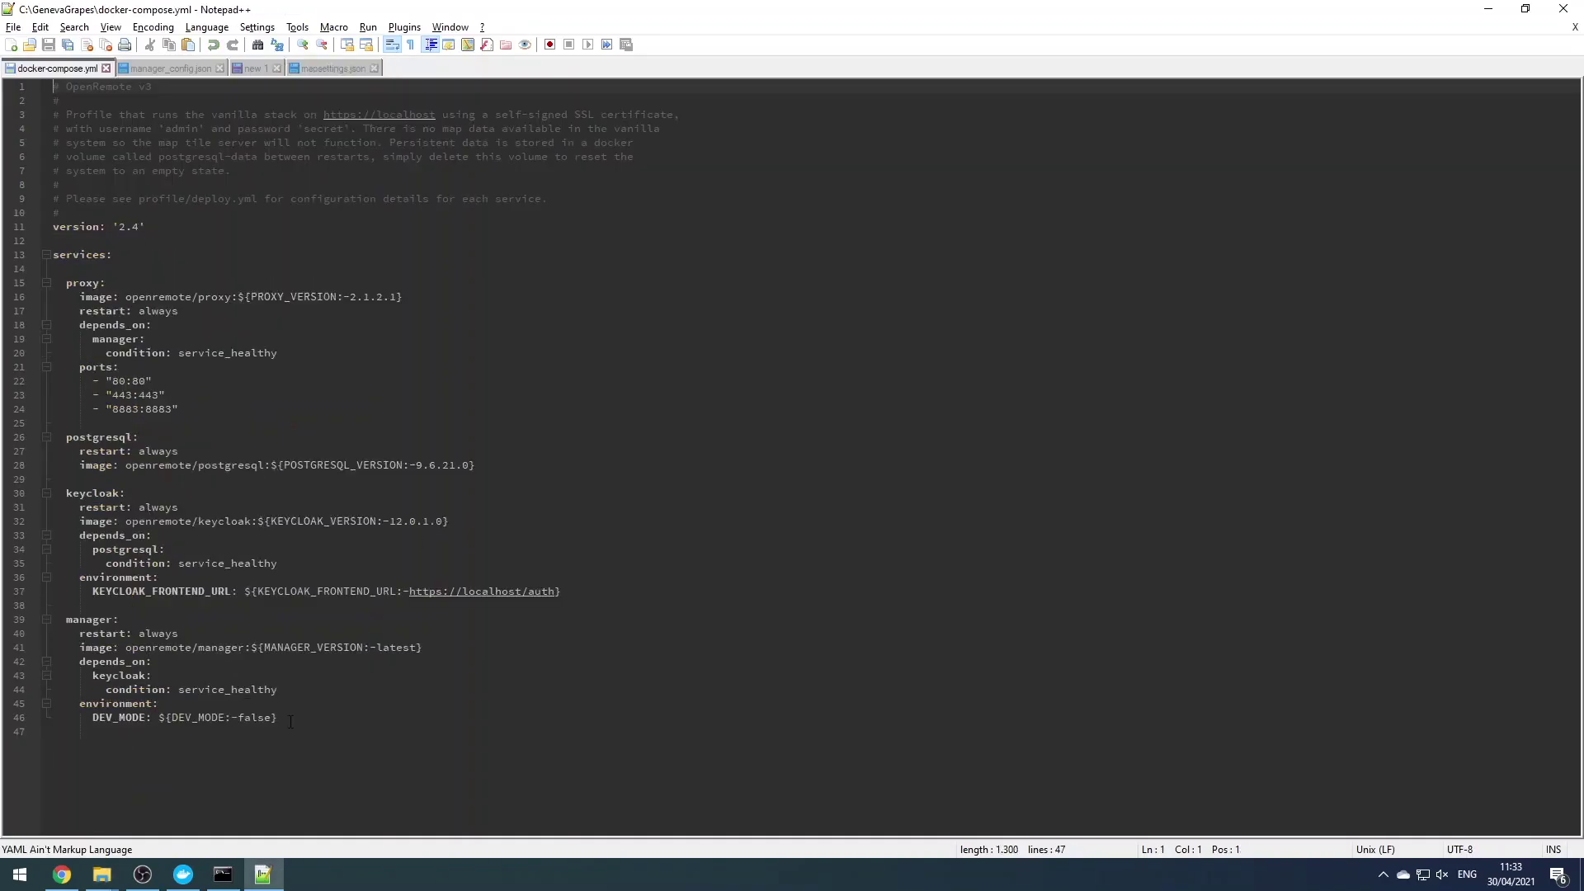
# Paste the ./deployment:/deployment volumes block below the manager's DEV_MODE line, align it, and save
pyautogui.click(290, 722)
pyautogui.press('Return')
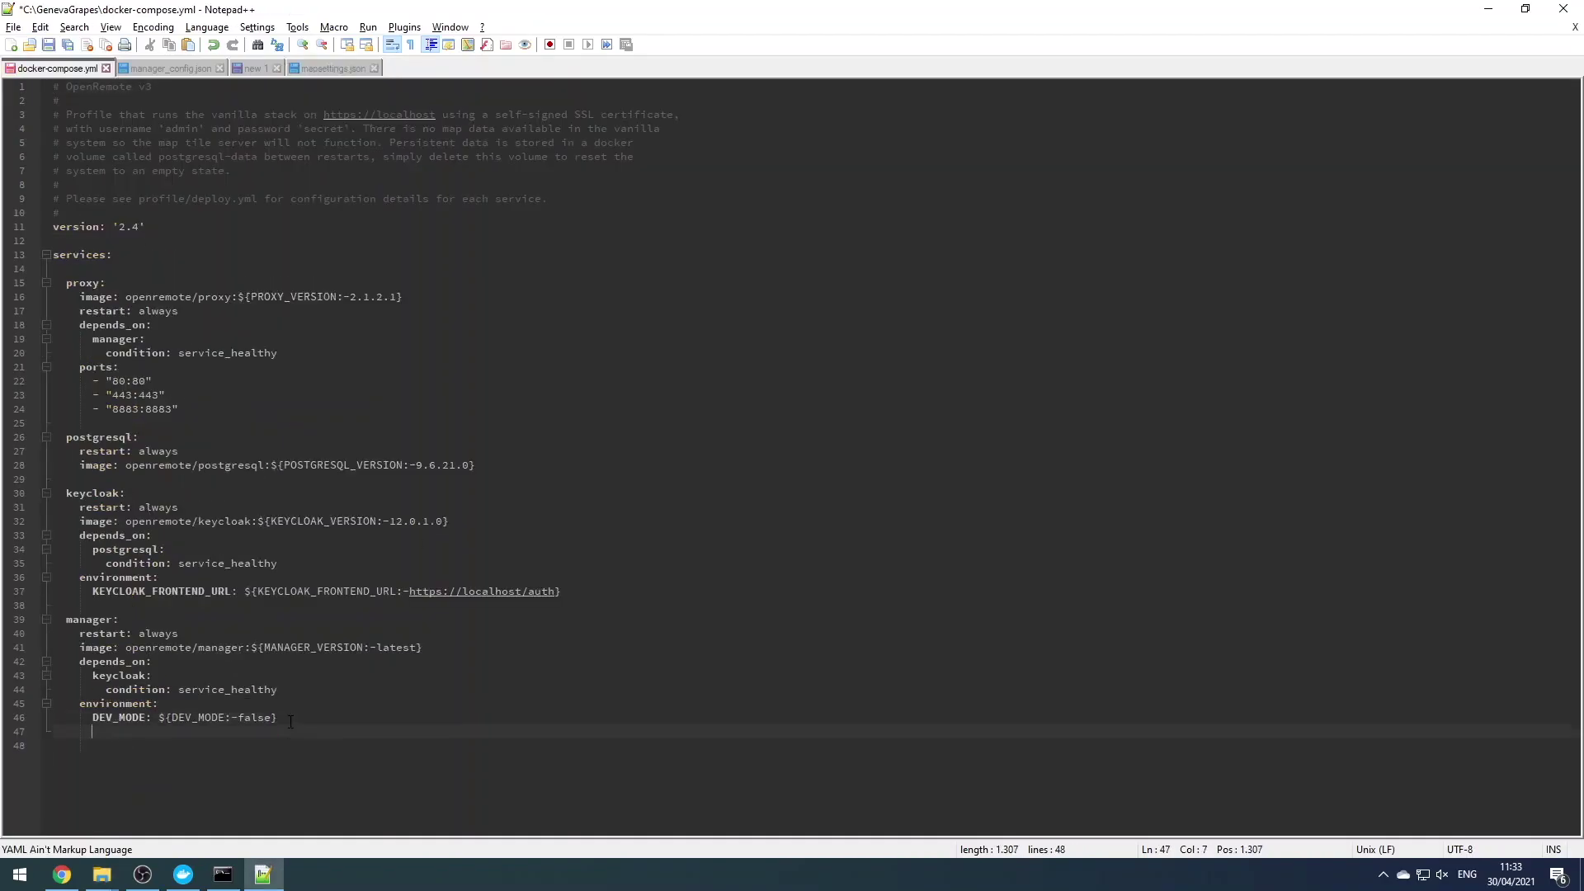
pyautogui.hotkey('ctrl', 'v')
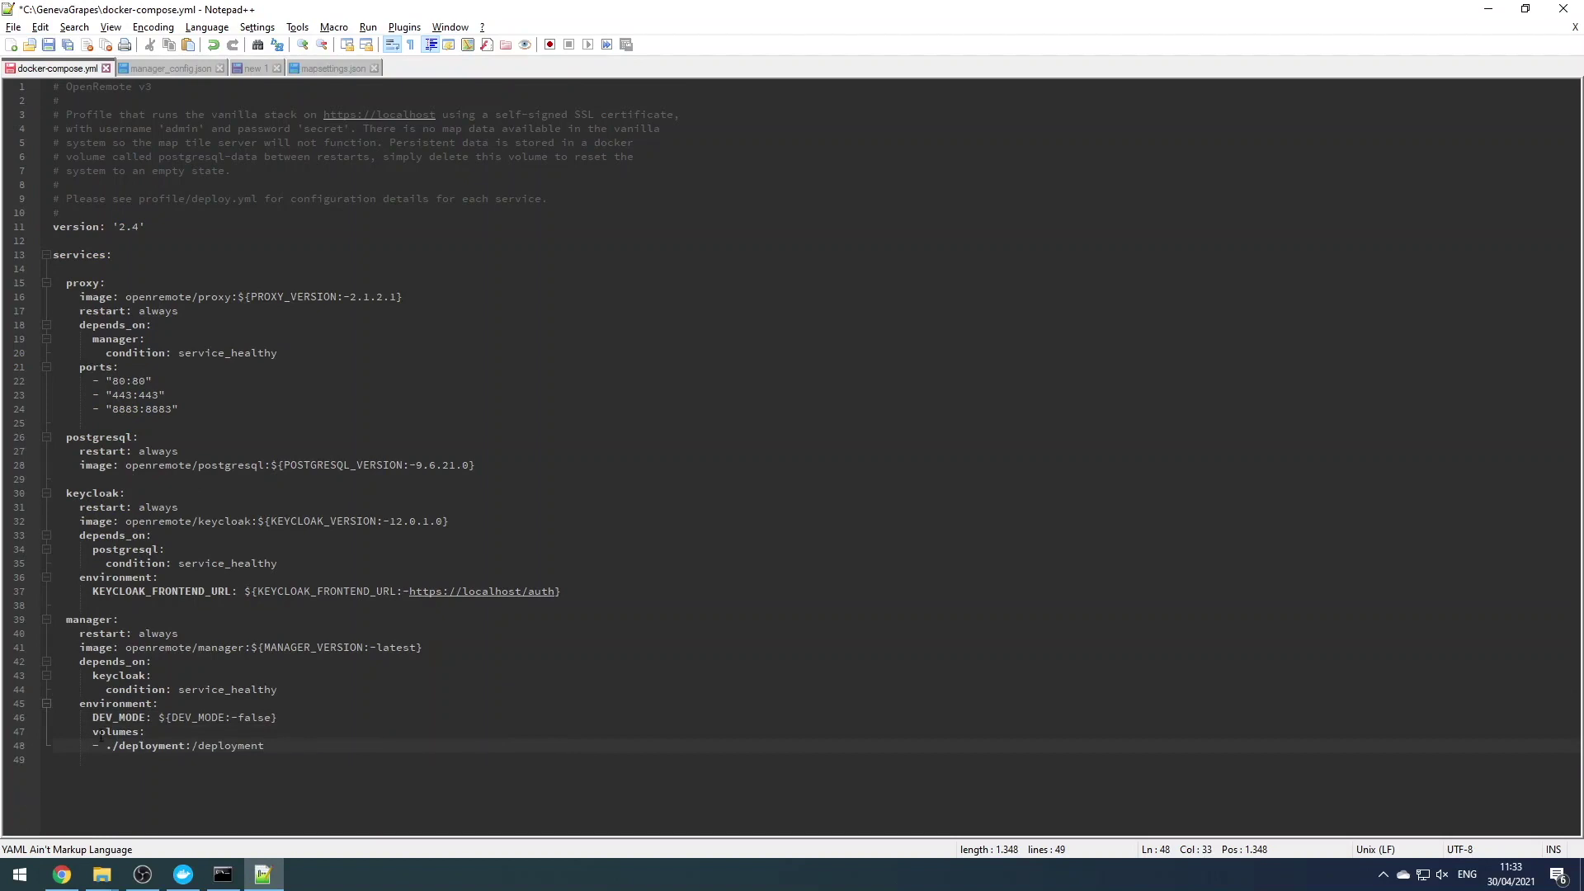
pyautogui.click(93, 732)
pyautogui.press('BackSpace')
pyautogui.press('BackSpace')
pyautogui.hotkey('ctrl', 's')
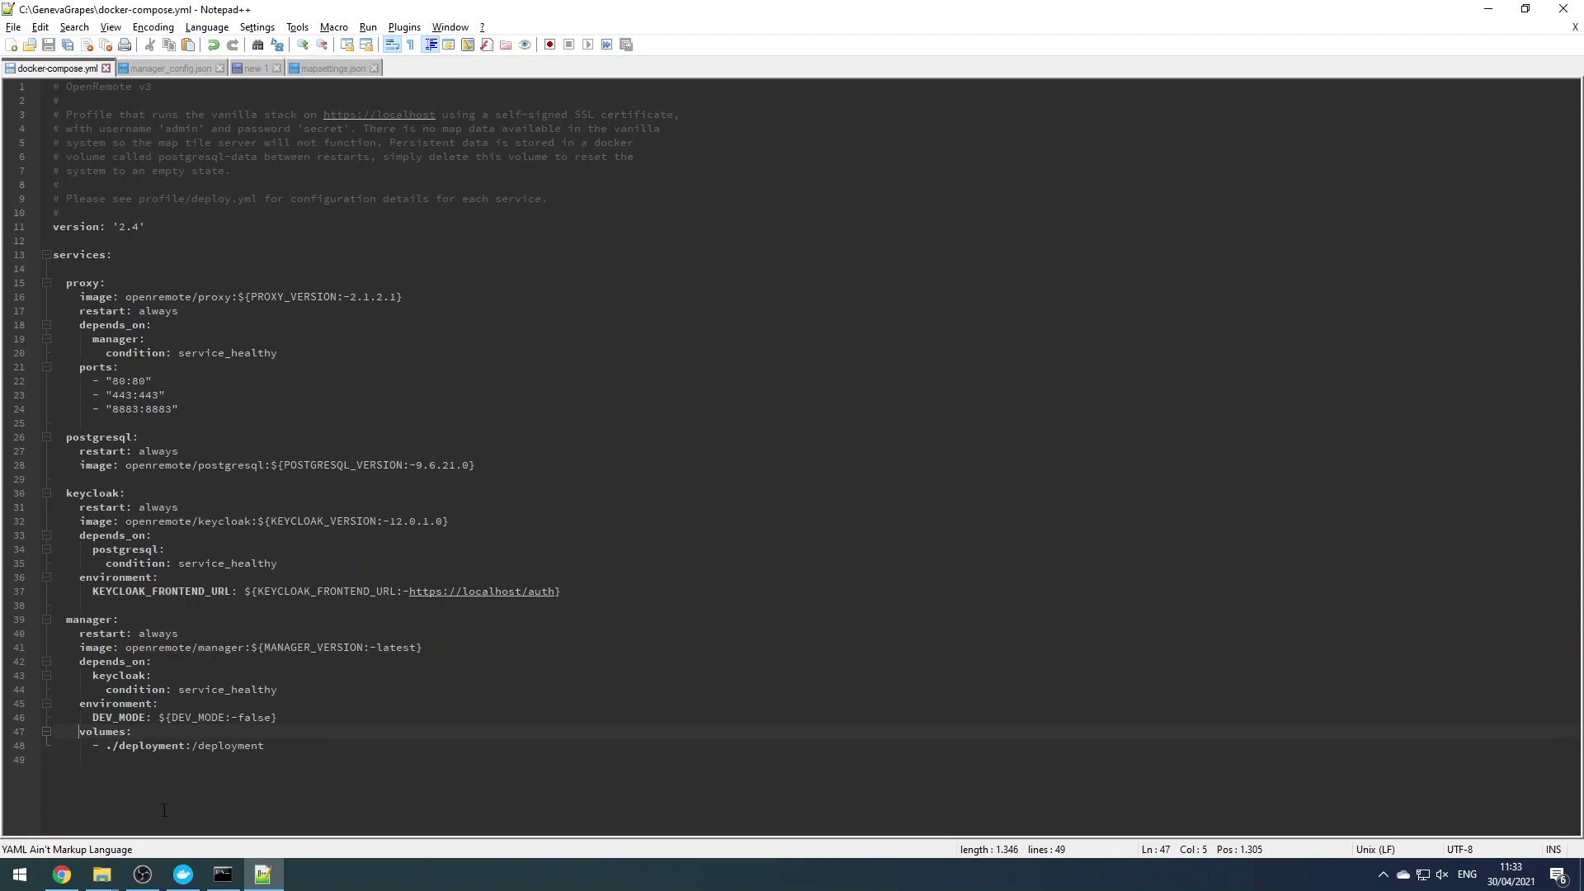
pyautogui.click(222, 874)
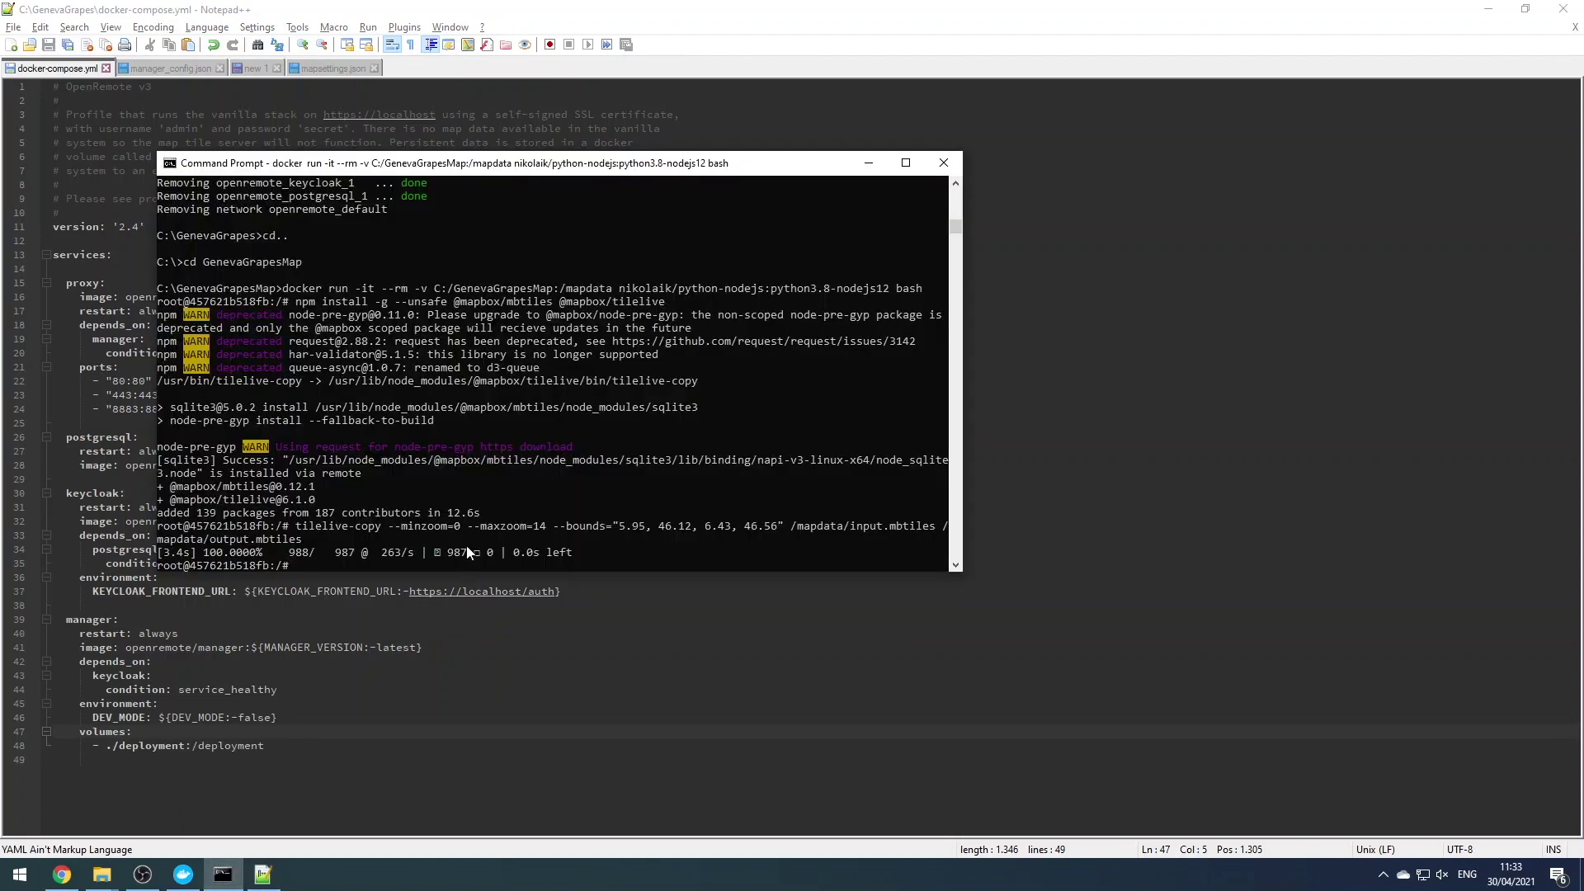
# Exit the container shell and change directory to C:\GenevaGrapes
pyautogui.write('exit')
pyautogui.press('Return')
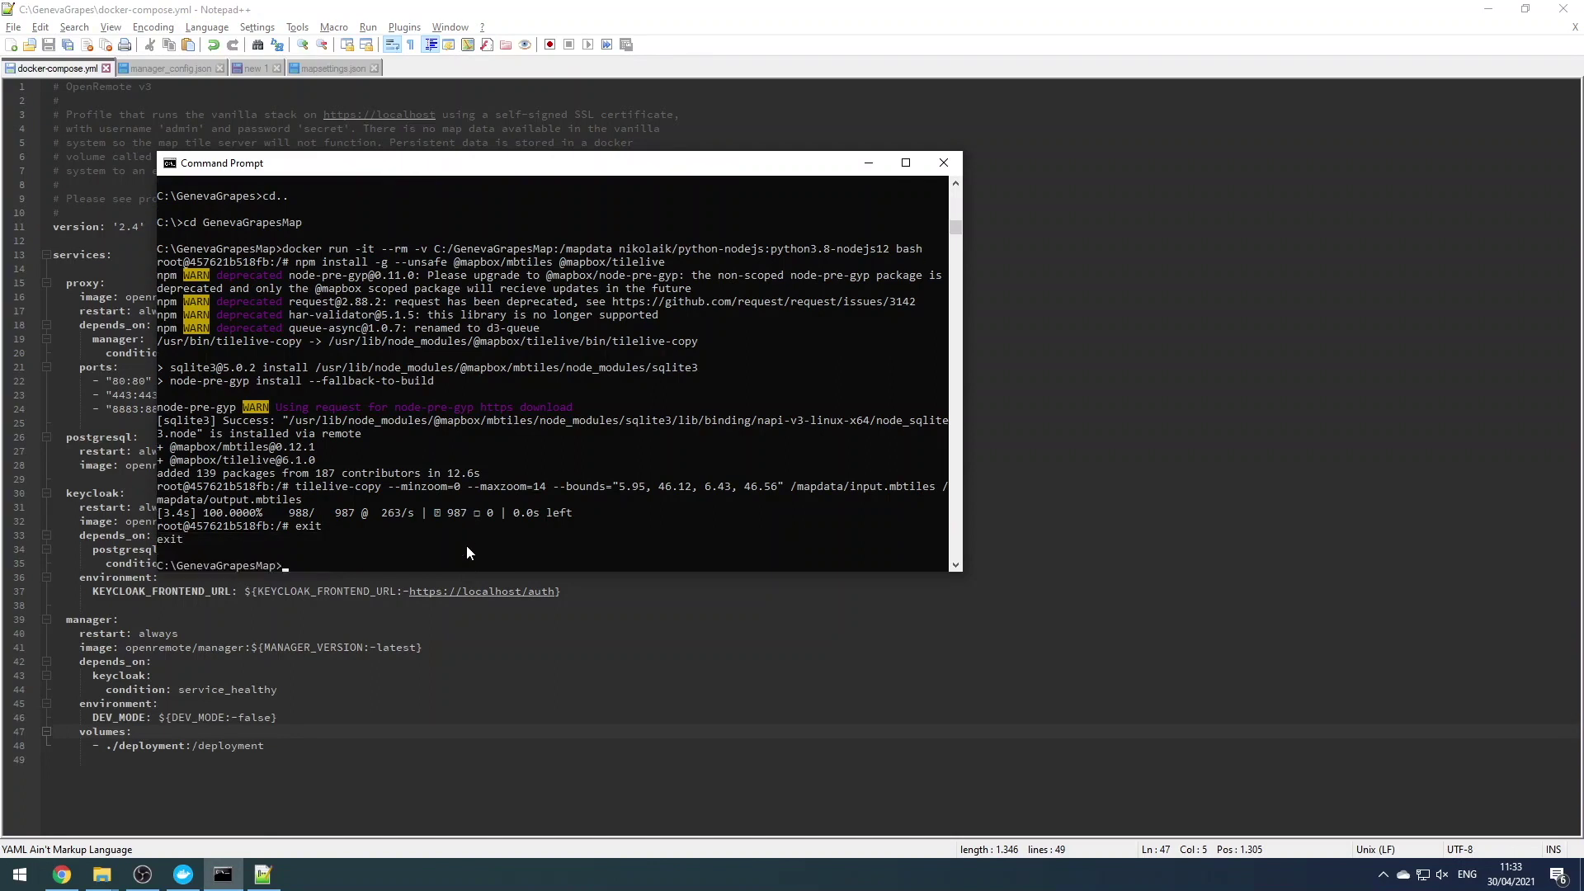
pyautogui.write('cd..')
pyautogui.press('Return')
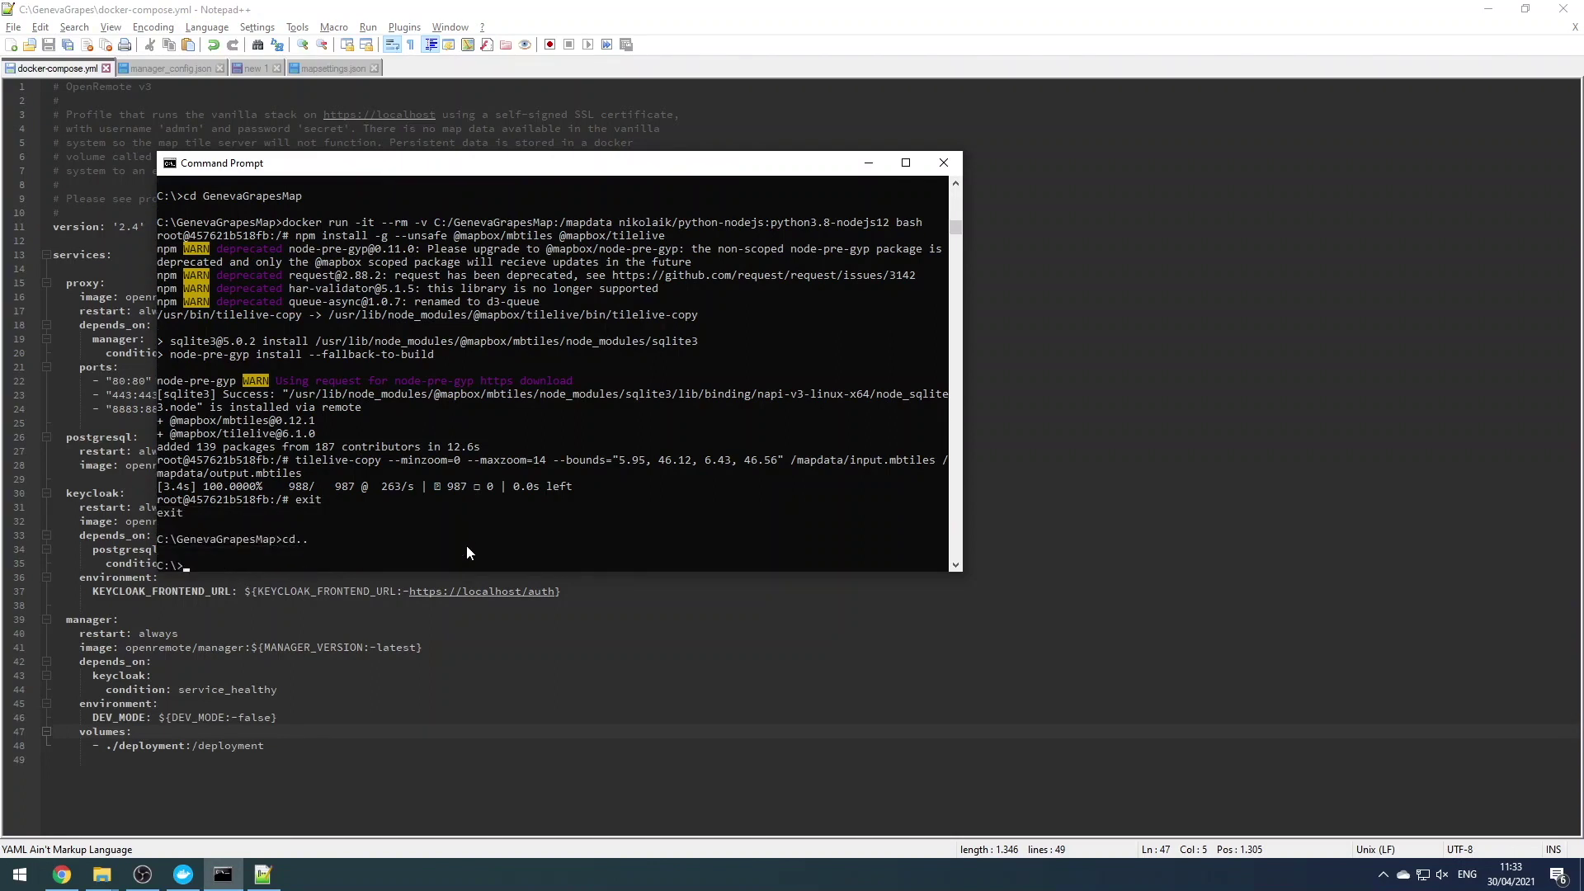
pyautogui.write('cd GenevaGrapes')
pyautogui.press('Return')
# Run 'docker-compose -p openremote up' to start the OpenRemote stack
pyautogui.write('docke')
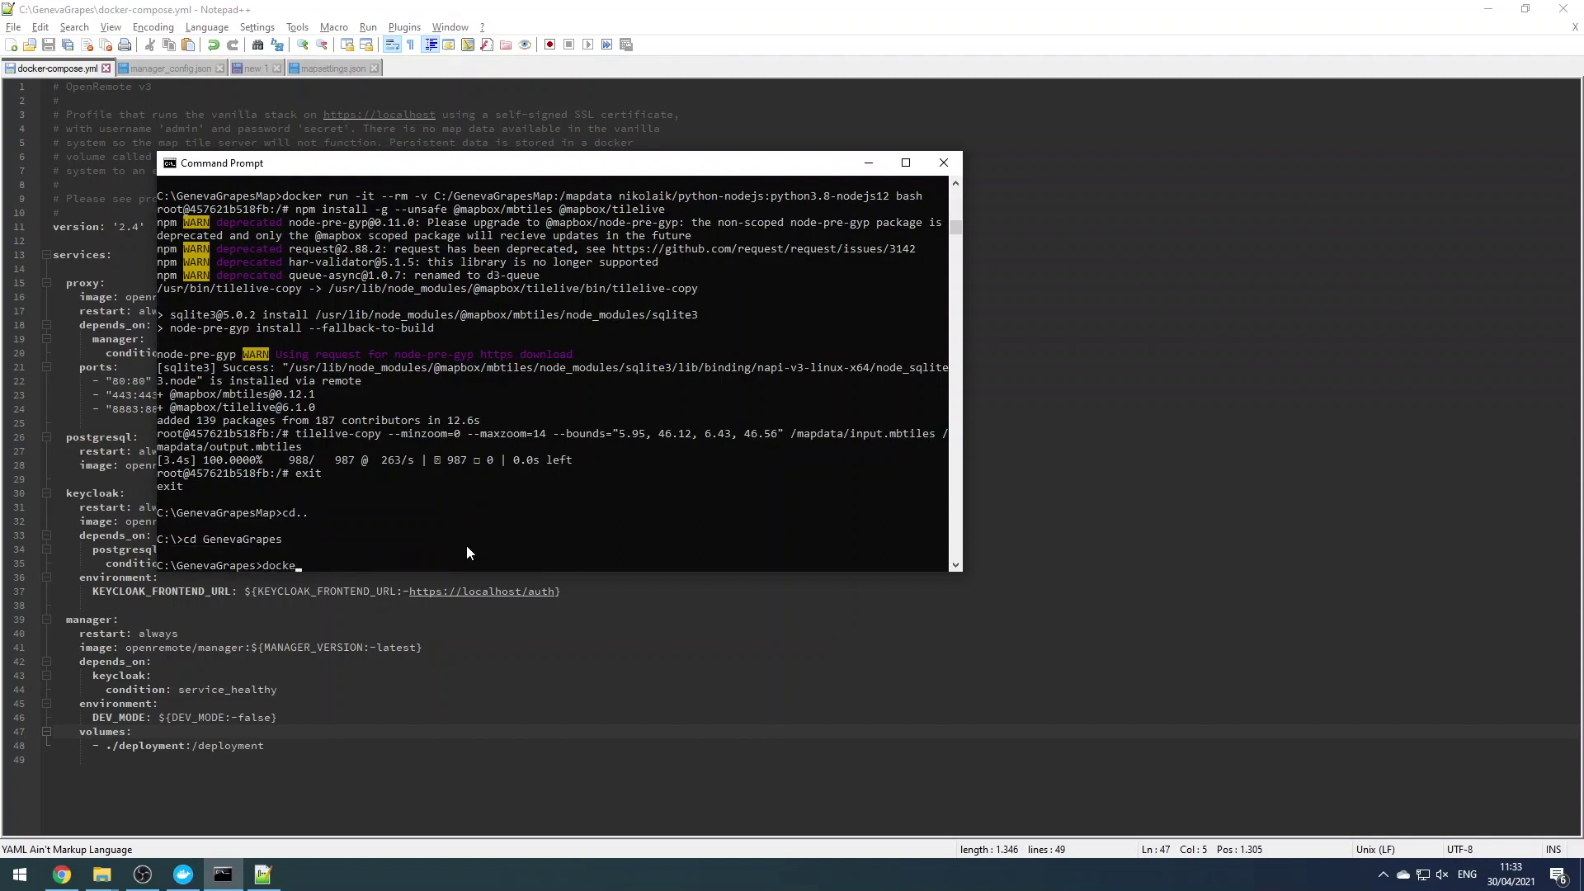
pyautogui.write('r-compose -p openremote up')
pyautogui.press('Return')
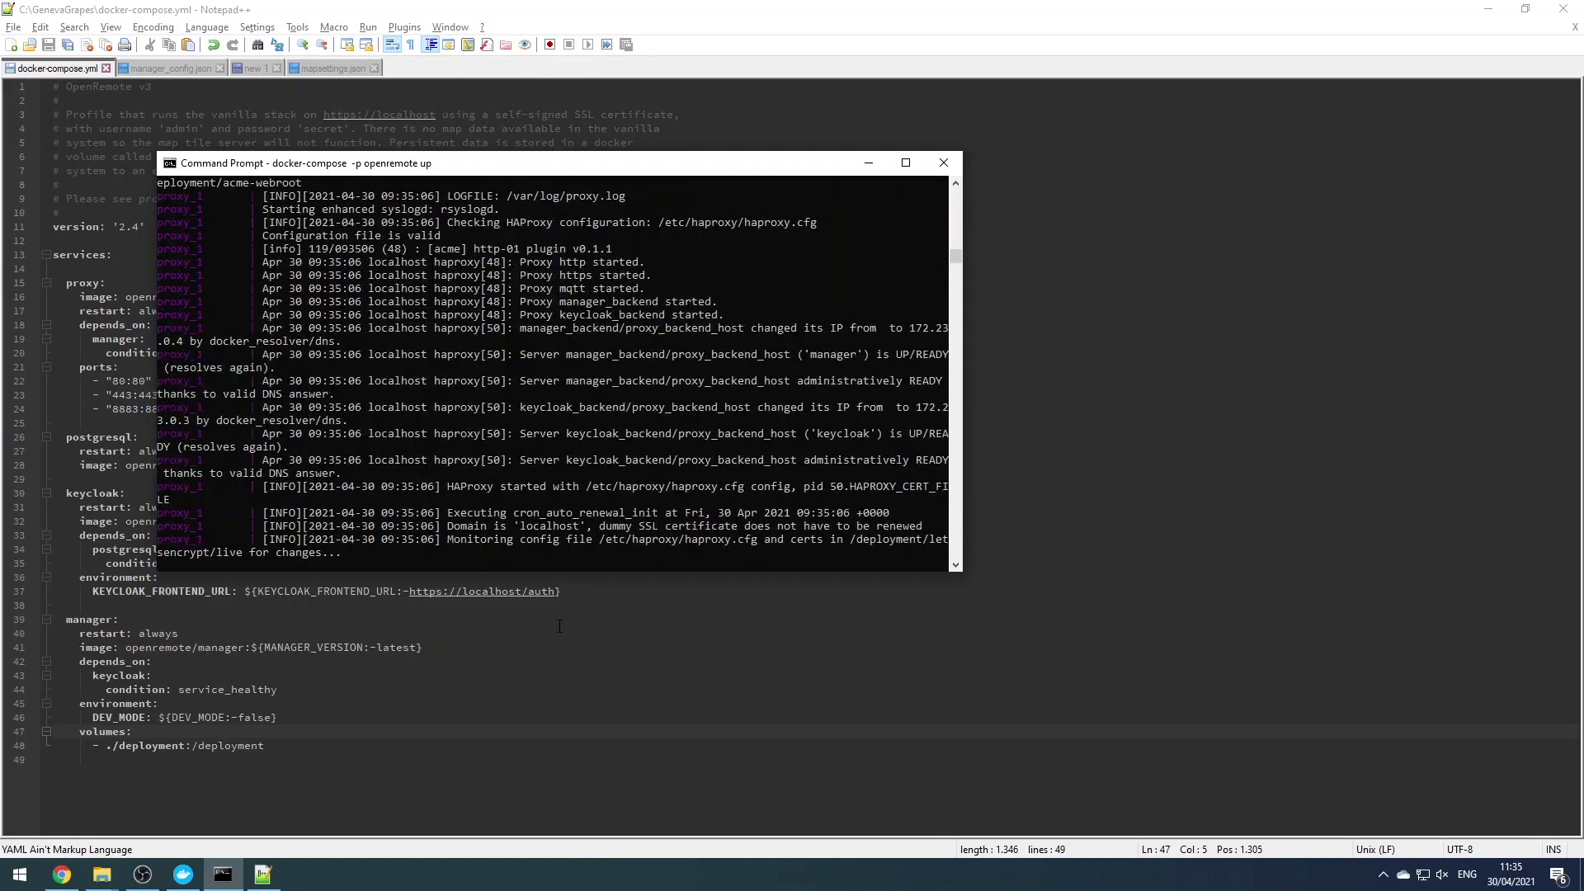
pyautogui.click(62, 874)
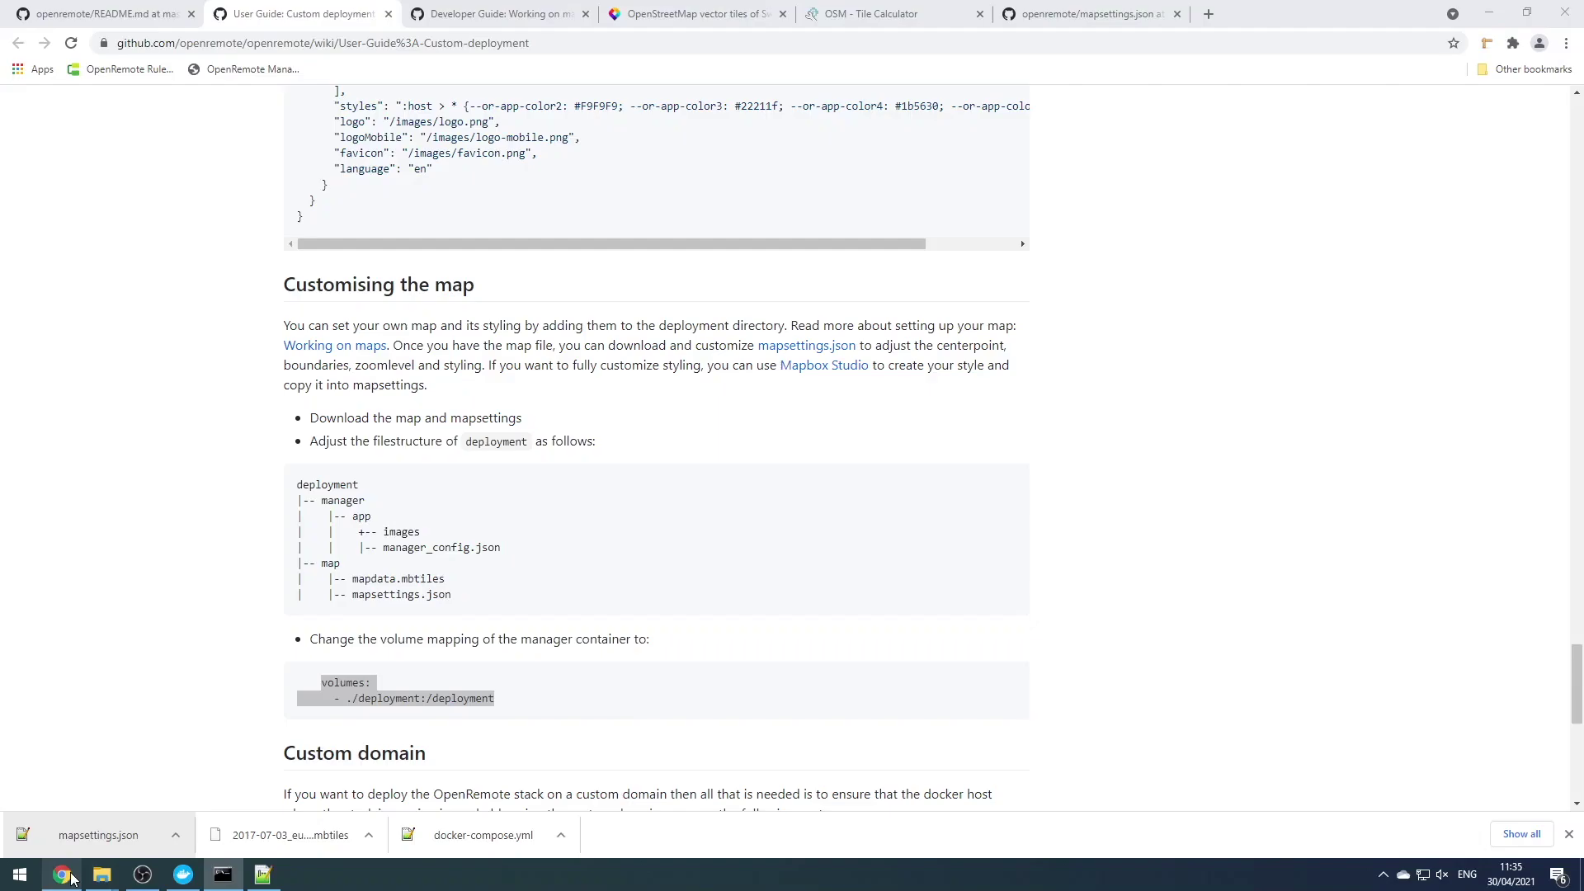
# Load localhost in a new Chrome tab and sign in with the admin username and password
pyautogui.click(1210, 15)
pyautogui.write('local')
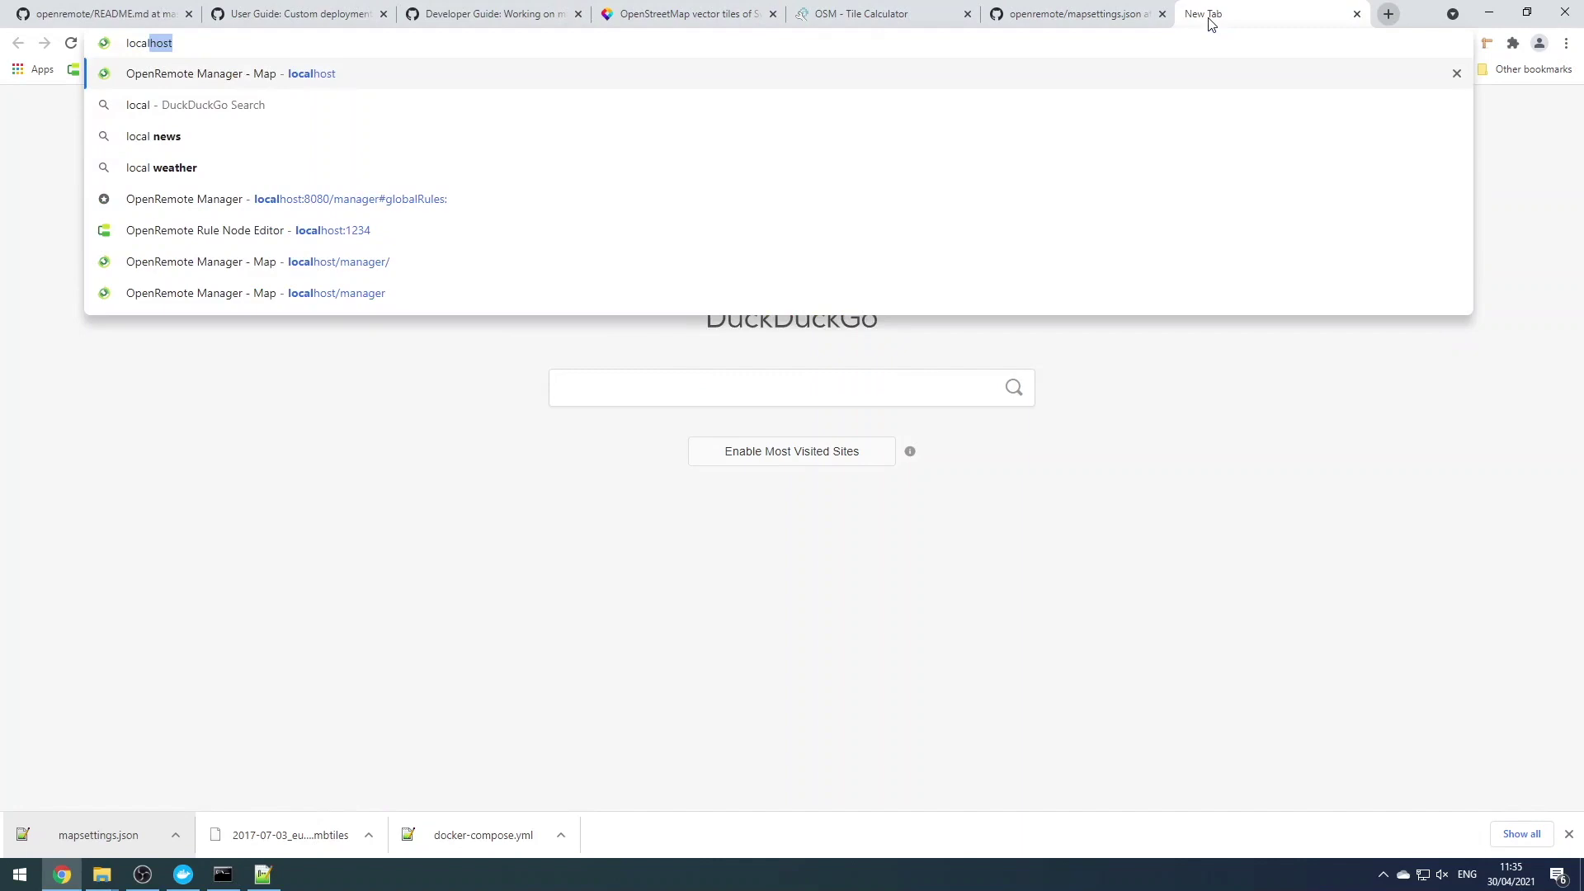
pyautogui.write('host')
pyautogui.press('Return')
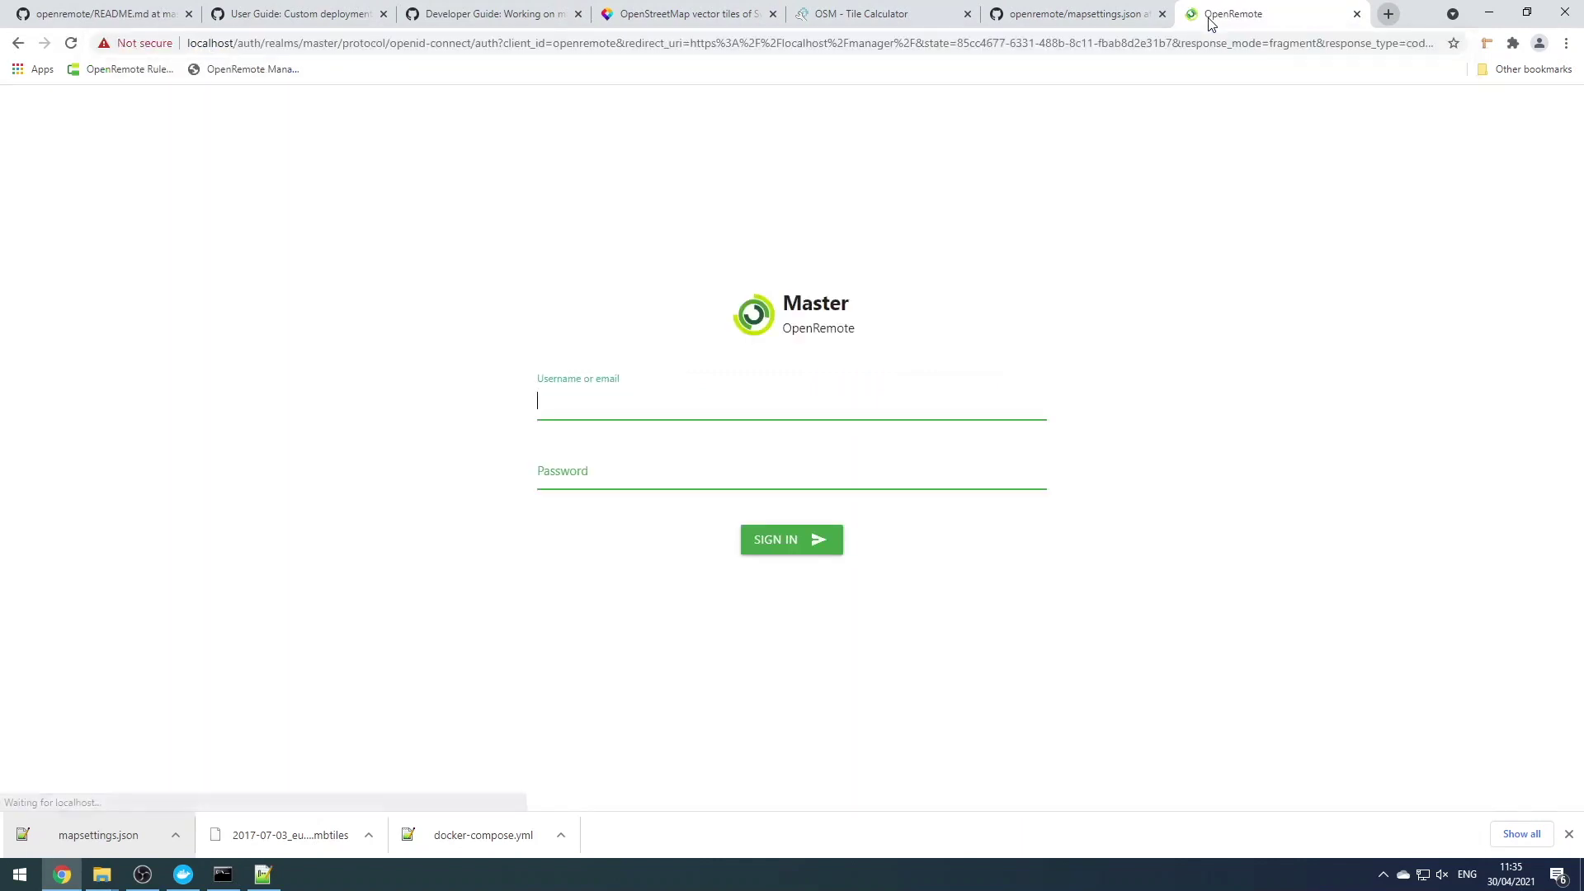
pyautogui.write('admin')
pyautogui.press('Tab')
pyautogui.write('secre')
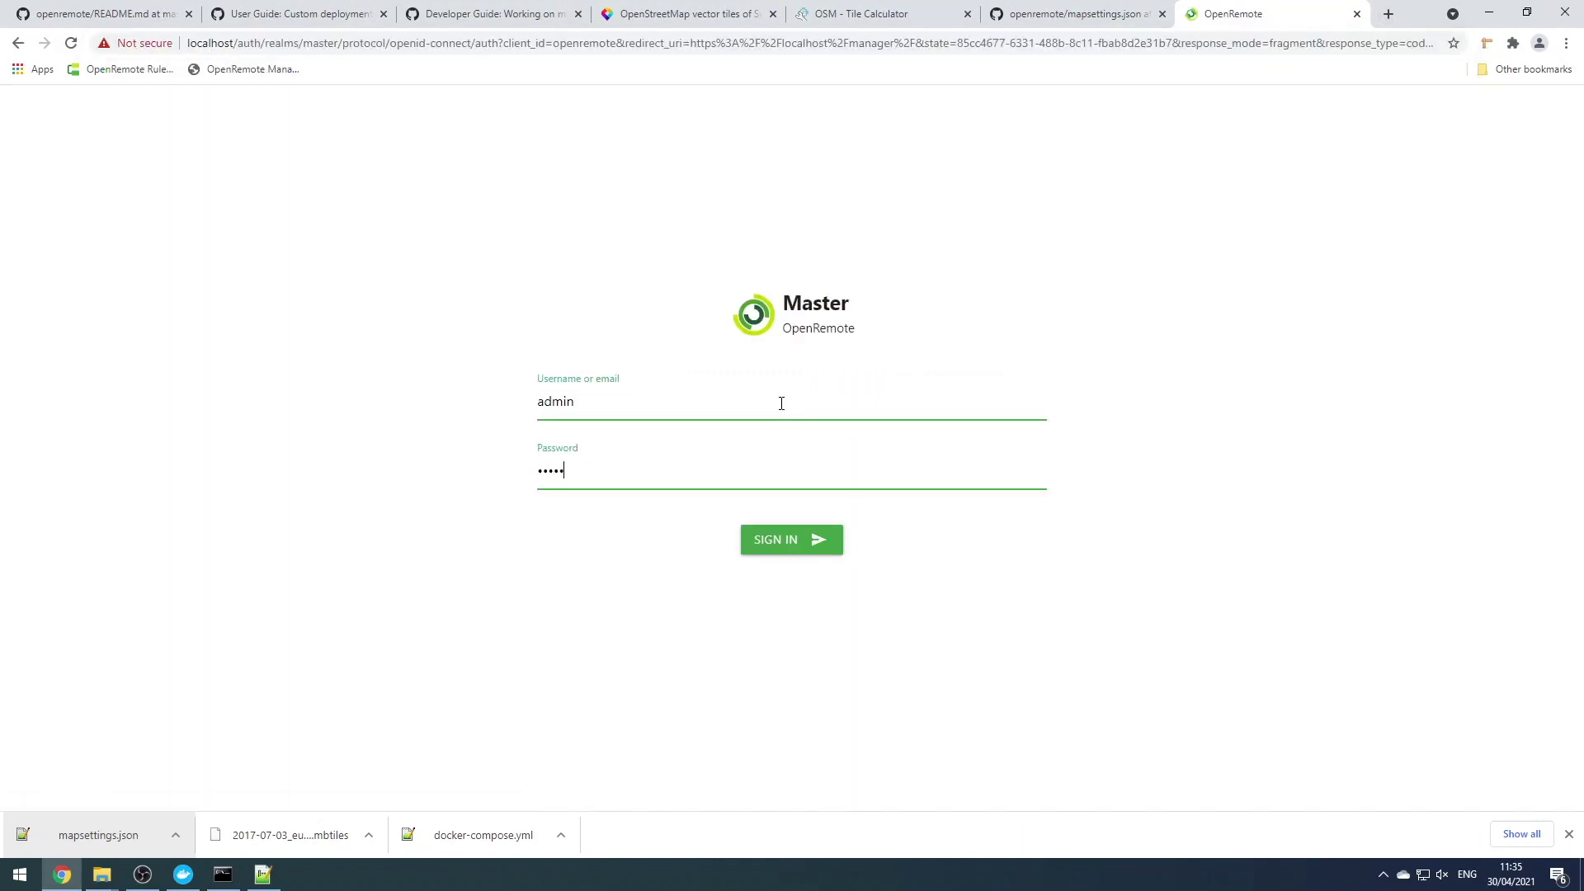
pyautogui.press('Return')
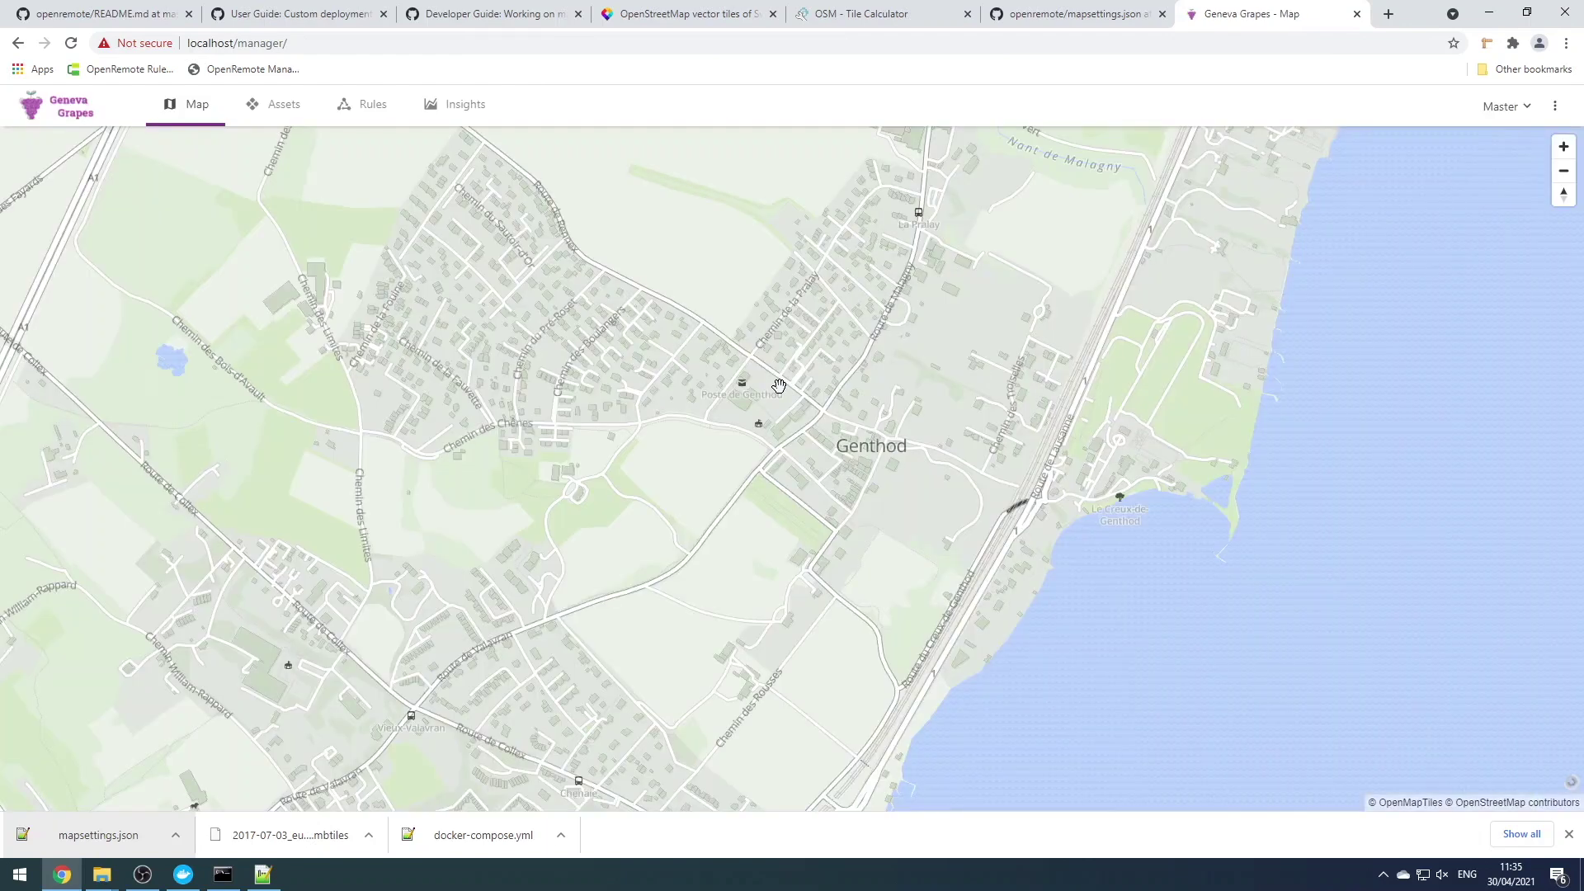
# Zoom out on the Geneva map, then view the Assets, Rules and Insights pages, ending on Assets
pyautogui.scroll(-5, 779, 385)
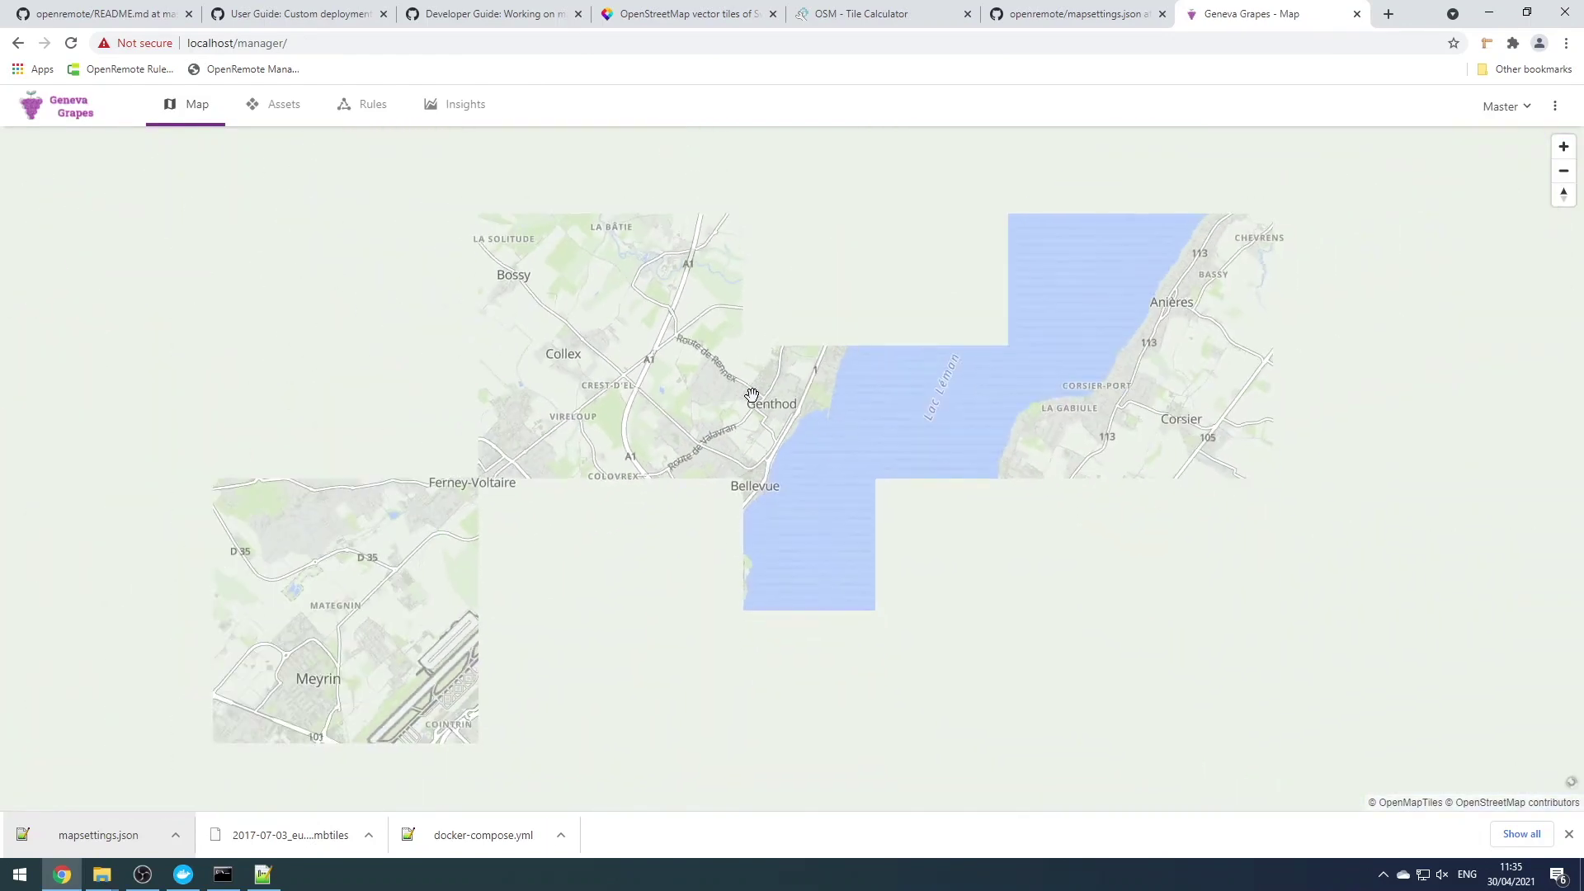
pyautogui.scroll(-2, 751, 395)
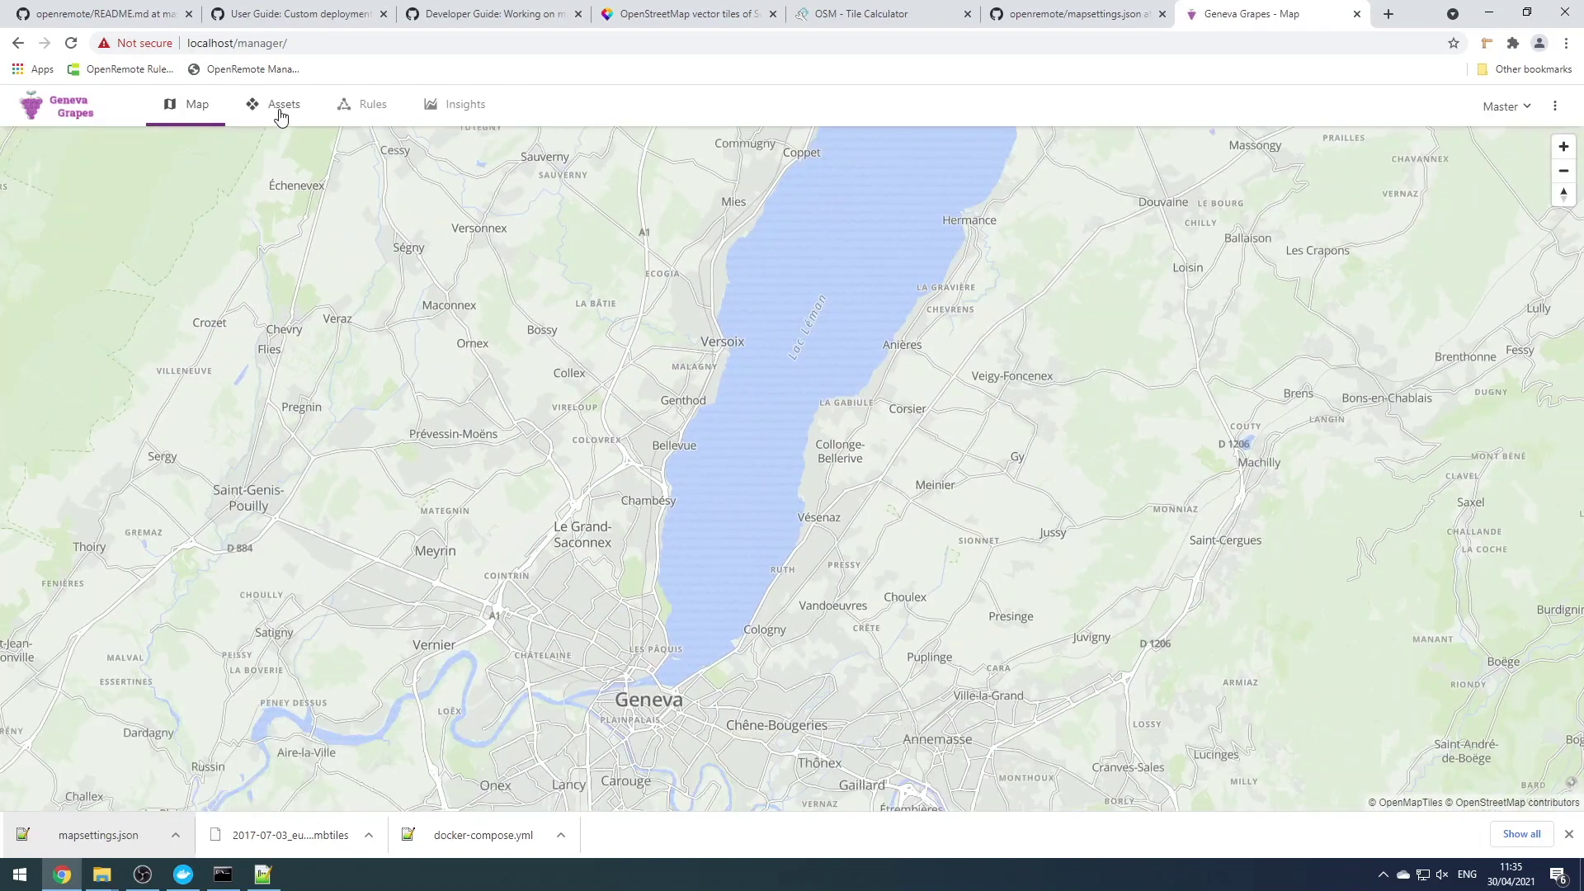
pyautogui.click(281, 116)
pyautogui.click(375, 109)
pyautogui.click(440, 108)
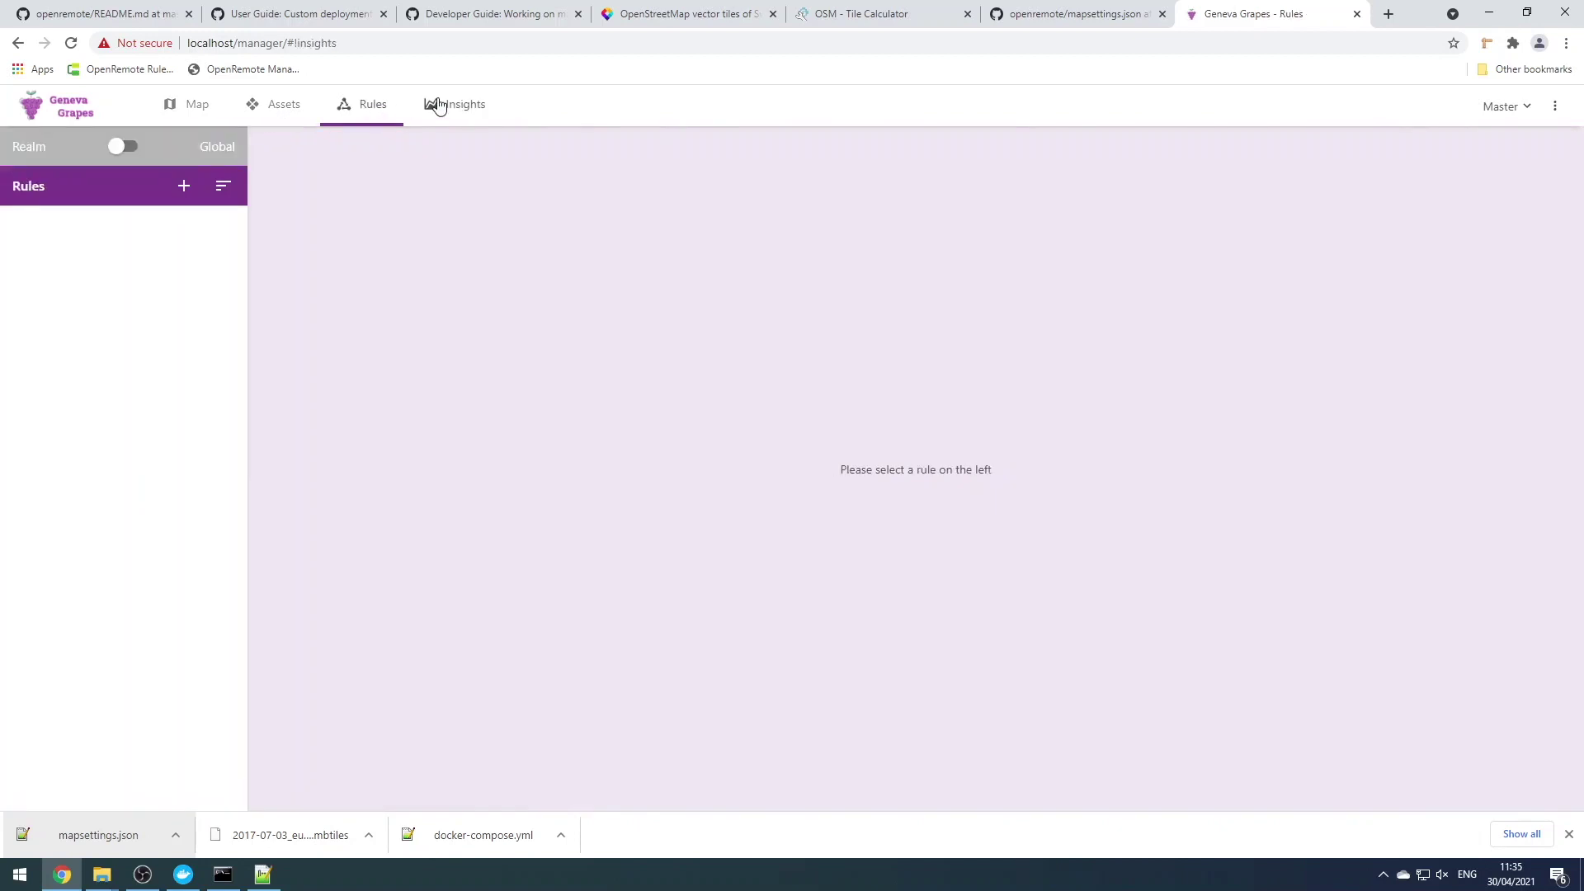
pyautogui.click(283, 106)
# Start adding a Groundwater Sensor Asset, then cancel without creating it
pyautogui.click(184, 146)
pyautogui.scroll(-5, 569, 413)
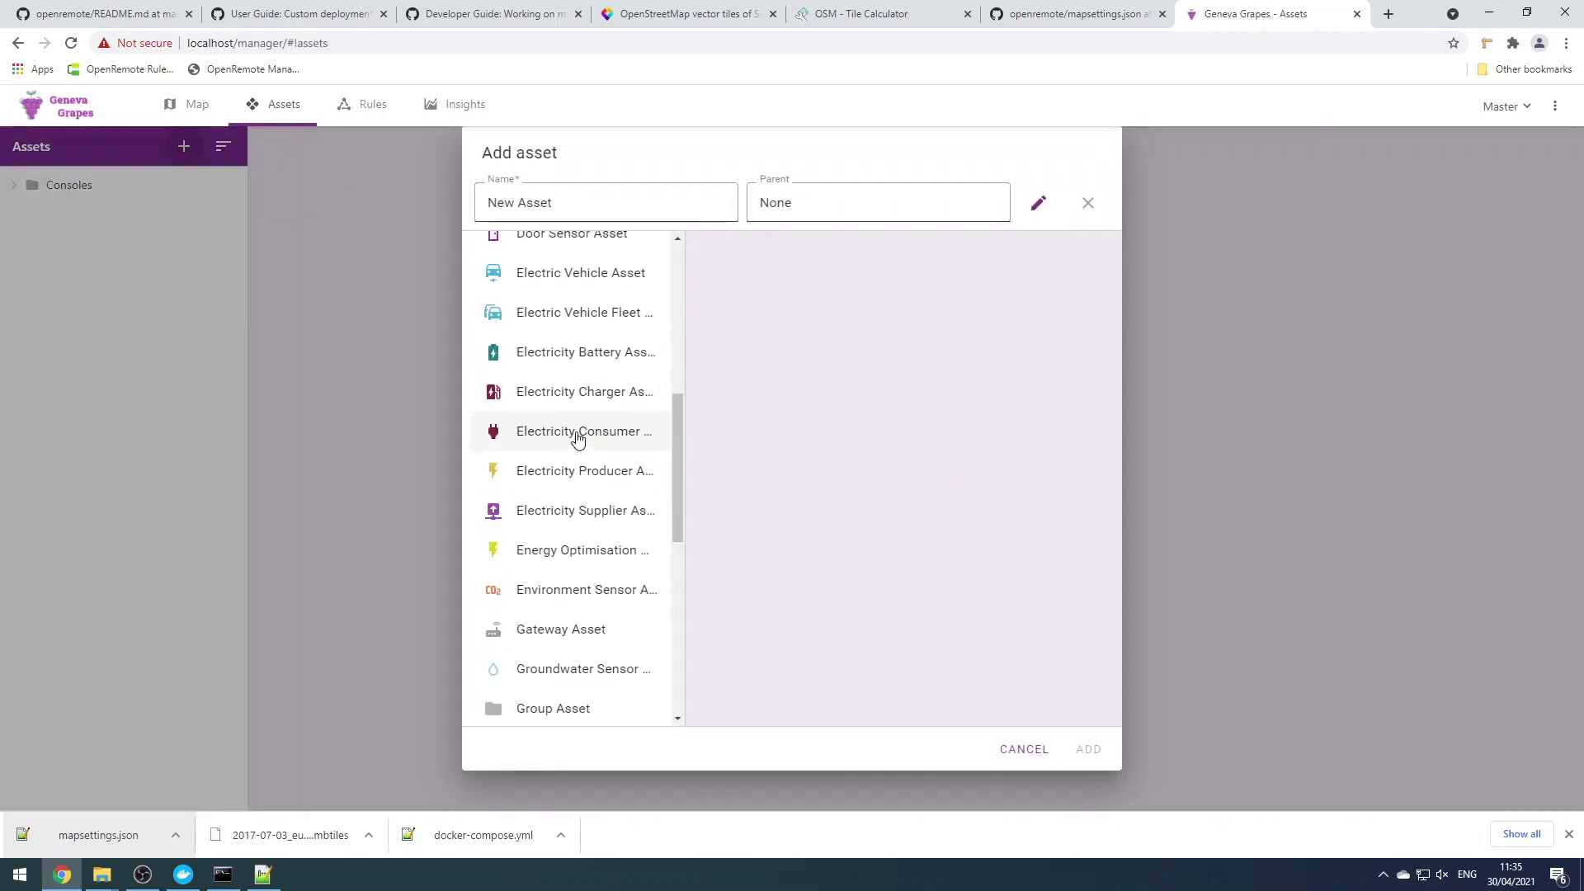
pyautogui.click(573, 669)
pyautogui.click(1089, 749)
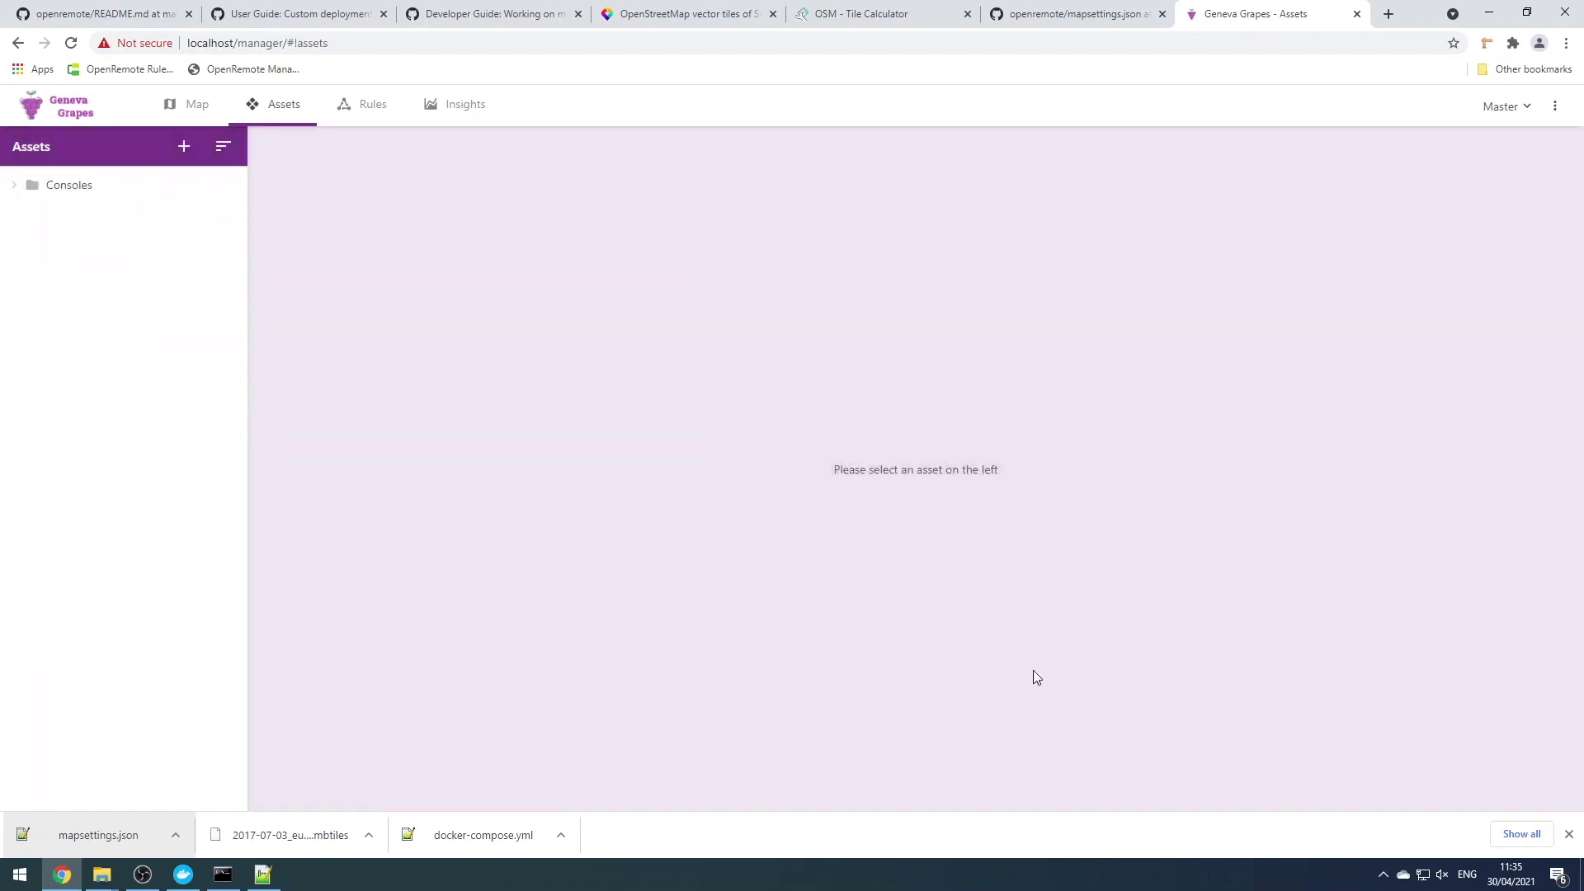